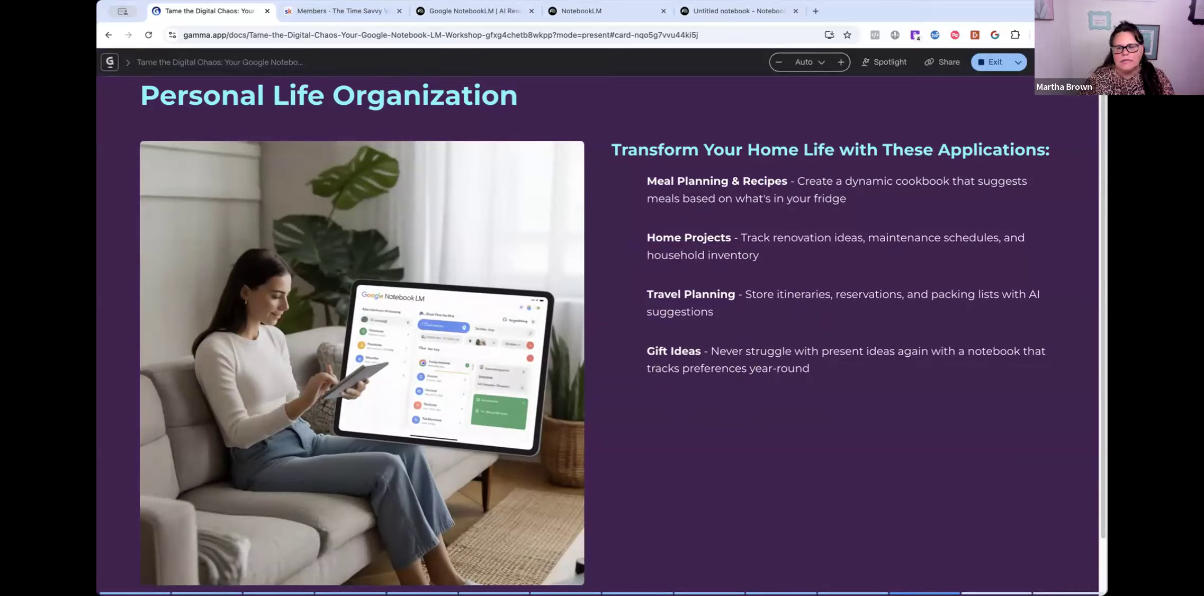
- Enlarge the Personal Life Organization slide's photo of a woman using NotebookLM on a tablet
click(563, 189)
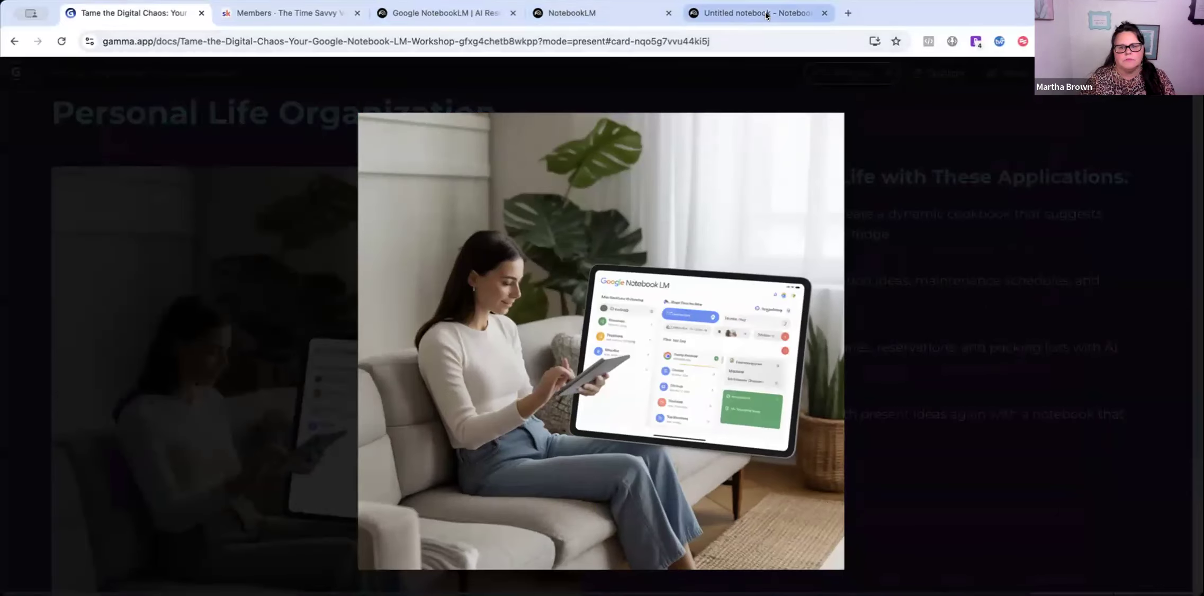
- In the Untitled notebook, insert the OFFICIAL Student Handbook 25-26 Google Doc from Drive
click(765, 14)
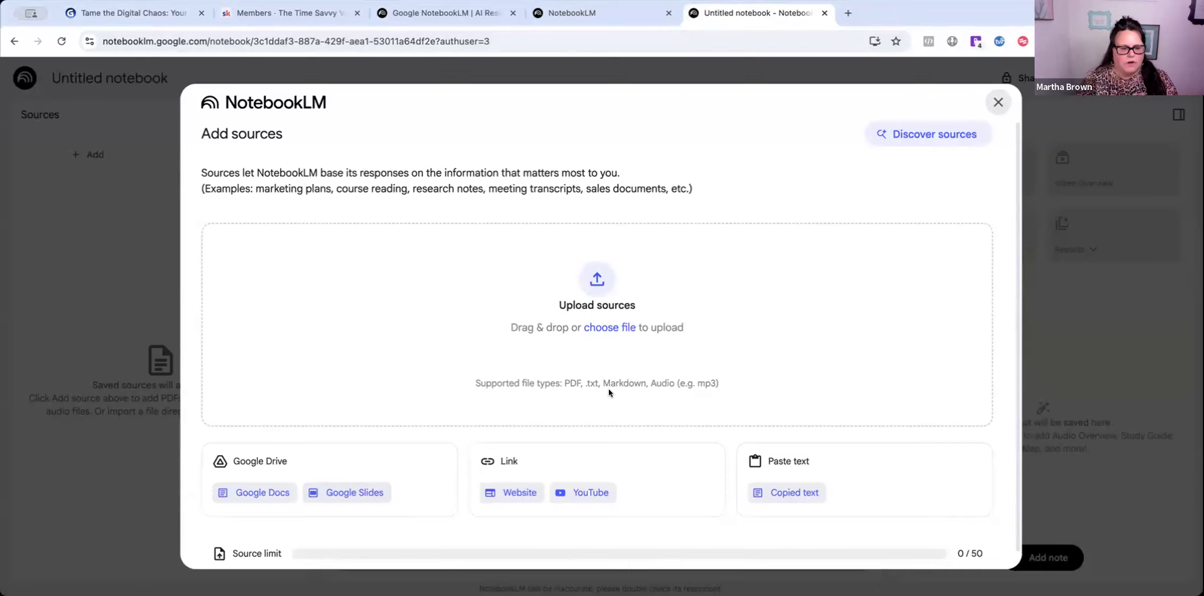
scroll(259, 477, down, 1)
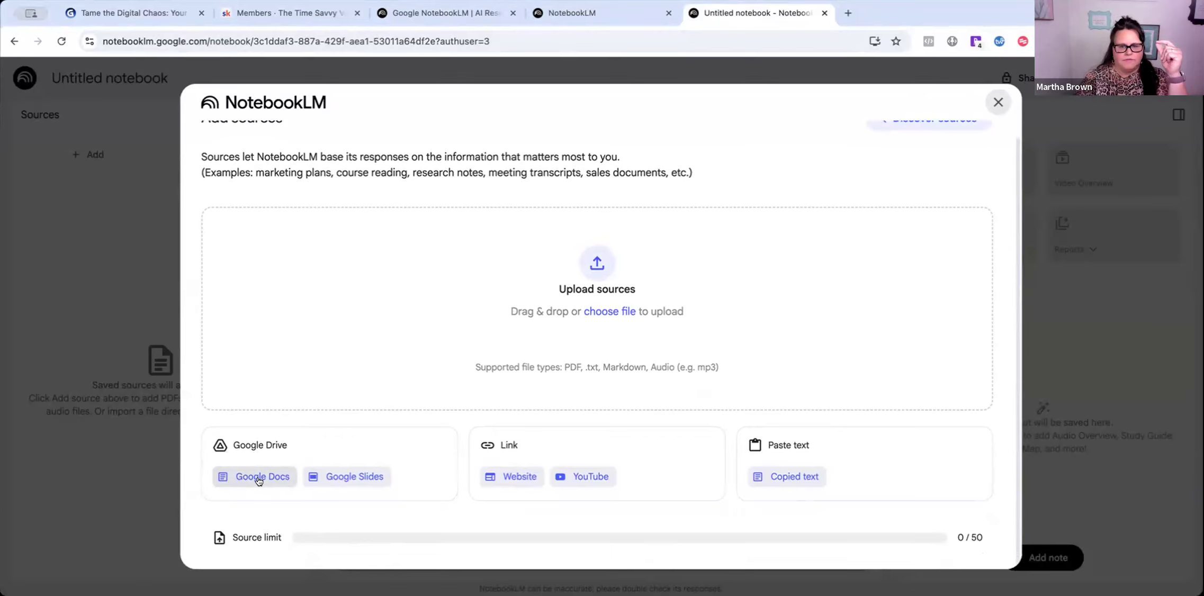
click(256, 477)
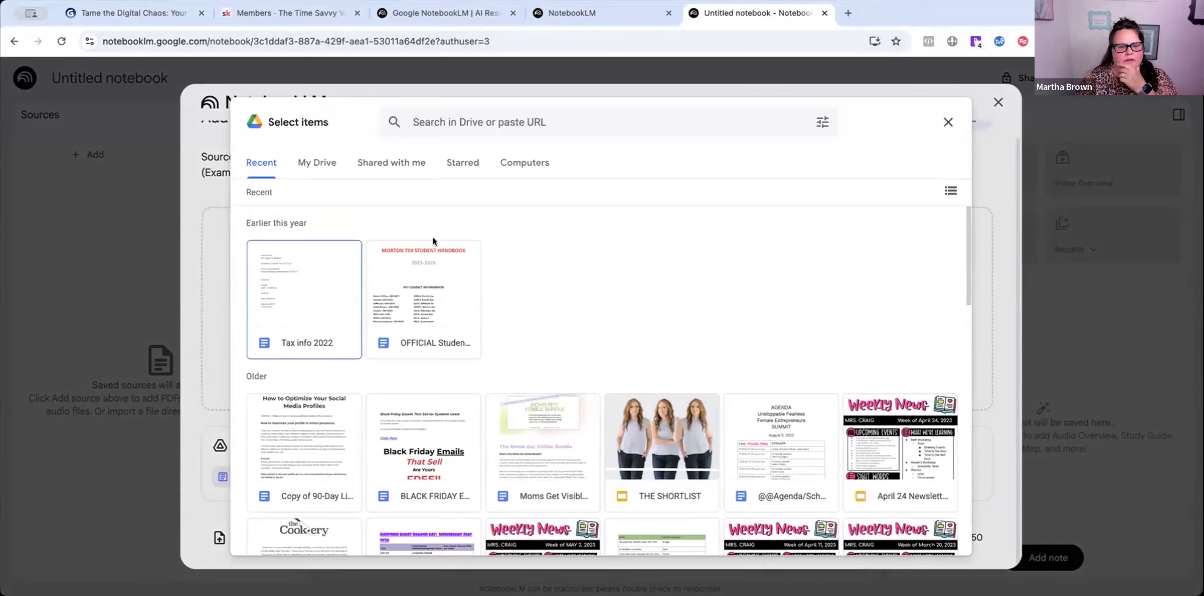
click(429, 283)
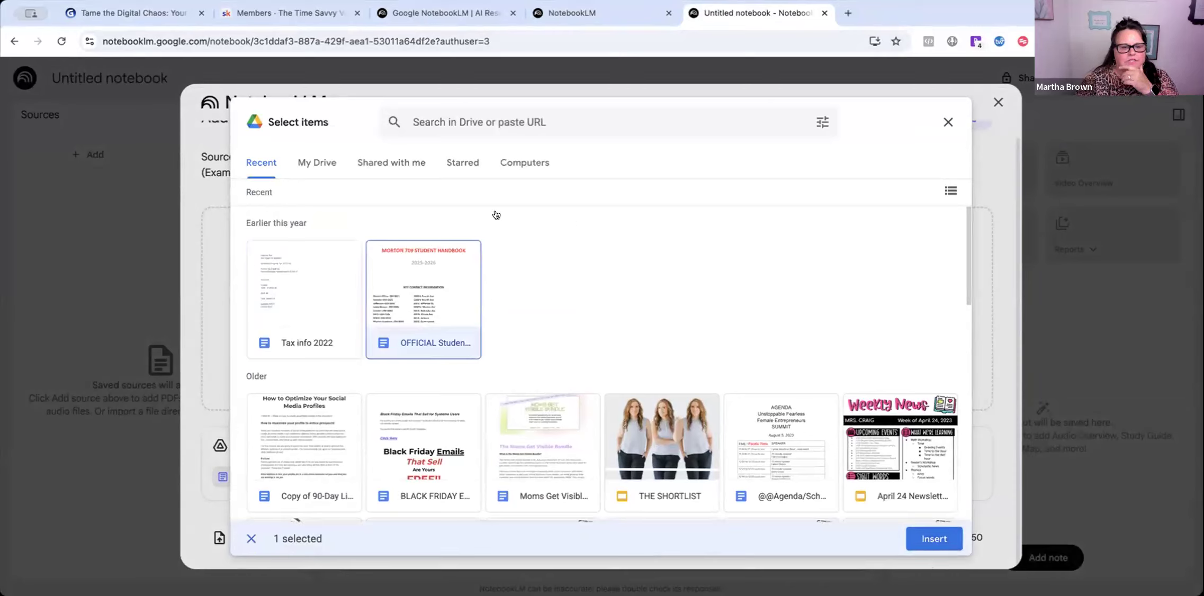
click(933, 539)
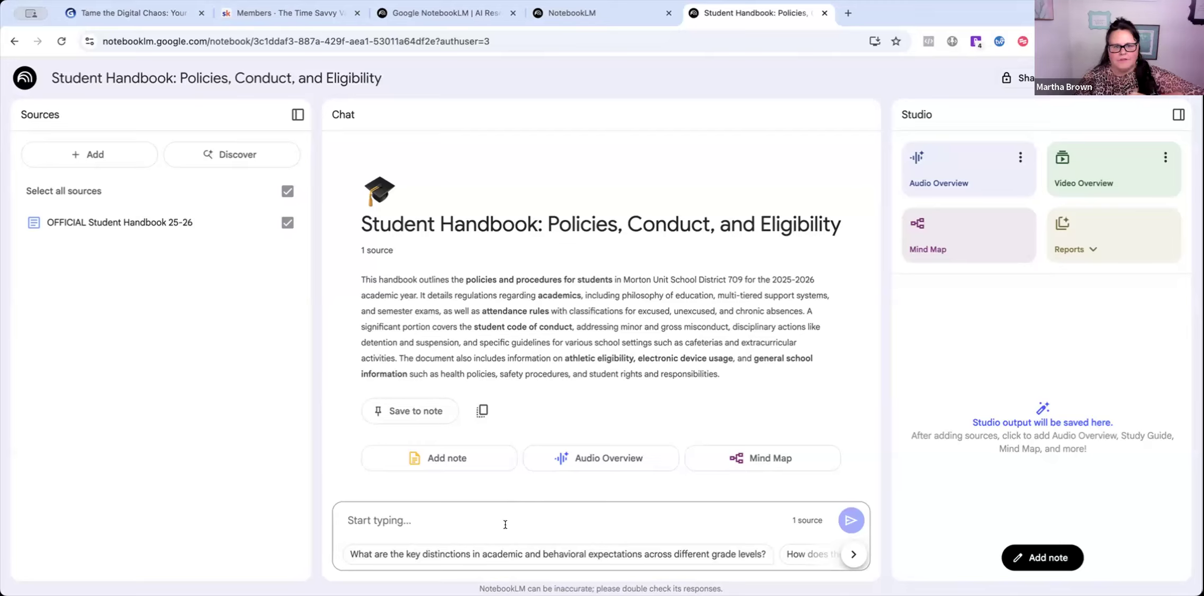
- Replace the notebook title with 'My kids school policies and information'
click(1074, 249)
click(644, 110)
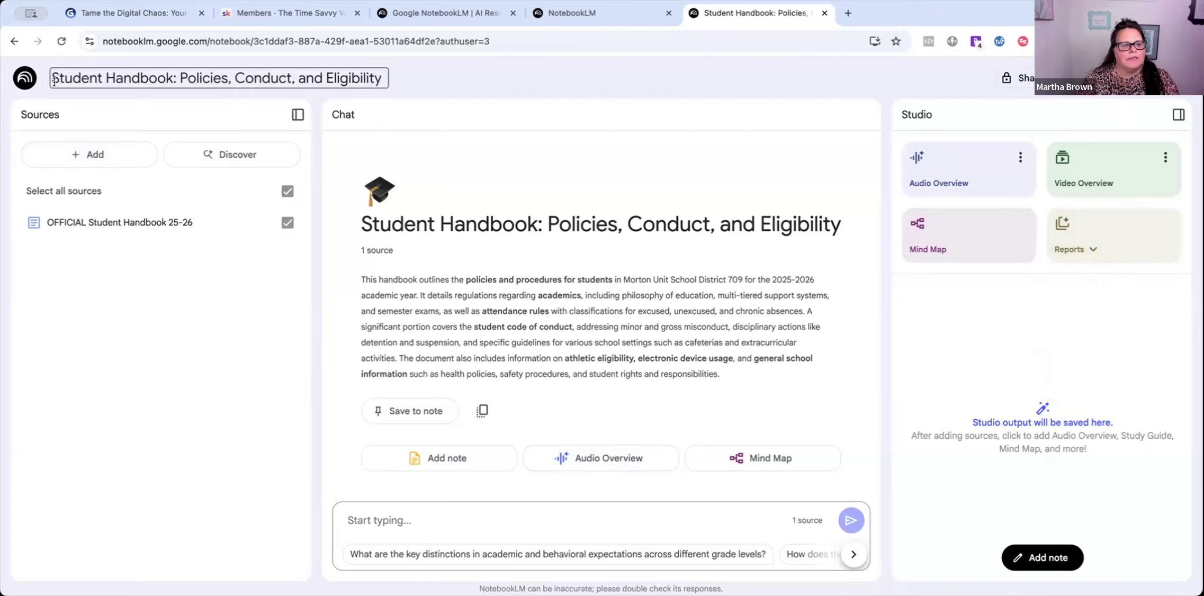
drag(50, 73, 379, 81)
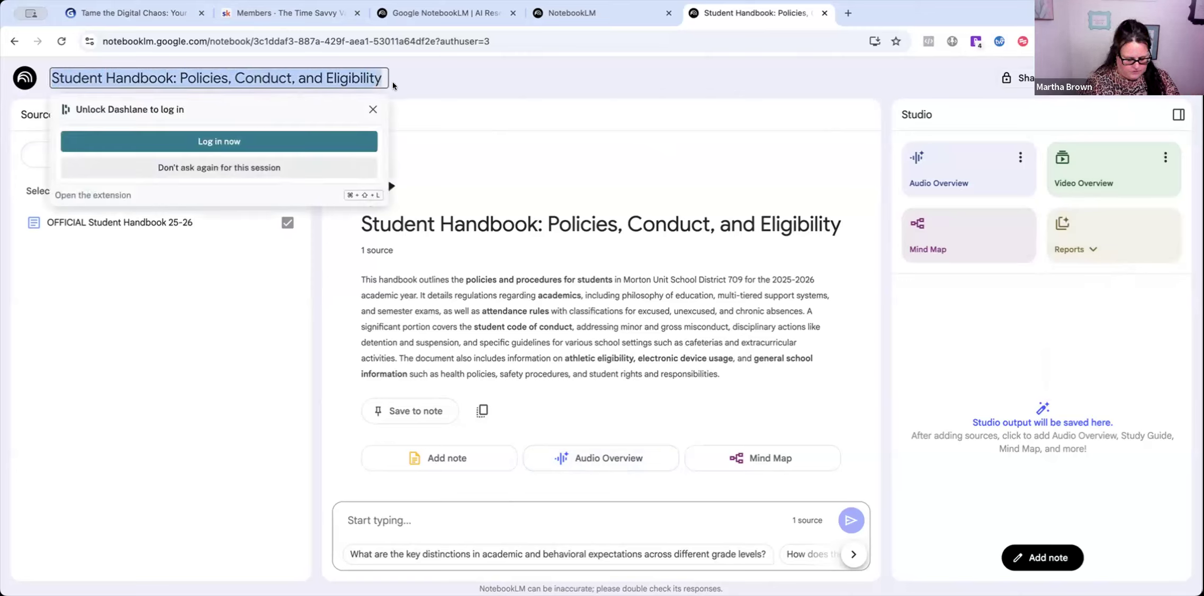
text(My kid)
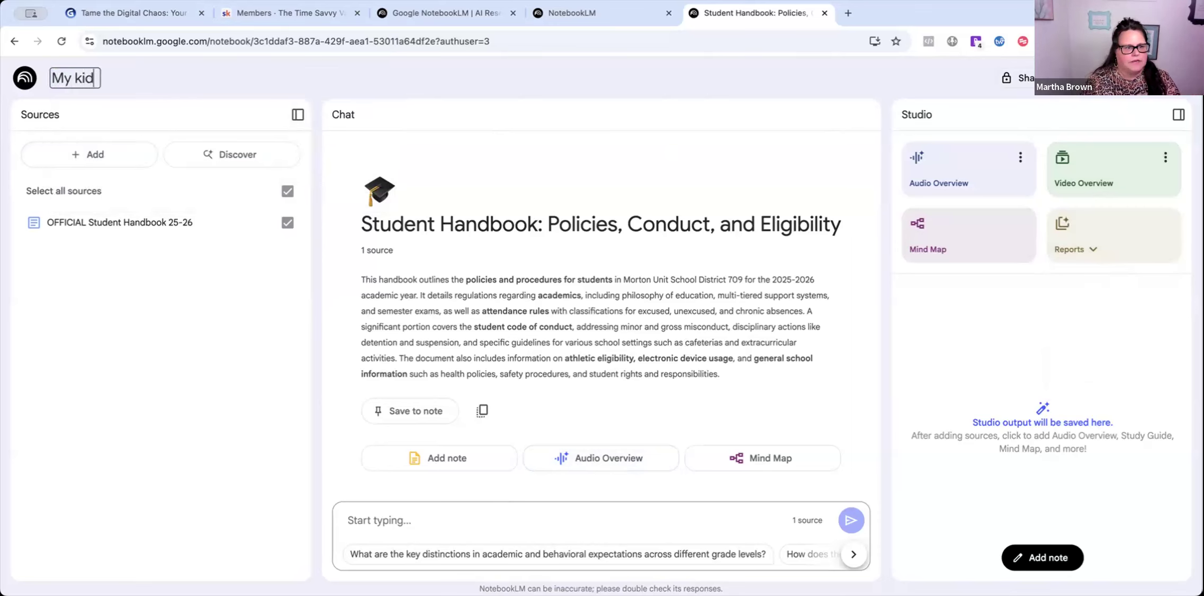
text(s school po)
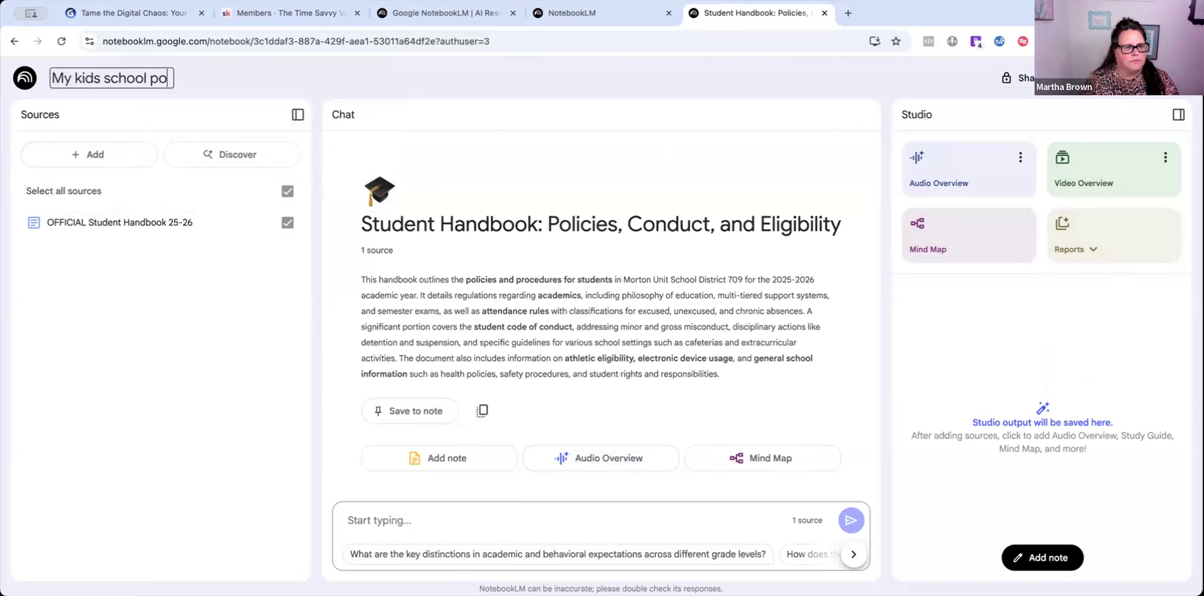
text(licies and info)
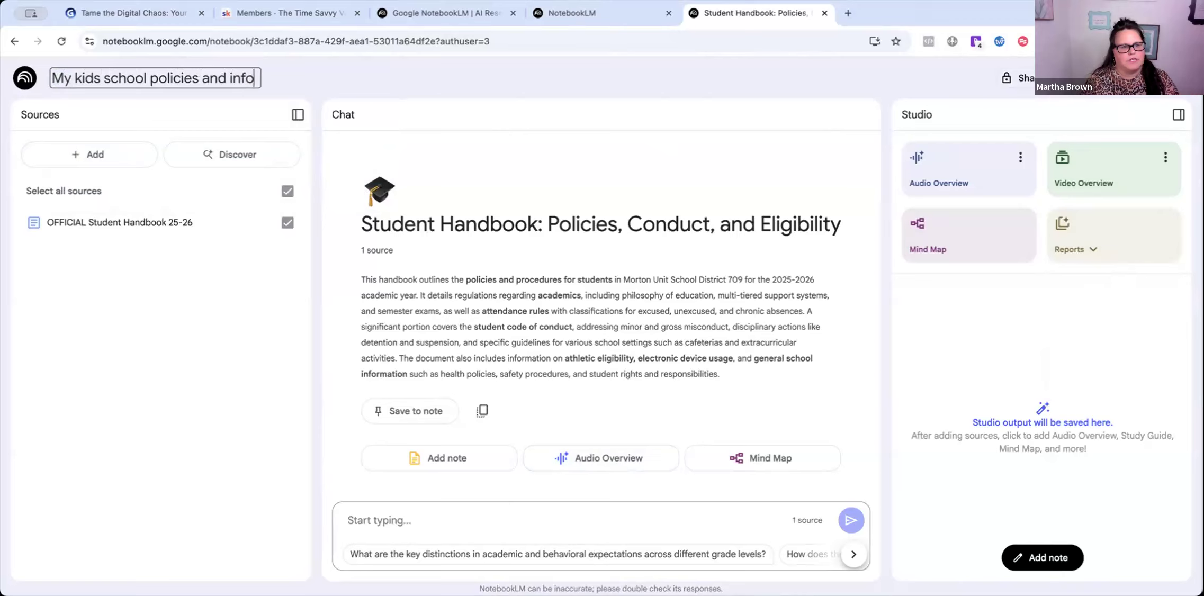
text(rmation)
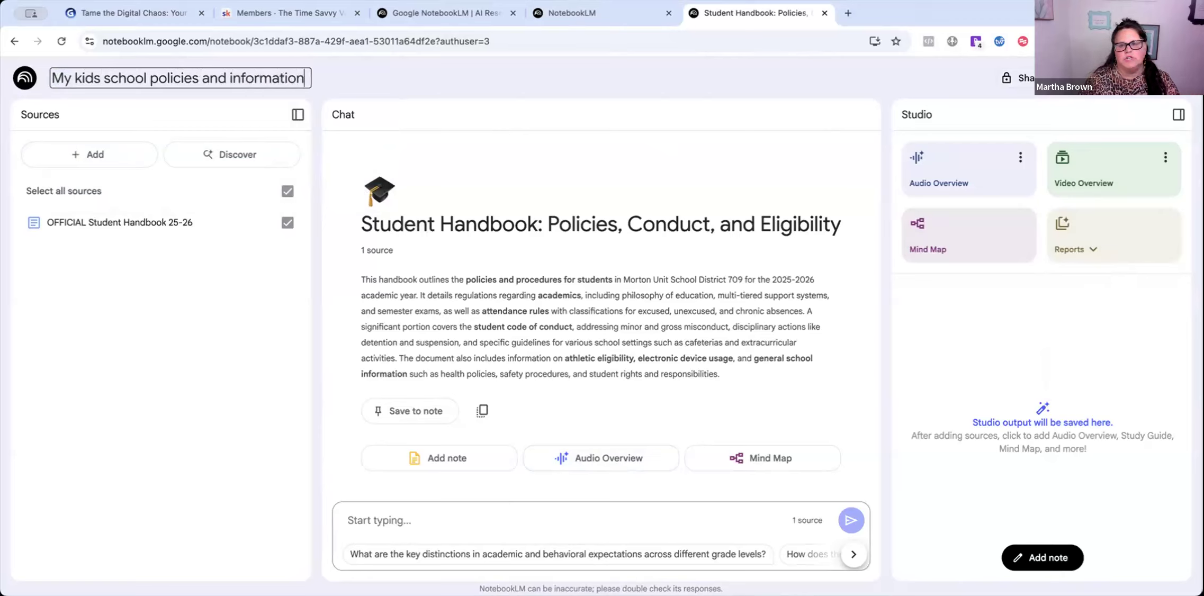
click(384, 75)
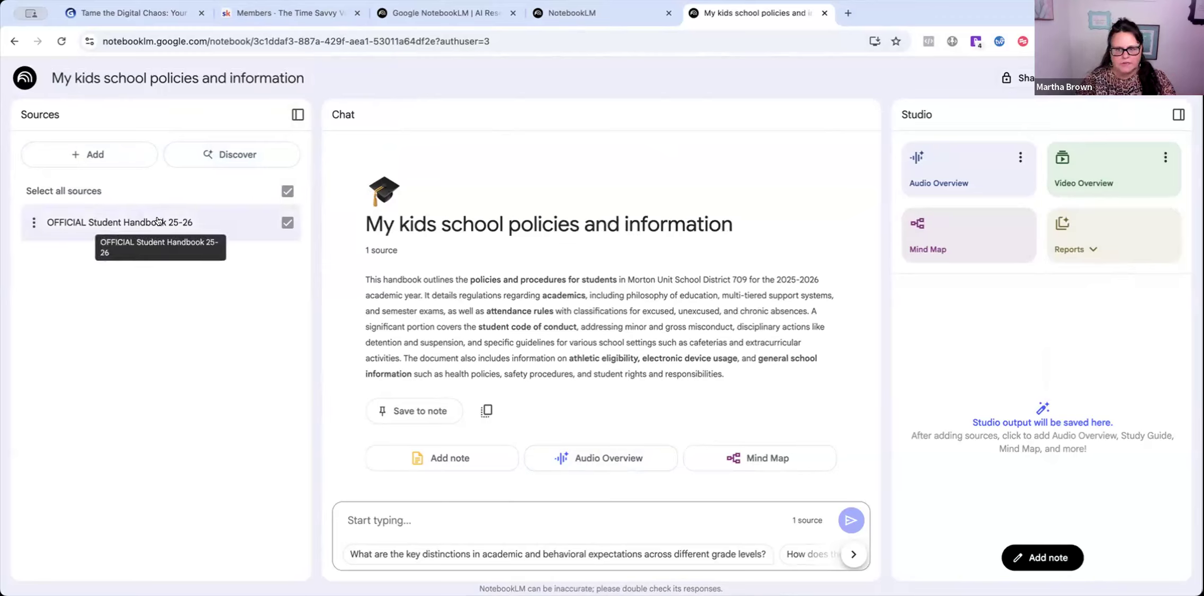
- Start a Website link source with an empty URL box, then open a new browser tab
click(88, 154)
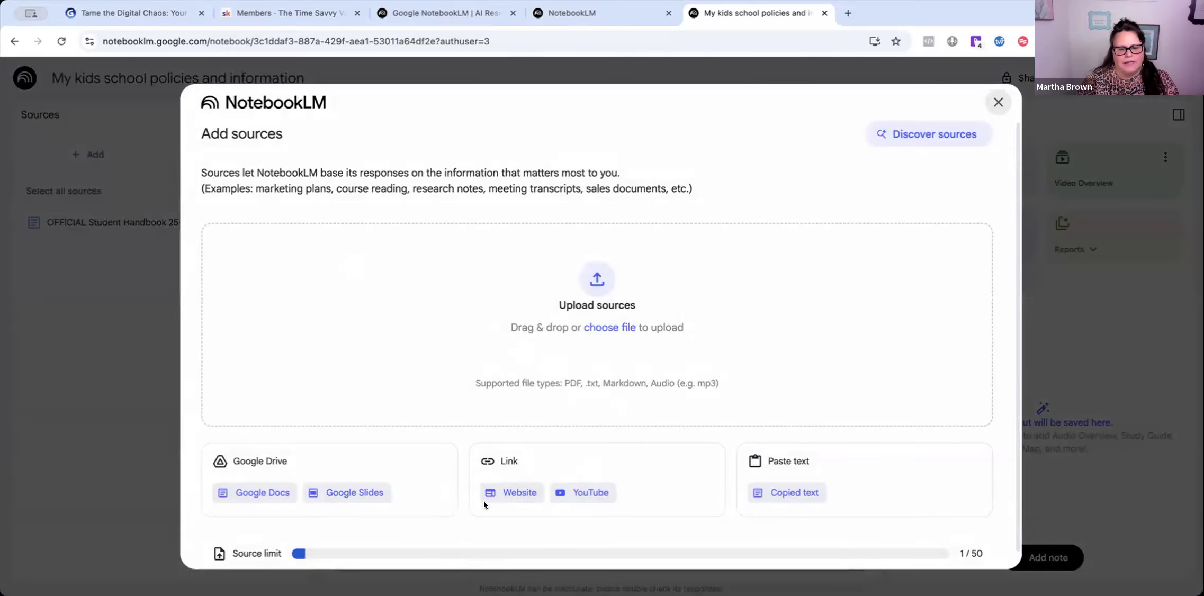
click(515, 494)
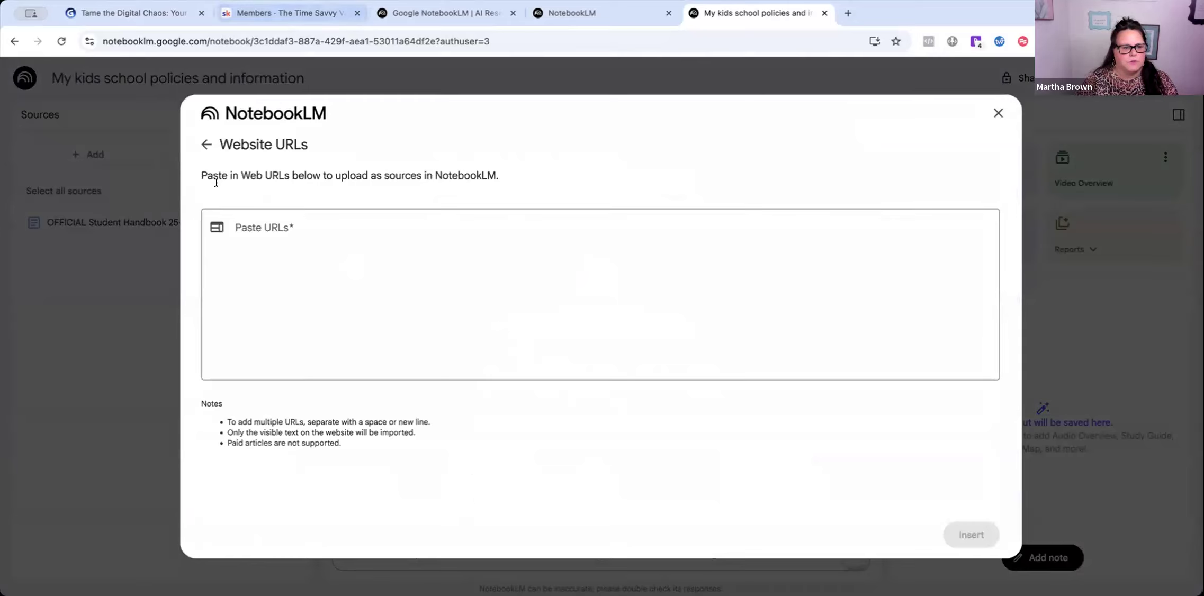
click(244, 226)
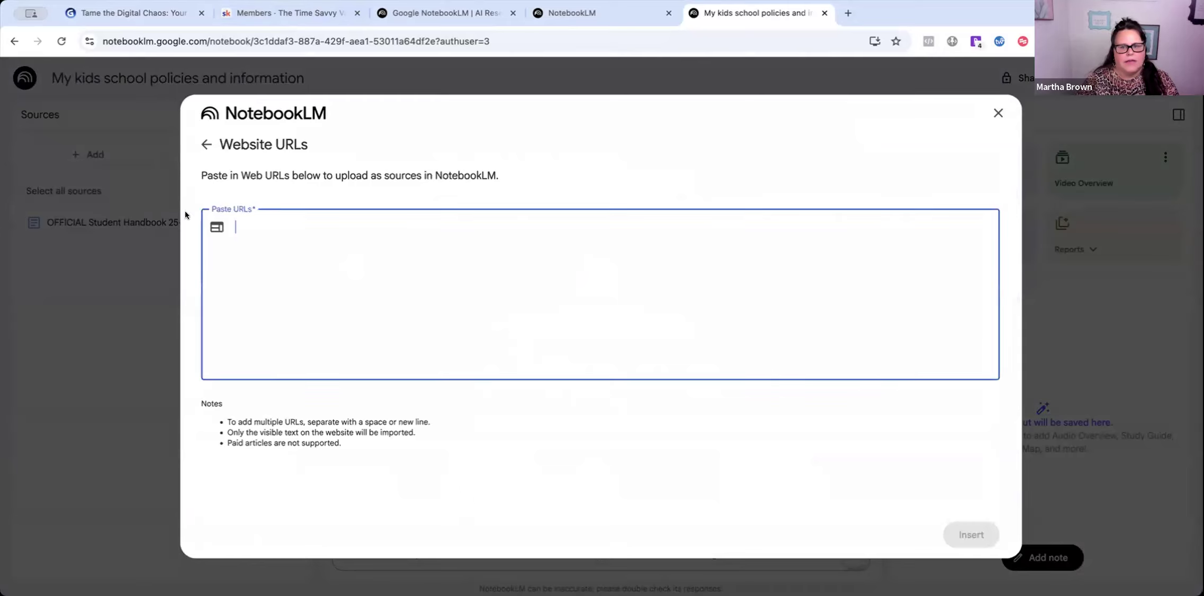
click(846, 14)
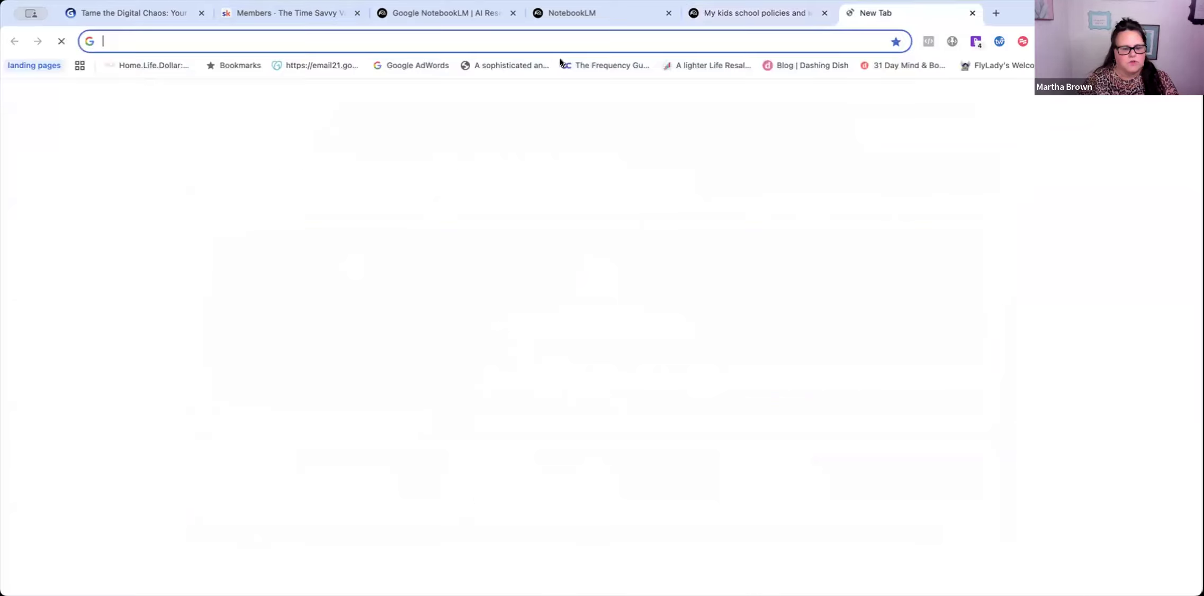
- Search the web for 'grundy' and open the Grundy Elementary School result
text(morton)
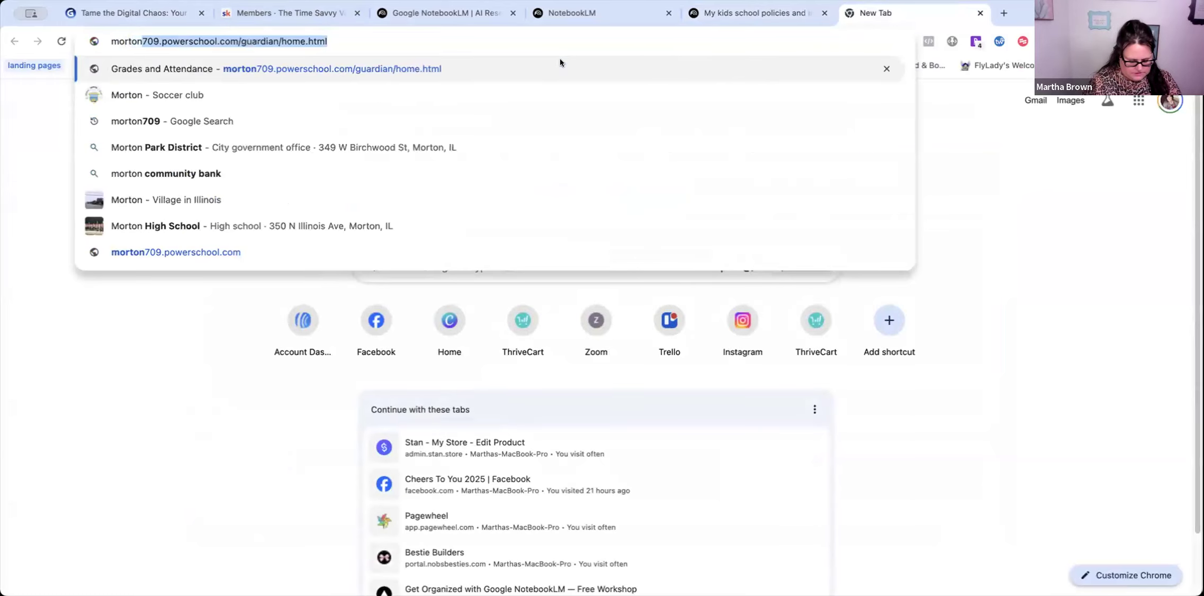
key(BackSpace)
key(BackSpace)
key(BackSpace)
key(BackSpace)
key(BackSpace)
key(BackSpace)
key(BackSpace)
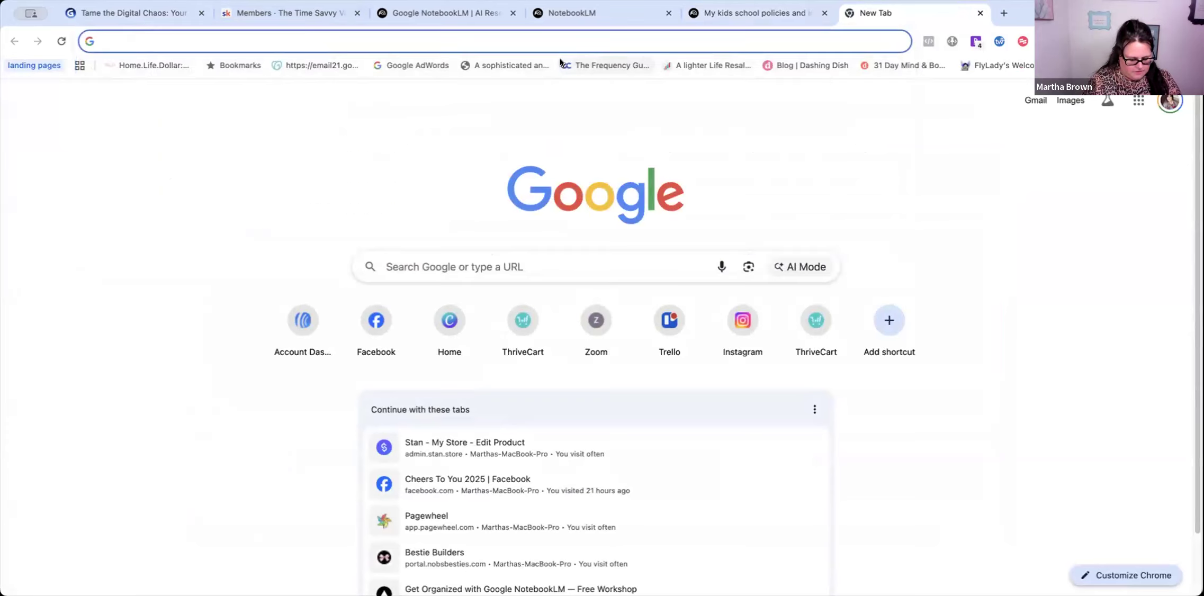
text(grundy)
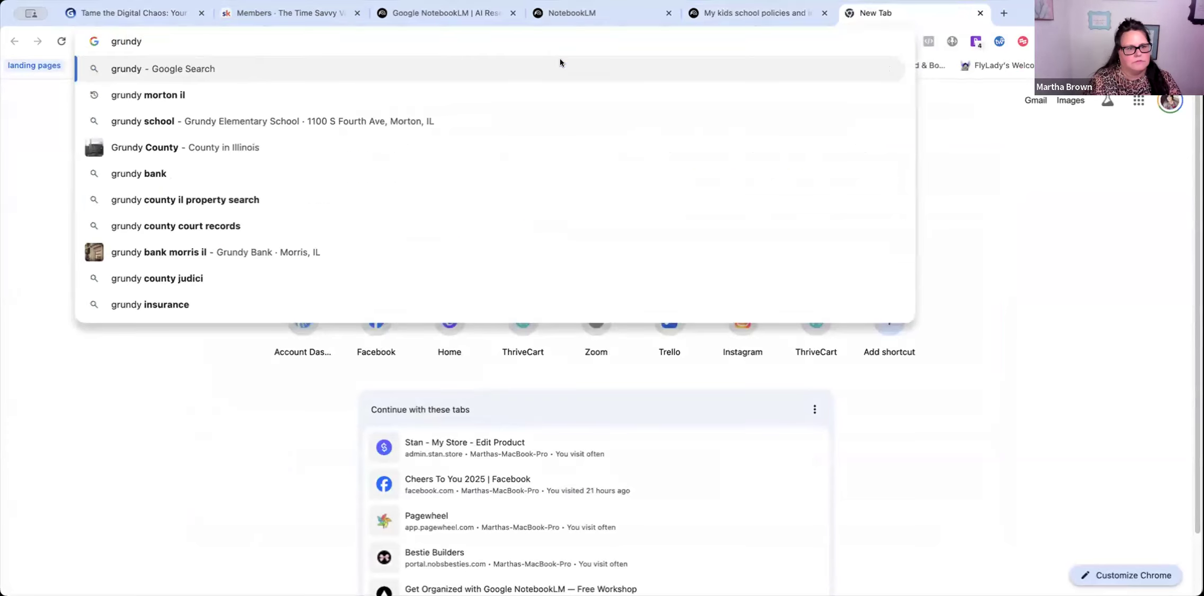
key(Return)
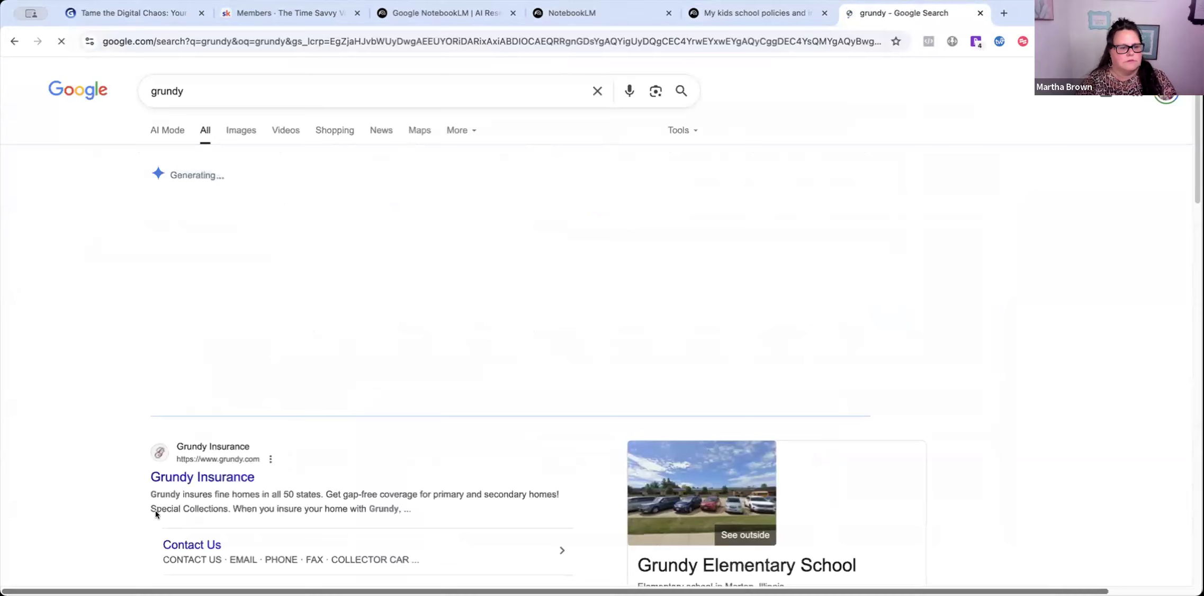
scroll(235, 334, down, 10)
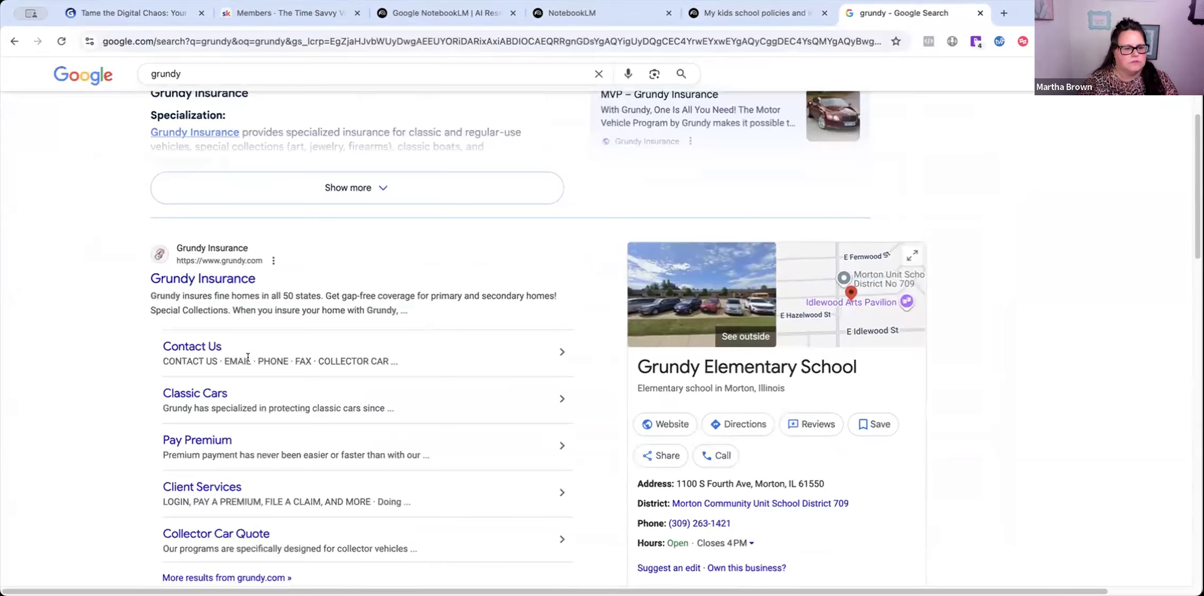
click(228, 279)
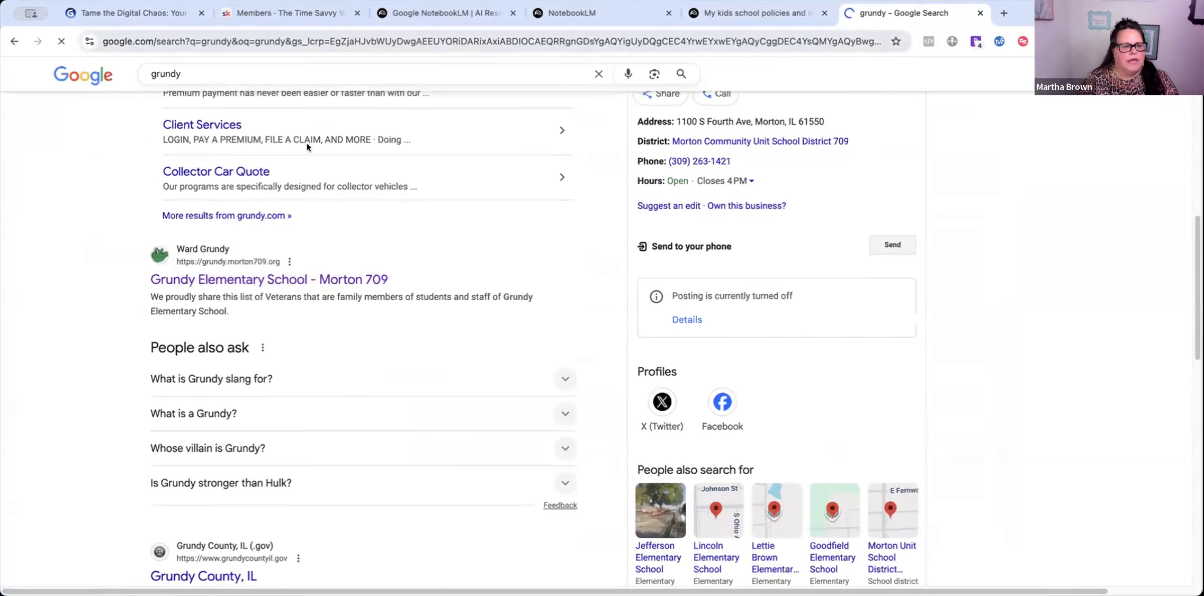
- Search 'peoria public schools', copy the Peoria Public Schools home page URL, and close the tab
click(308, 40)
text(ai)
key(Escape)
text(peoria)
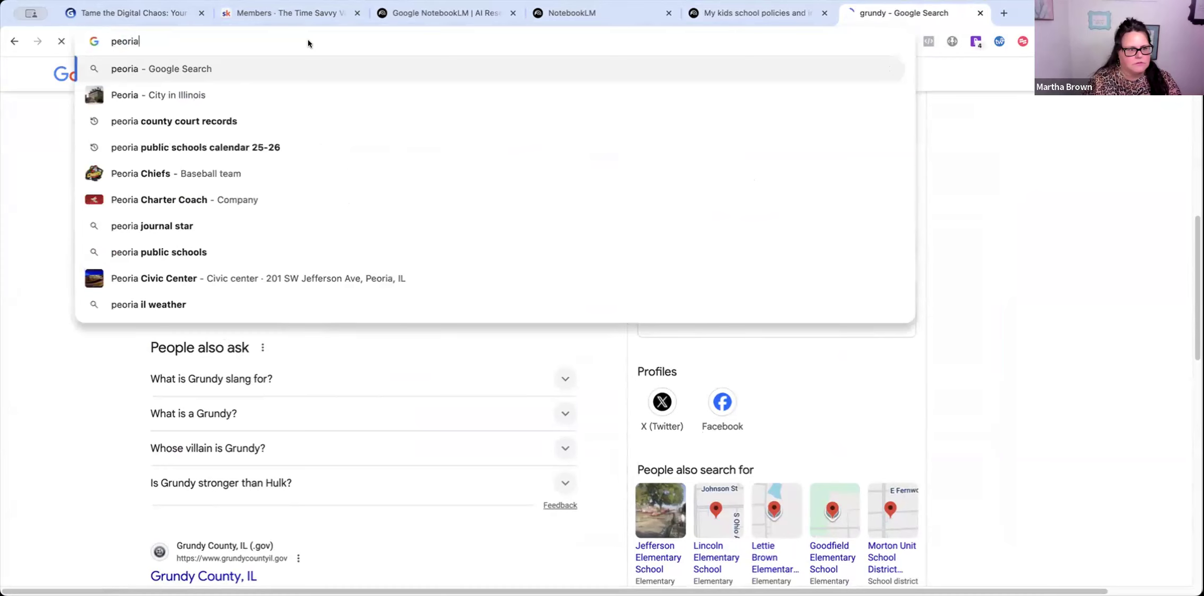
text( public schools)
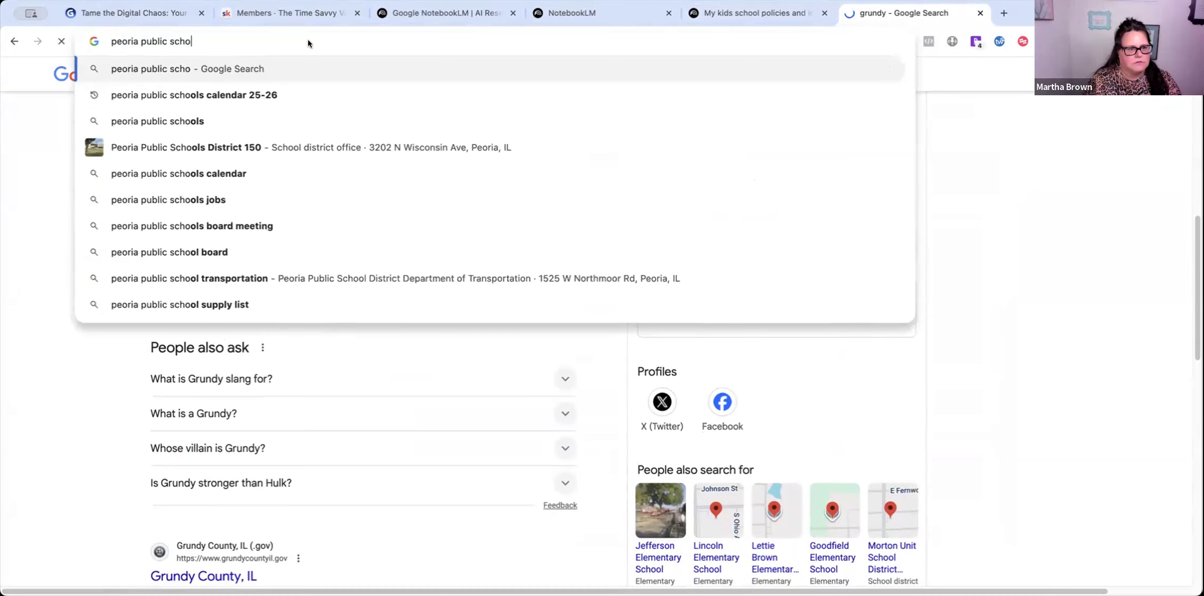
key(Return)
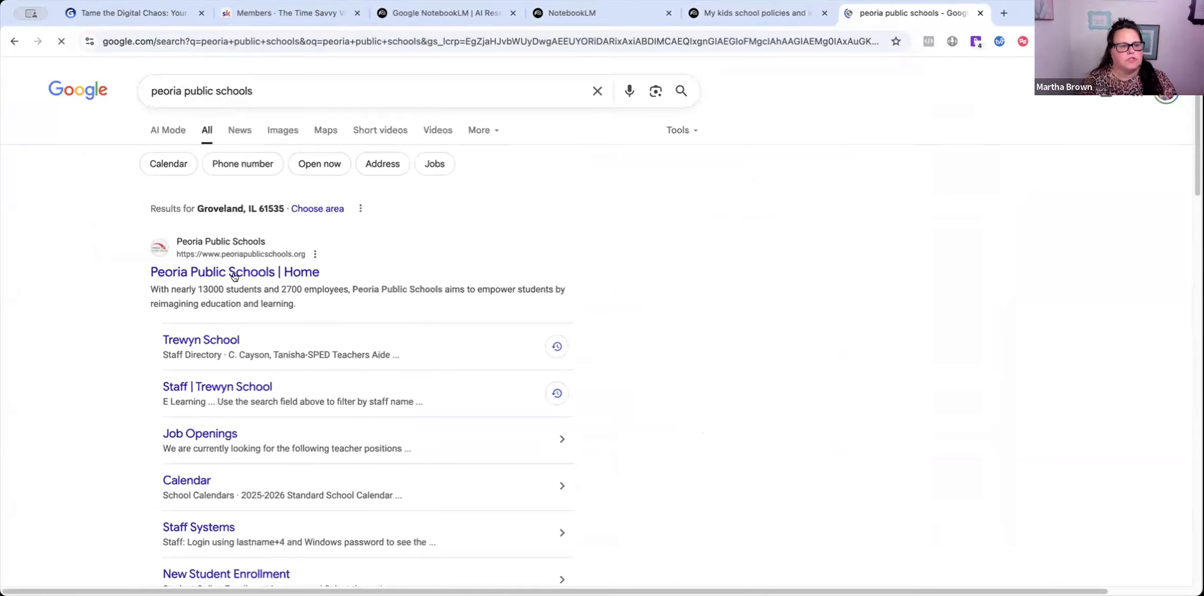
click(236, 272)
click(200, 37)
key(super+c)
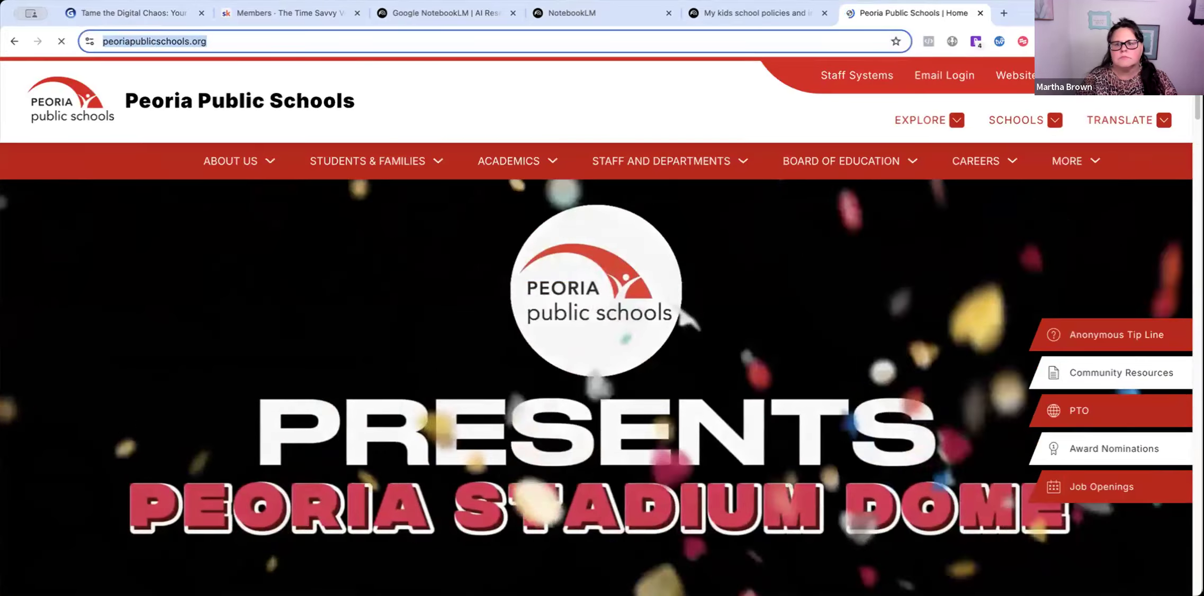
key(super+w)
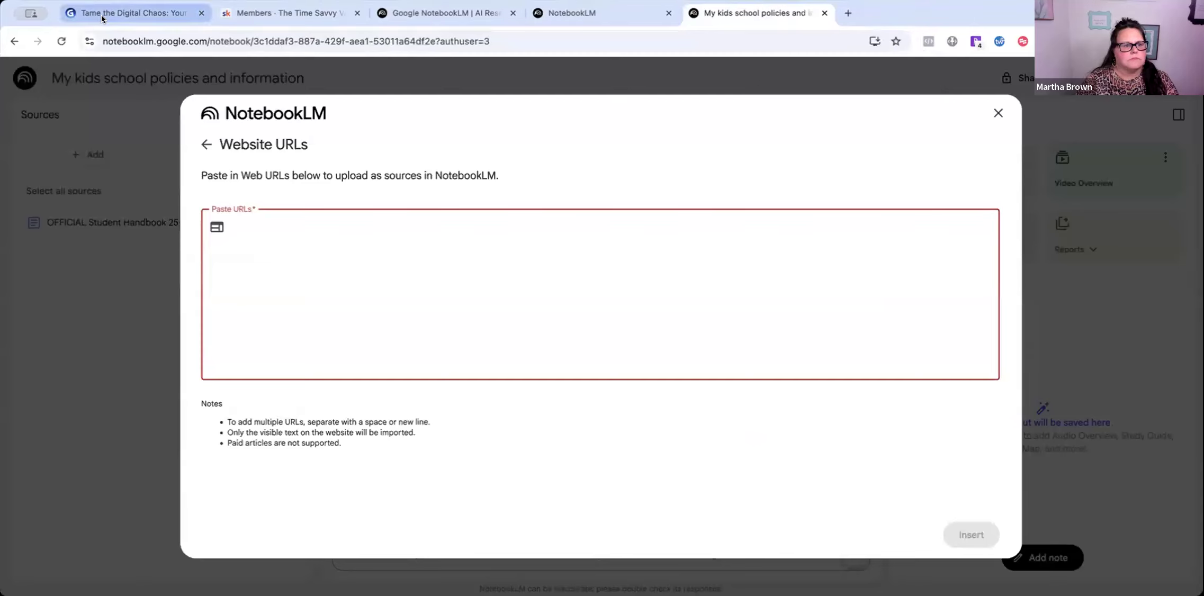
- Paste the Peoria Public Schools URL into Website URLs and insert it as a source
click(250, 233)
key(super+v)
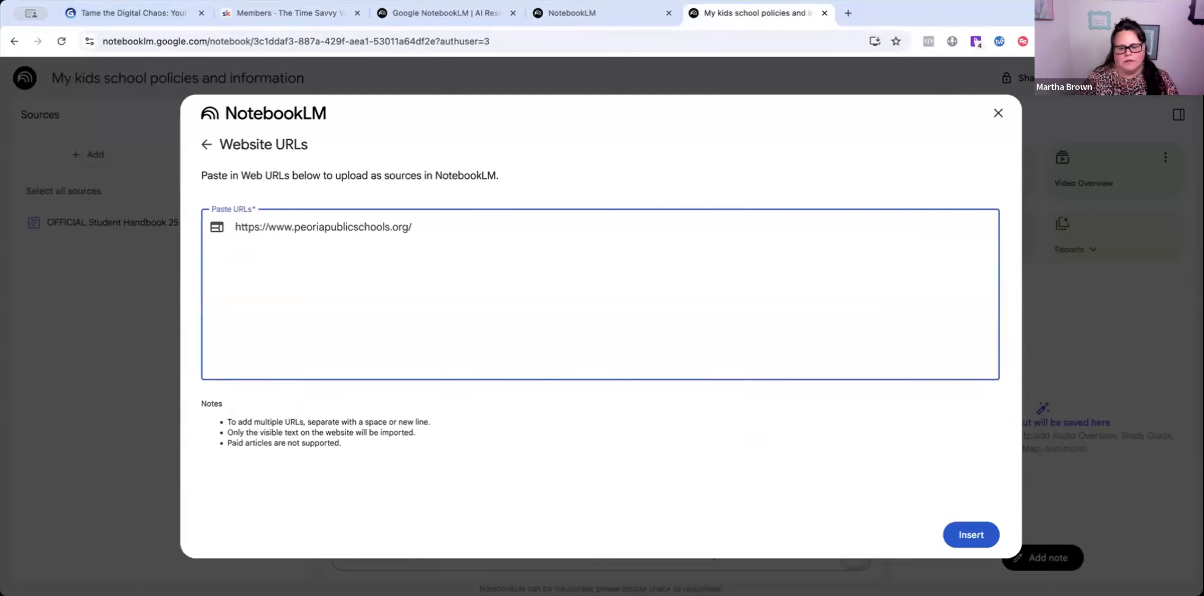
click(971, 535)
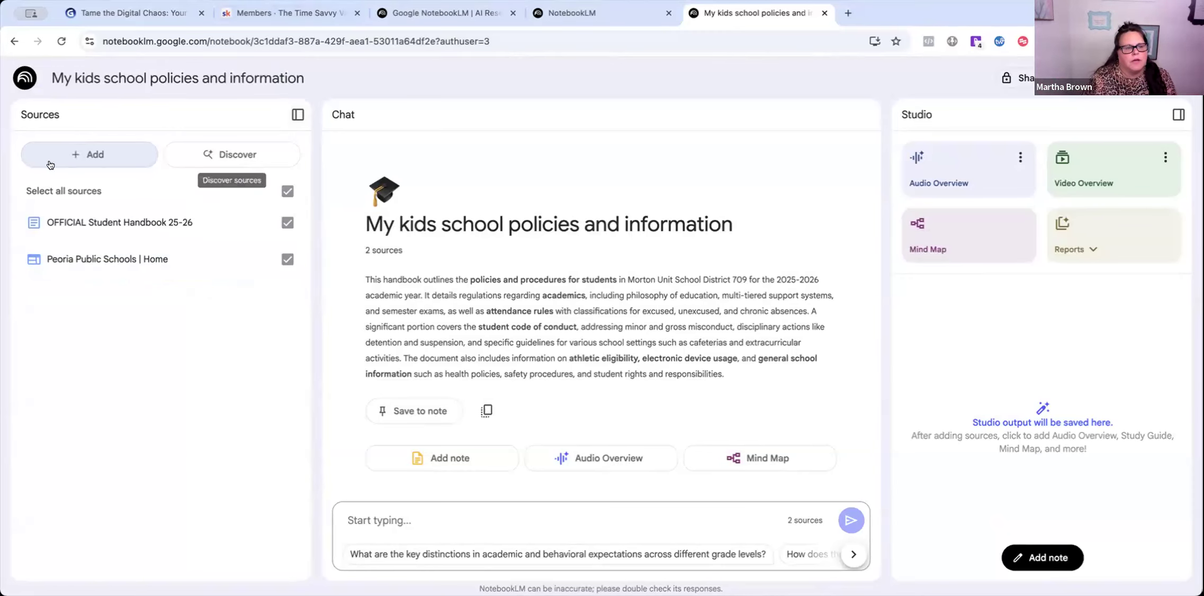
- Try adding a YouTube source, cancel it, and reopen the add-source choices
click(88, 154)
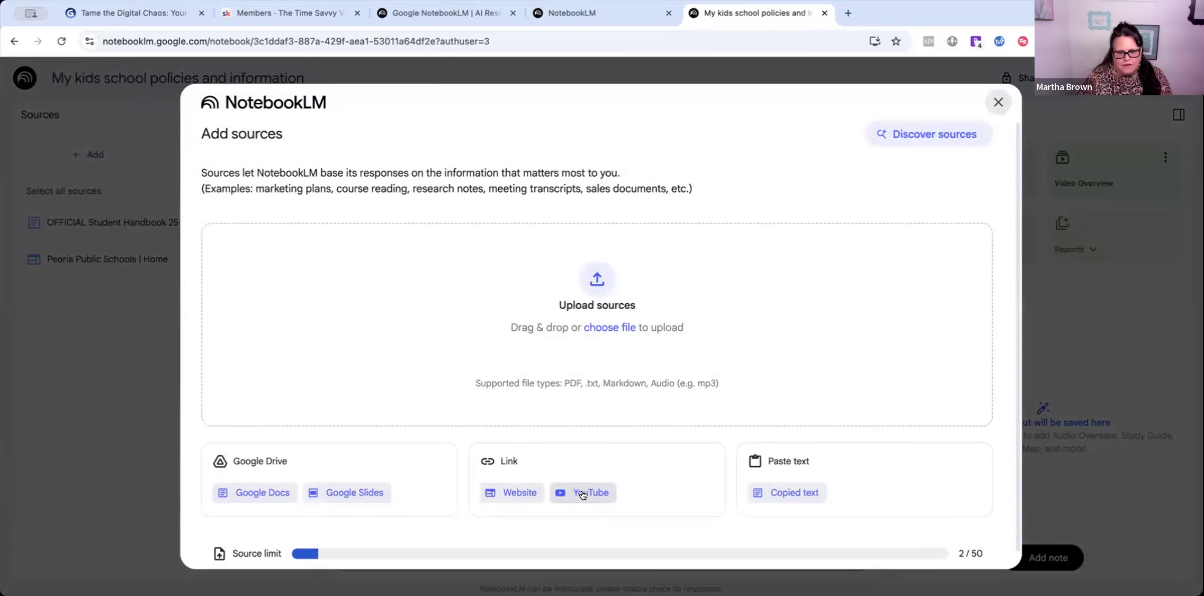
click(583, 495)
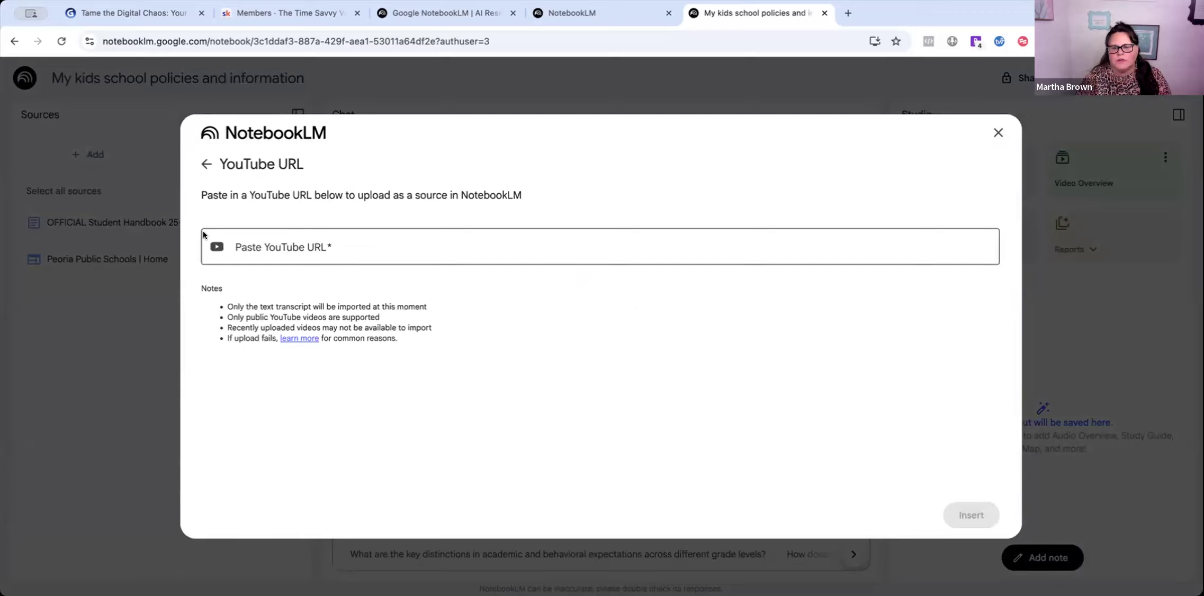
click(998, 133)
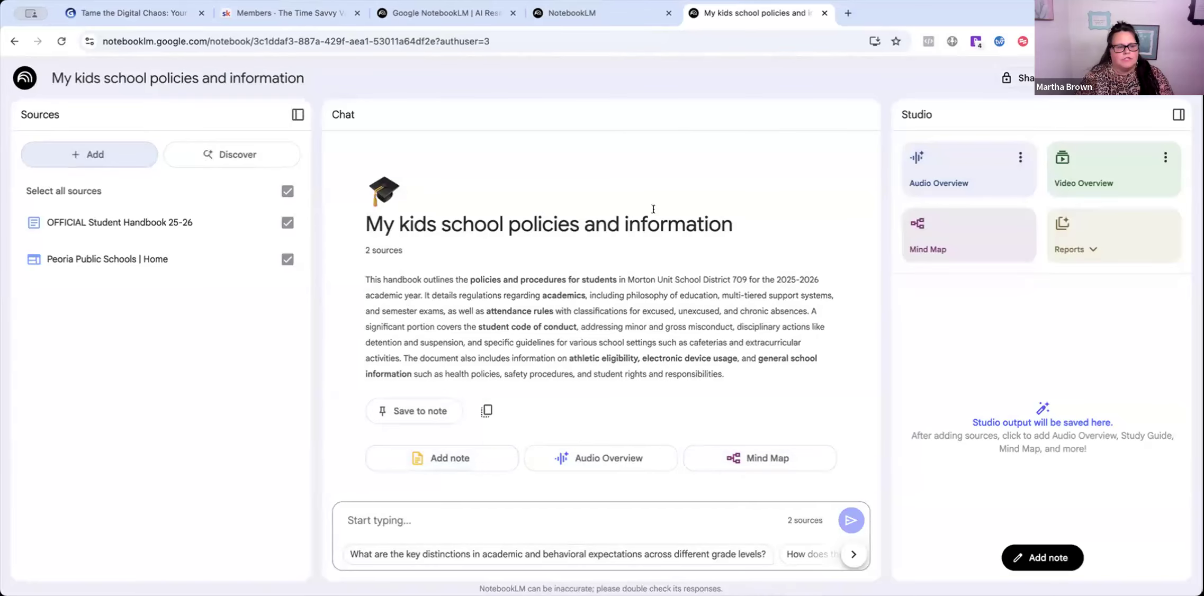
click(94, 154)
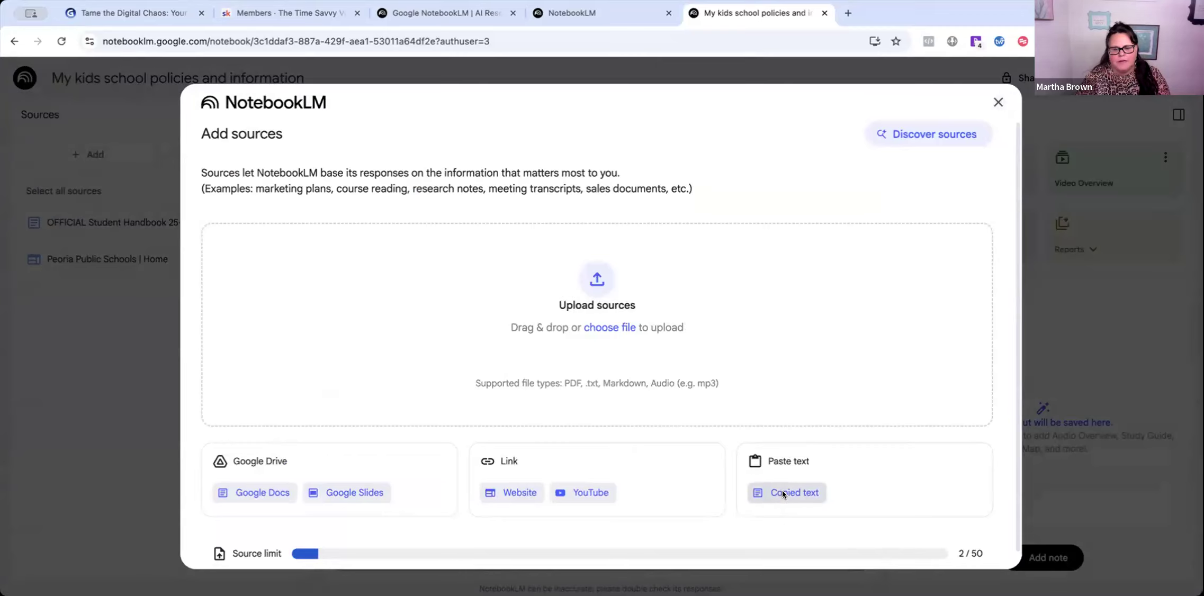
- Choose Copied text and paste the 'Morton days off are....' note into the text box
click(783, 494)
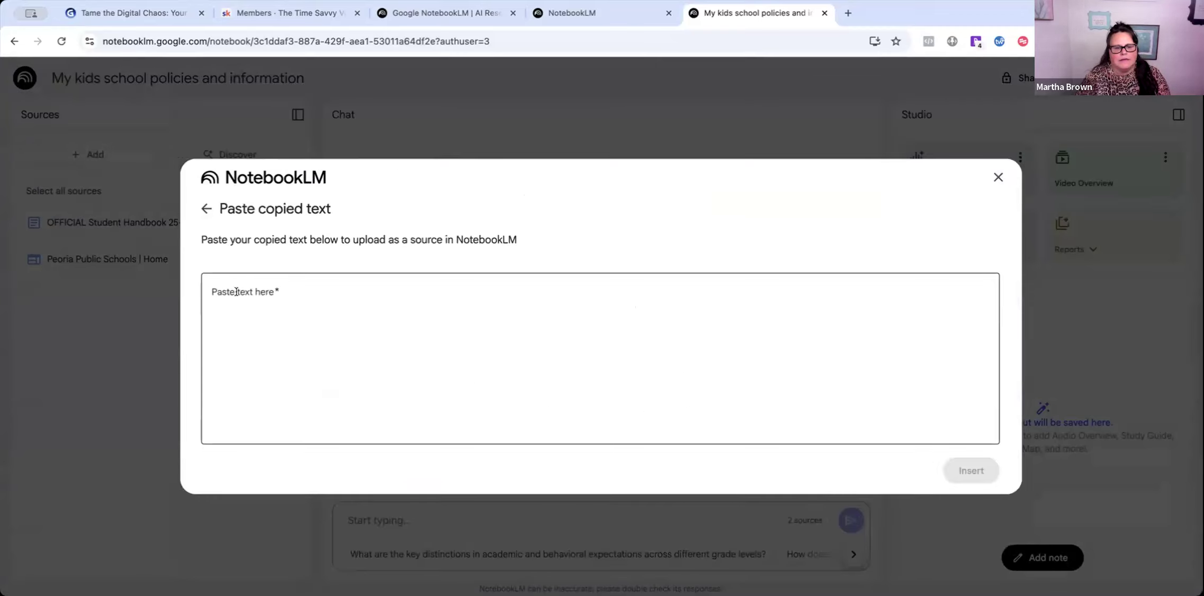
click(244, 323)
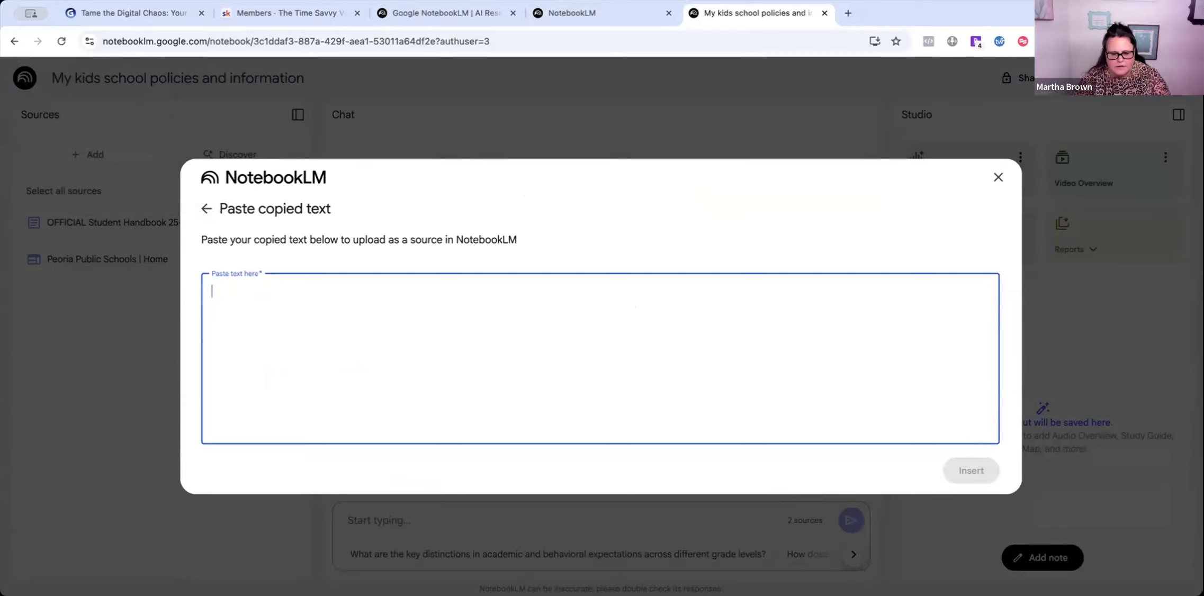
key(super+Tab)
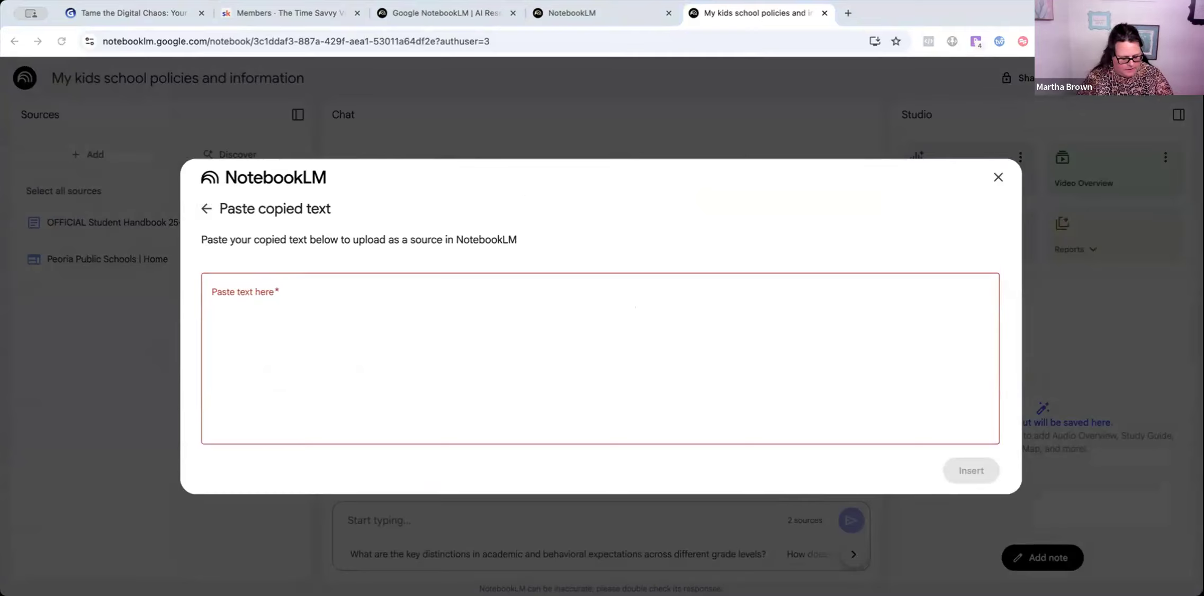
click(274, 314)
text(Morton days off are....)
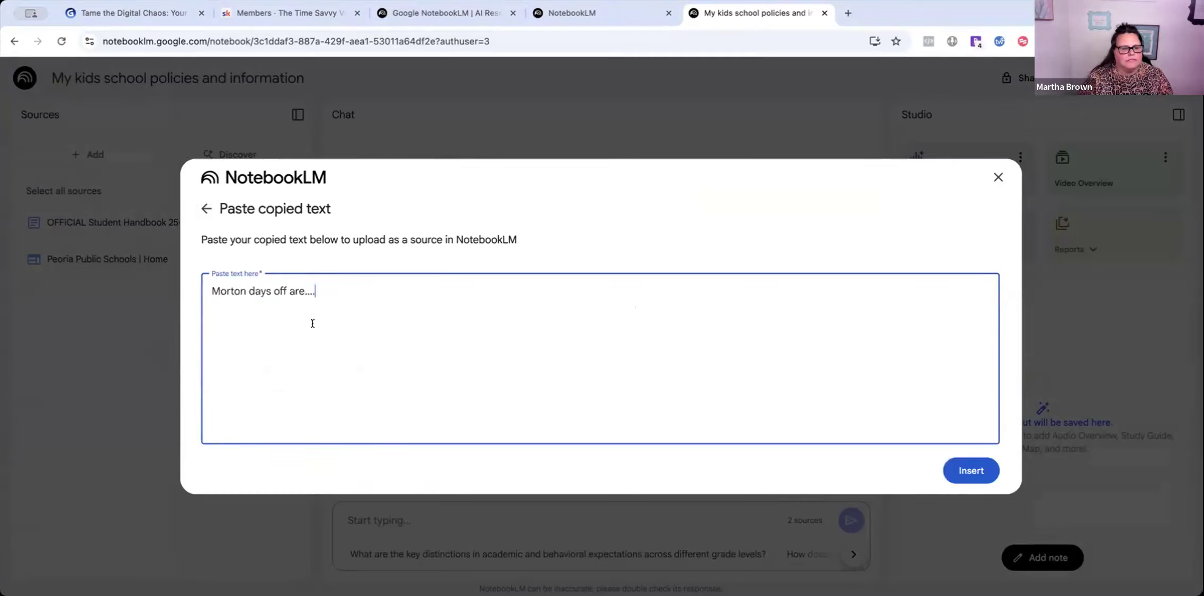
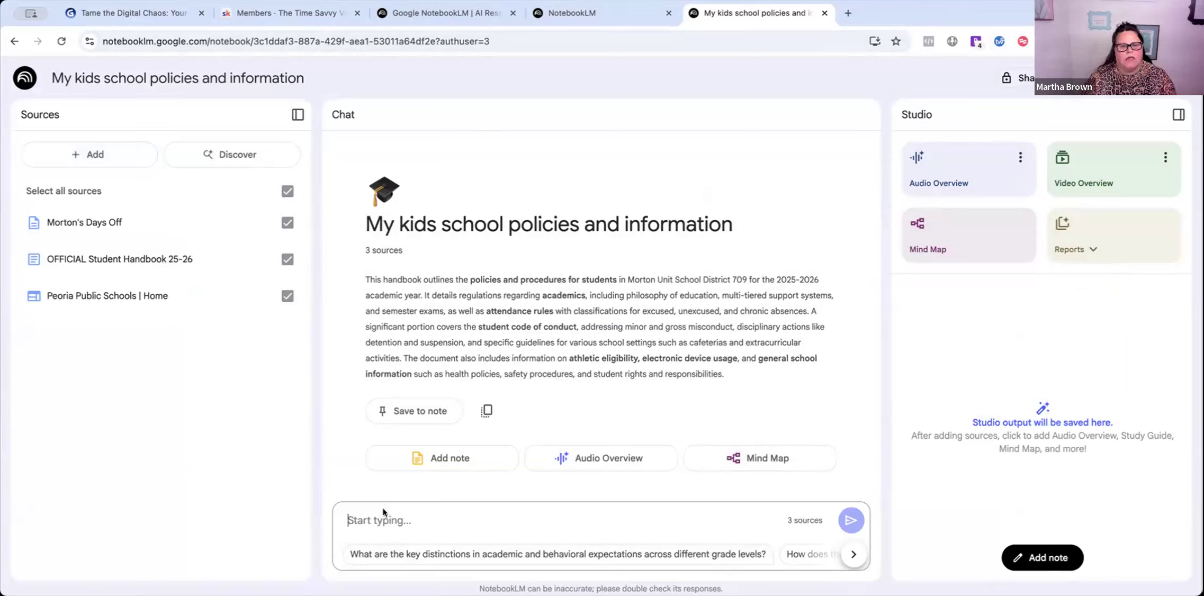
- Ask the notebook 'can you tell me if the kids can wear shorts in October?'
click(353, 519)
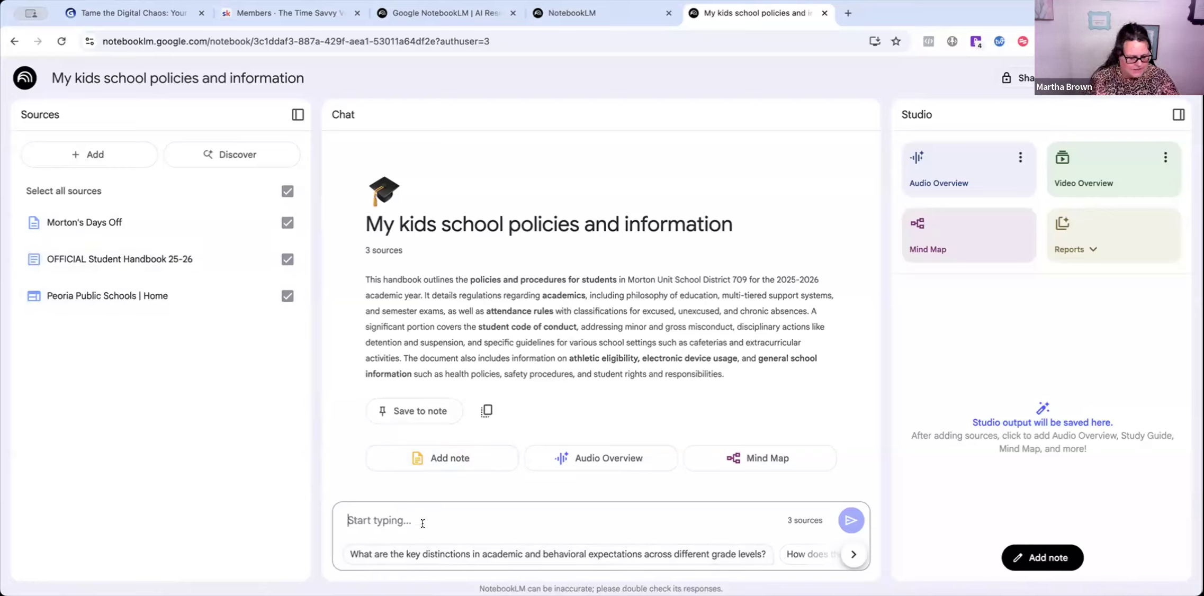
text(can you tell me)
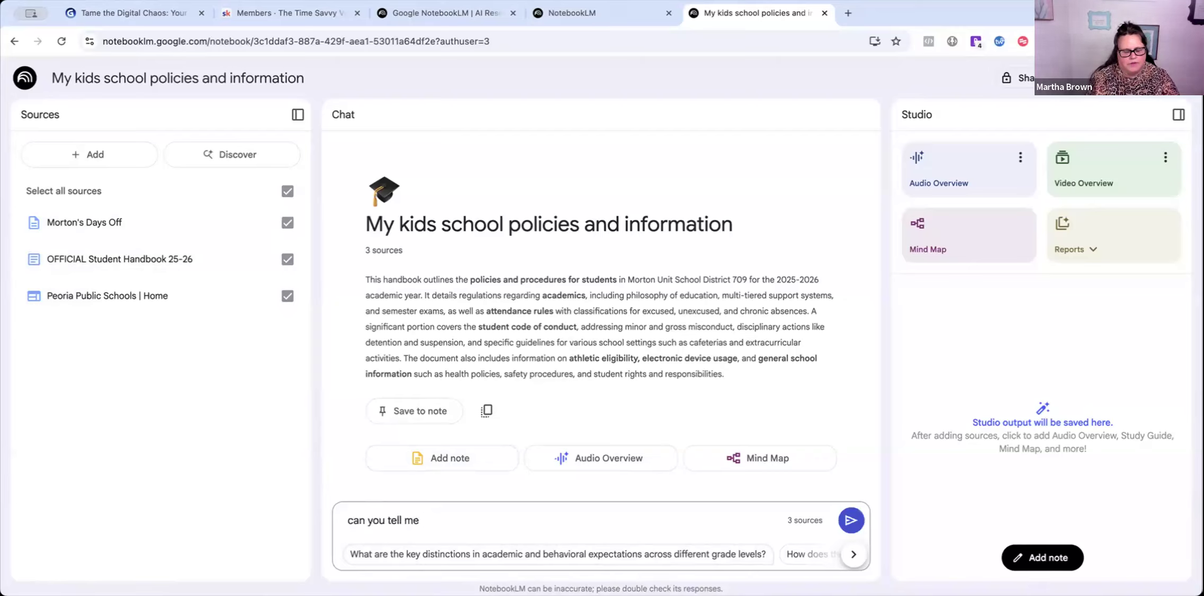
text( if the kids )
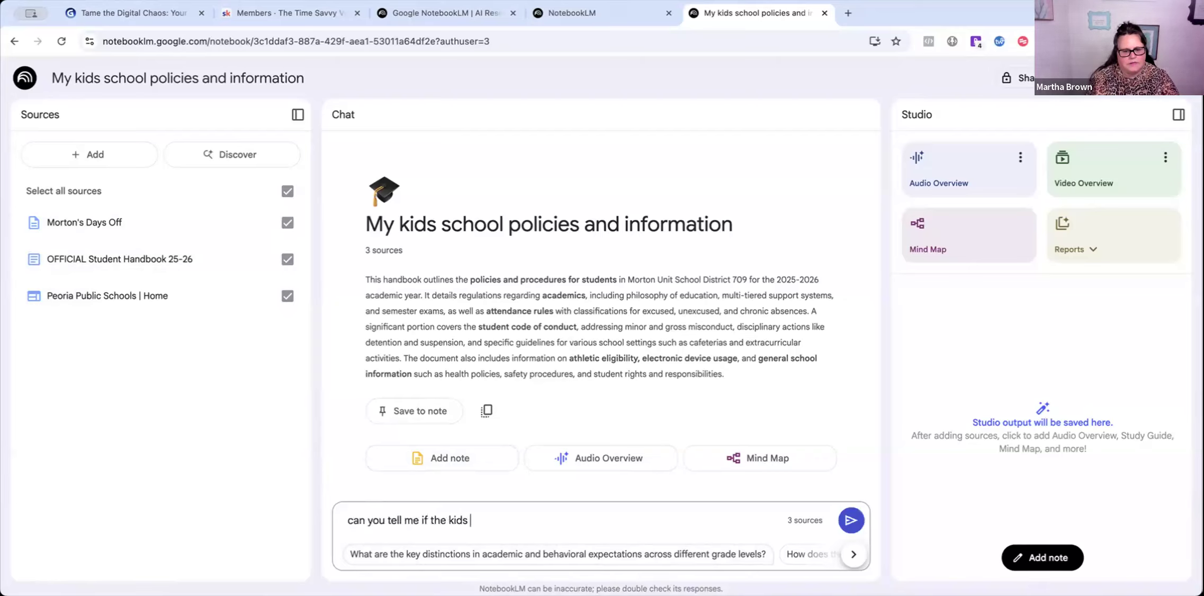
text(can wear shor)
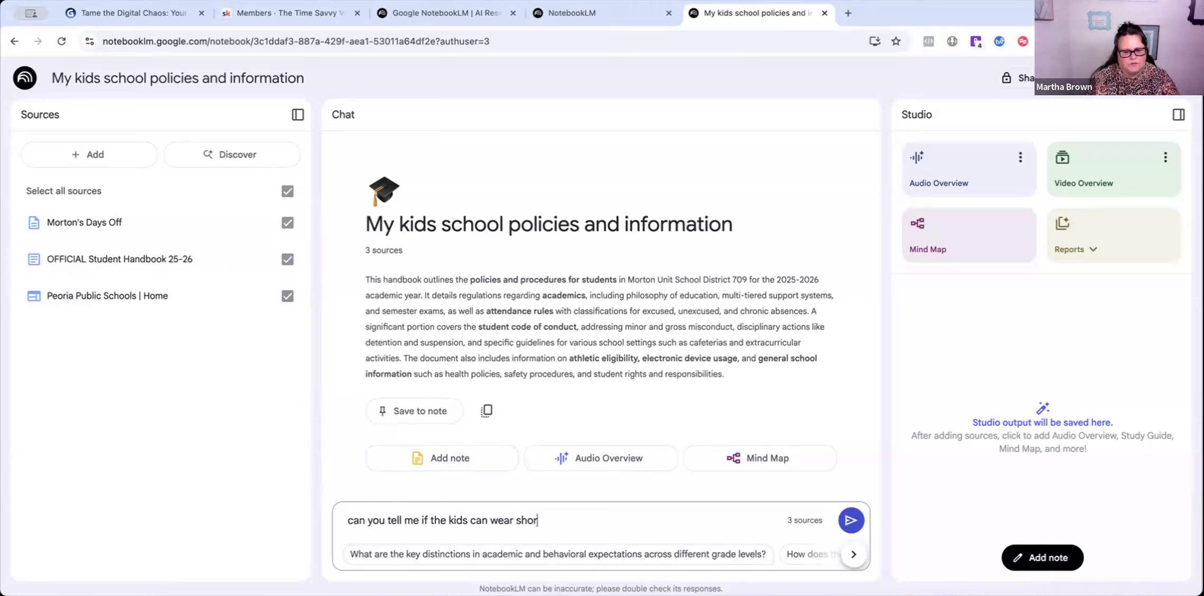
text(ts in October?)
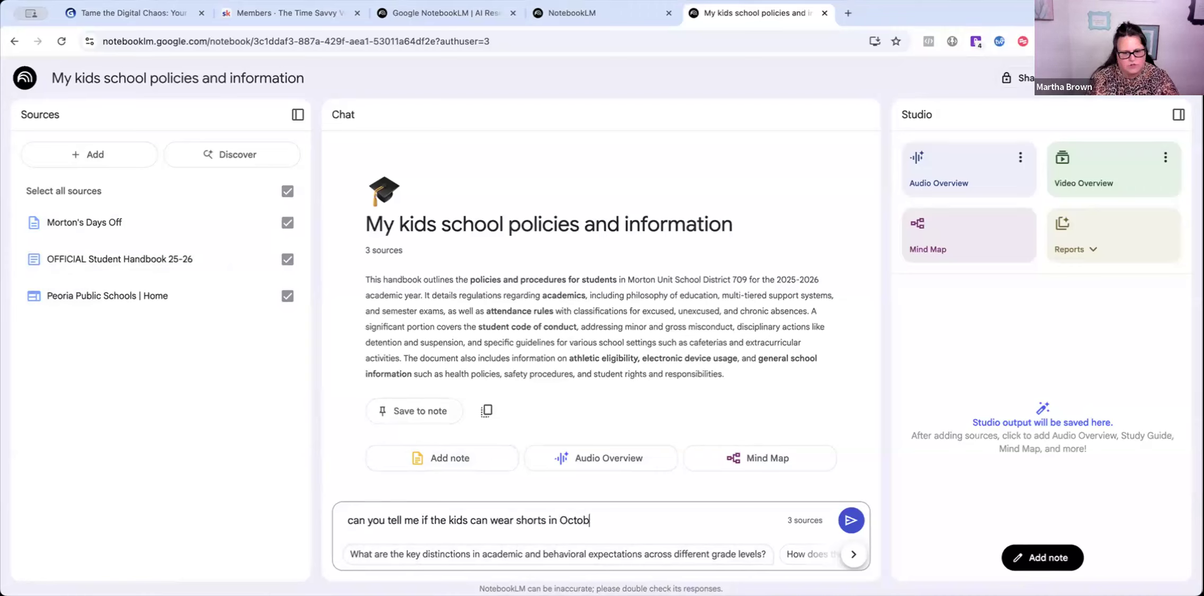
key(Return)
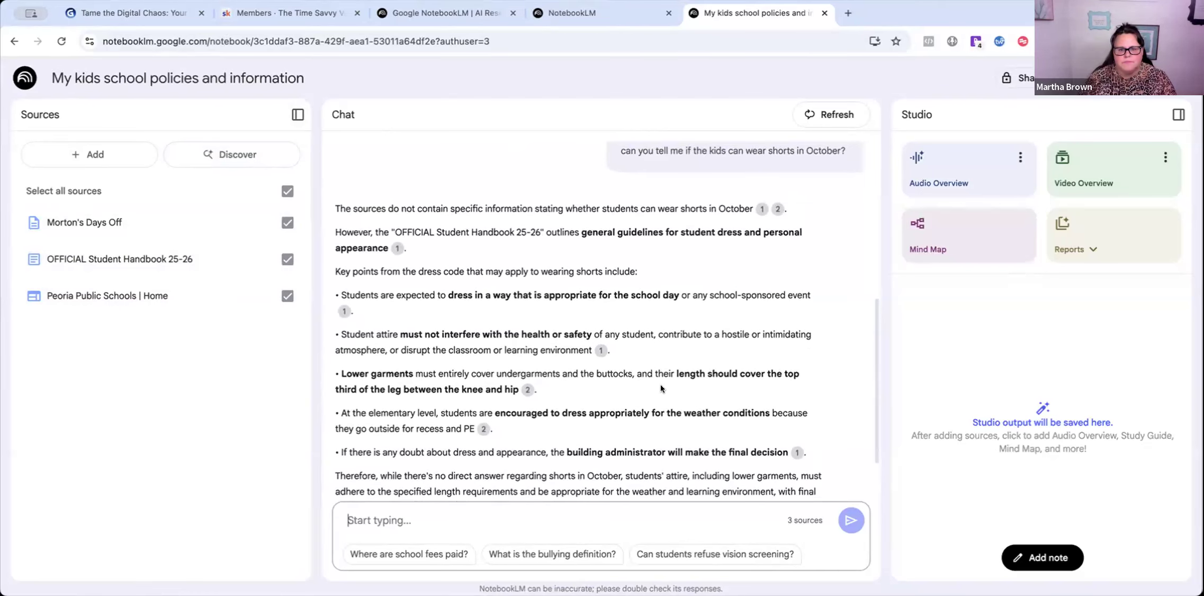
scroll(661, 384, up, 1)
scroll(625, 394, down, 2)
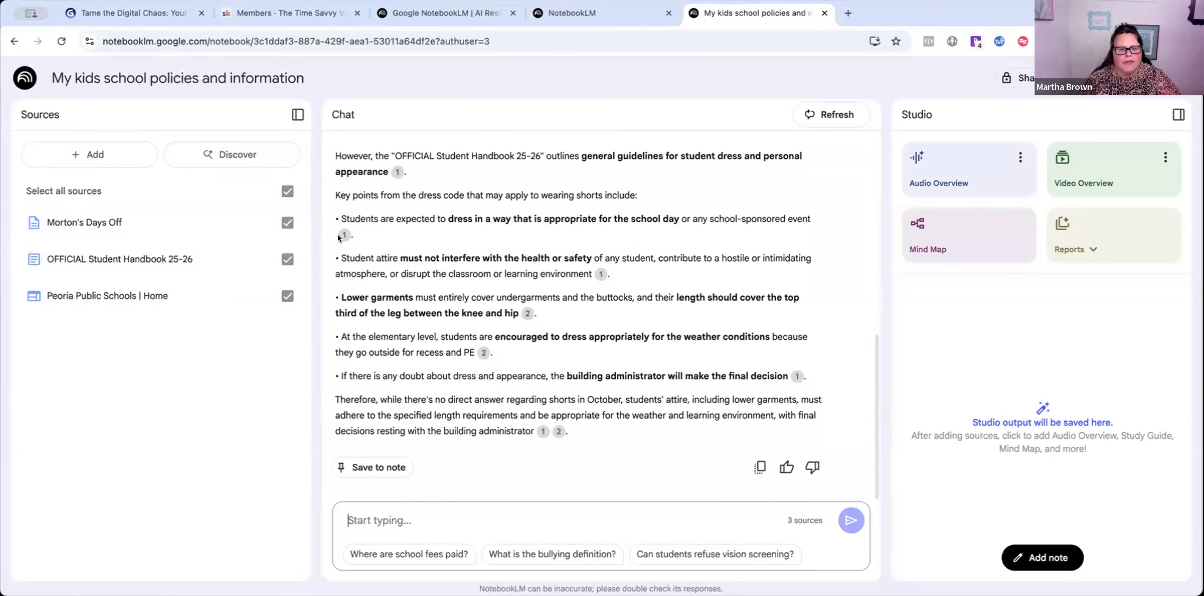
mouse_move(339, 235)
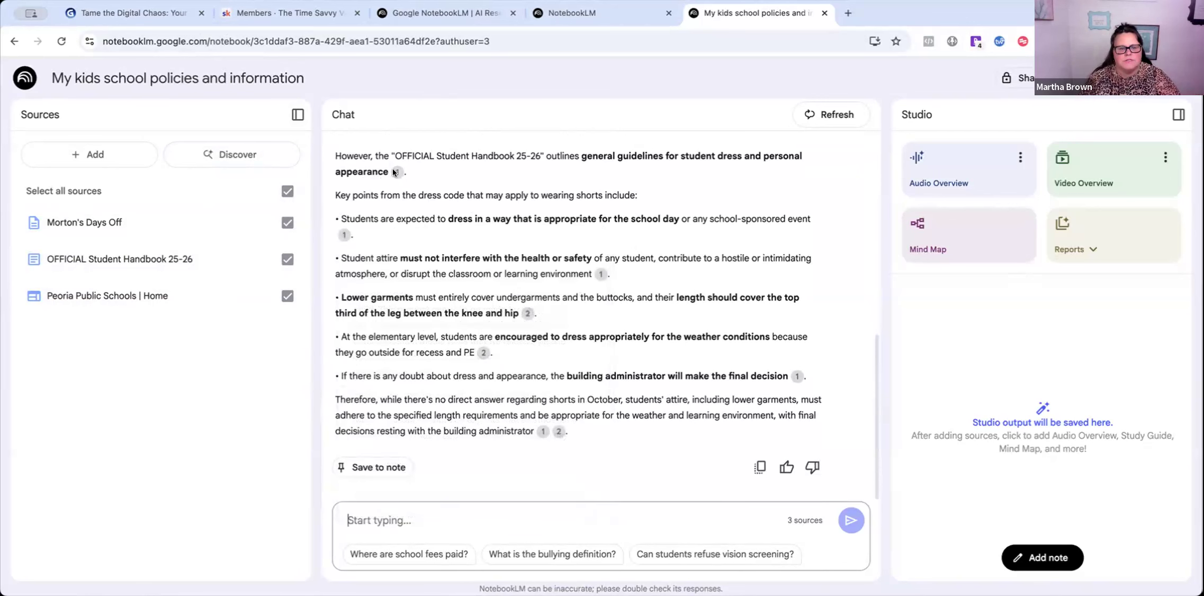
mouse_move(394, 172)
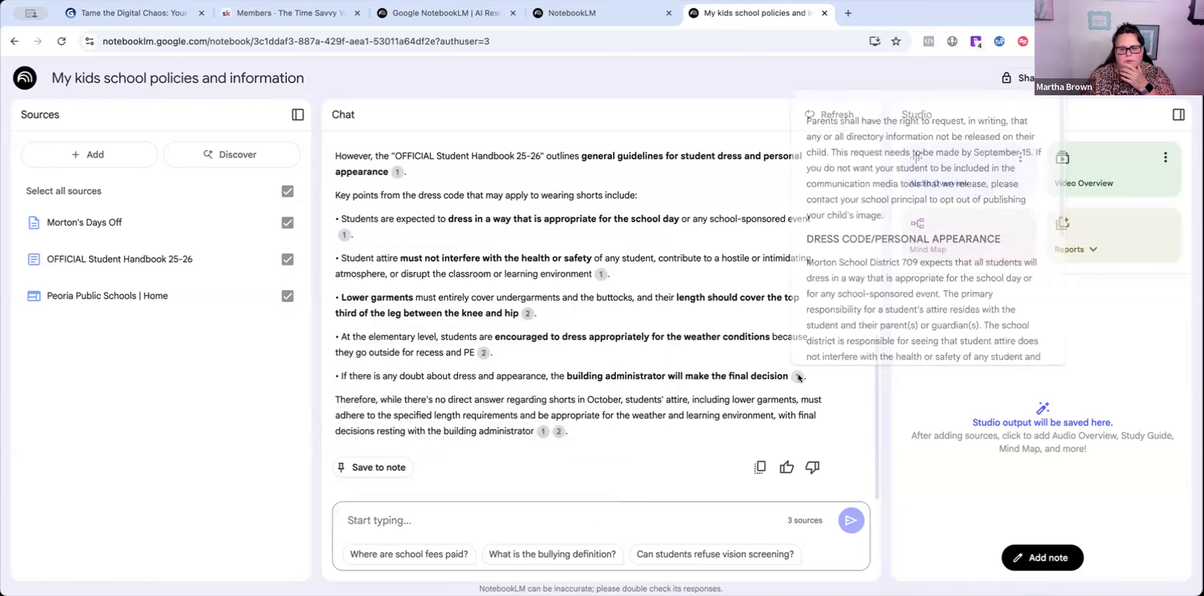
mouse_move(545, 434)
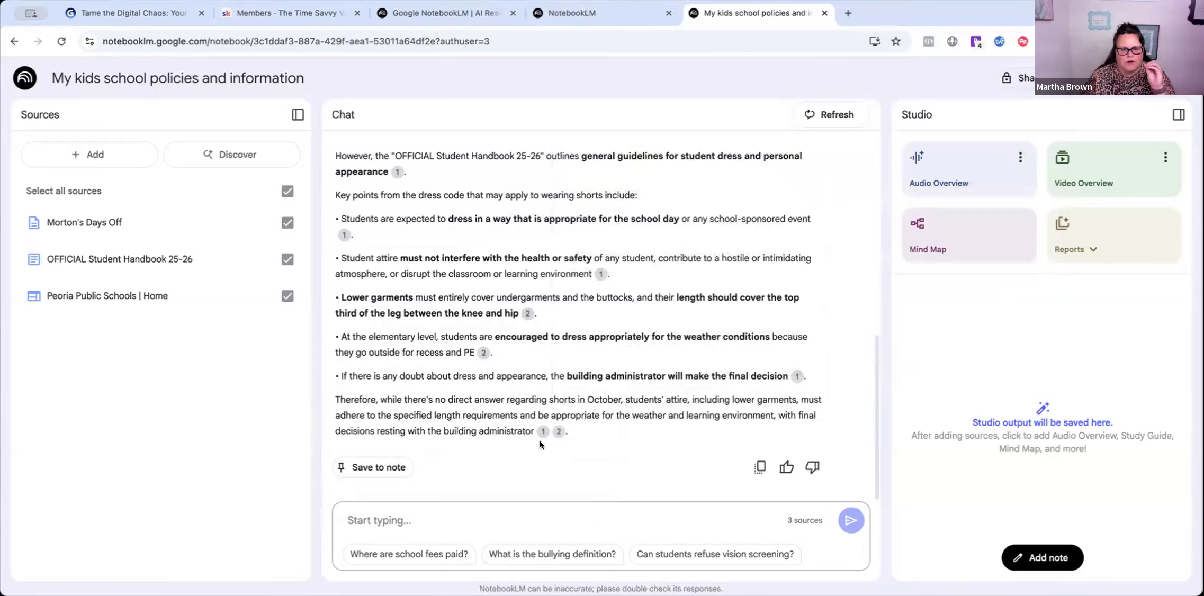
scroll(613, 359, up, 6)
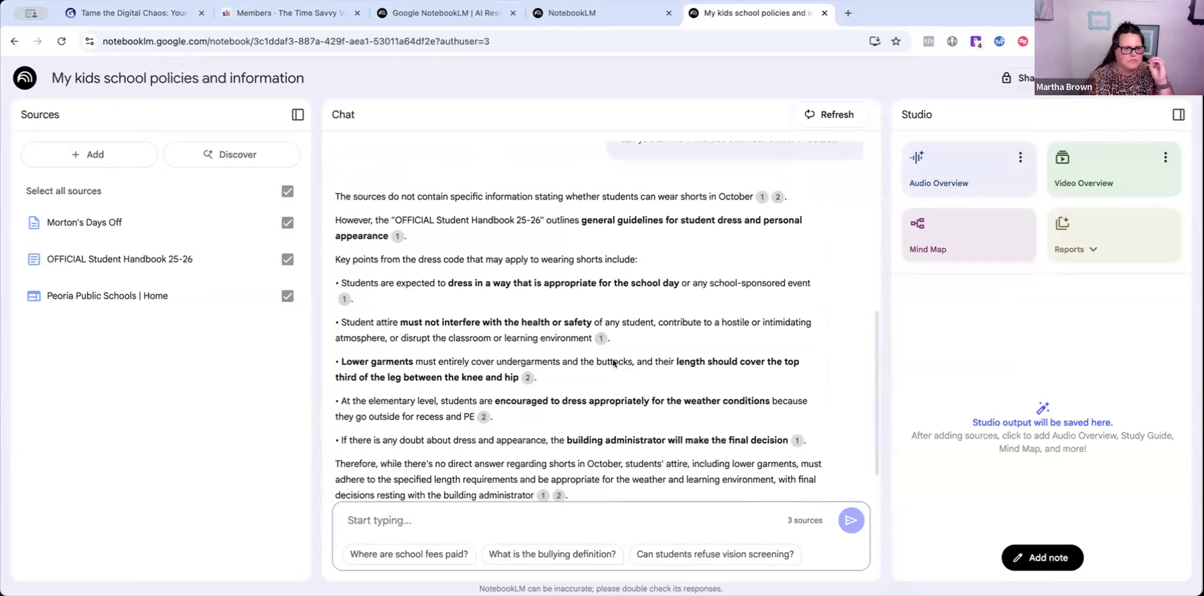
scroll(613, 363, down, 6)
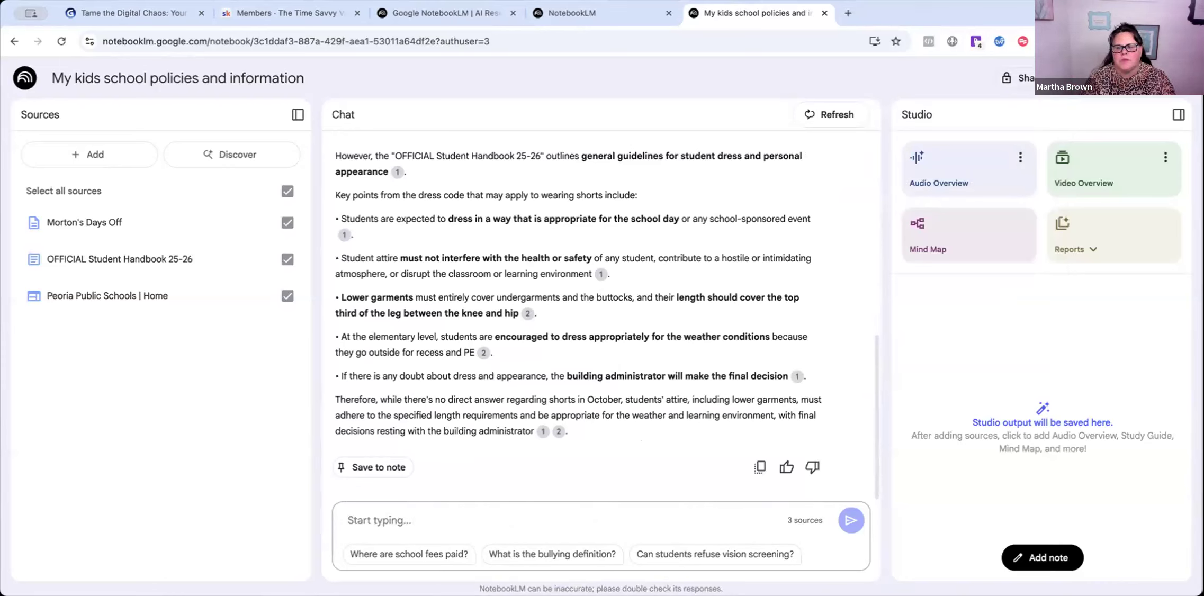
click(1093, 249)
click(1114, 376)
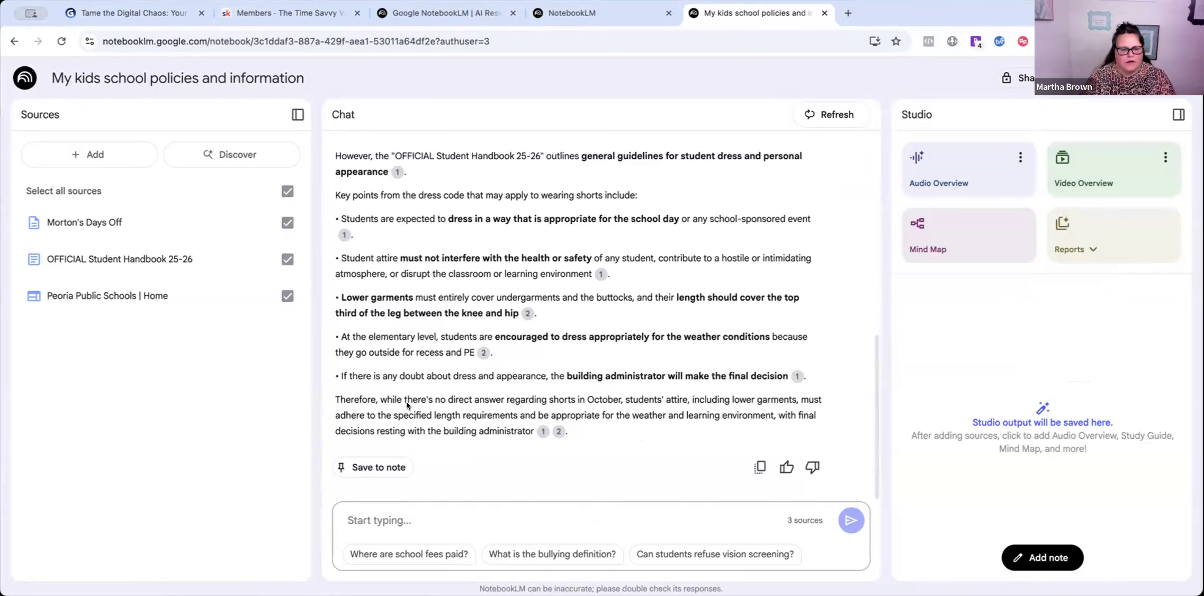
scroll(545, 301, up, 8)
scroll(592, 420, down, 5)
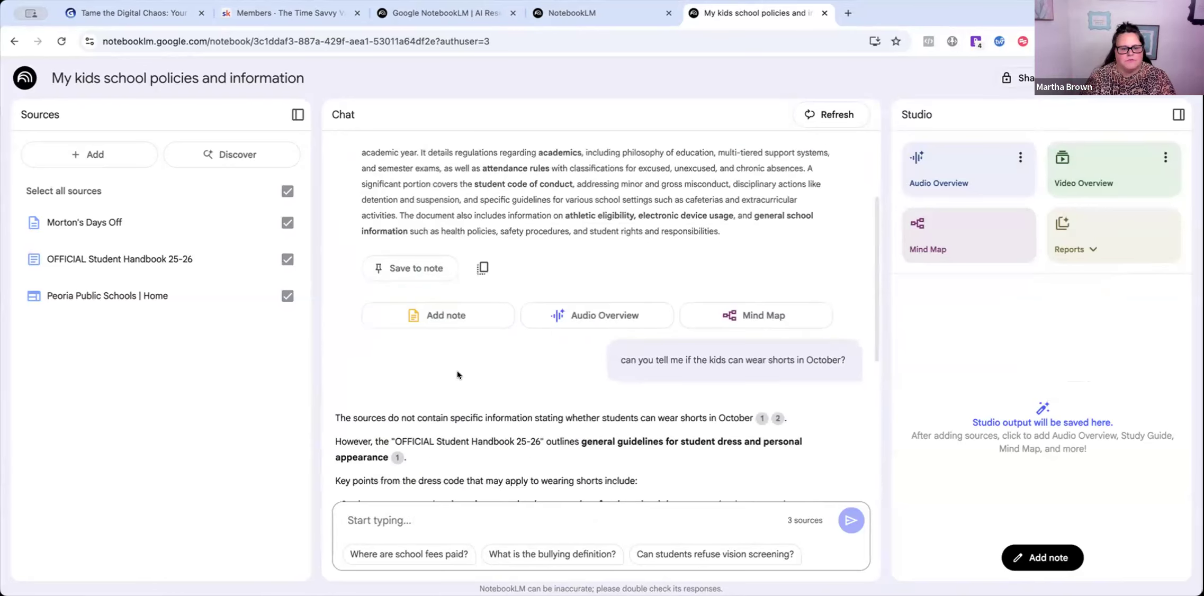
scroll(520, 422, down, 5)
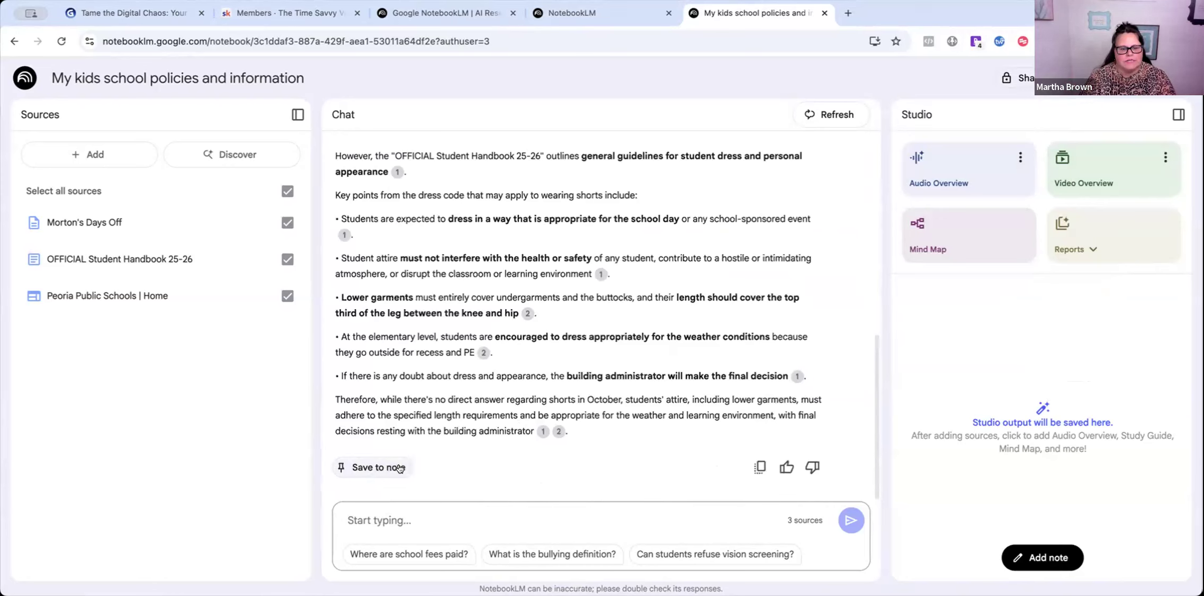
- Save the shorts answer as the note 'Student Dress Code: Shorts and School Attire'
click(367, 468)
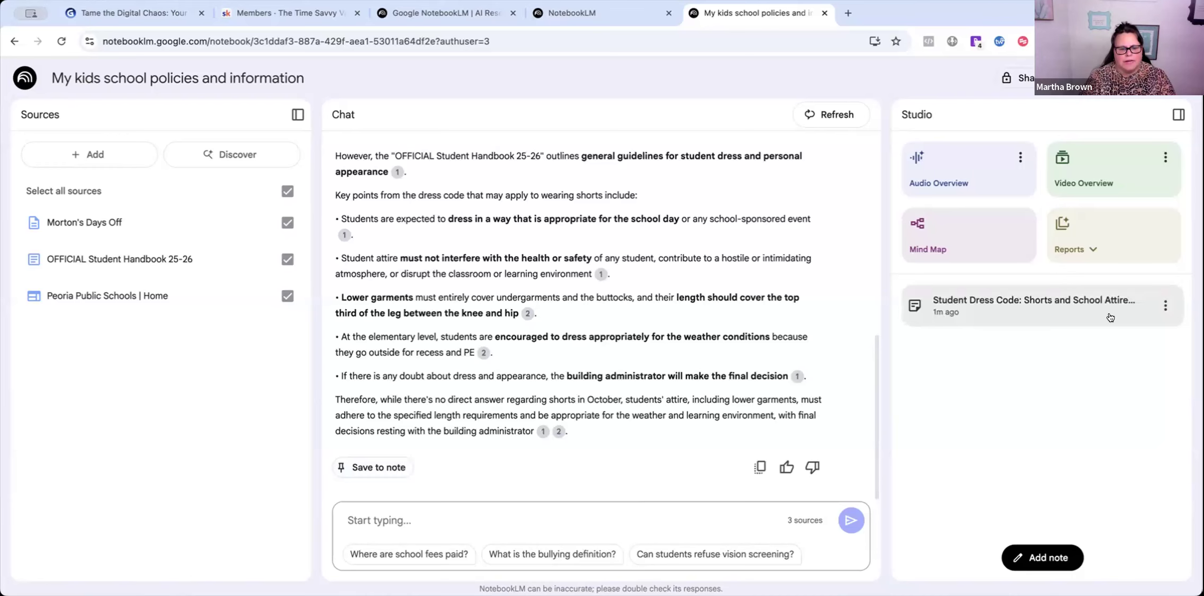
scroll(518, 441, up, 4)
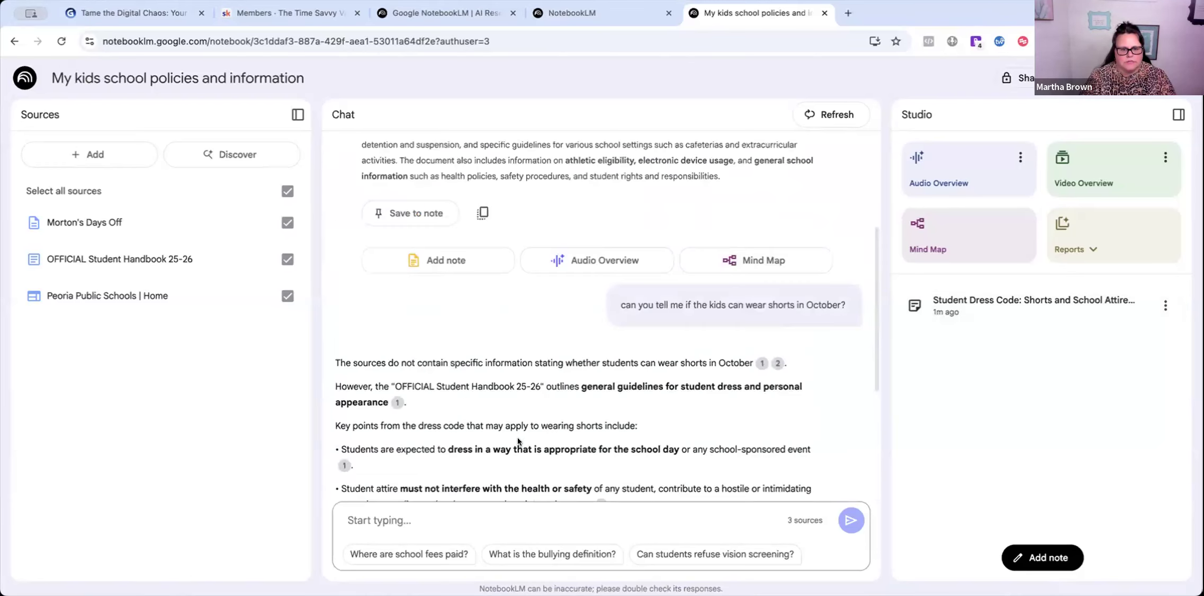
scroll(518, 441, down, 4)
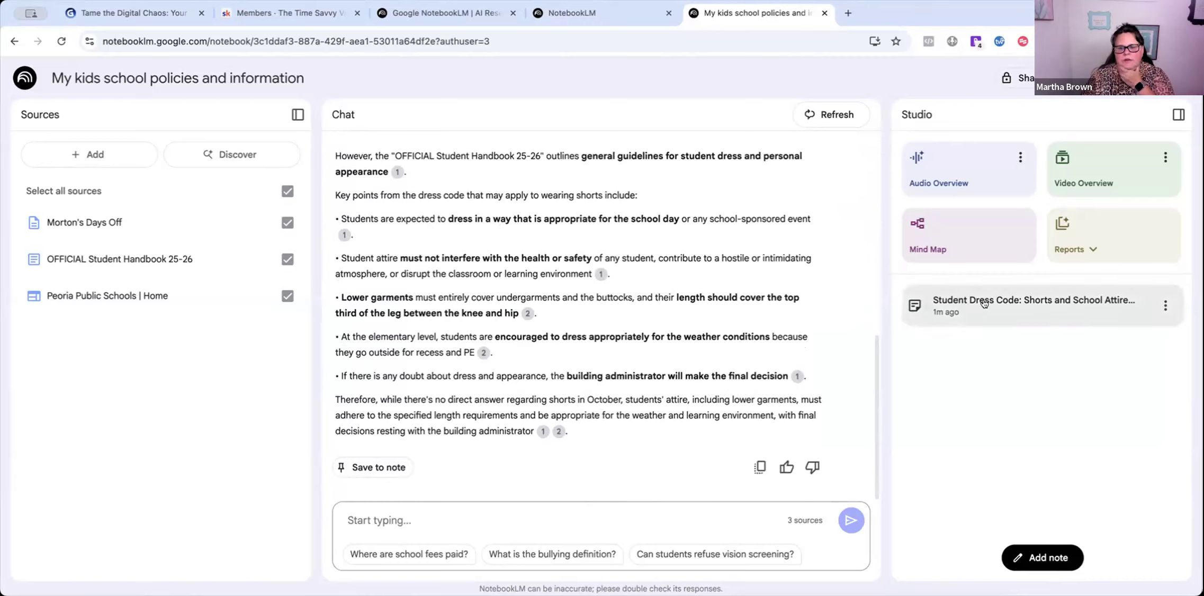
- Convert the saved dress-code note into a fourth notebook source
click(1162, 305)
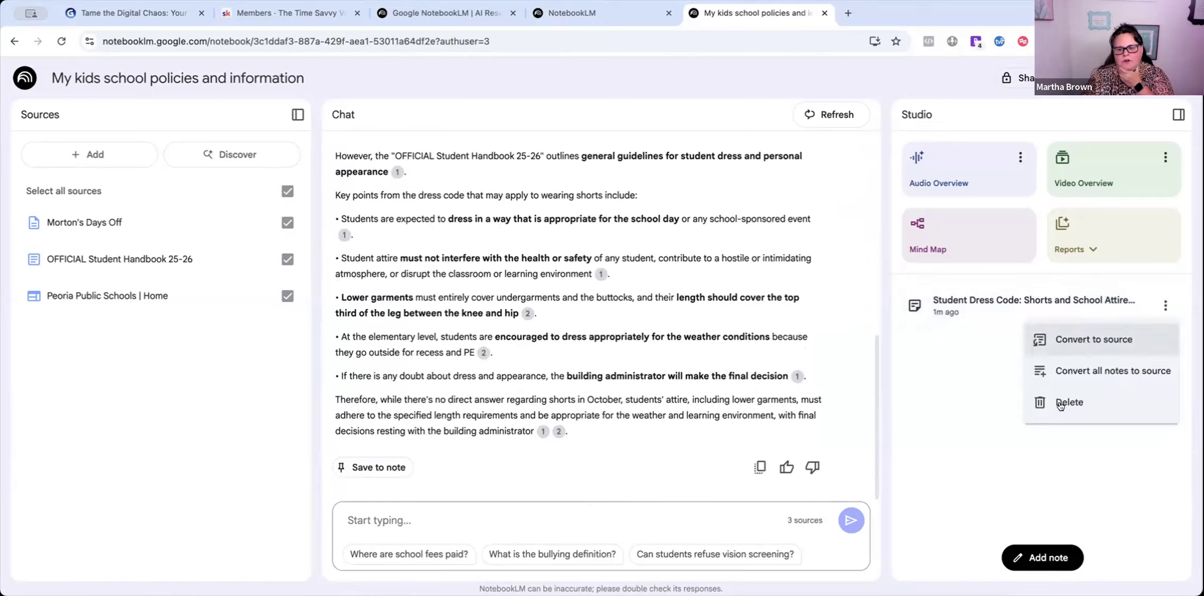
click(966, 309)
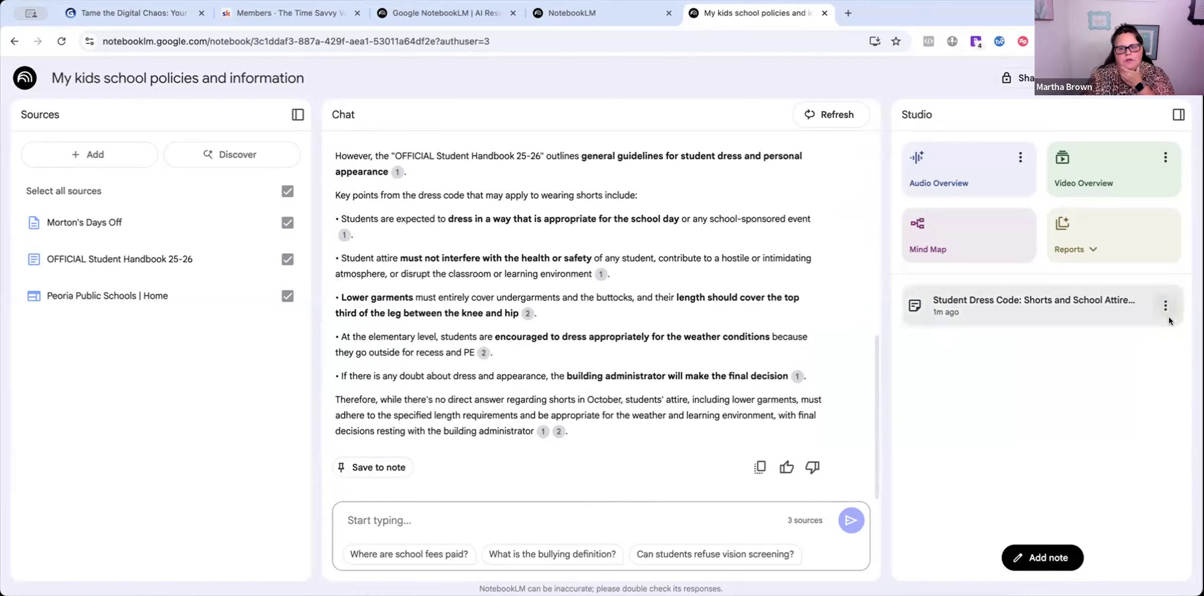
click(1159, 306)
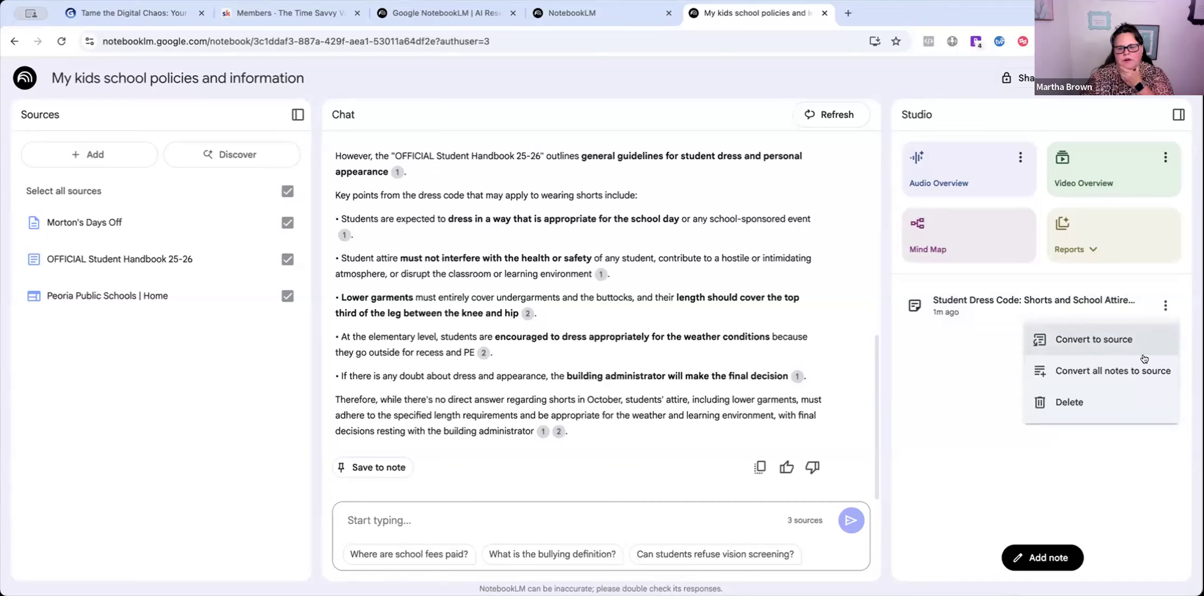
click(1089, 338)
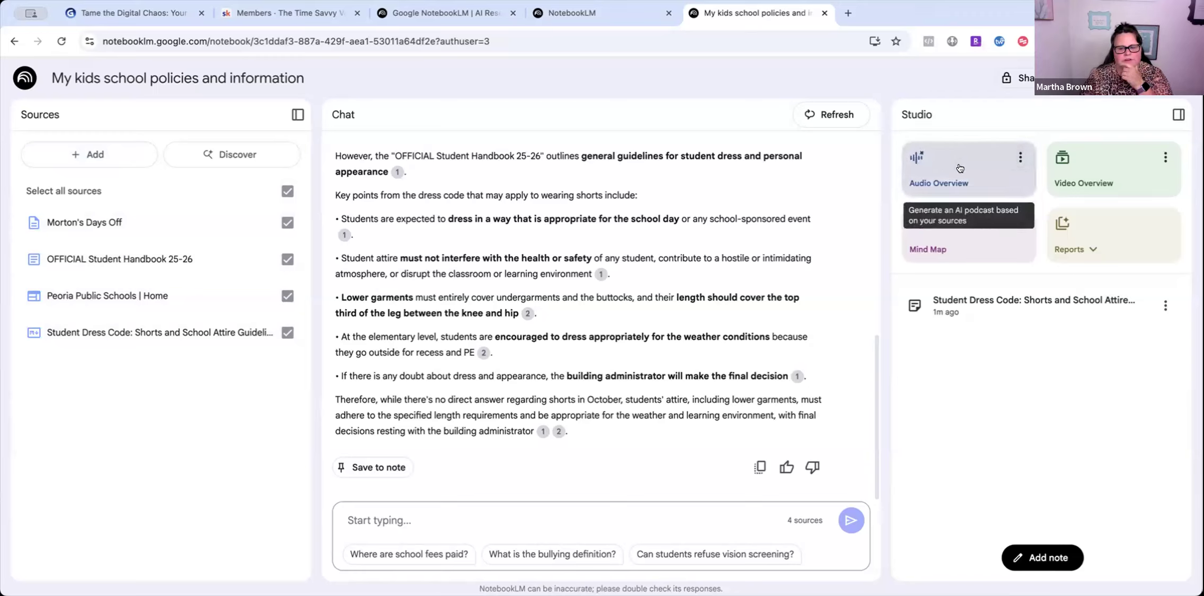
- Generate an Audio Overview and a Mind Map from all four sources, then view report types
click(996, 166)
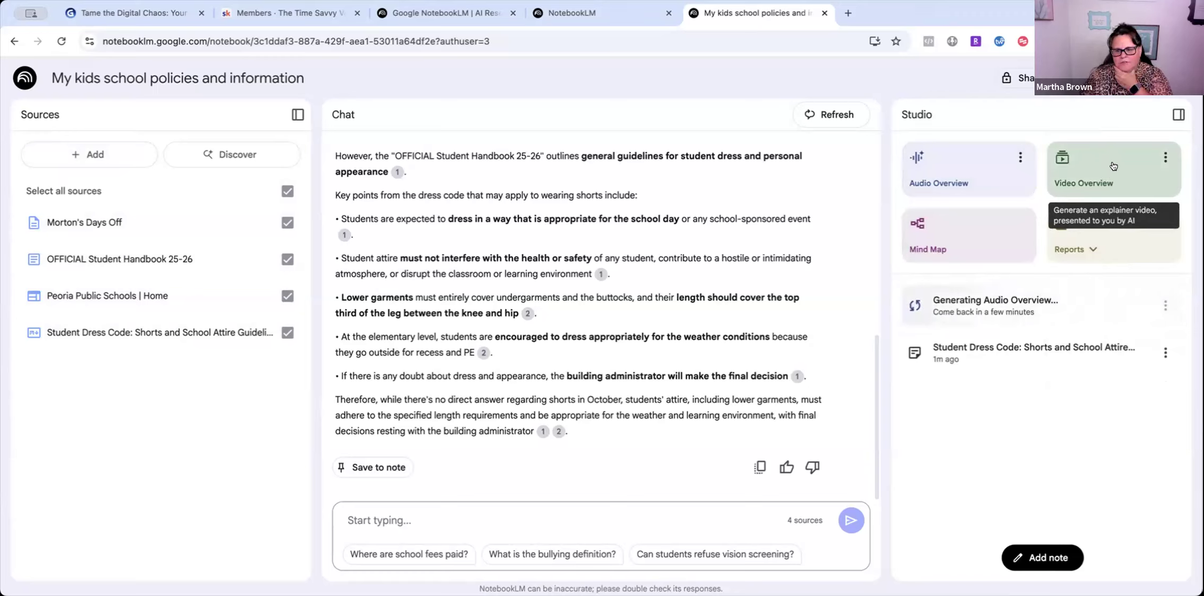
click(939, 234)
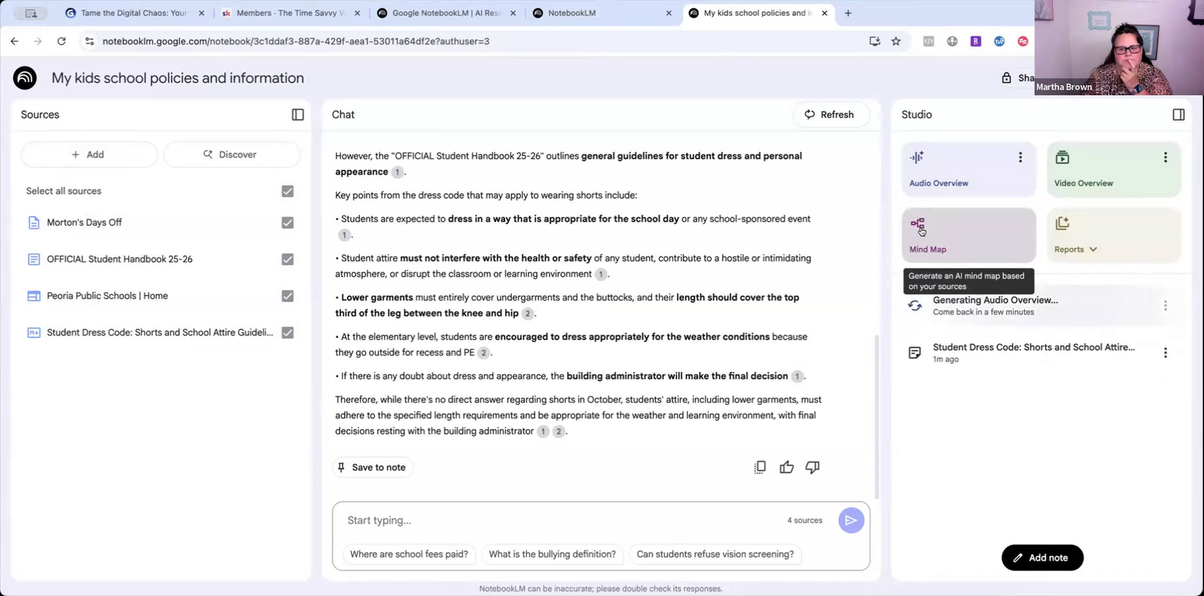
click(924, 234)
click(1088, 257)
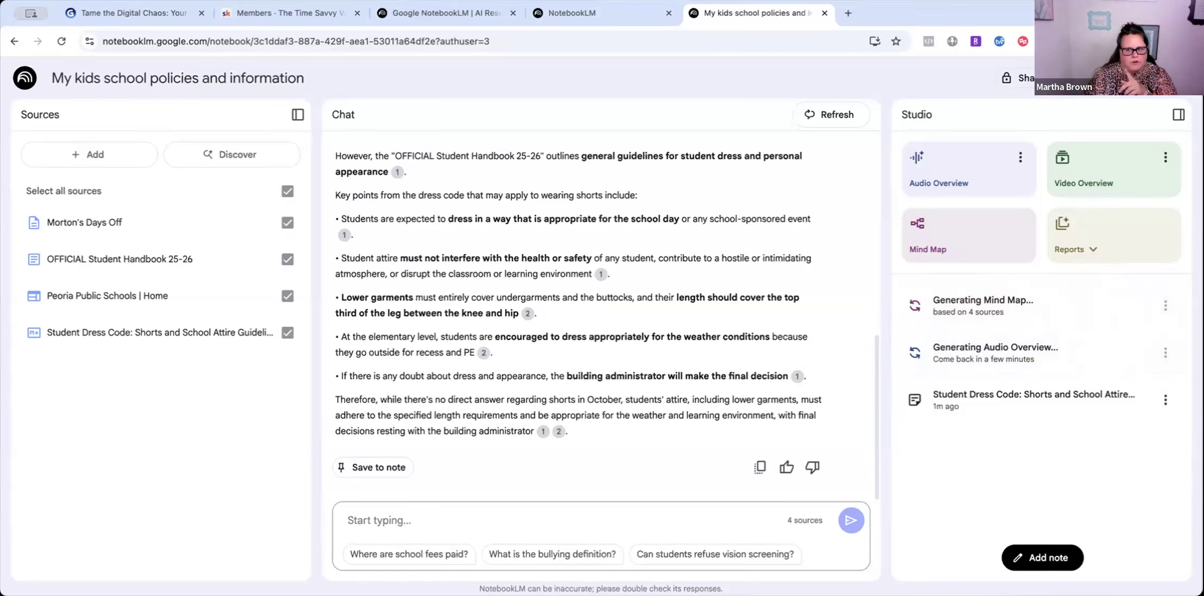
click(1075, 249)
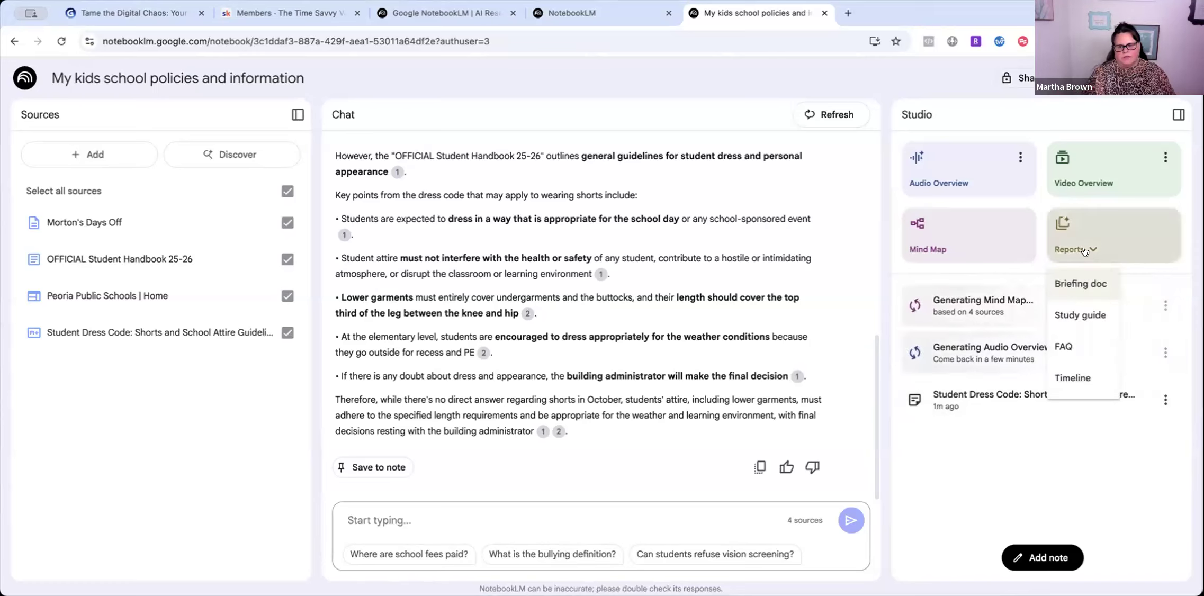
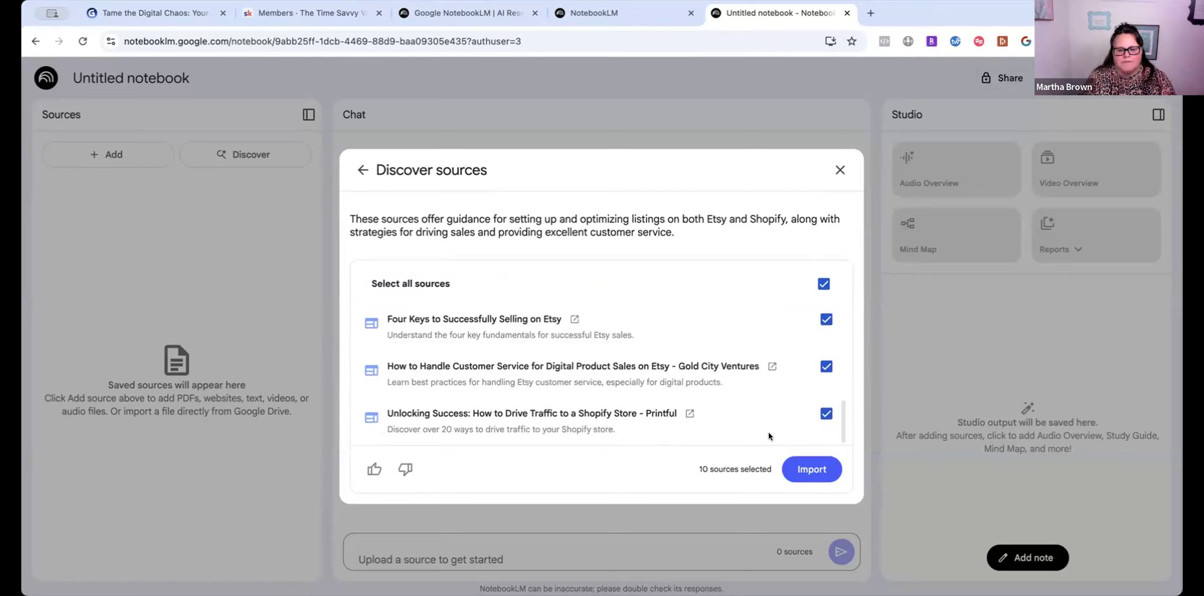
- Confirm the YouTube video stays selected, then import all 10 discovered sources into the notebook
scroll(805, 344, up, 5)
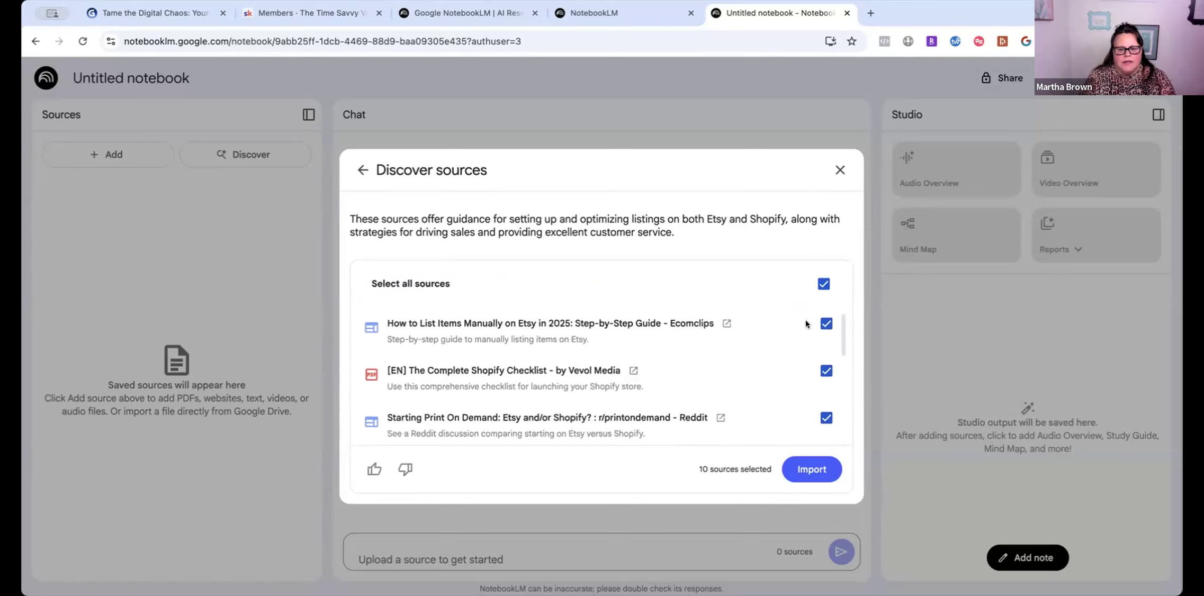
click(823, 315)
click(825, 317)
click(825, 316)
click(824, 316)
scroll(604, 416, down, 6)
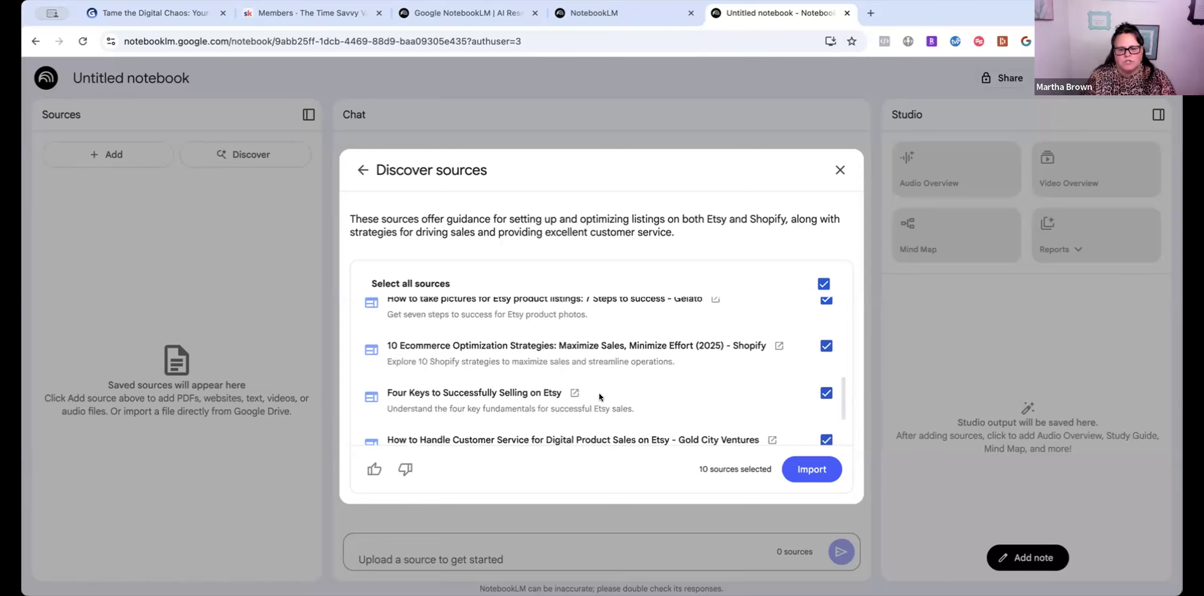
click(800, 470)
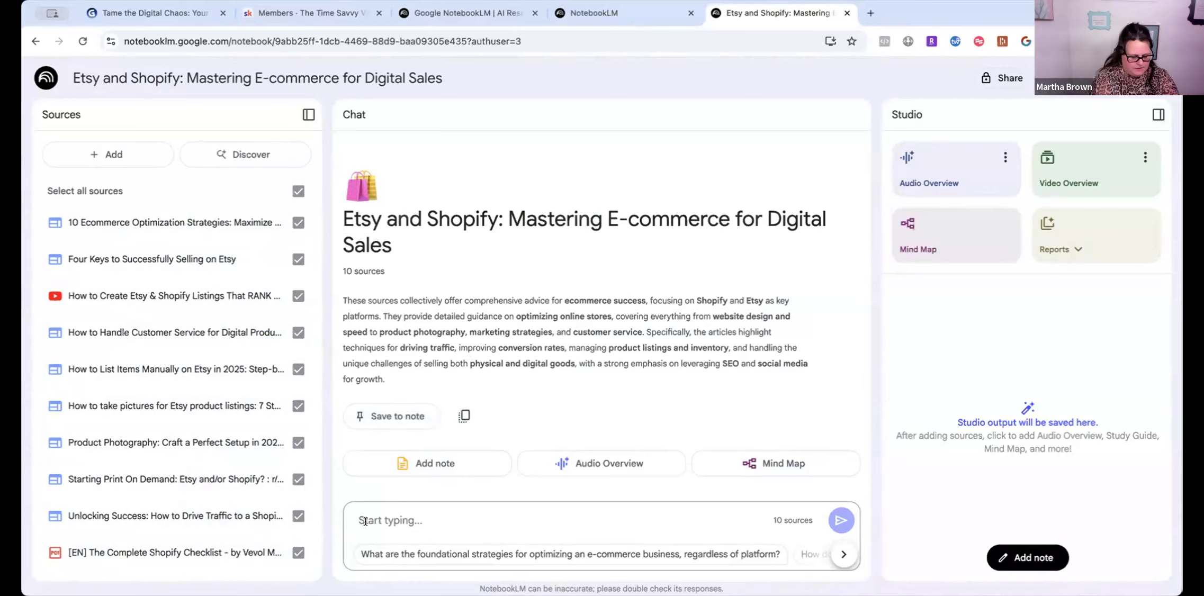
- Ask the notebook 'waht are the best 2 things to get started wiht?'
text(waht are the best 2 th)
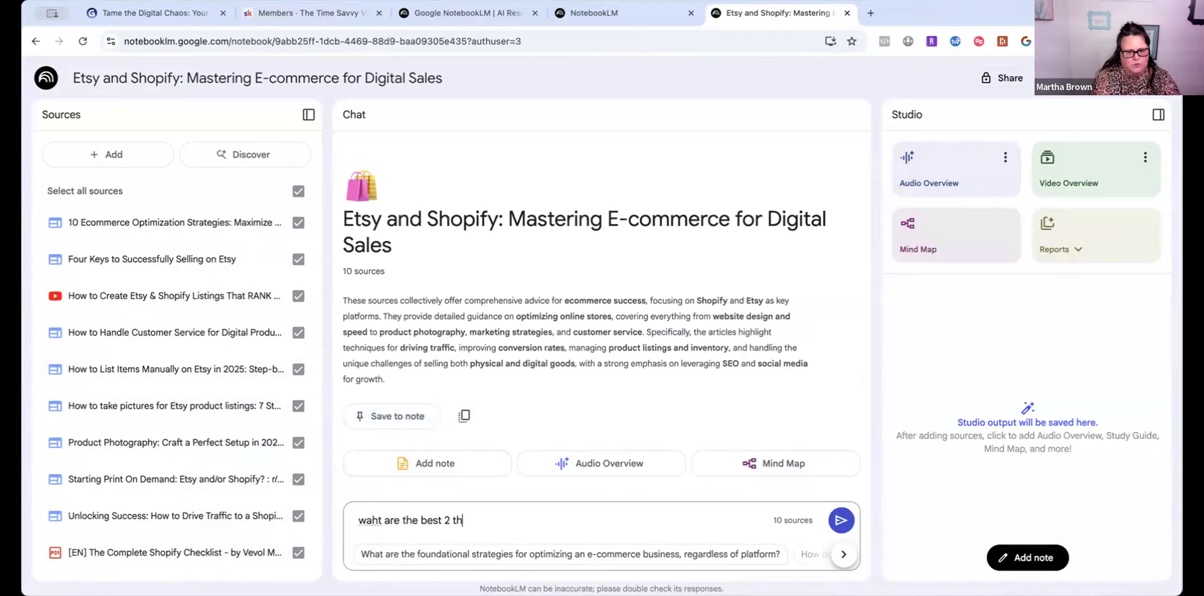
text(ings to get started wiht?)
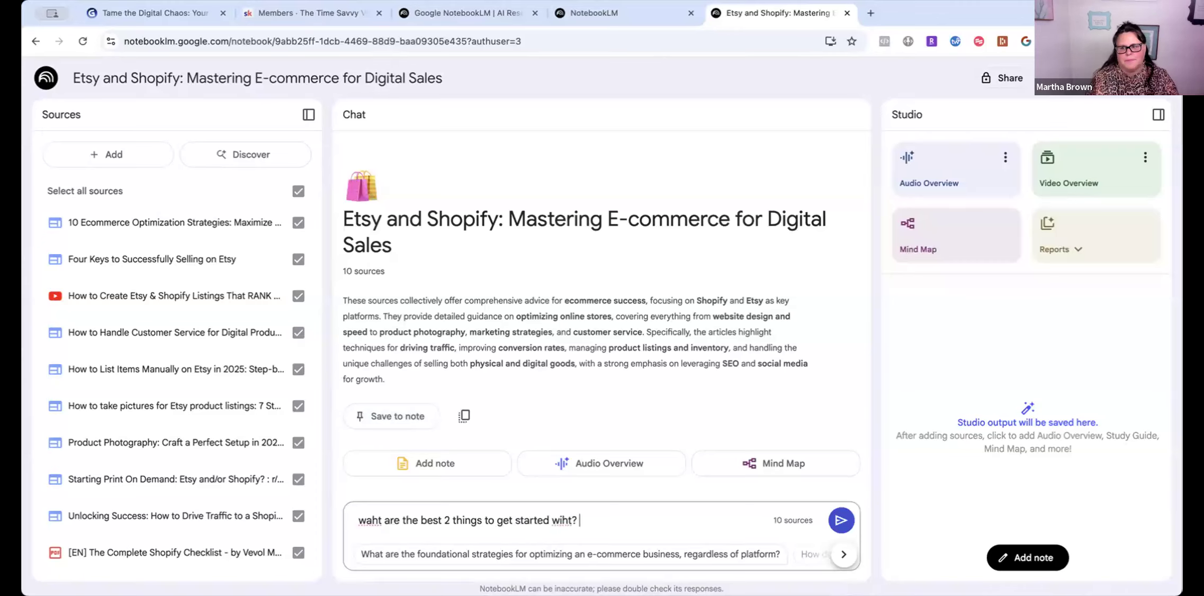
key(Return)
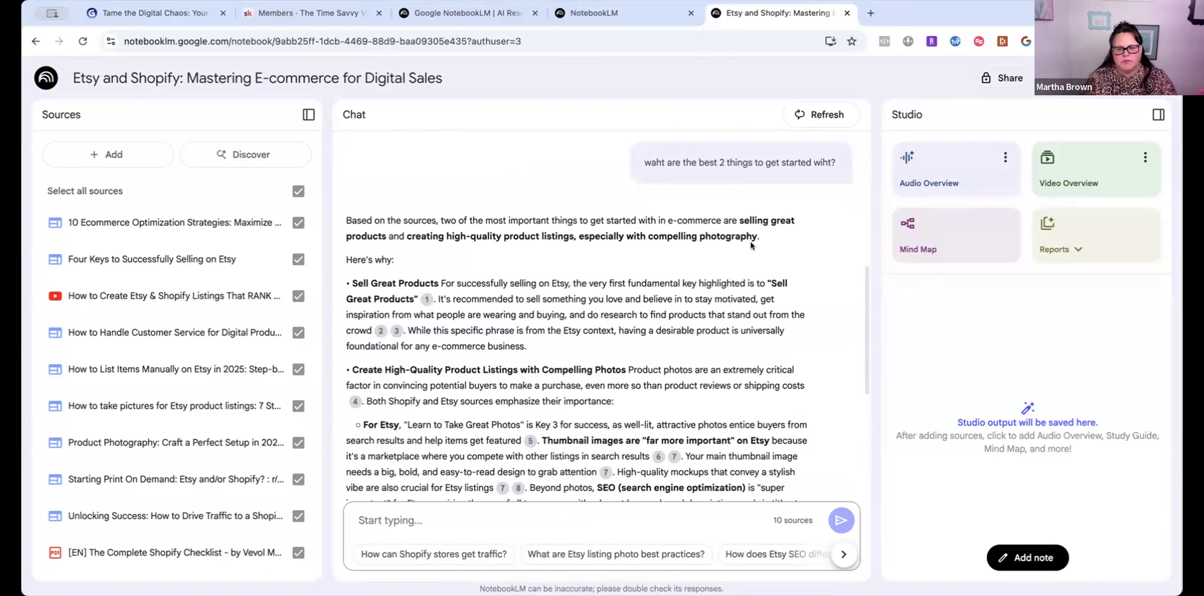
- Read through the answer recommending product photos and starting on Etsy
scroll(748, 242, down, 2)
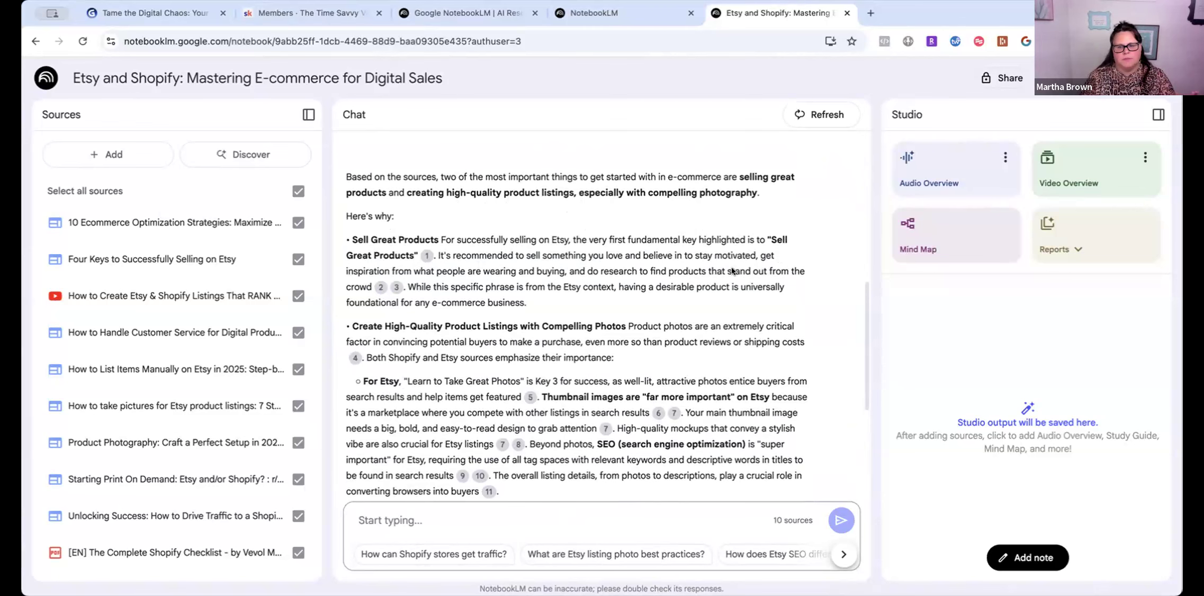
scroll(733, 270, down, 1)
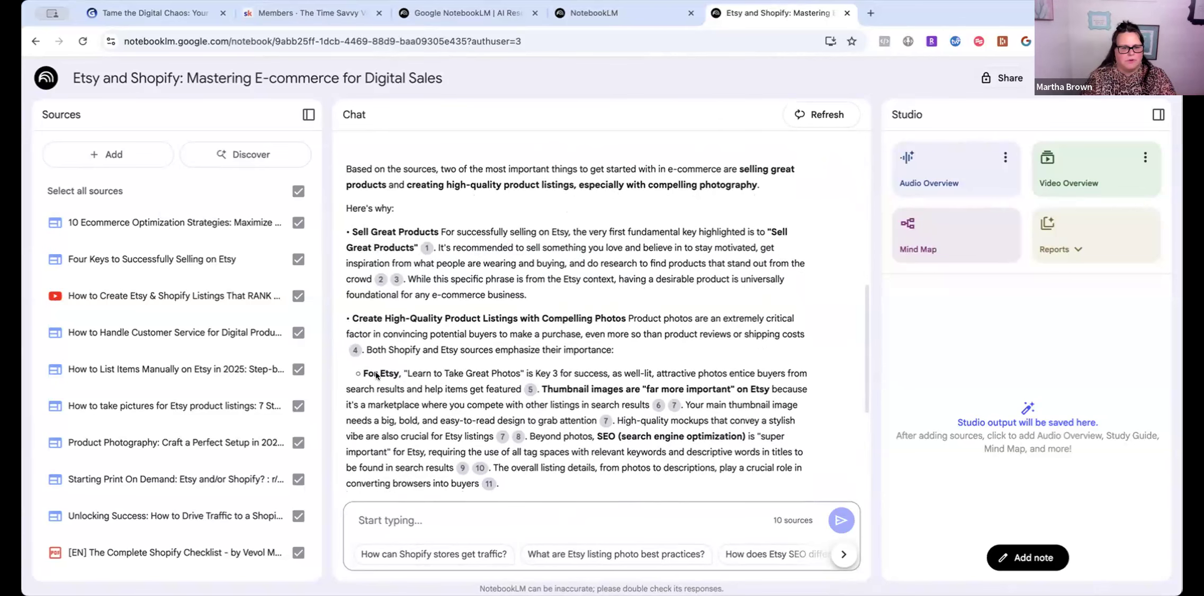
scroll(442, 321, down, 2)
scroll(445, 334, up, 5)
scroll(375, 201, down, 7)
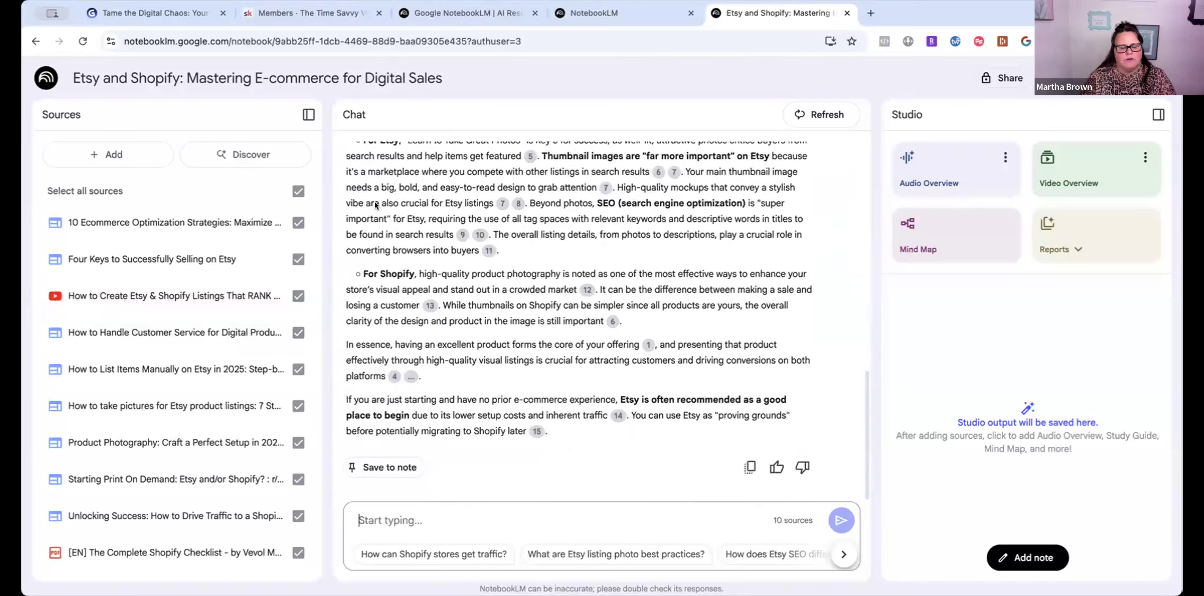
scroll(436, 256, up, 2)
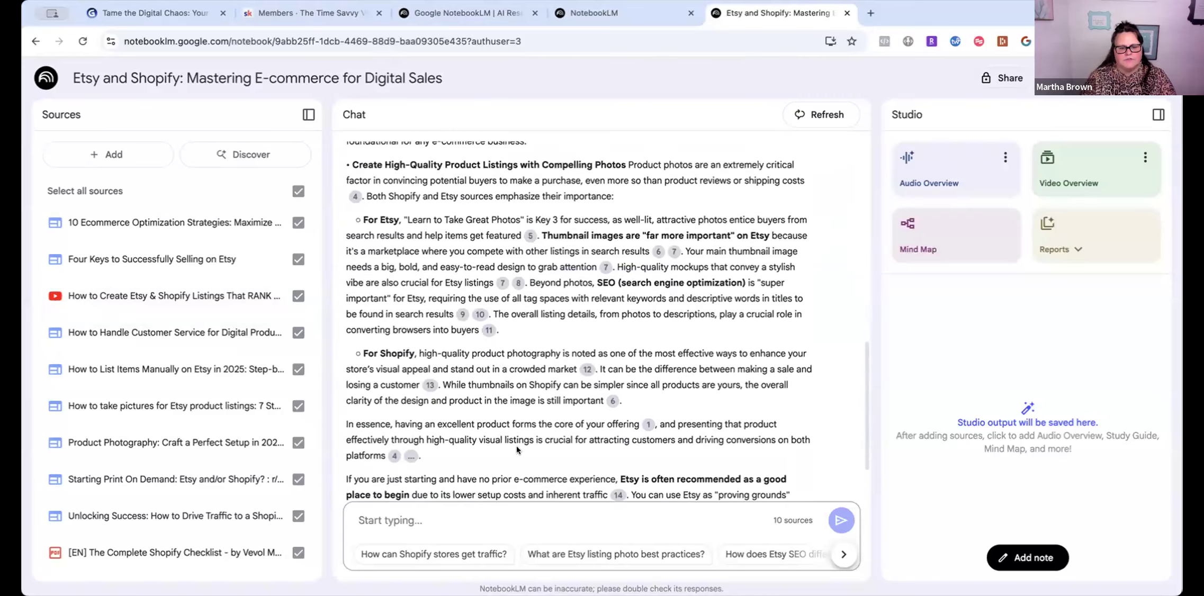
scroll(517, 449, down, 2)
scroll(517, 449, down, 1)
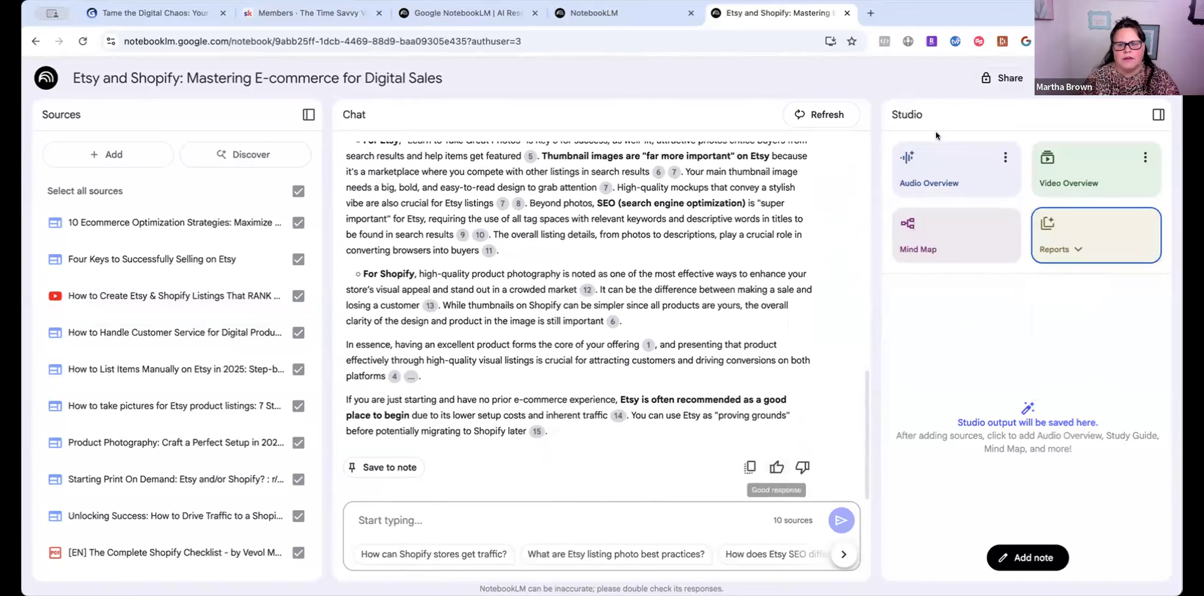
- Open a new browser tab showing the Google homepage
click(870, 13)
click(720, 8)
click(902, 16)
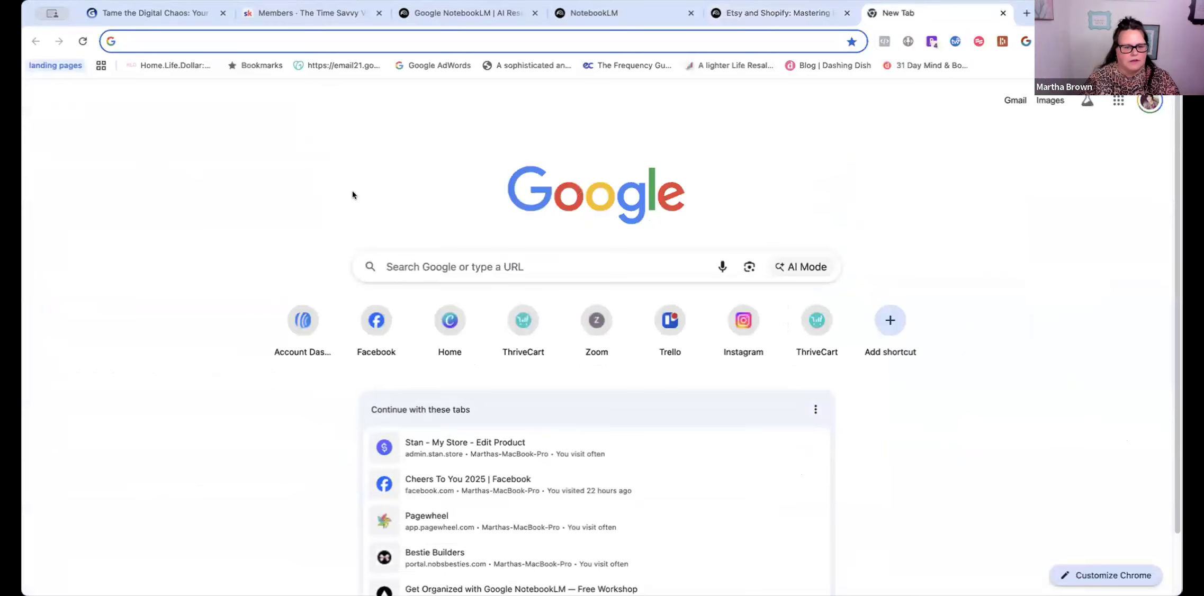
- Search Google for the best reference to Etsy and Shopify lessons to host, sell and get started
click(417, 266)
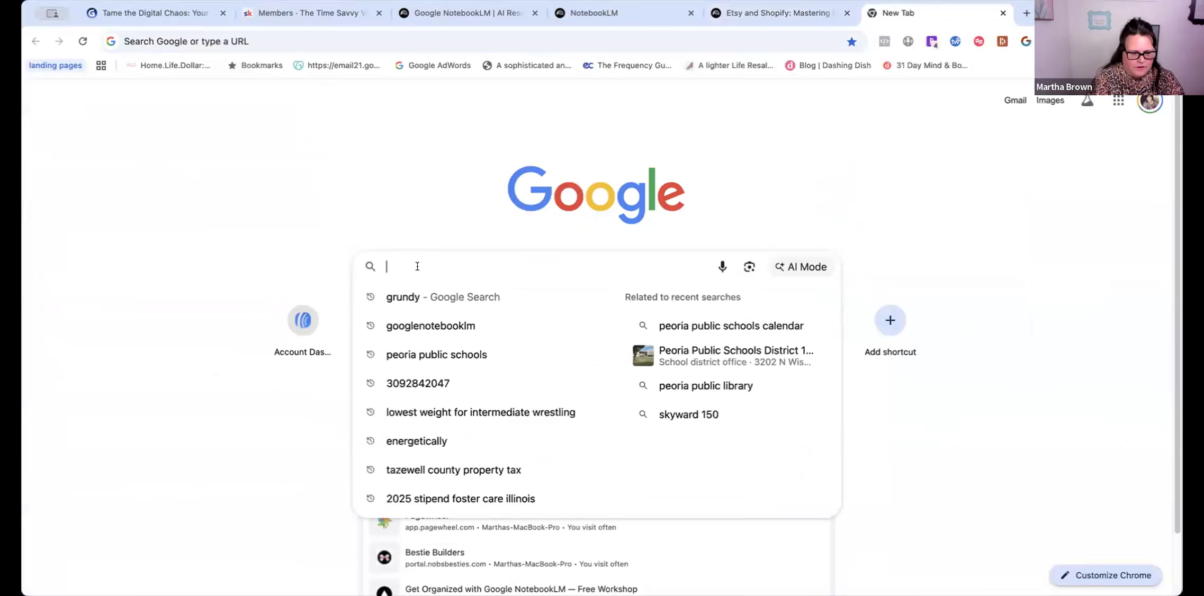
text(what are)
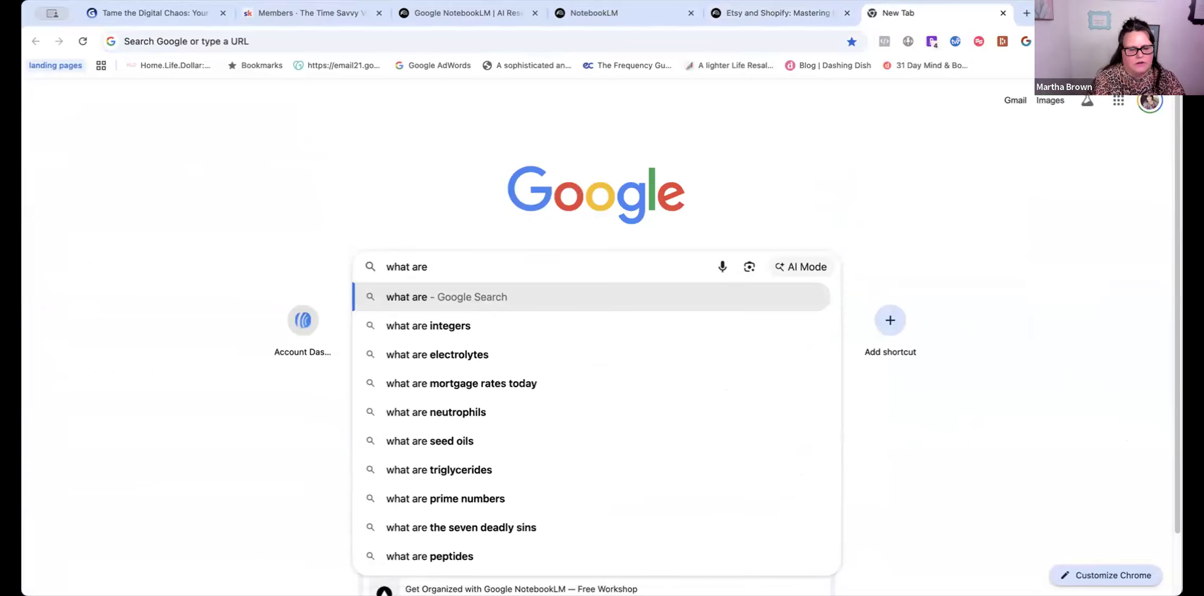
text( the best)
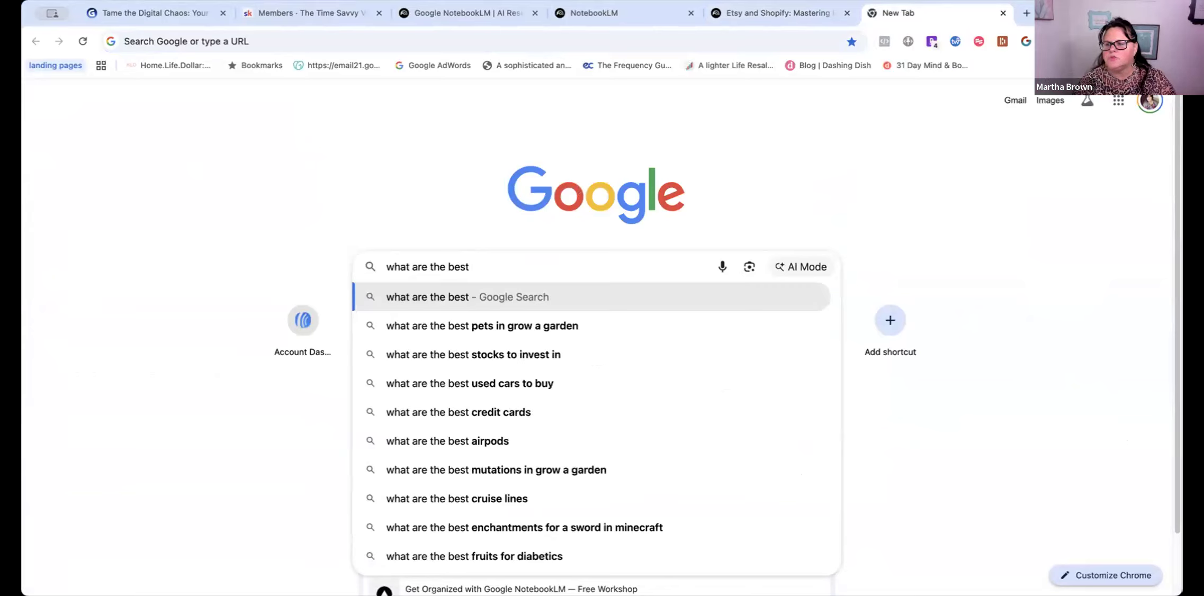
text(ref)
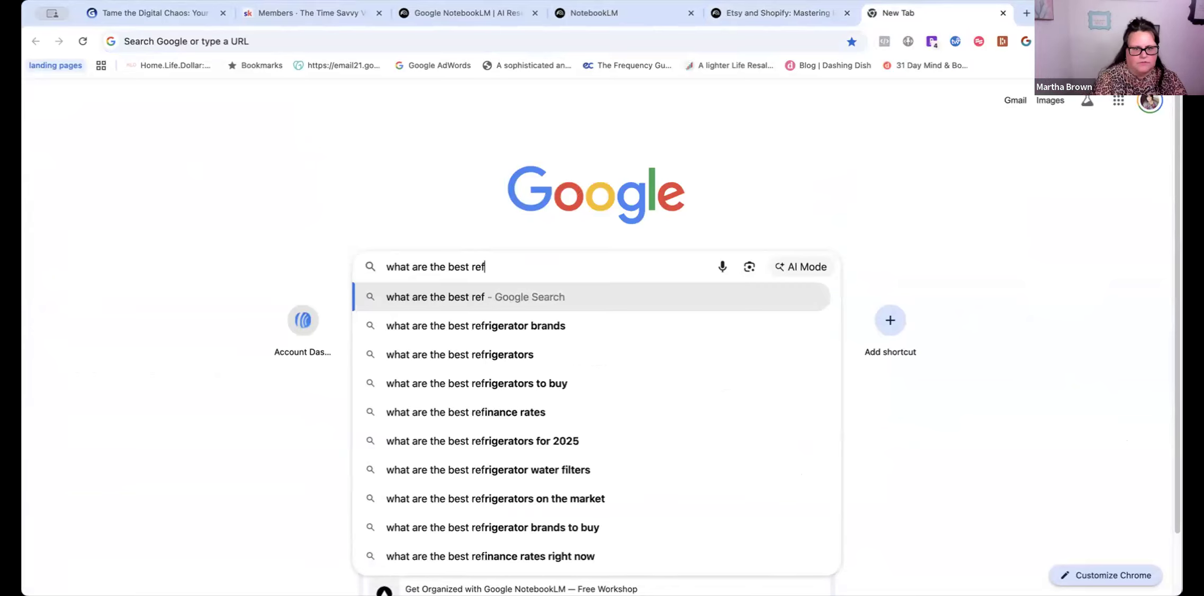
text(erece to)
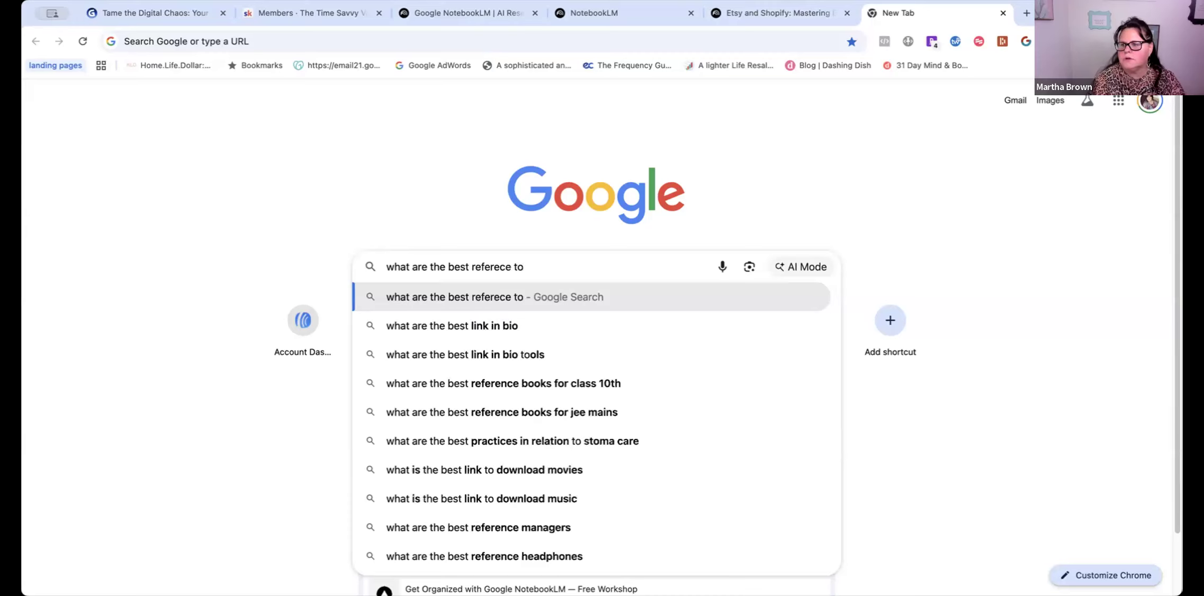
text( ets)
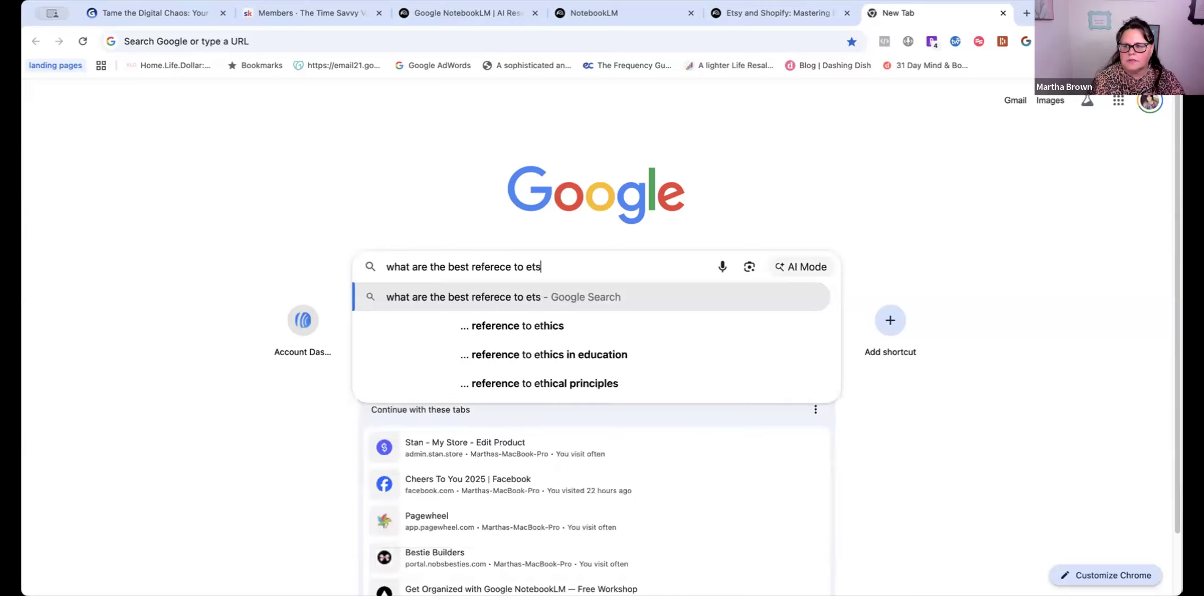
text(y and shopifyl)
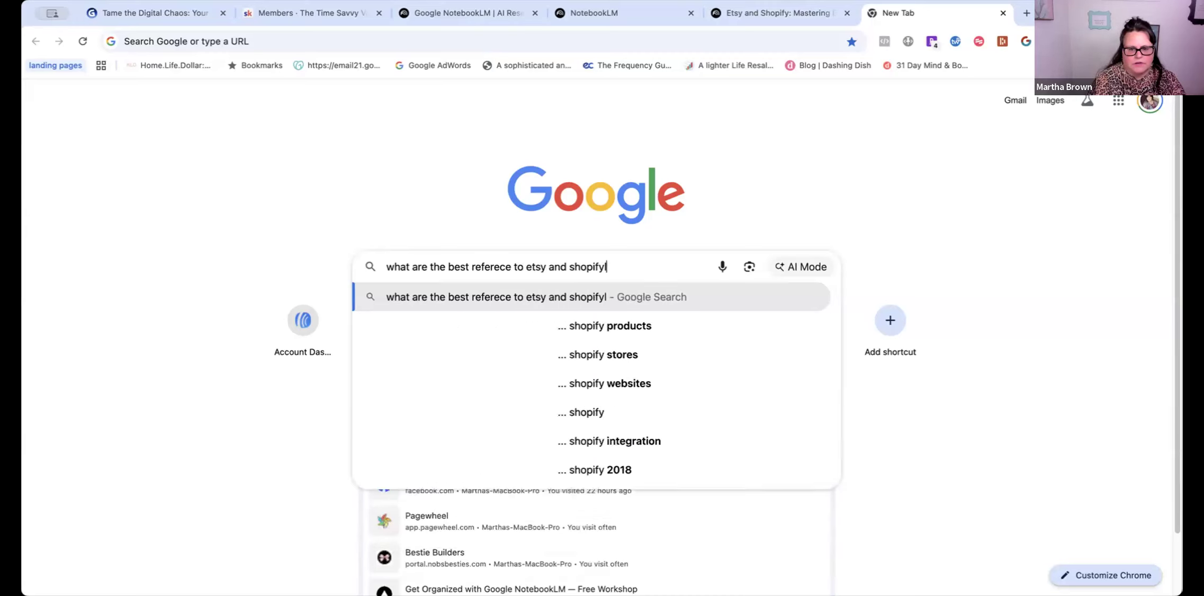
text( lessons )
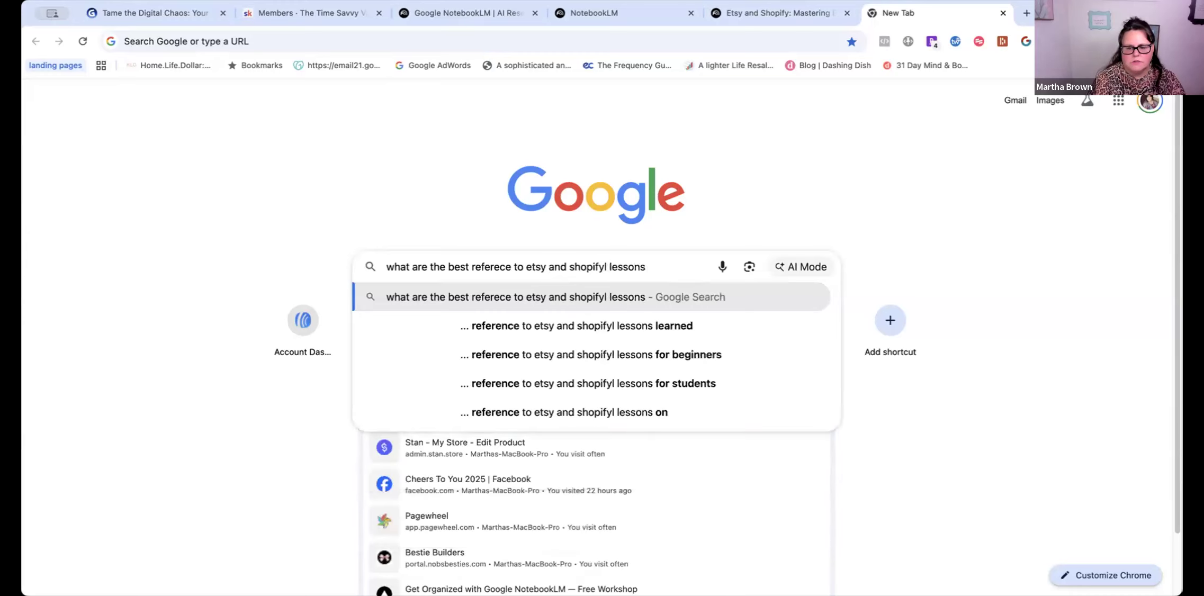
text(to hist, sell and get started)
key(Return)
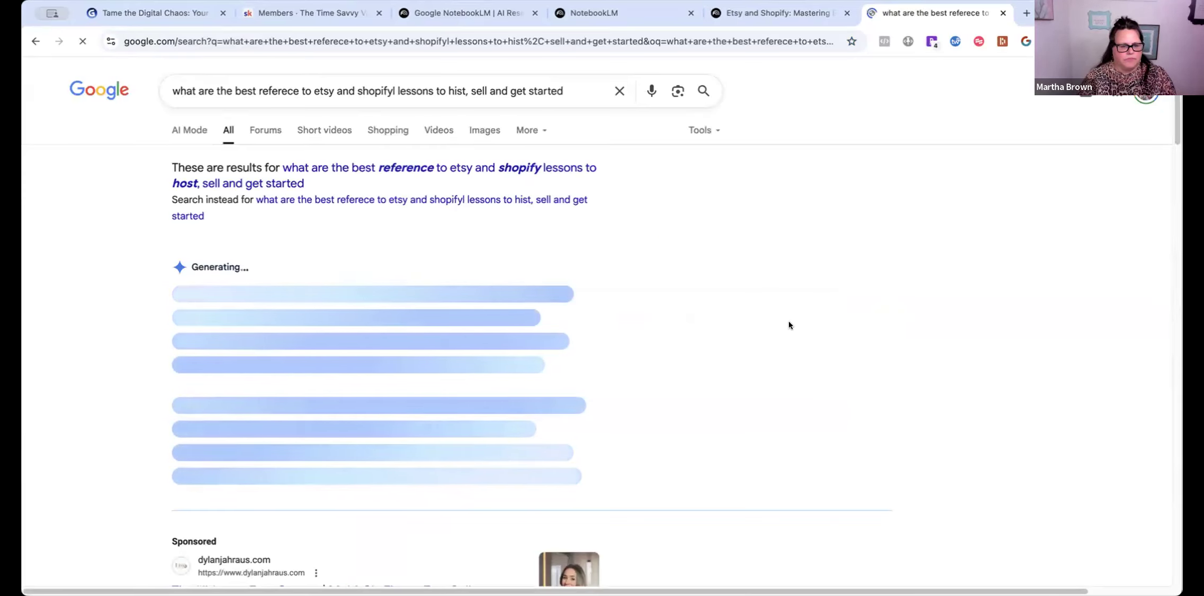
- Browse the Etsy and Shopify lesson results, then go back to the notebook tab
scroll(462, 376, down, 2)
scroll(462, 376, down, 15)
scroll(462, 386, down, 13)
scroll(463, 385, up, 6)
scroll(462, 385, down, 7)
scroll(462, 385, down, 6)
scroll(540, 415, down, 3)
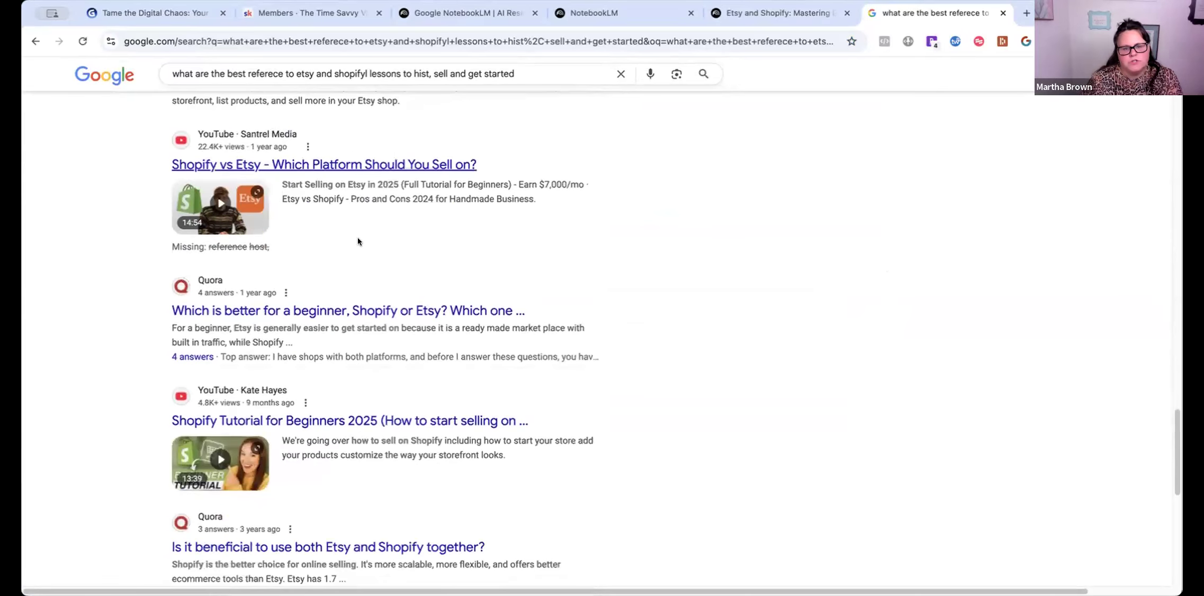
click(745, 15)
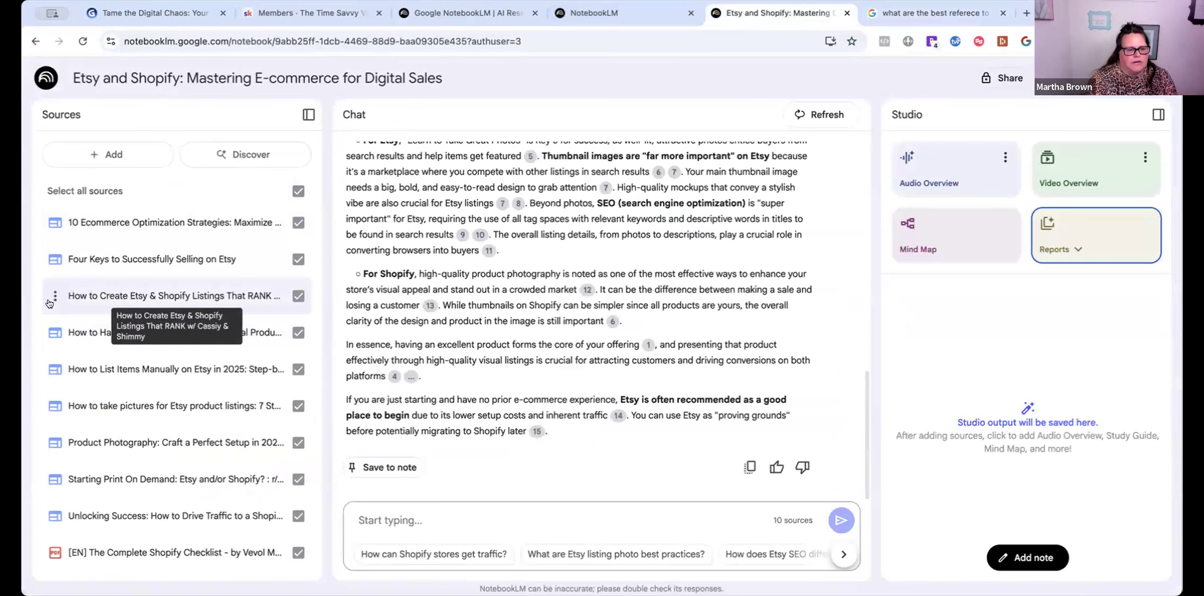
click(110, 294)
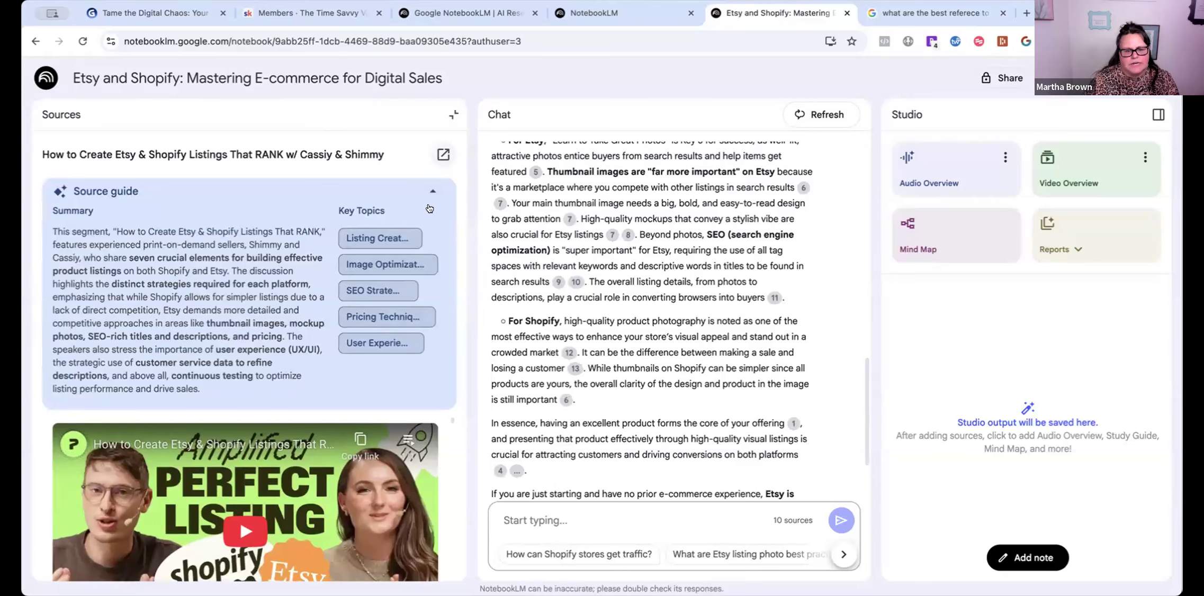
click(432, 187)
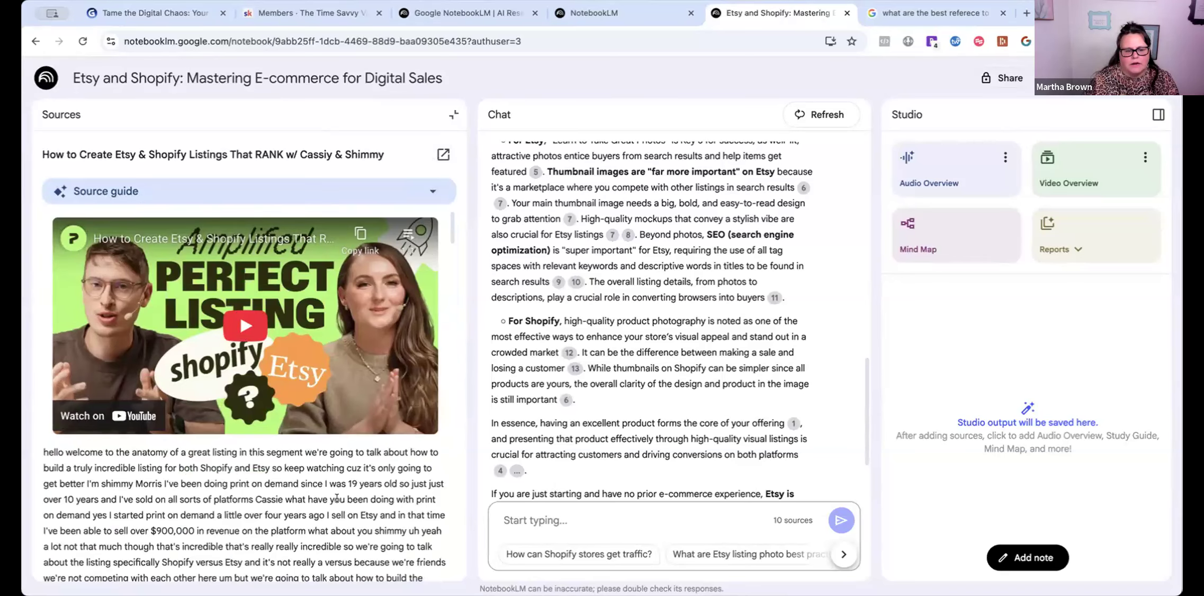
scroll(337, 498, down, 20)
scroll(330, 460, down, 7)
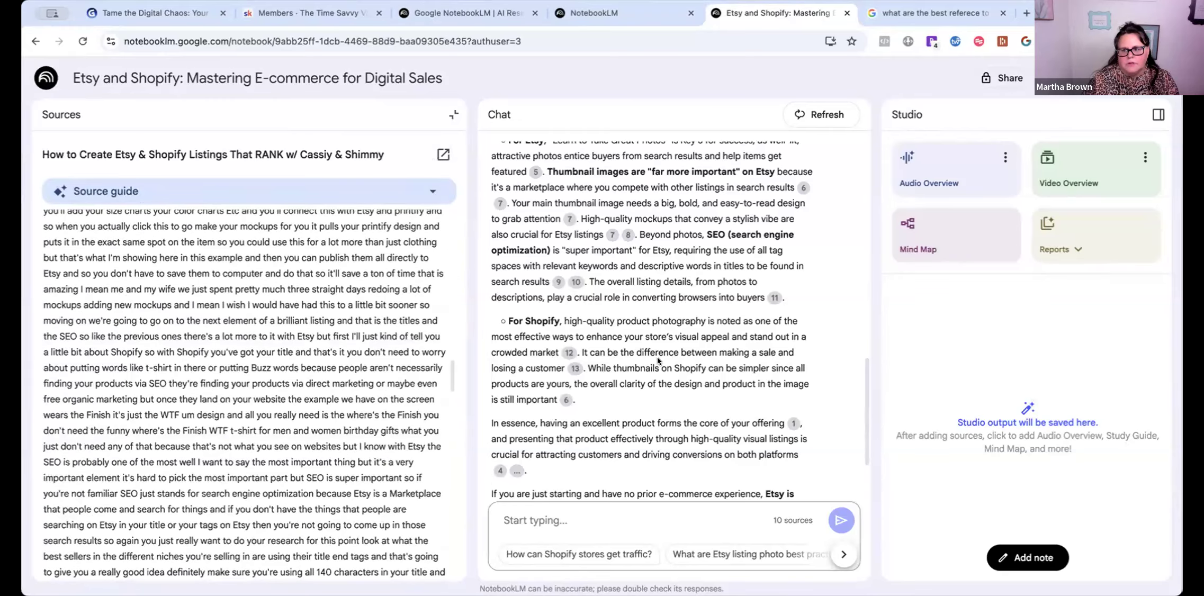
scroll(403, 222, up, 8)
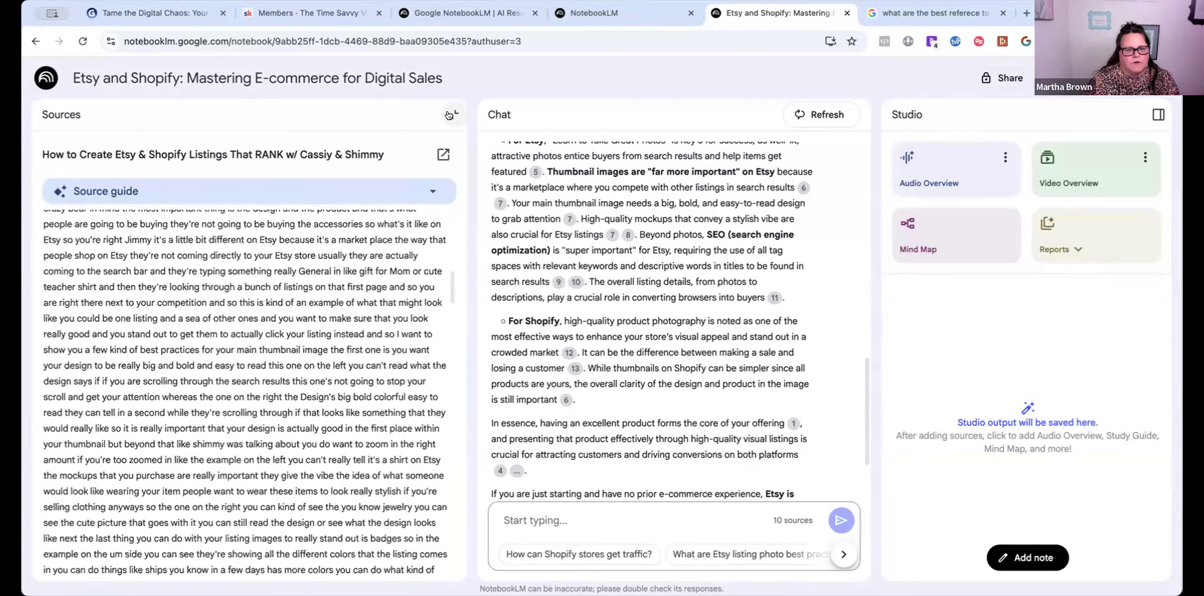
click(454, 114)
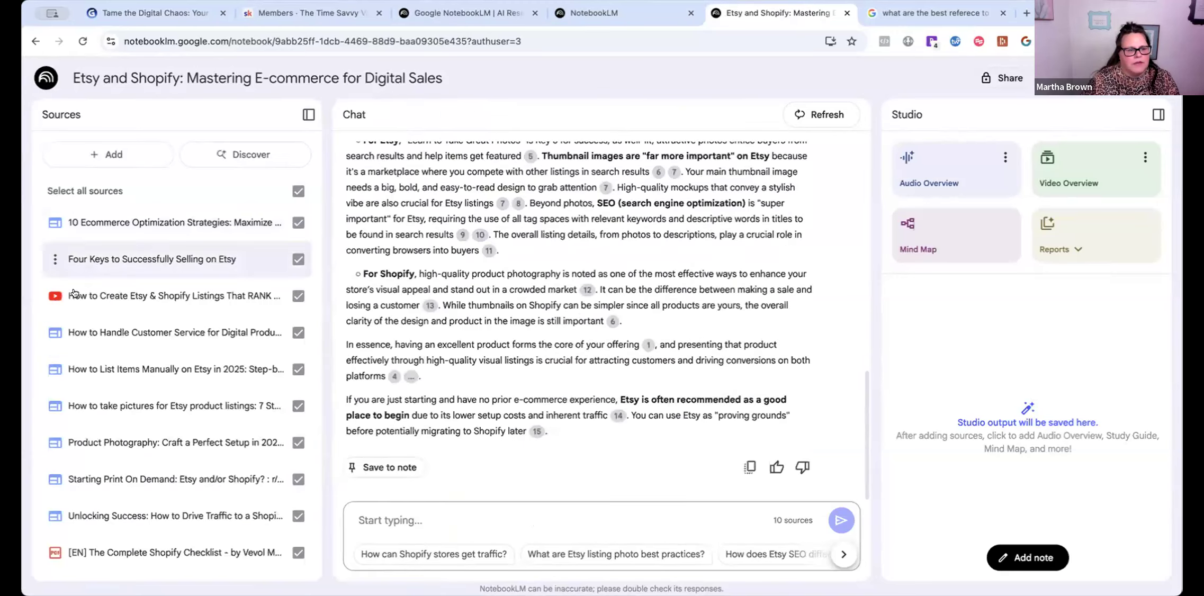
click(96, 221)
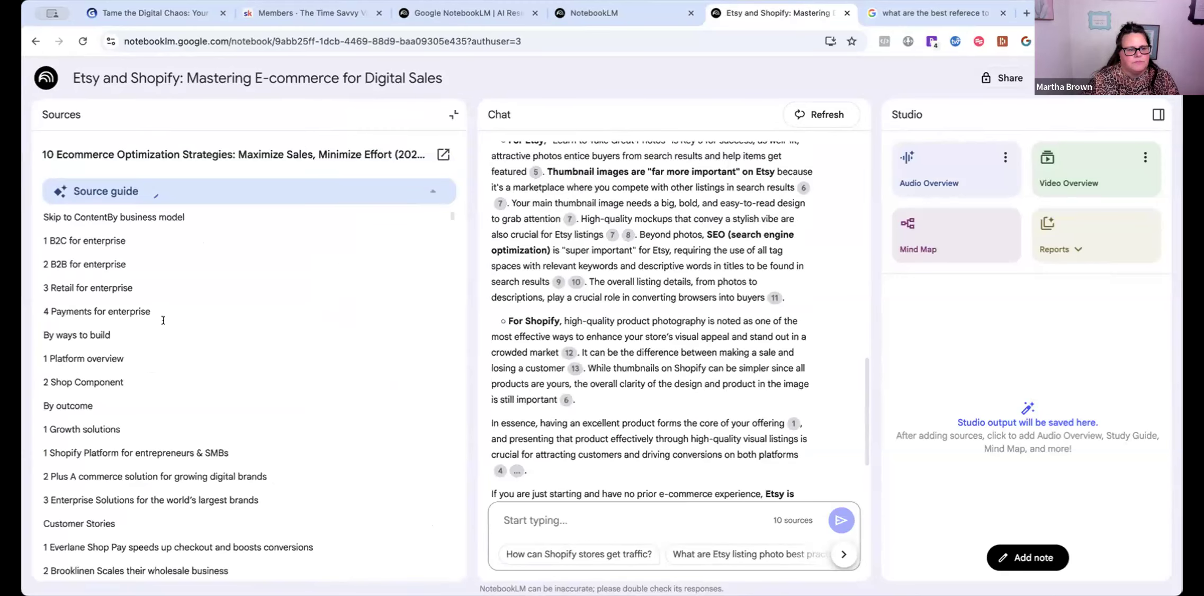
scroll(119, 249, down, 5)
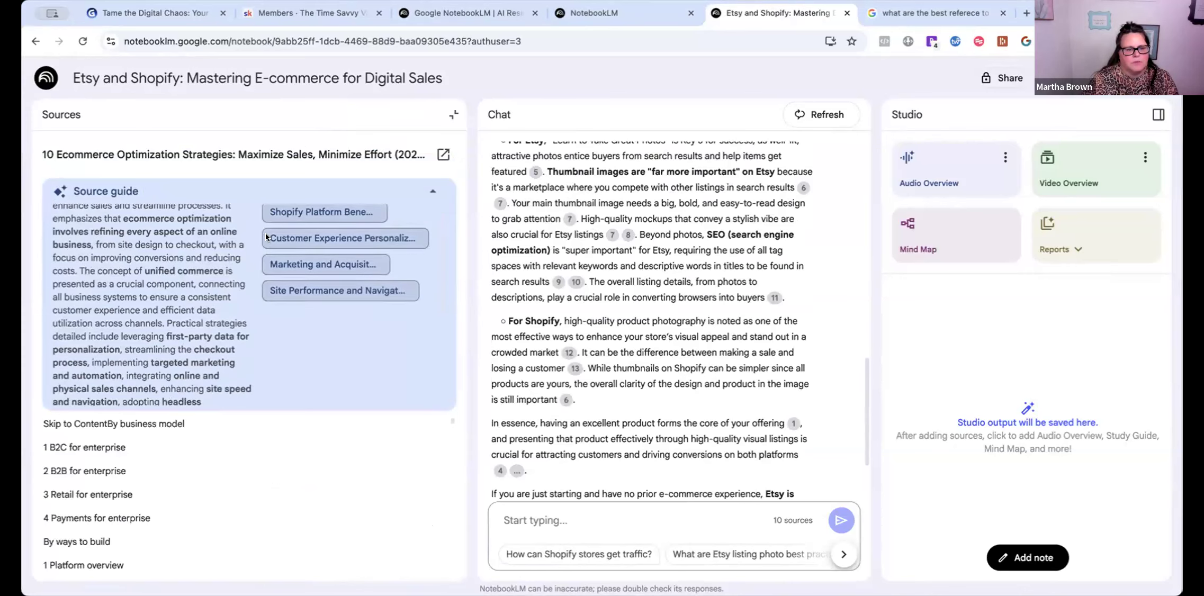
scroll(153, 453, down, 10)
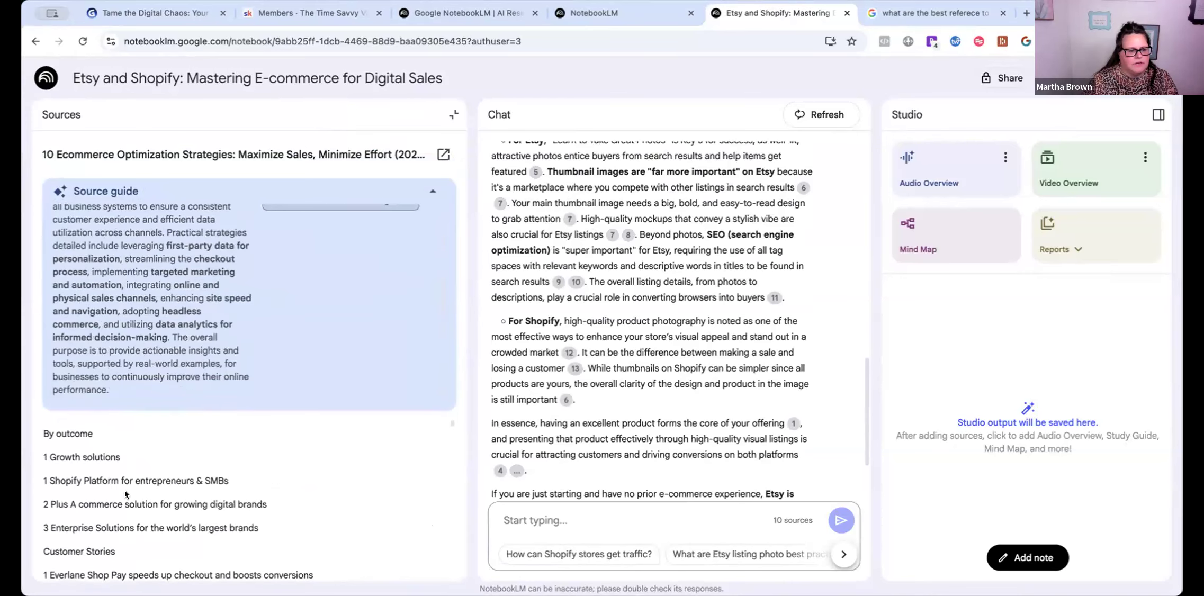
scroll(161, 502, down, 10)
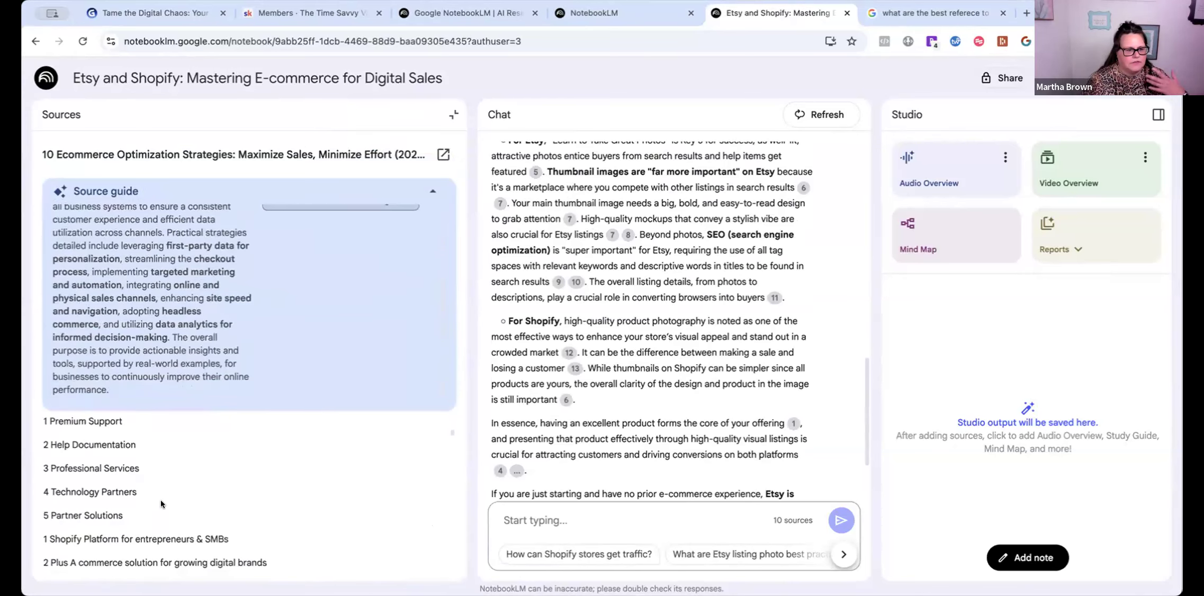
scroll(165, 513, down, 5)
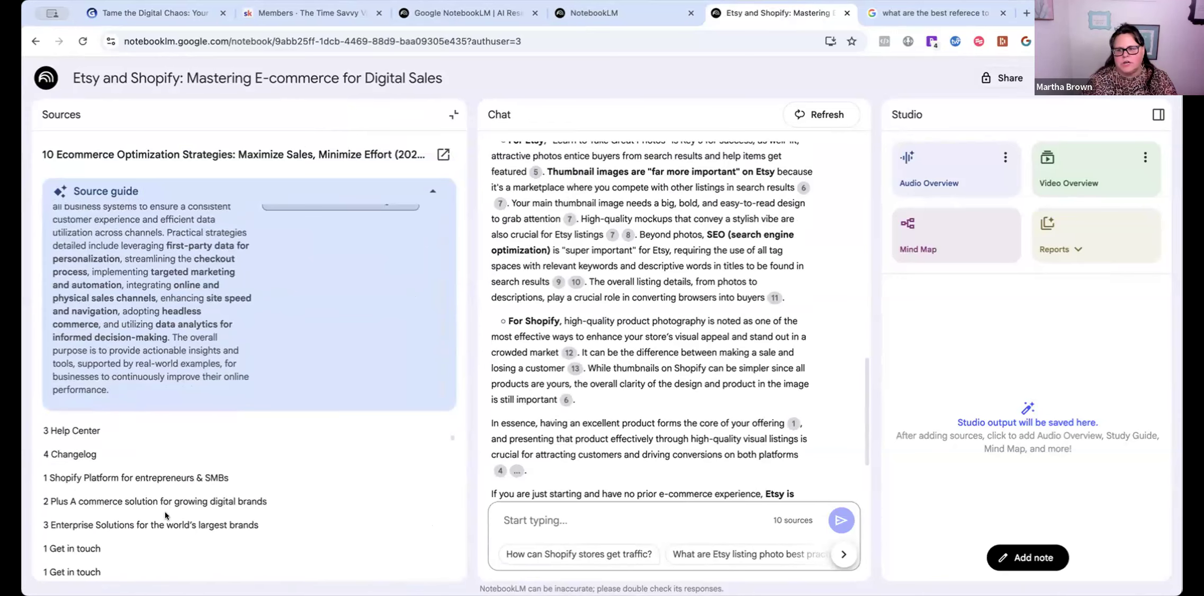
scroll(165, 516, down, 3)
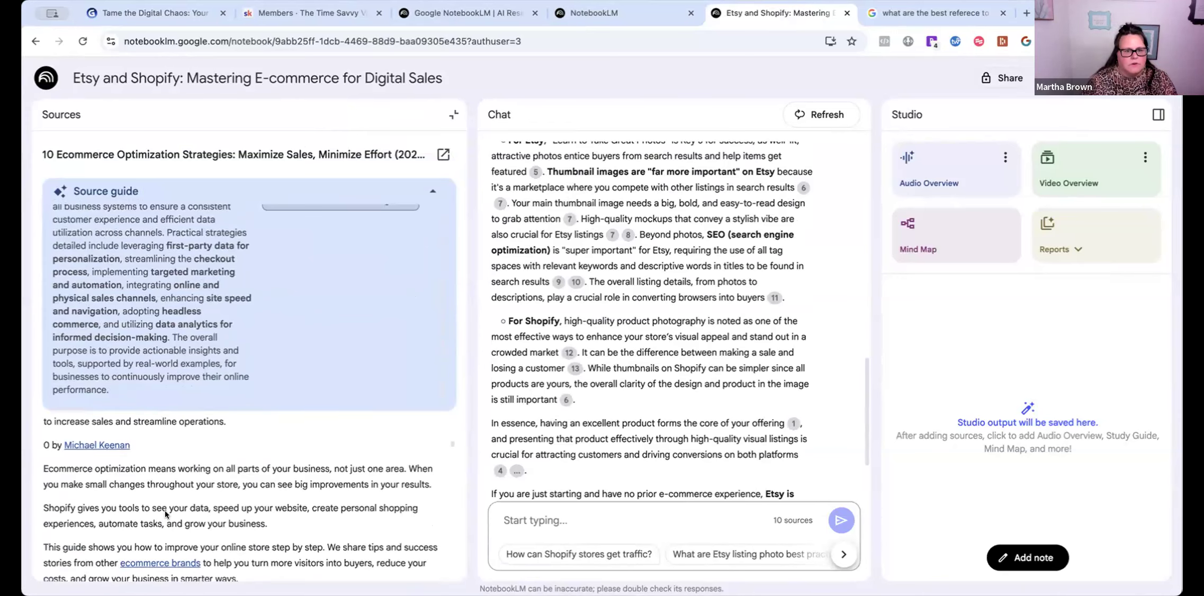
scroll(165, 511, up, 10)
scroll(393, 272, up, 5)
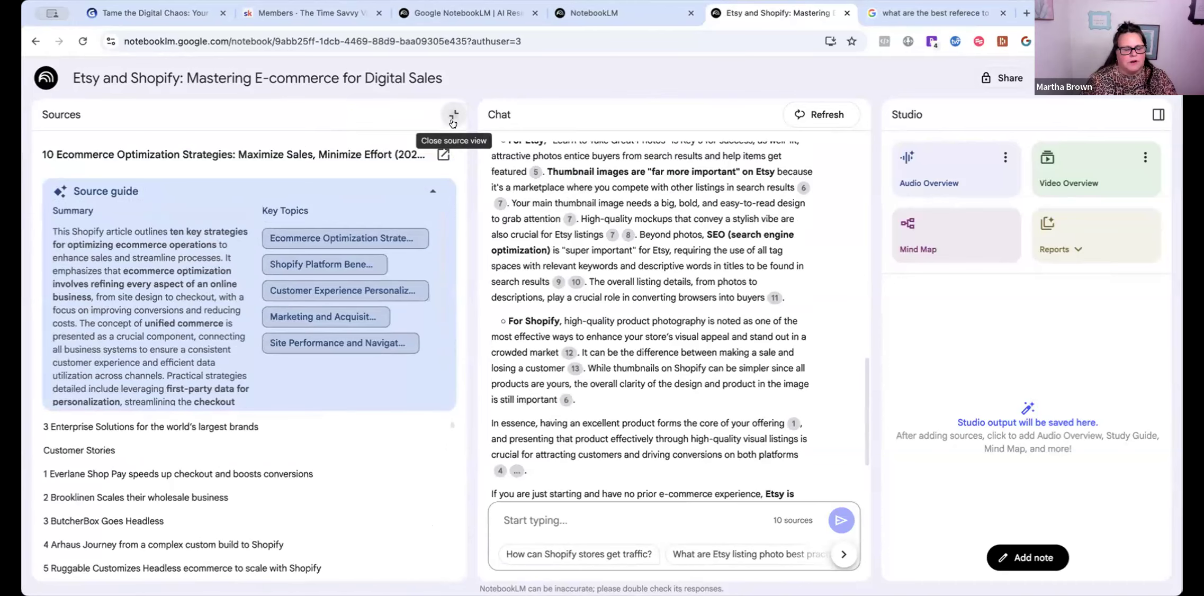
click(451, 122)
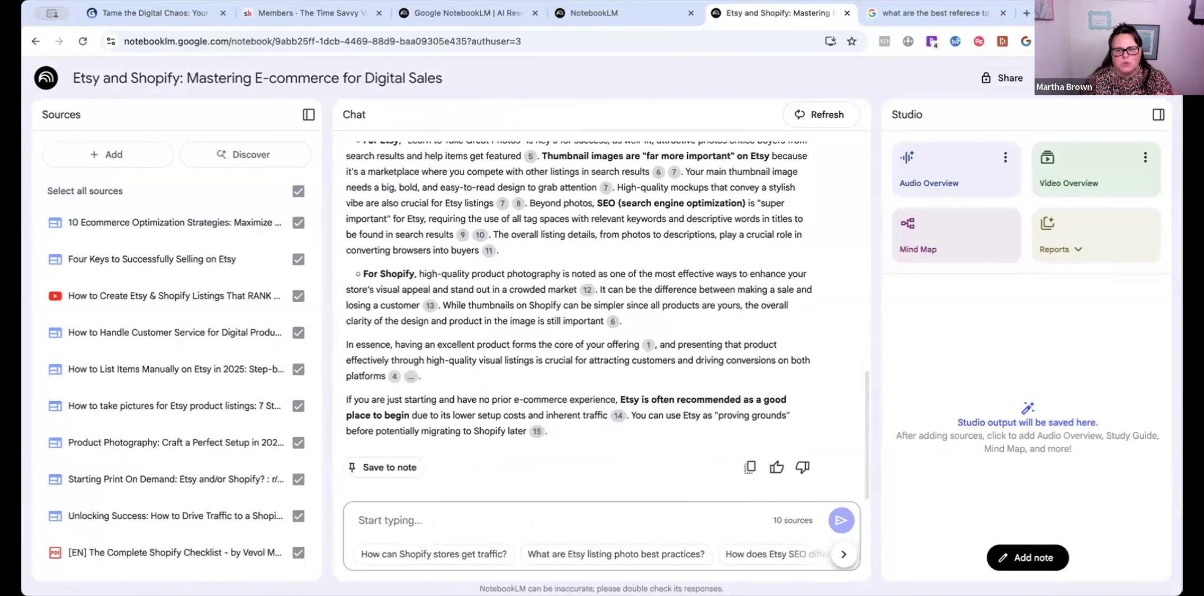
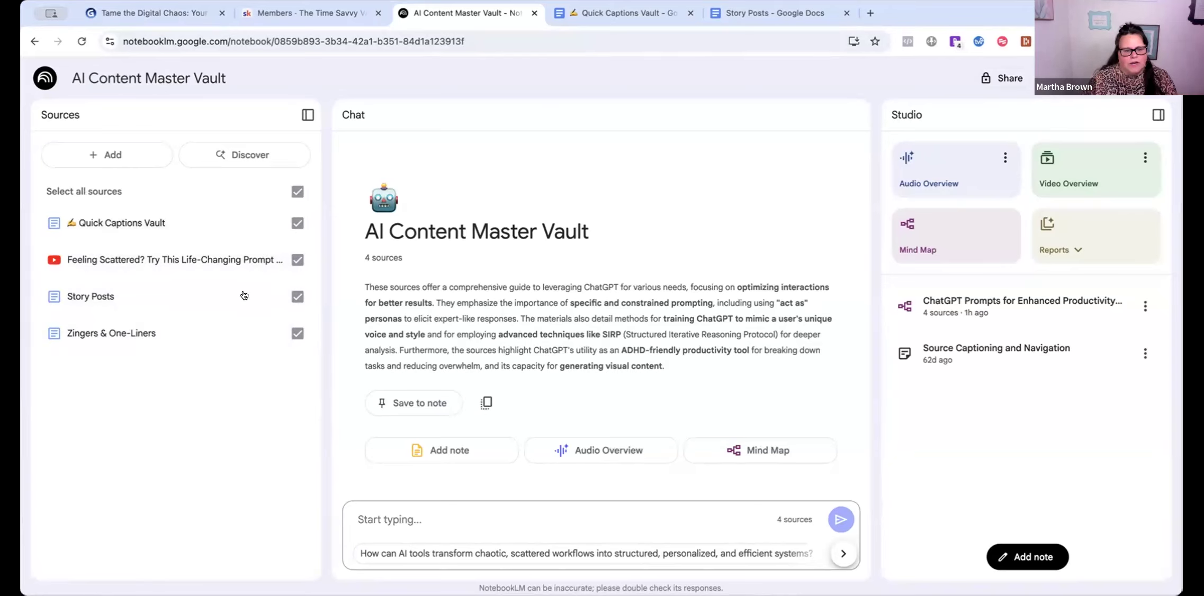
- Review the Quick Captions Vault source guide, then bring up its Google Doc
click(128, 224)
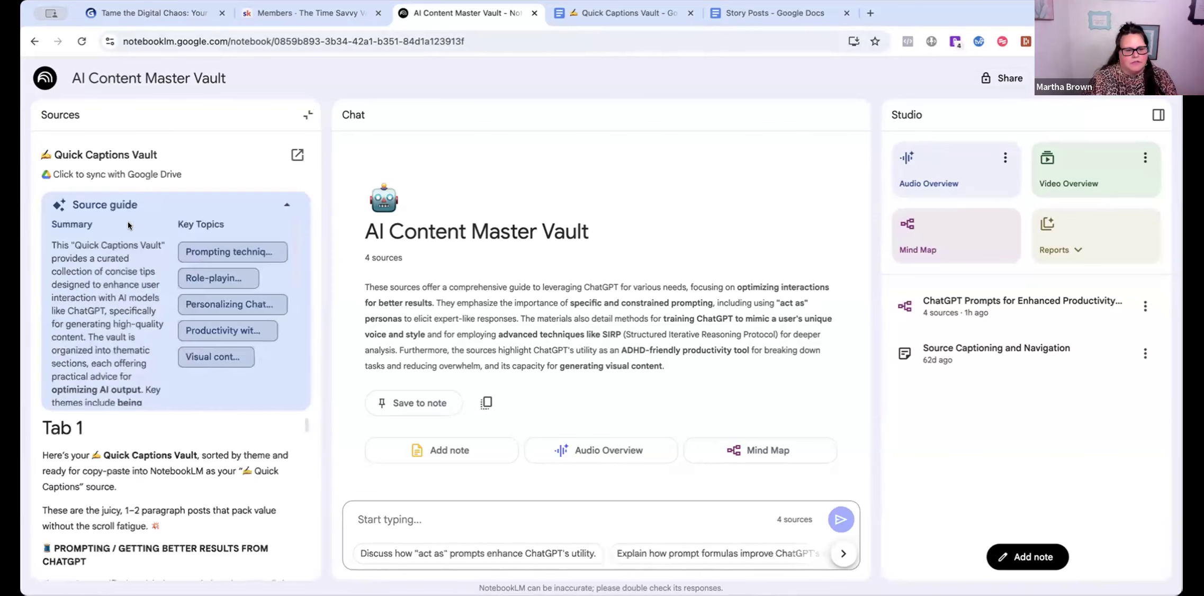
scroll(241, 253, down, 2)
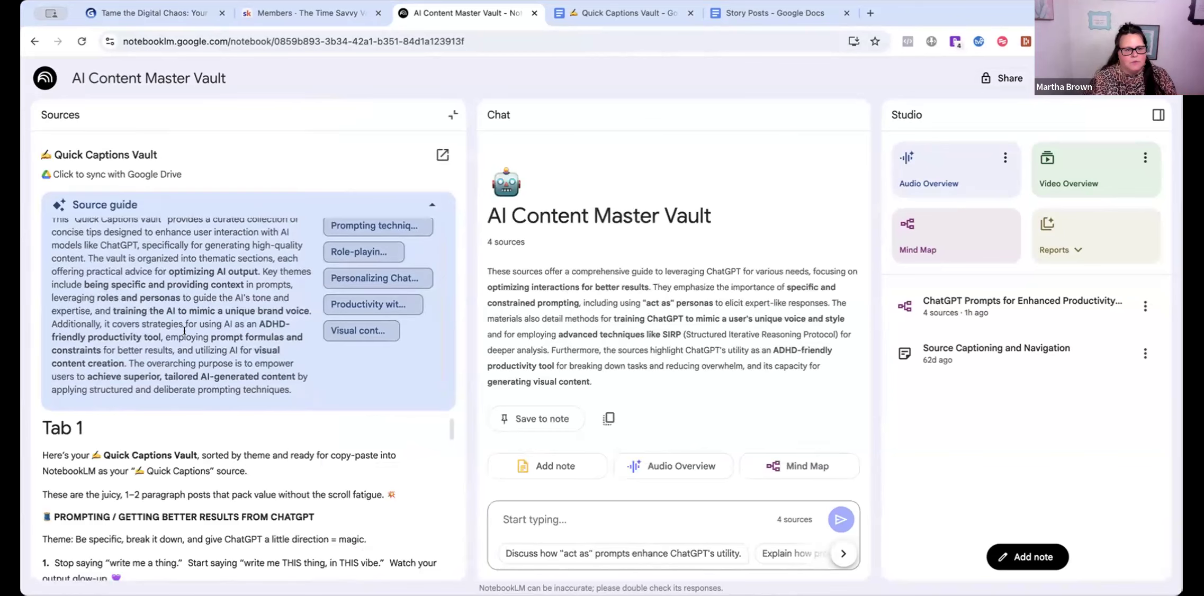
scroll(184, 331, up, 1)
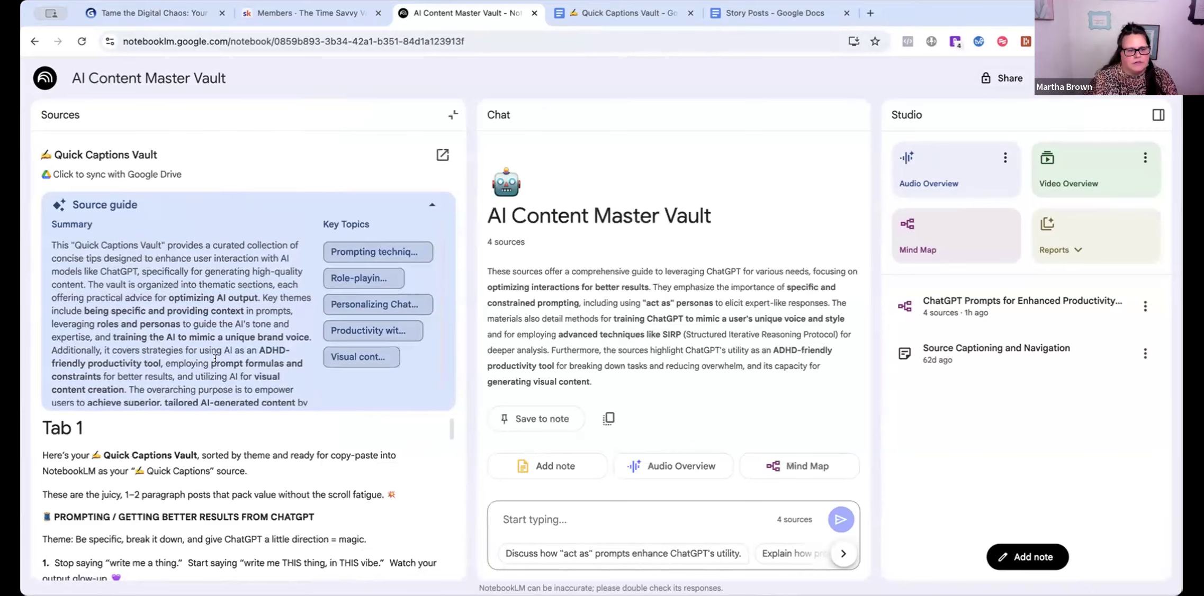
scroll(217, 369, down, 2)
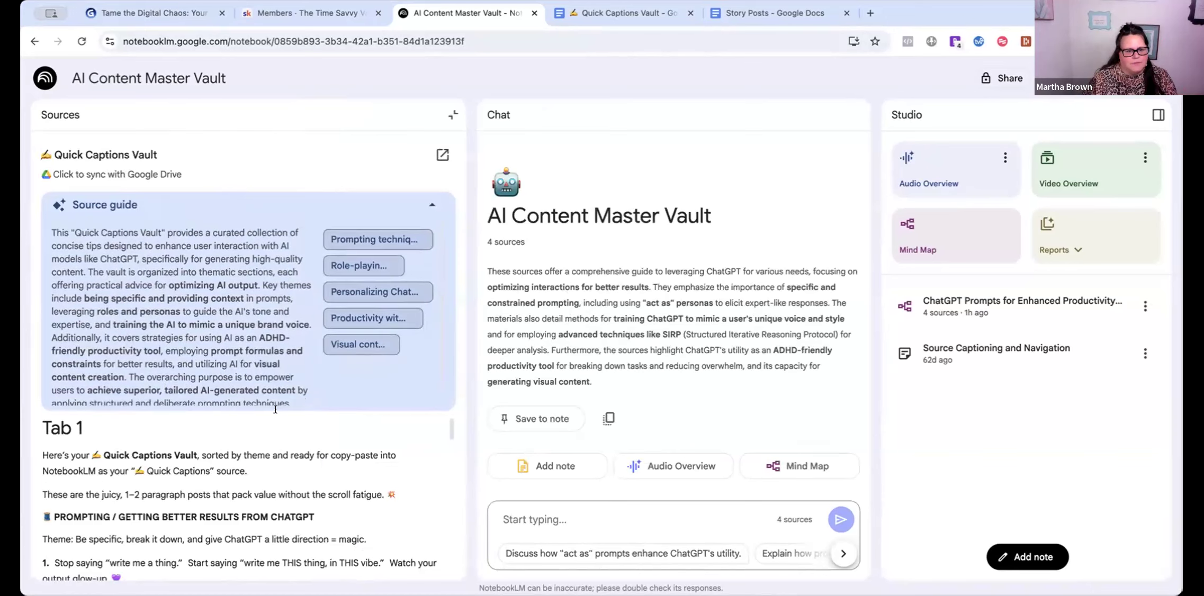
scroll(222, 439, down, 5)
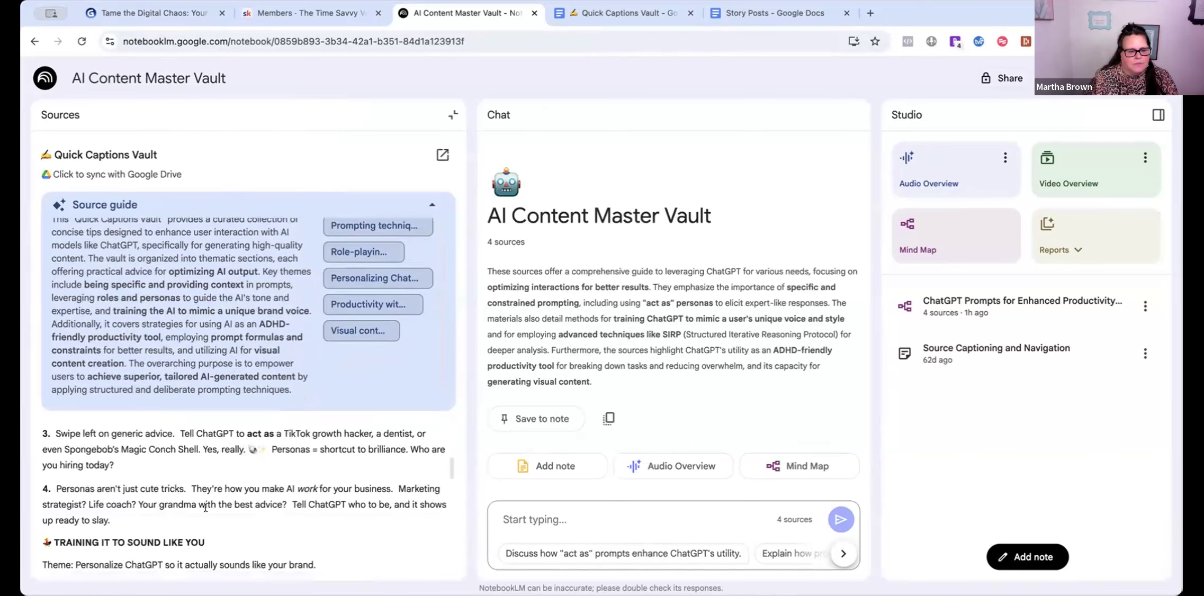
scroll(207, 509, up, 3)
scroll(317, 540, down, 1)
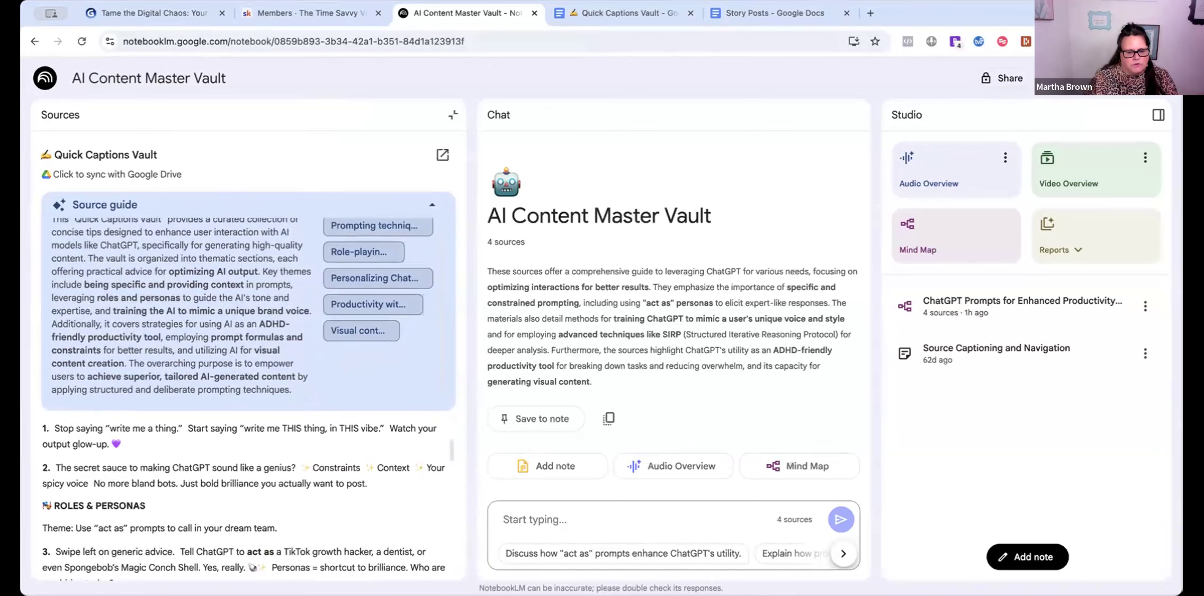
scroll(226, 519, up, 3)
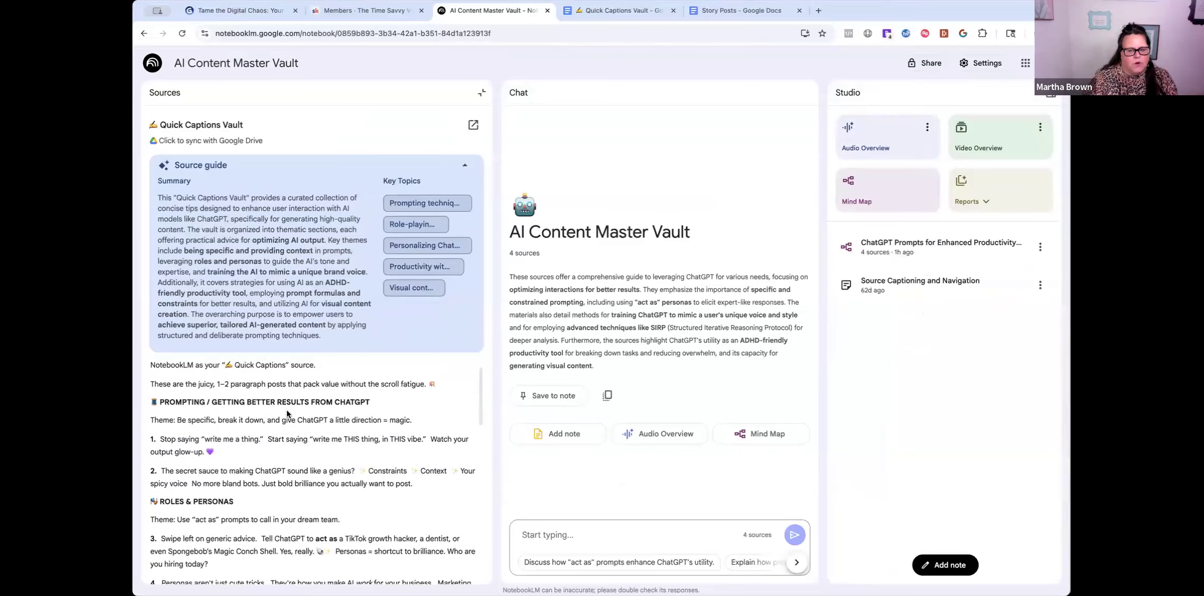
scroll(287, 410, up, 1)
click(617, 12)
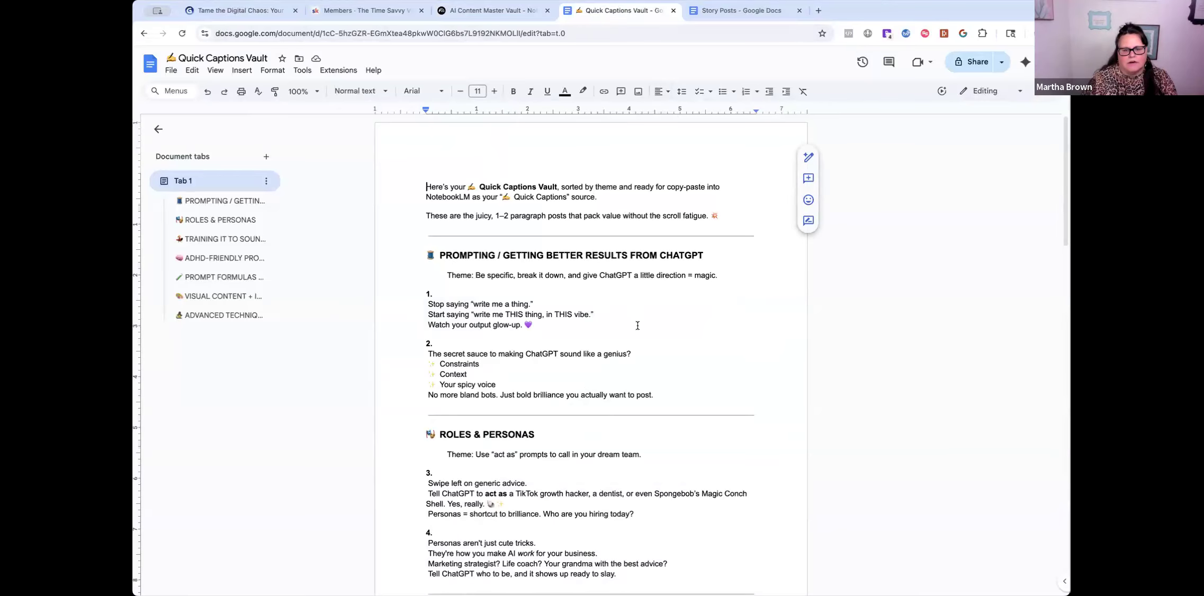
- Read the Quick Captions Vault doc's themed tips, then return to the AI Content Master Vault notebook
scroll(637, 326, down, 2)
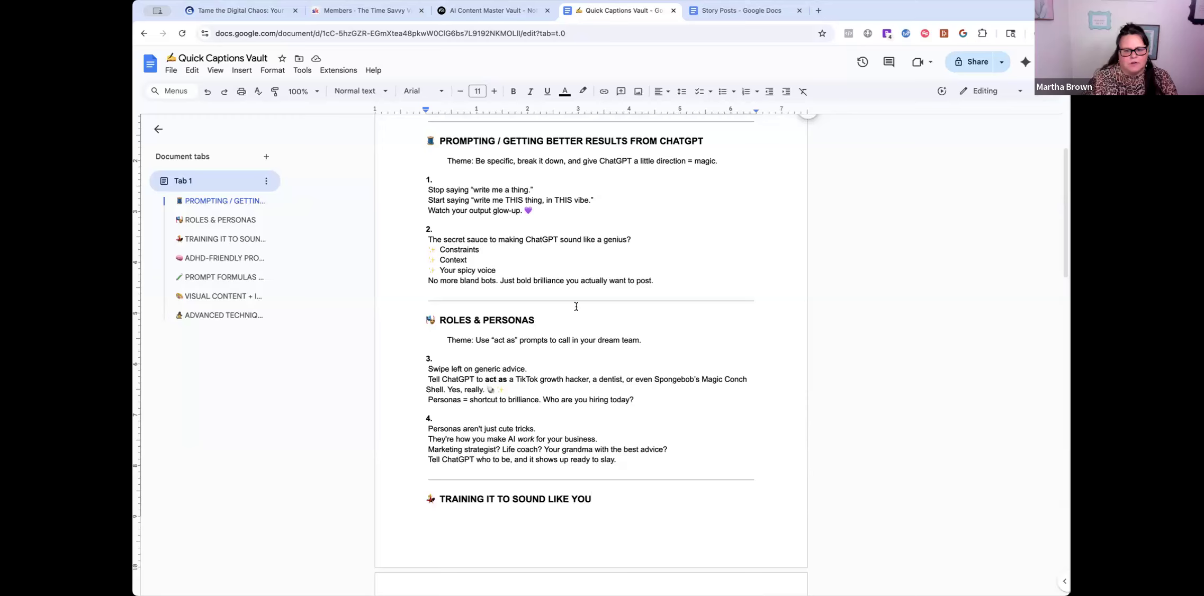
scroll(576, 307, down, 2)
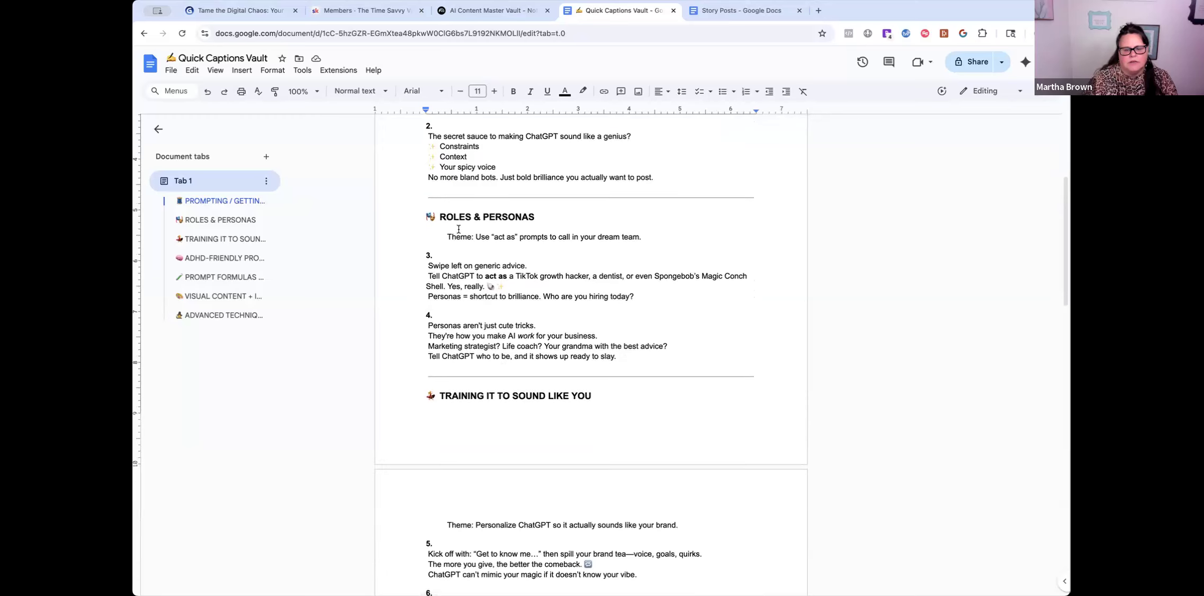
scroll(466, 365, down, 4)
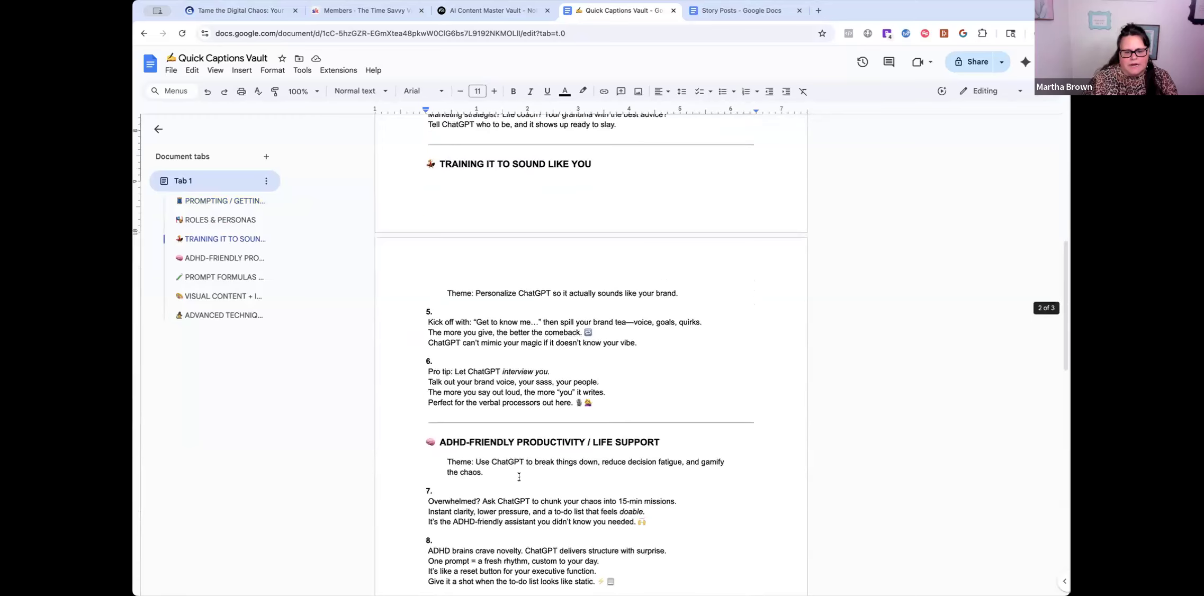
scroll(519, 476, down, 4)
scroll(528, 490, down, 3)
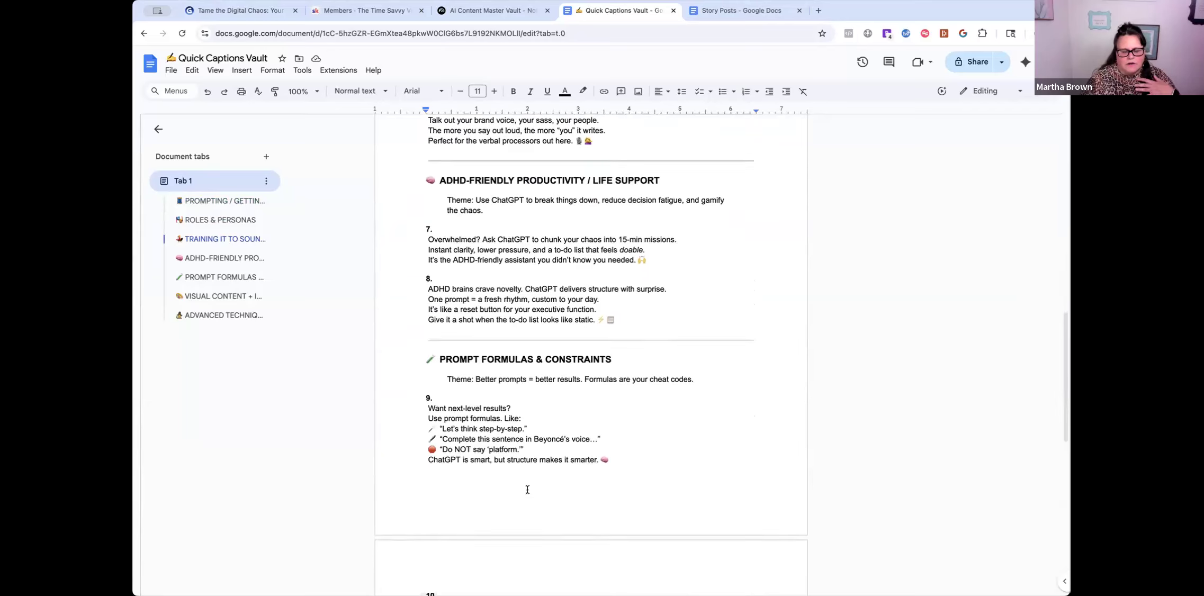
scroll(528, 490, down, 7)
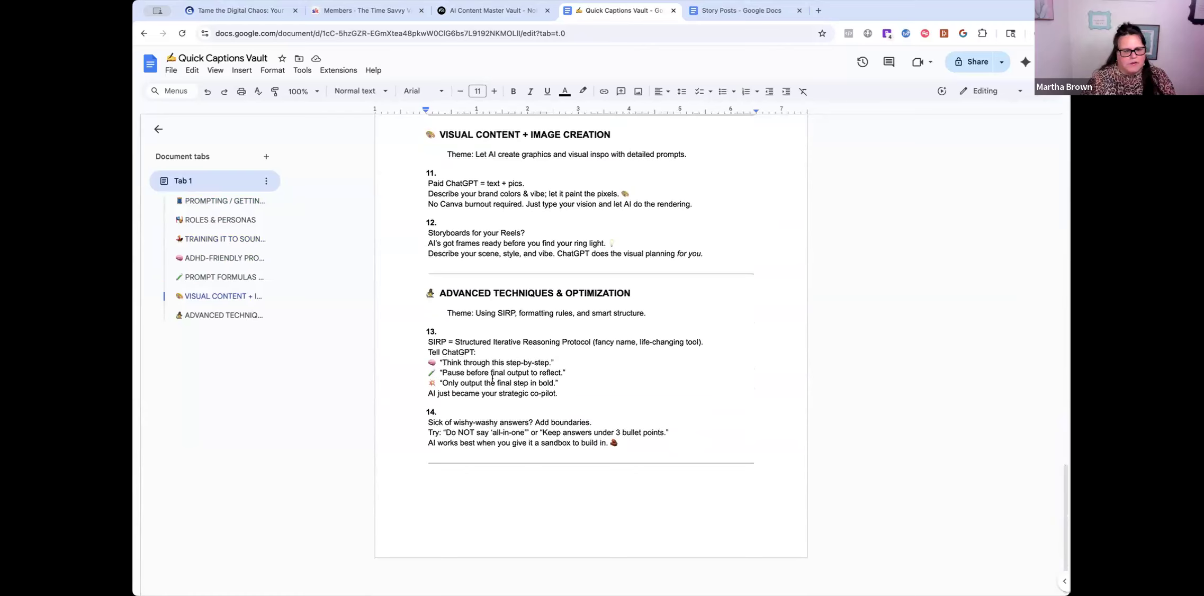
scroll(548, 187, up, 10)
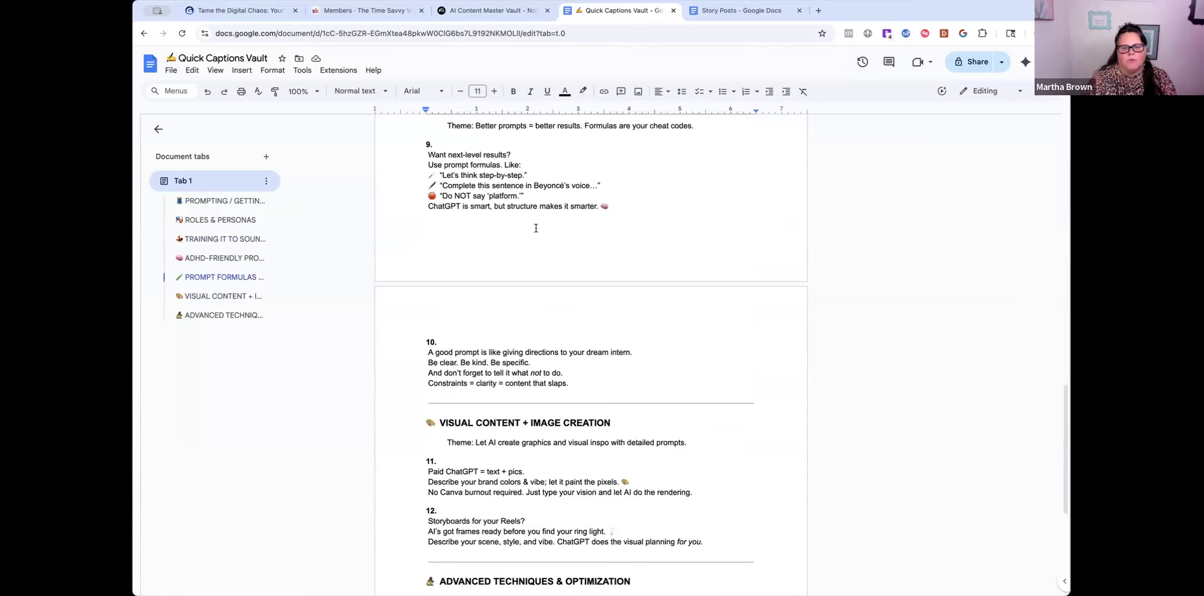
scroll(535, 227, up, 8)
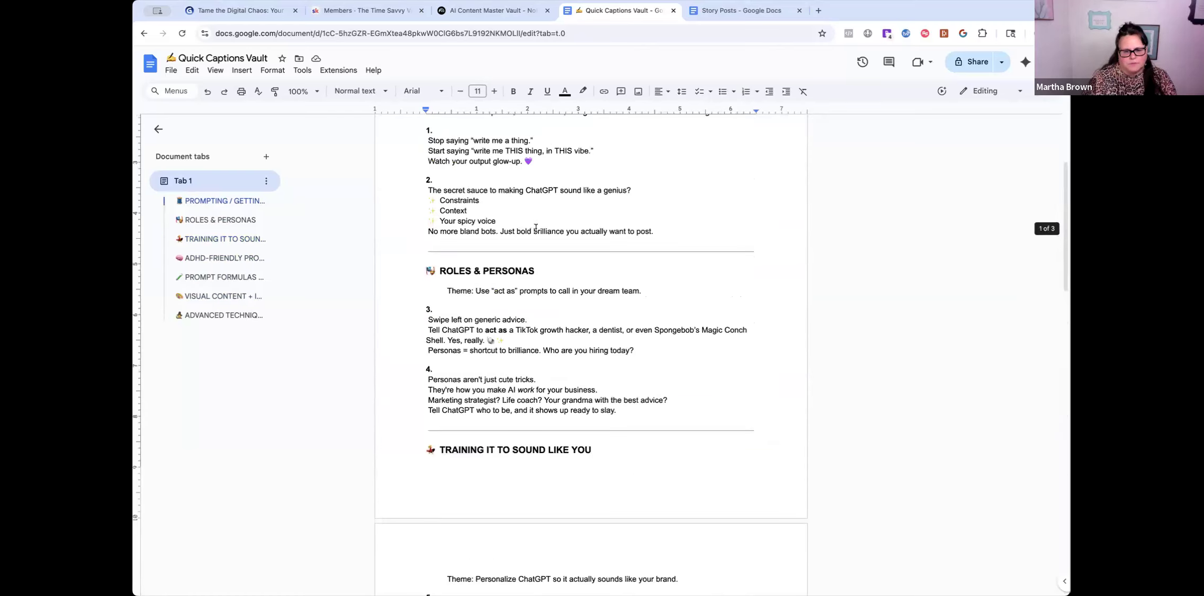
scroll(536, 227, down, 20)
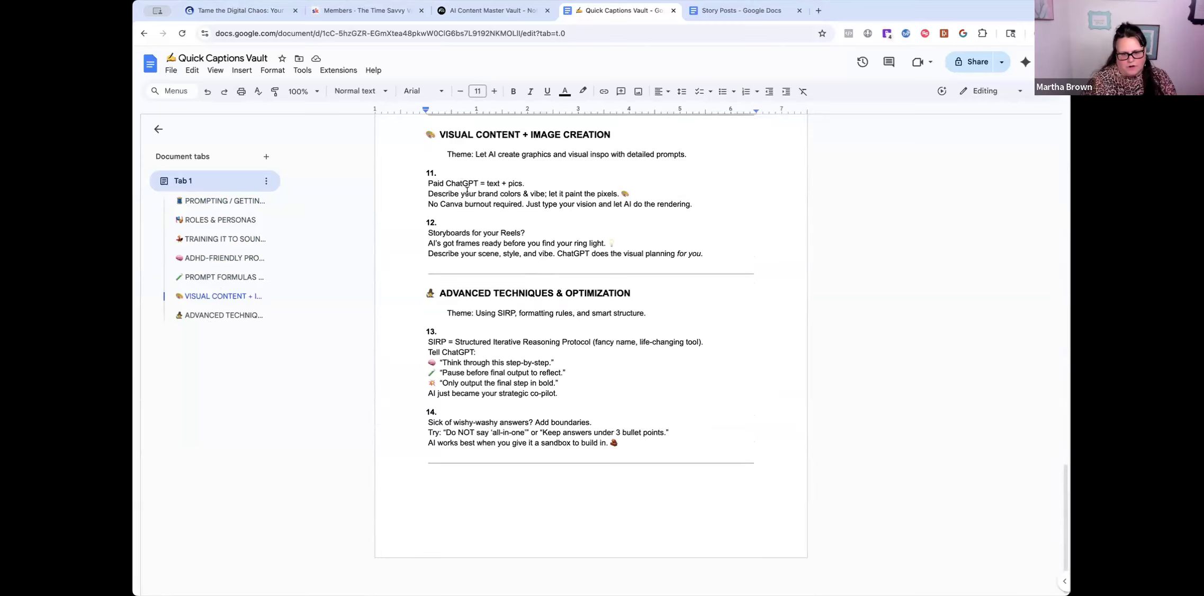
click(475, 14)
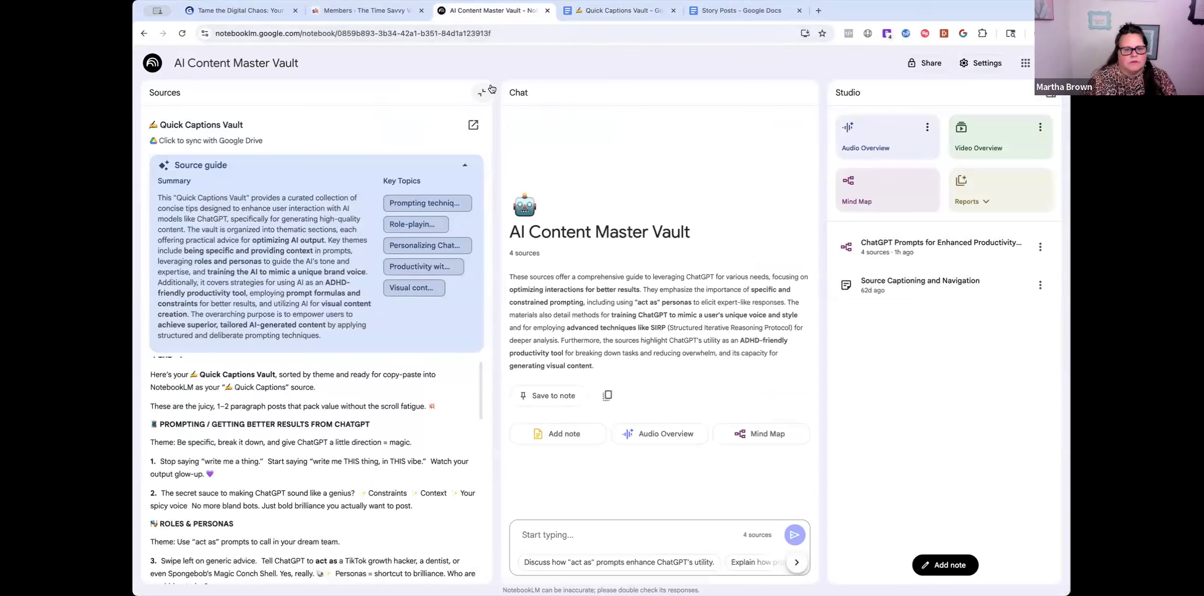
- Return to the notebook's source list and open the Story Posts doc at its blank last line
click(175, 92)
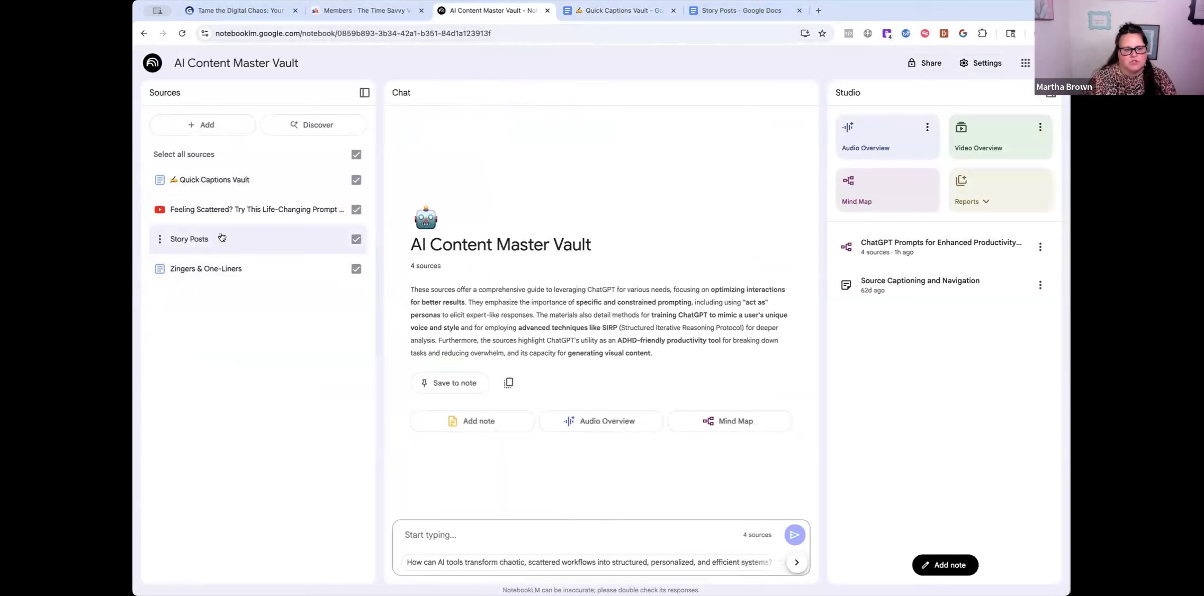
click(738, 10)
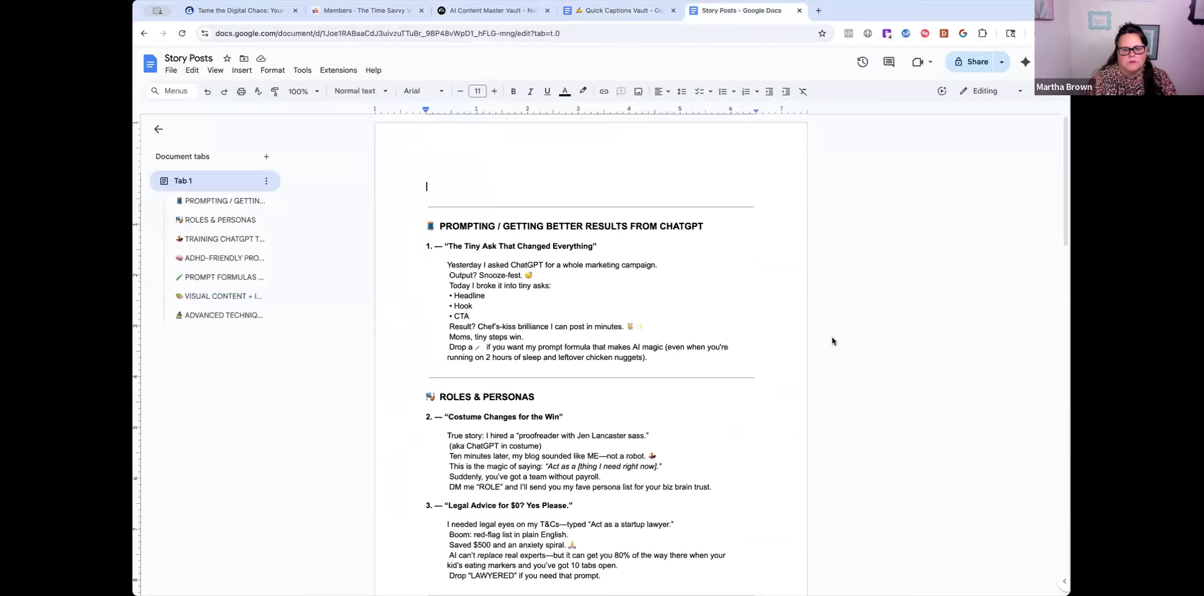
scroll(633, 474, down, 20)
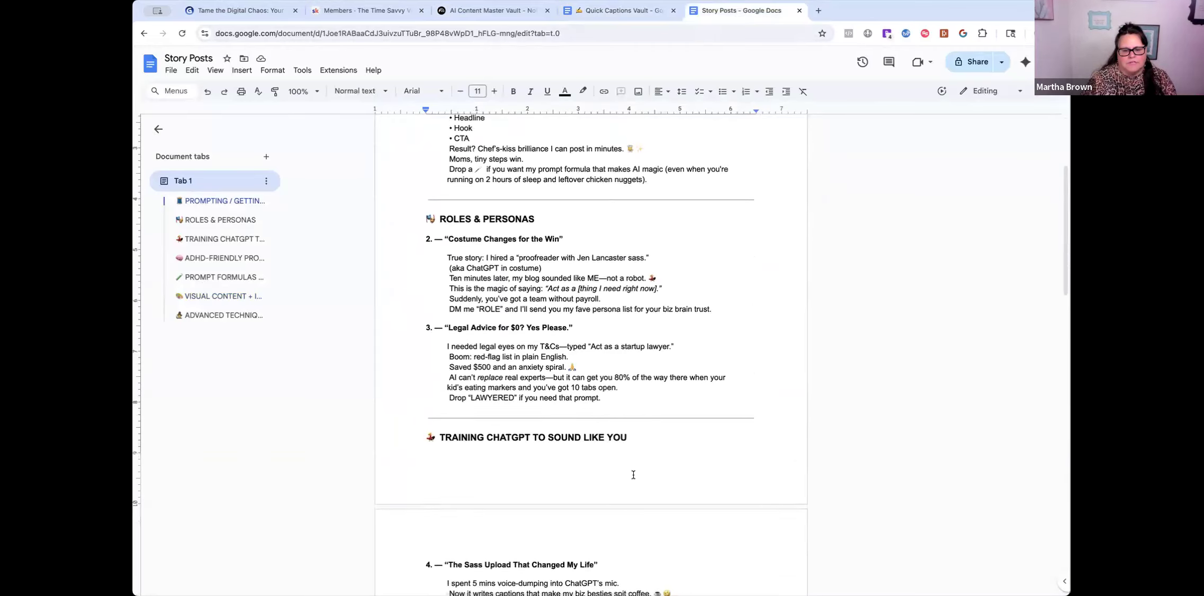
scroll(633, 475, down, 4)
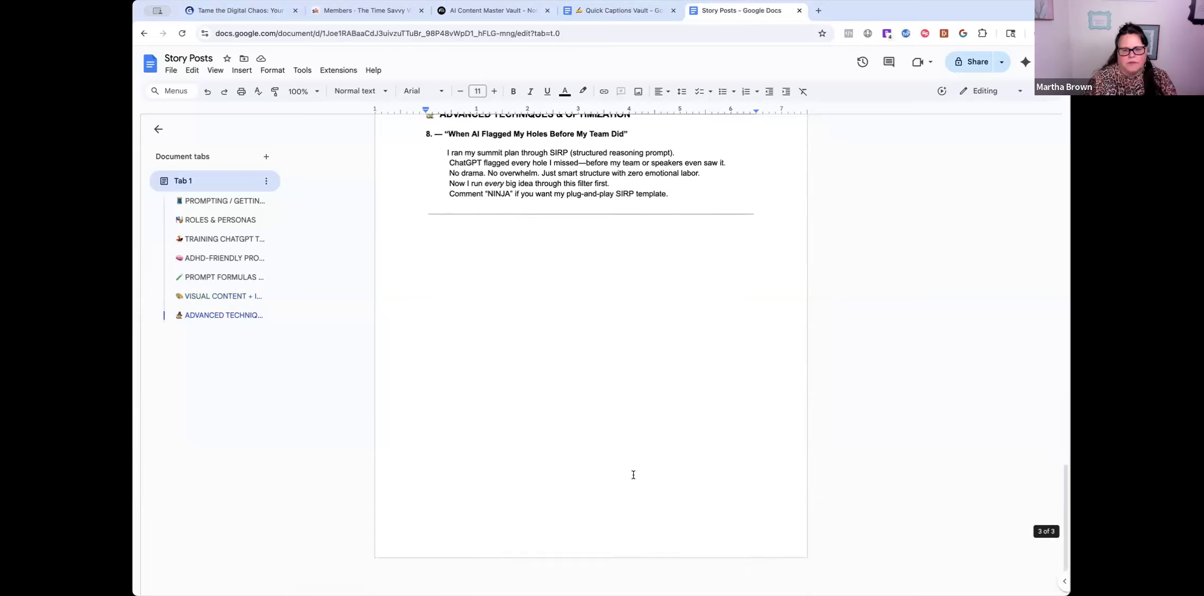
click(586, 296)
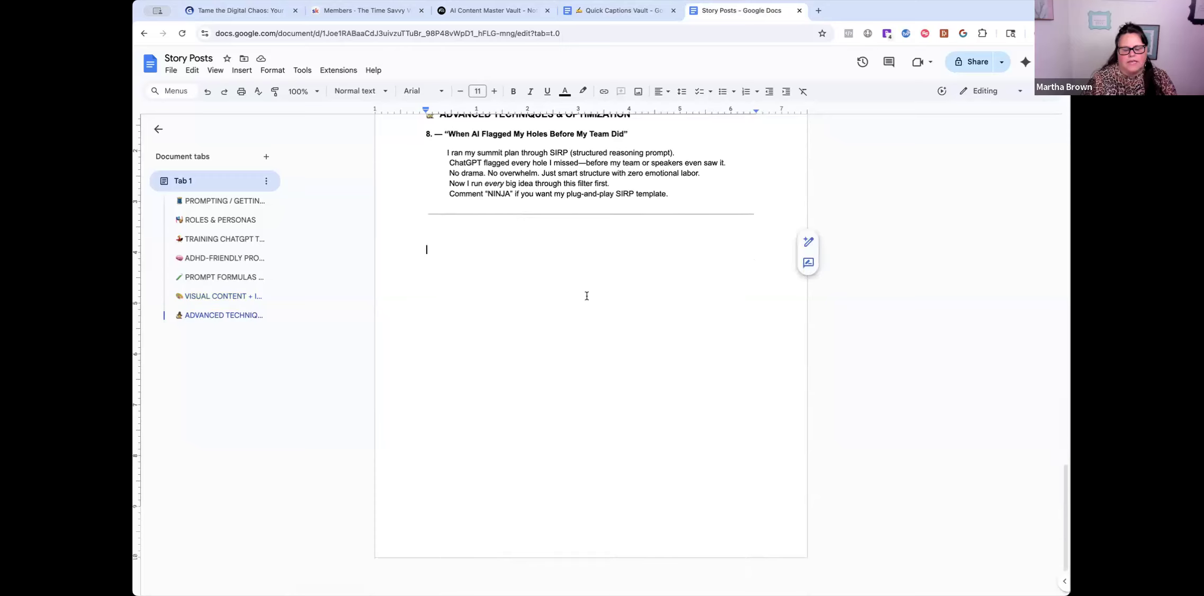
scroll(551, 330, up, 2)
scroll(449, 261, down, 2)
- In ChatGPT, request 5 quick Facebook captions about using AI as a busy mom
click(821, 10)
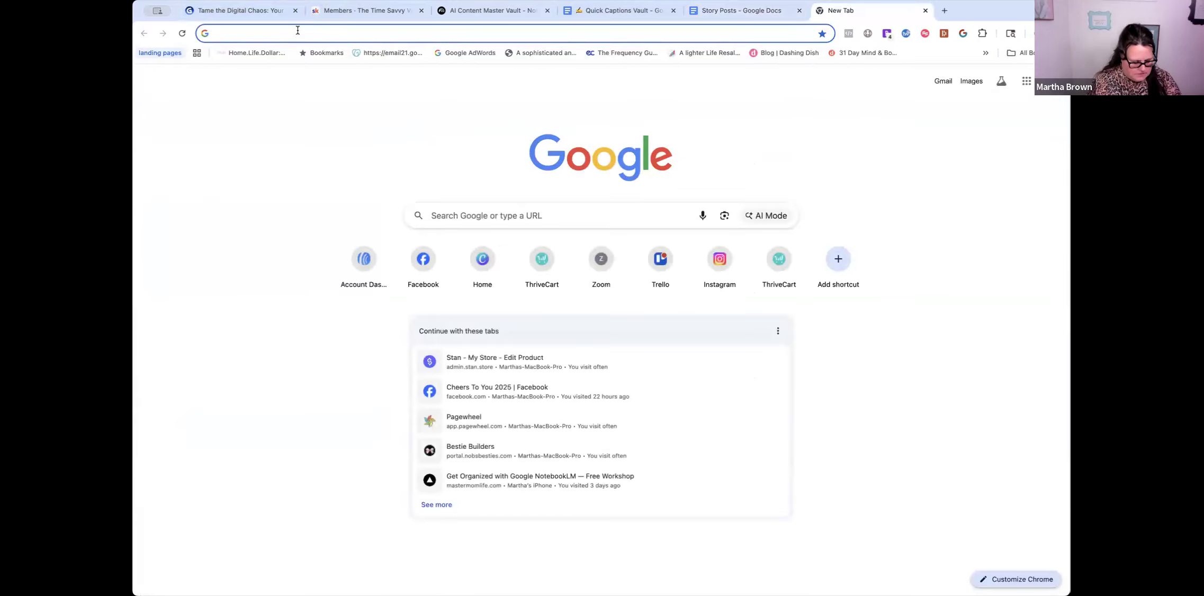
text(chat)
key(Return)
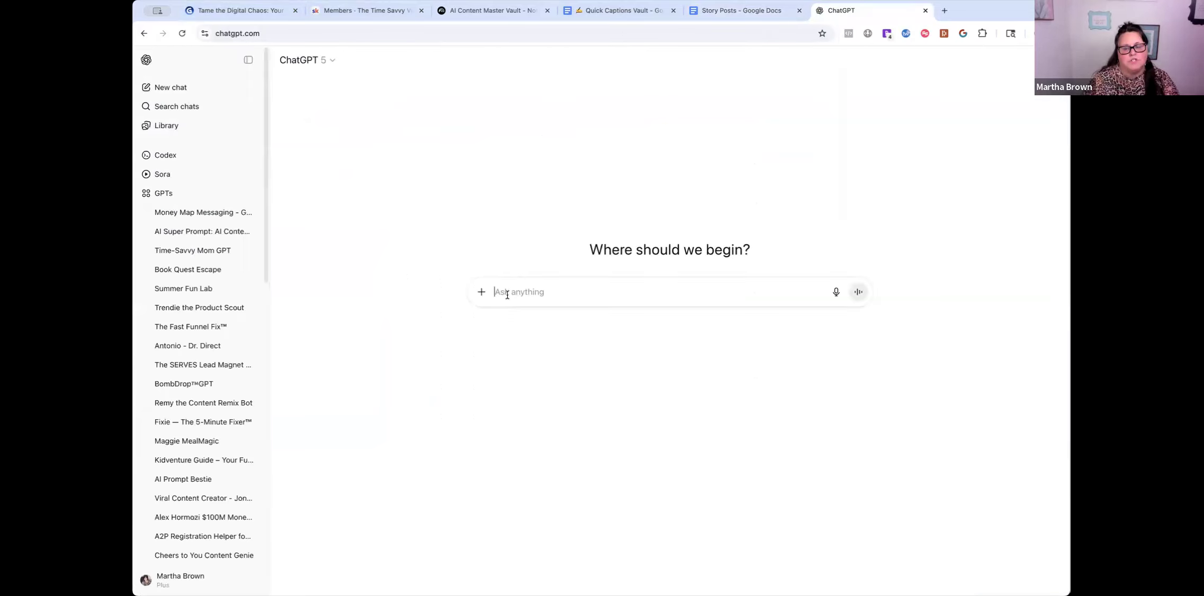
click(249, 59)
text(can you write)
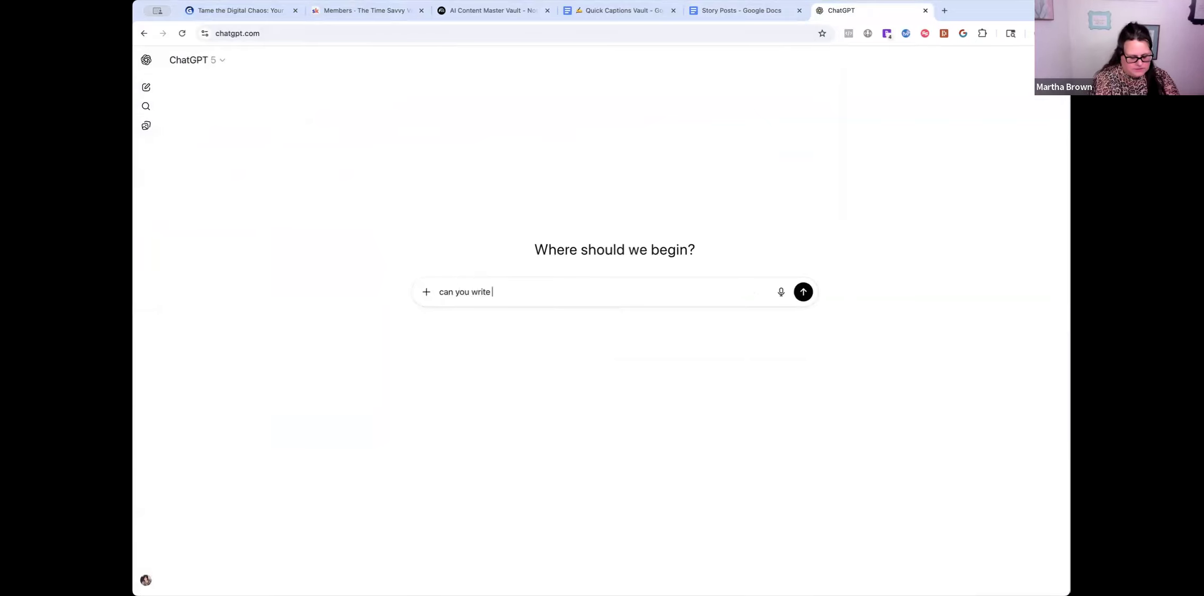
text( 5 quick captions for)
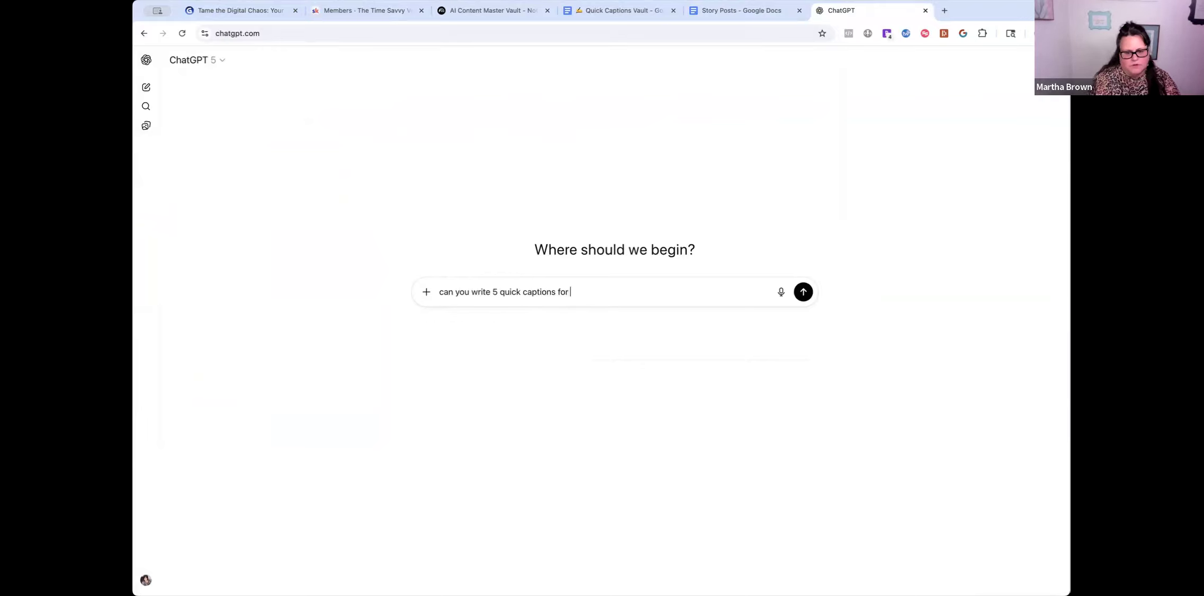
text( facebook abo)
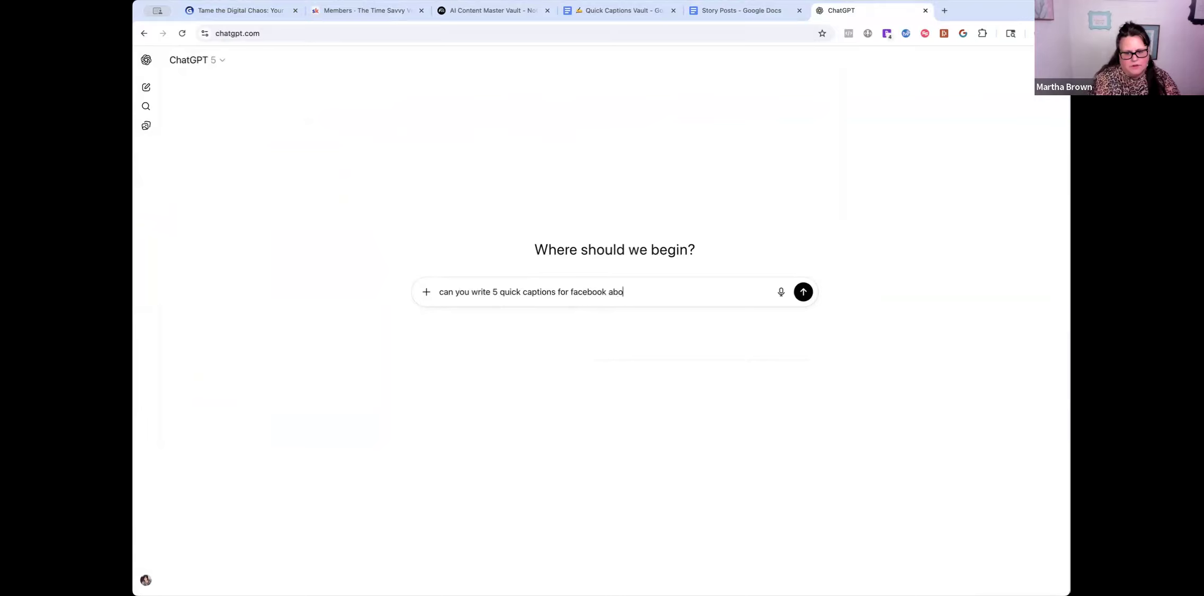
text(ut using ai as a busy mom)
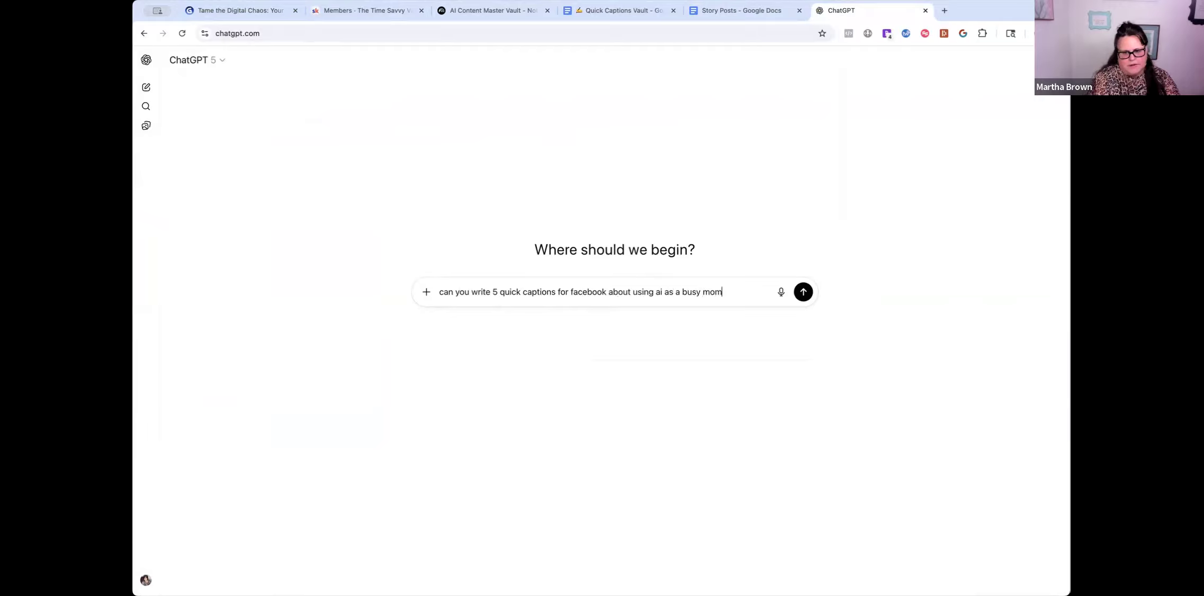
key(Return)
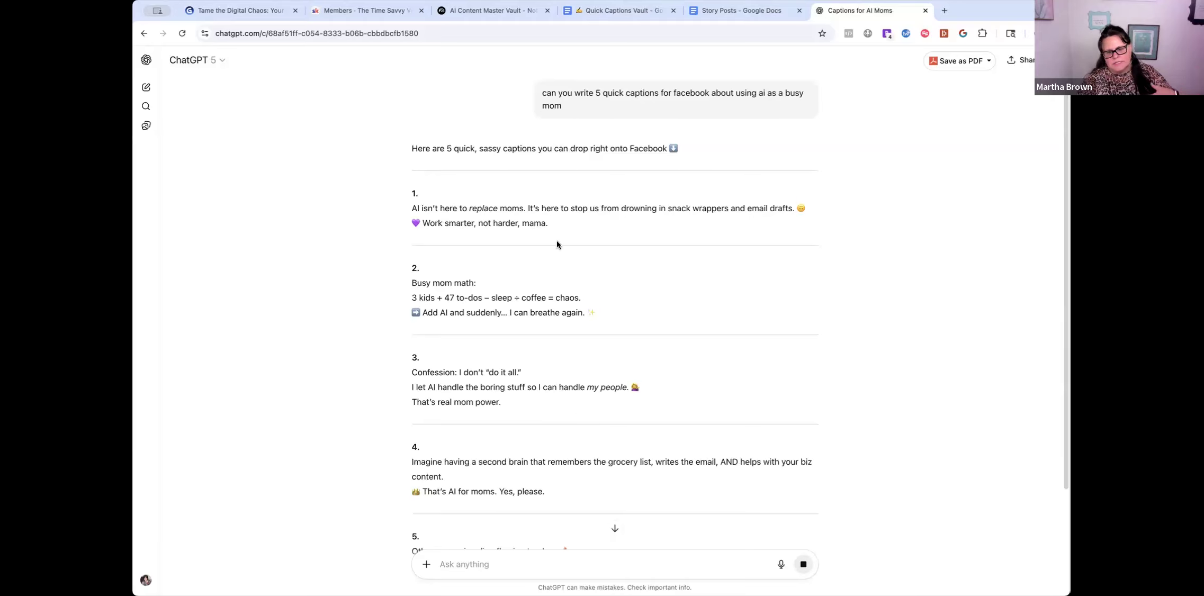
- Review ChatGPT's five sassy captions and copy the reply
scroll(600, 251, down, 3)
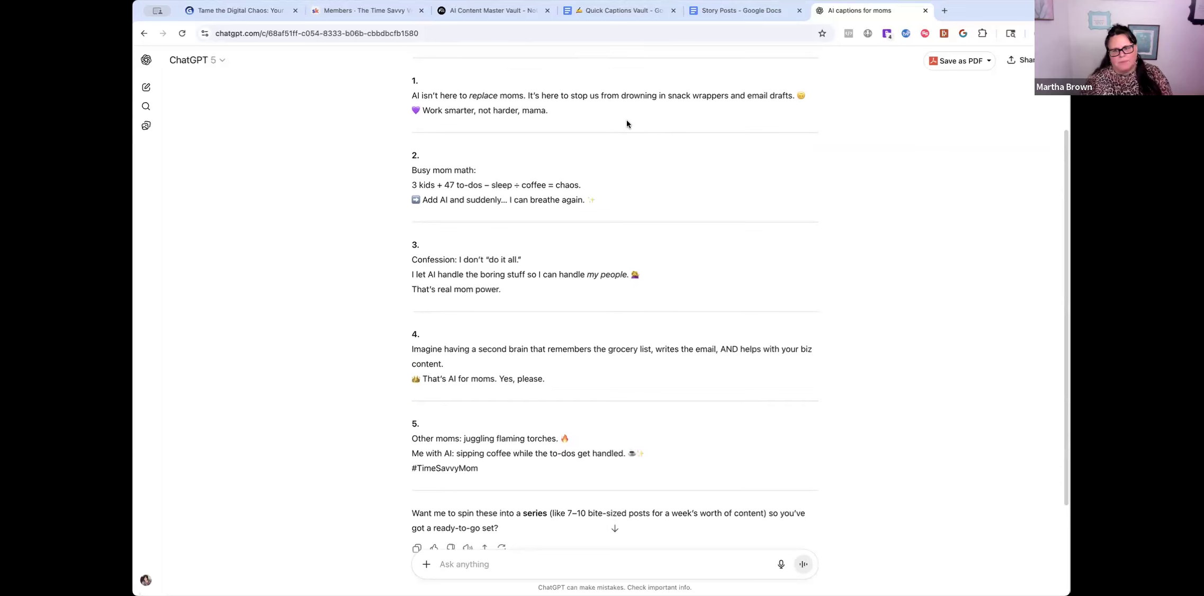
scroll(527, 338, down, 2)
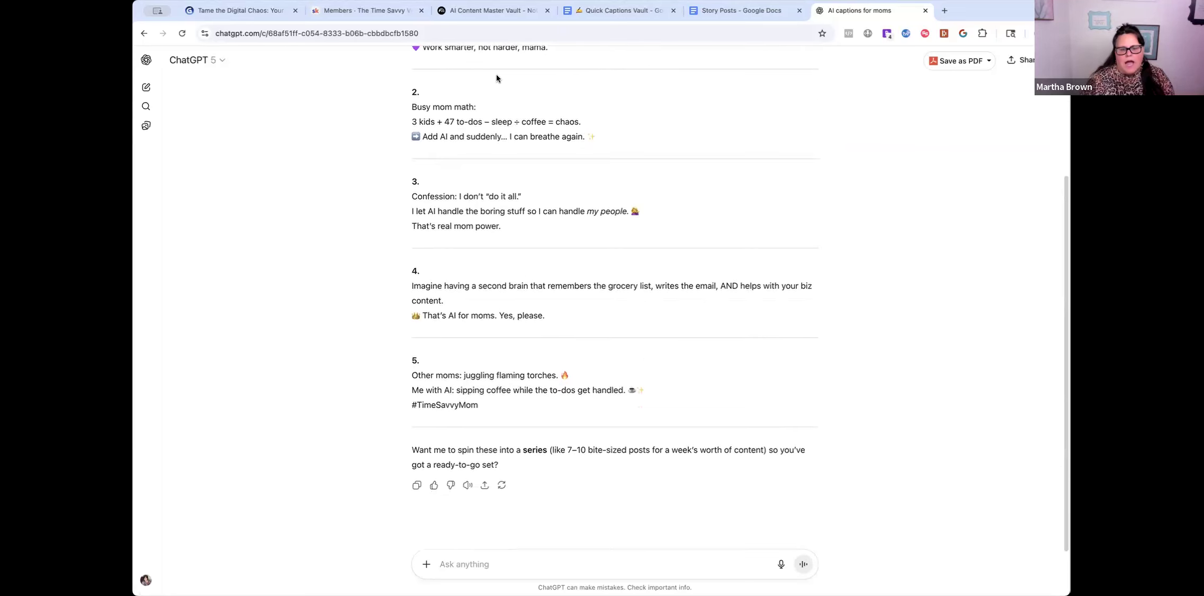
scroll(427, 113, up, 1)
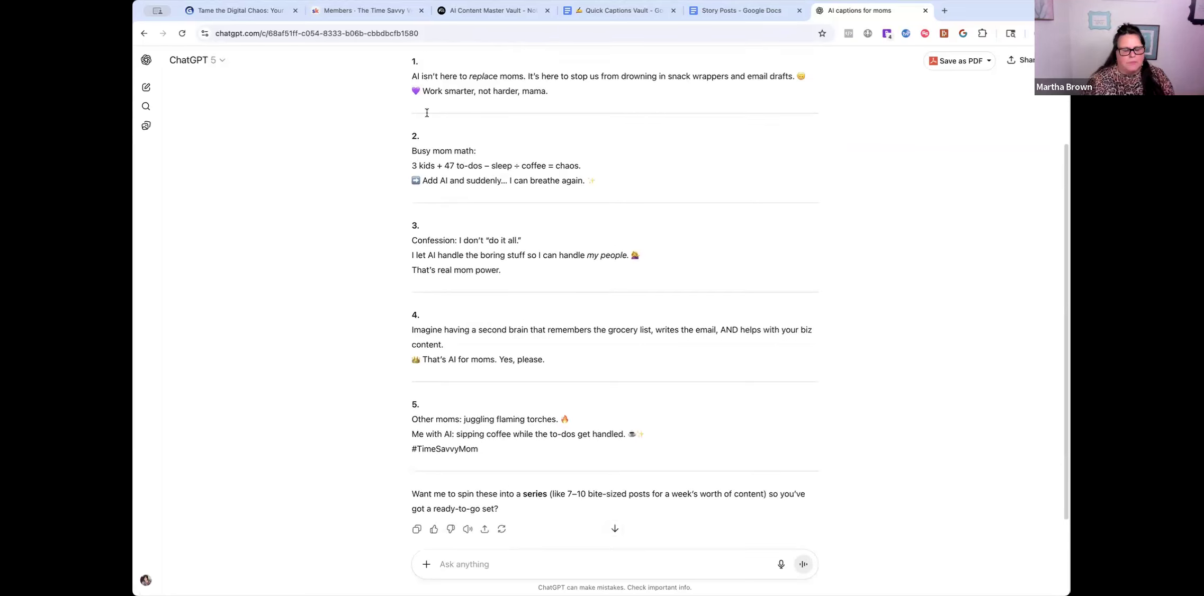
scroll(529, 471, down, 1)
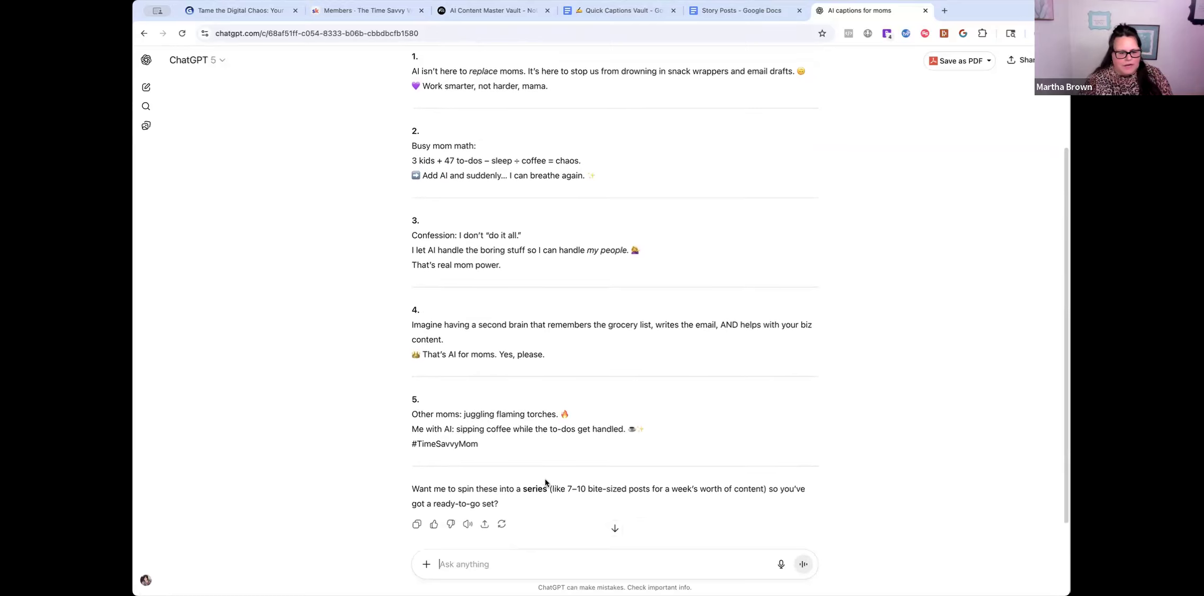
click(416, 520)
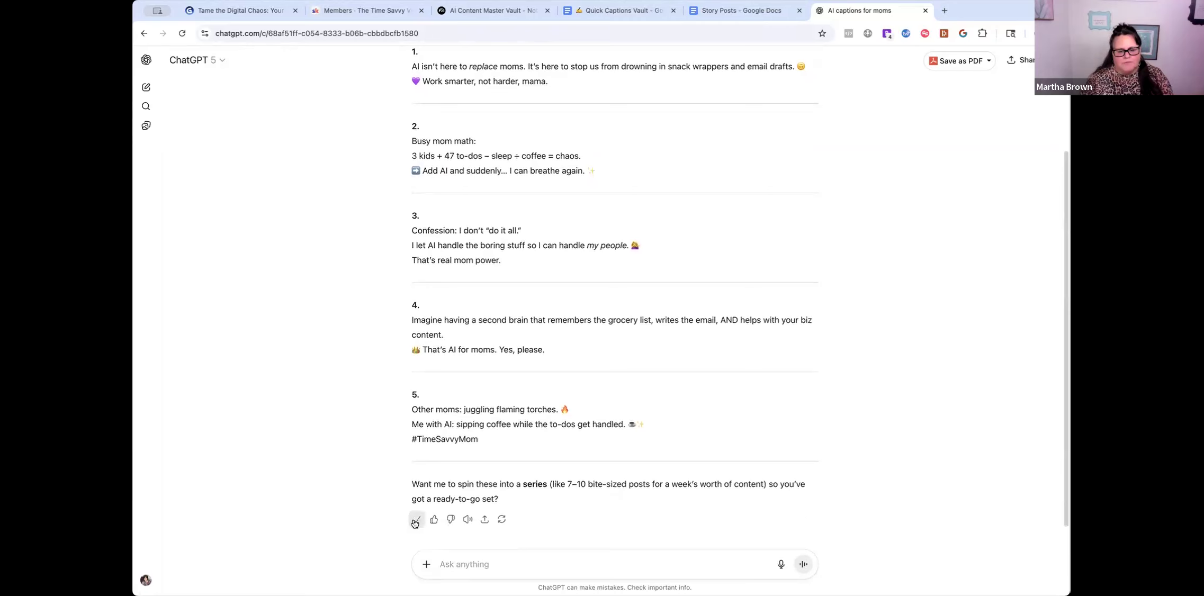
click(645, 16)
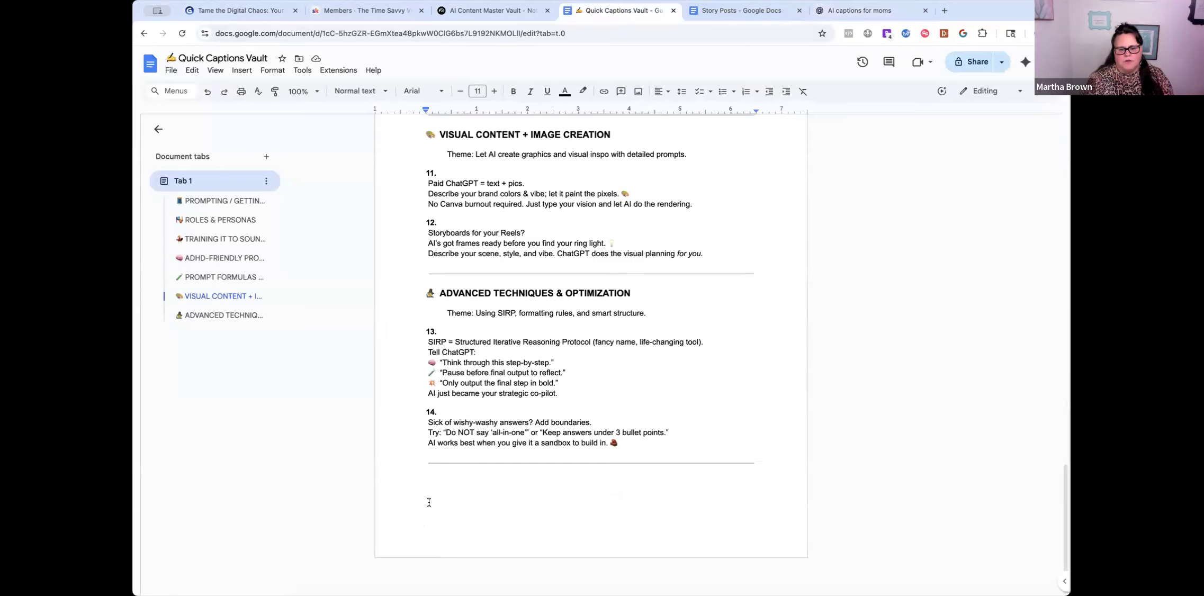
- Paste ChatGPT's five Facebook captions below tip 14 at the end of the Quick Captions Vault doc
click(431, 494)
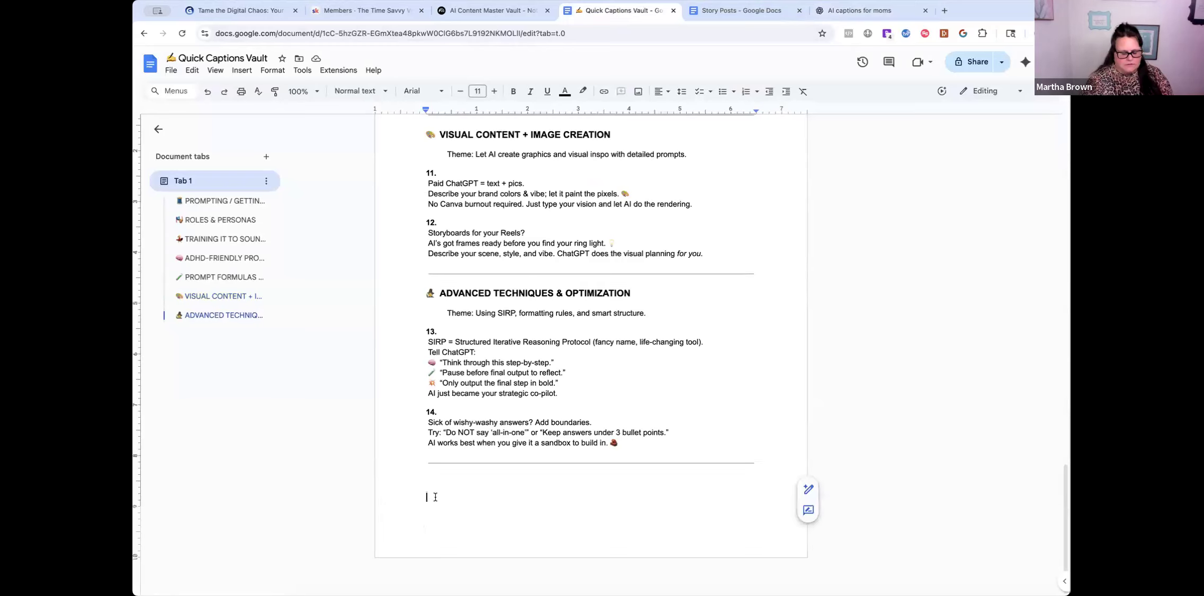
key(ctrl+v)
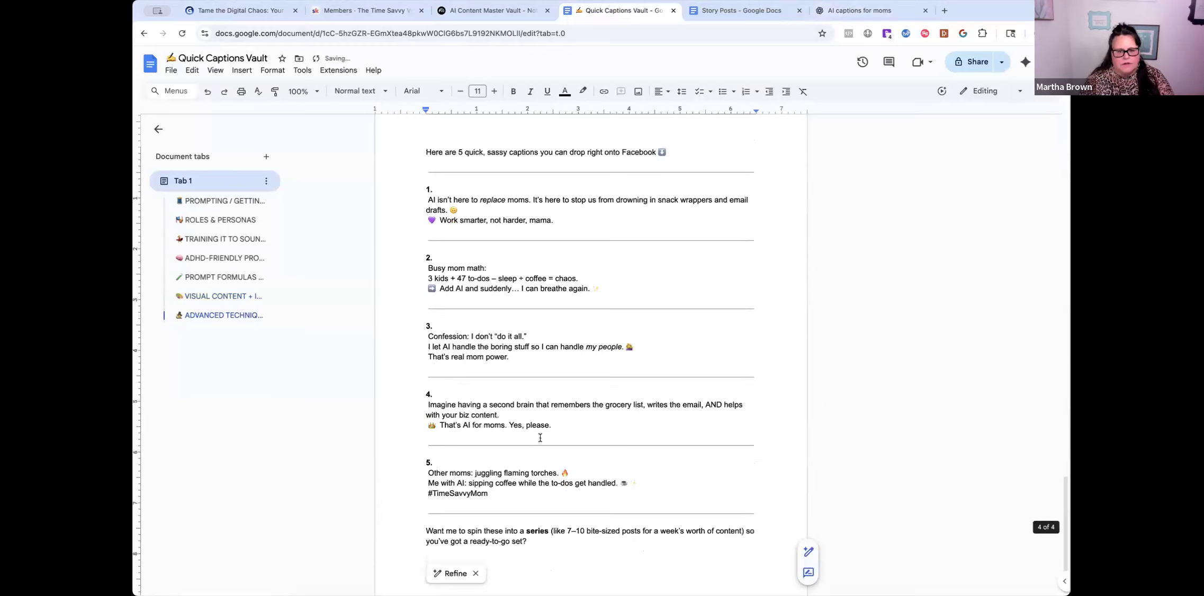
scroll(540, 432, up, 1)
scroll(540, 428, up, 3)
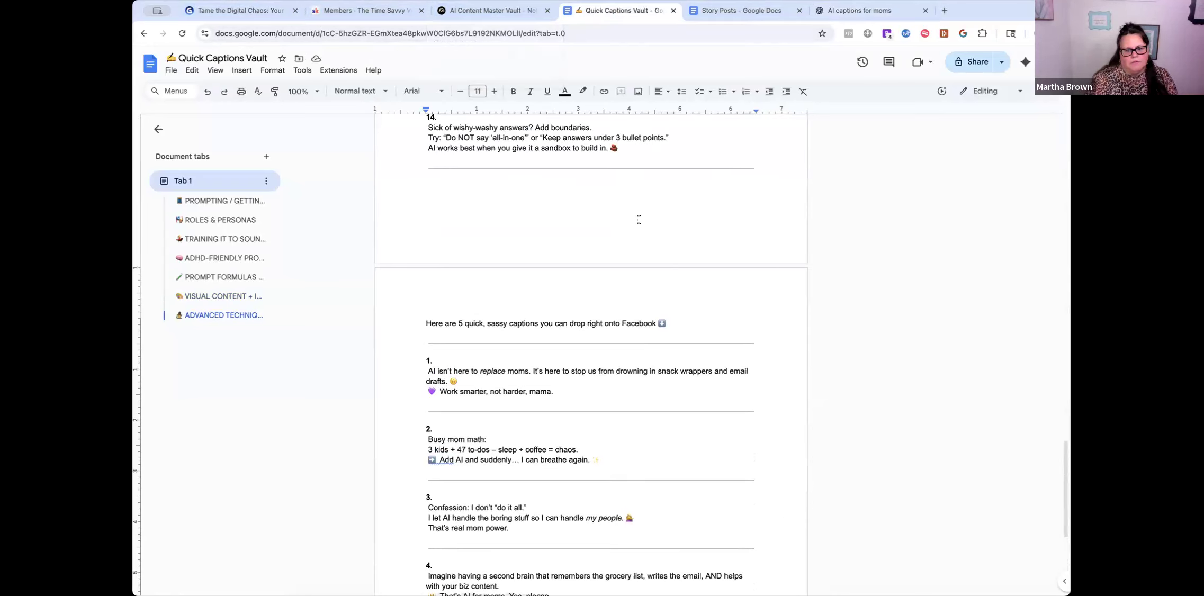
scroll(640, 247, up, 1)
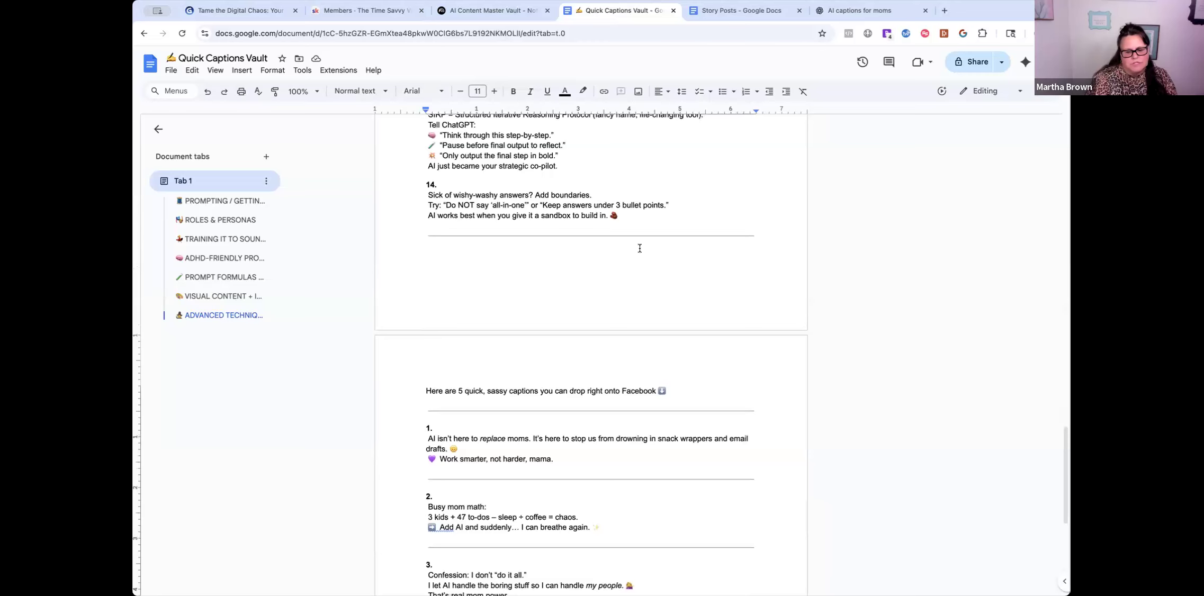
click(487, 11)
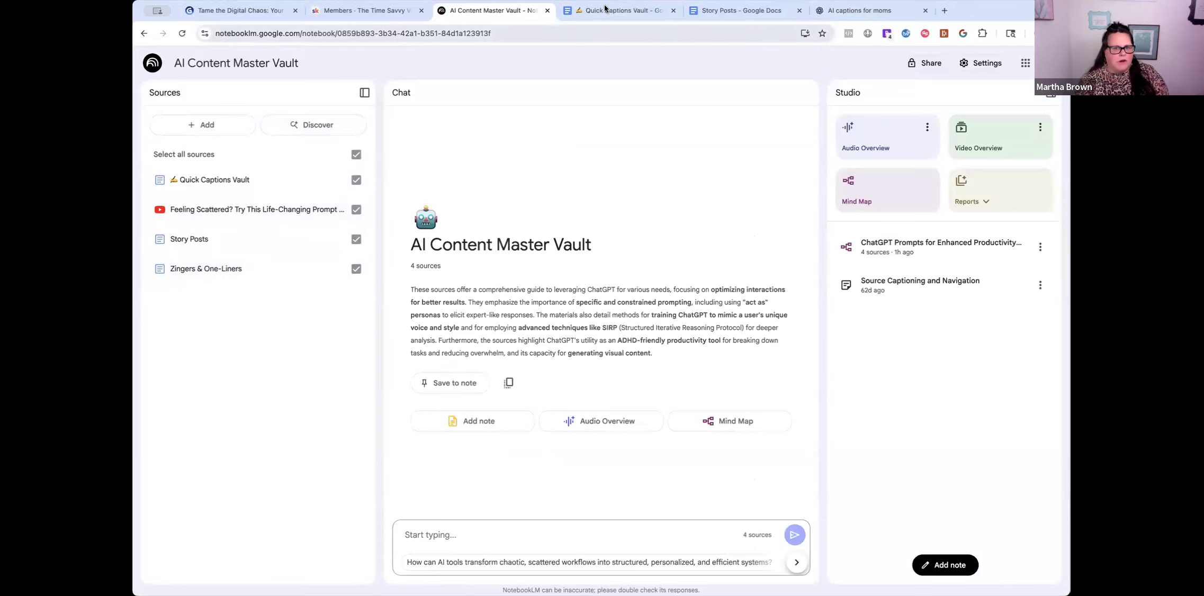
- Sync the Quick Captions Vault source with Google Drive so it includes the new captions
click(869, 11)
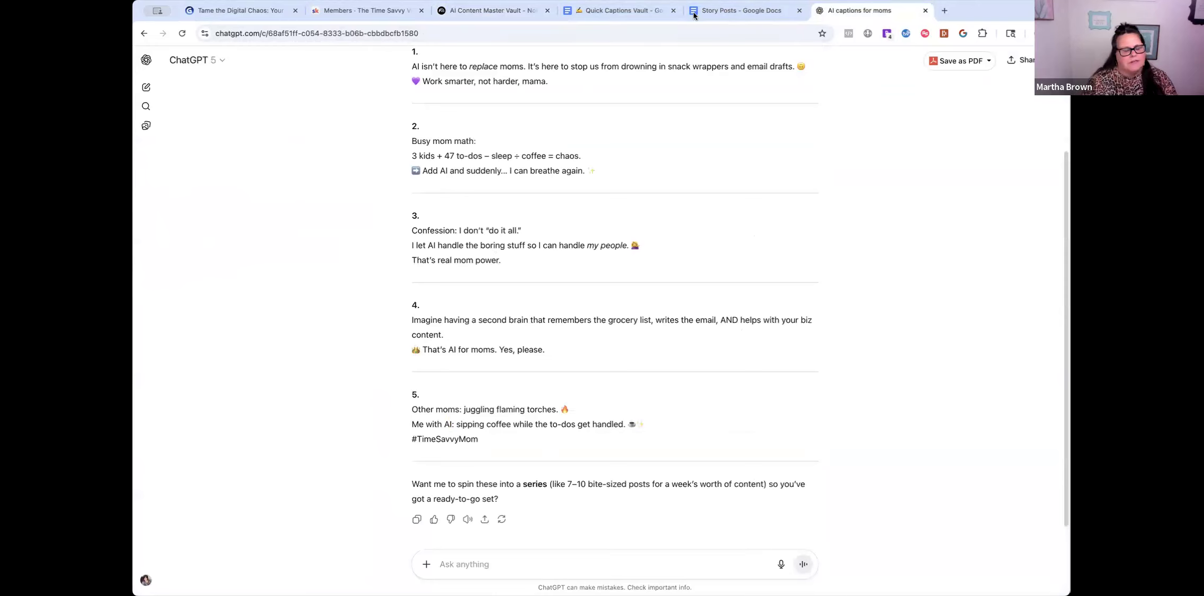
click(478, 14)
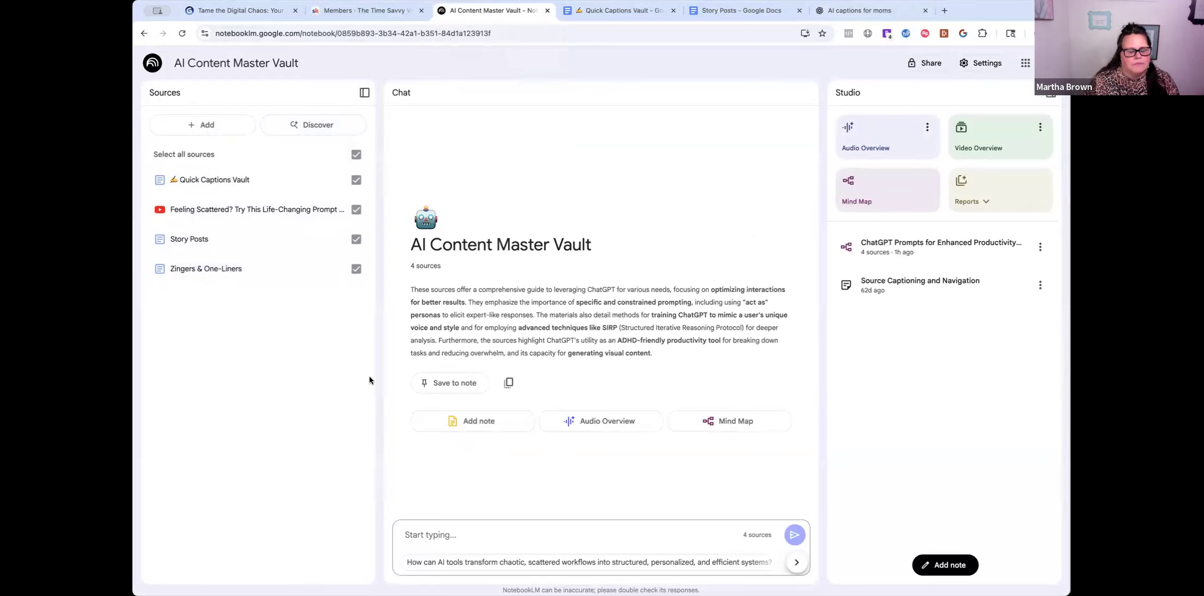
click(214, 181)
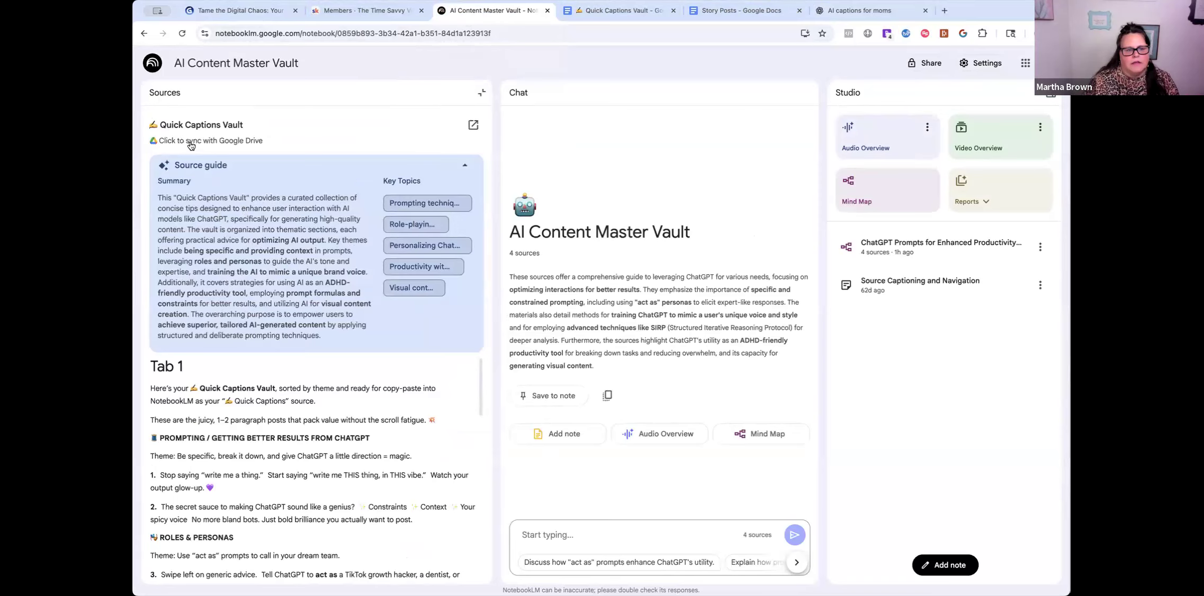
click(225, 142)
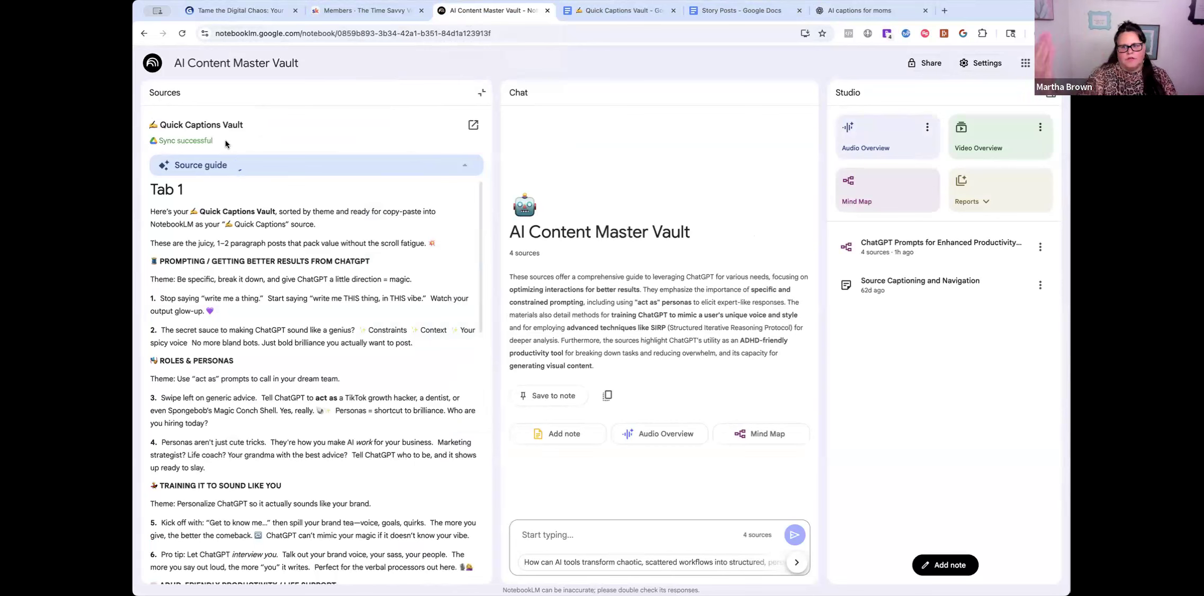
scroll(344, 479, down, 15)
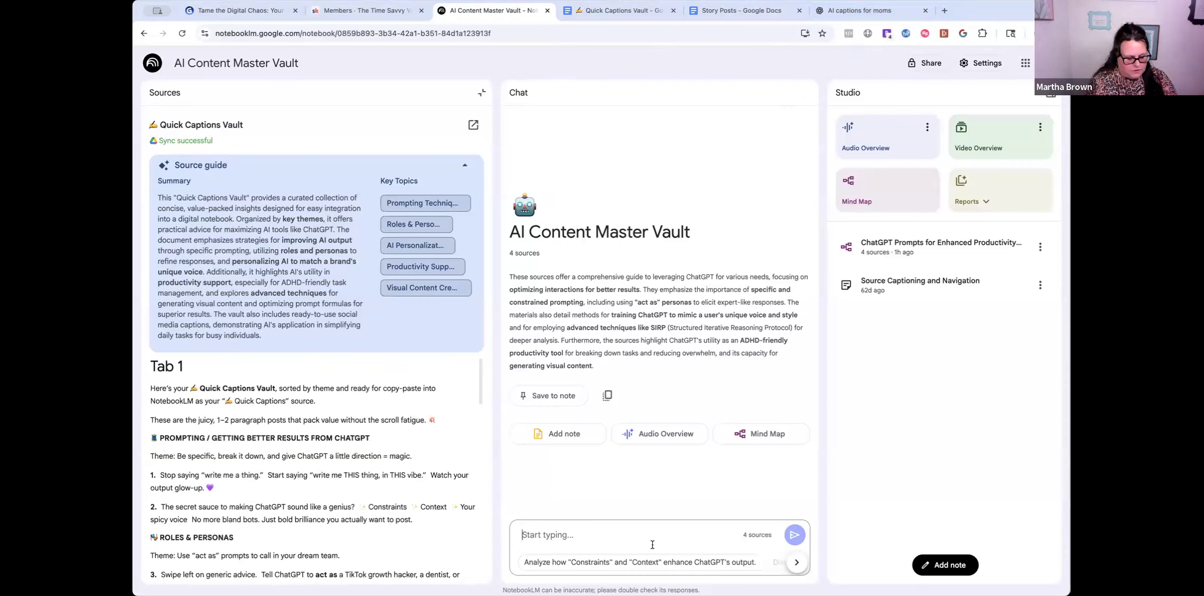
- Ask the notebook chat for a caption about AI and busy moms and review the cited answer
text(ld i)
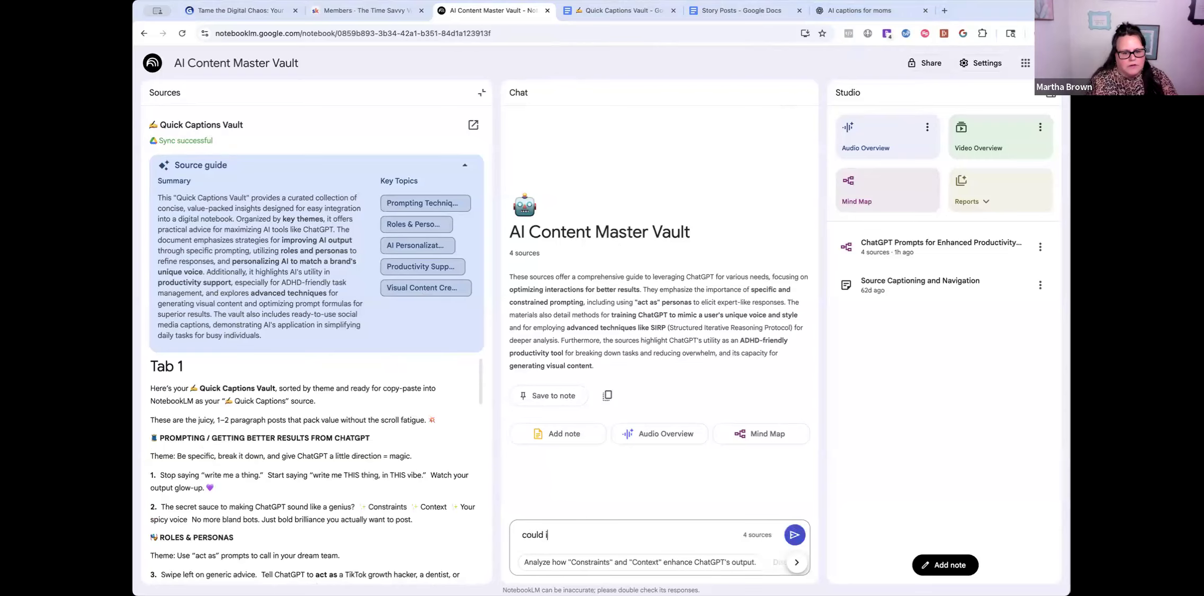
text( get a caption about ai a)
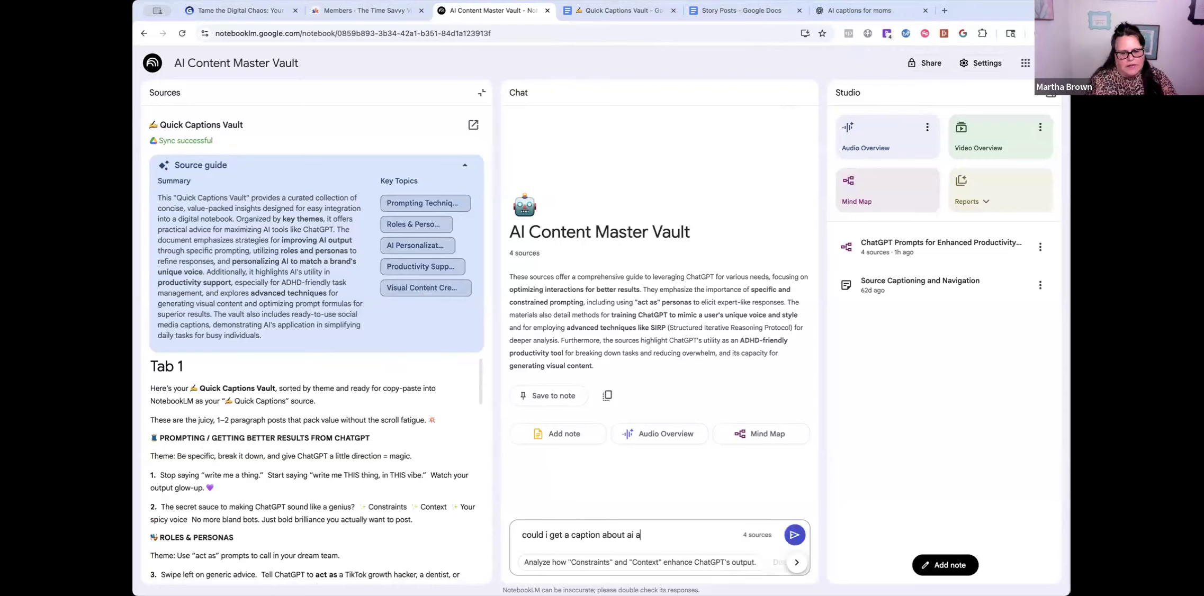
text(nd busy moms?)
key(Return)
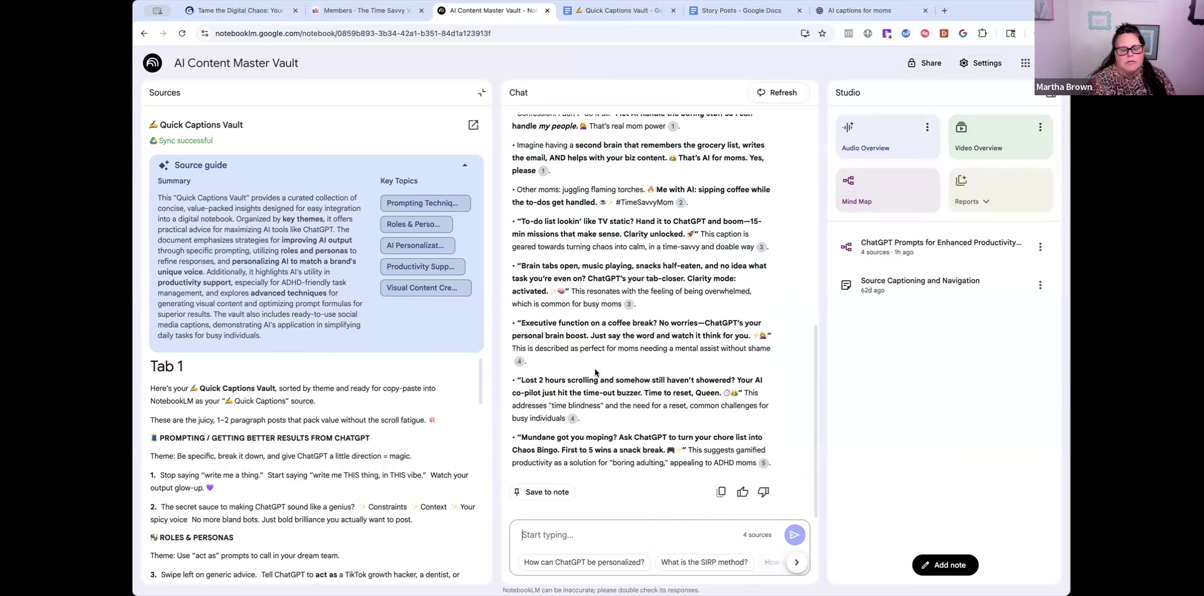
scroll(643, 379, up, 1)
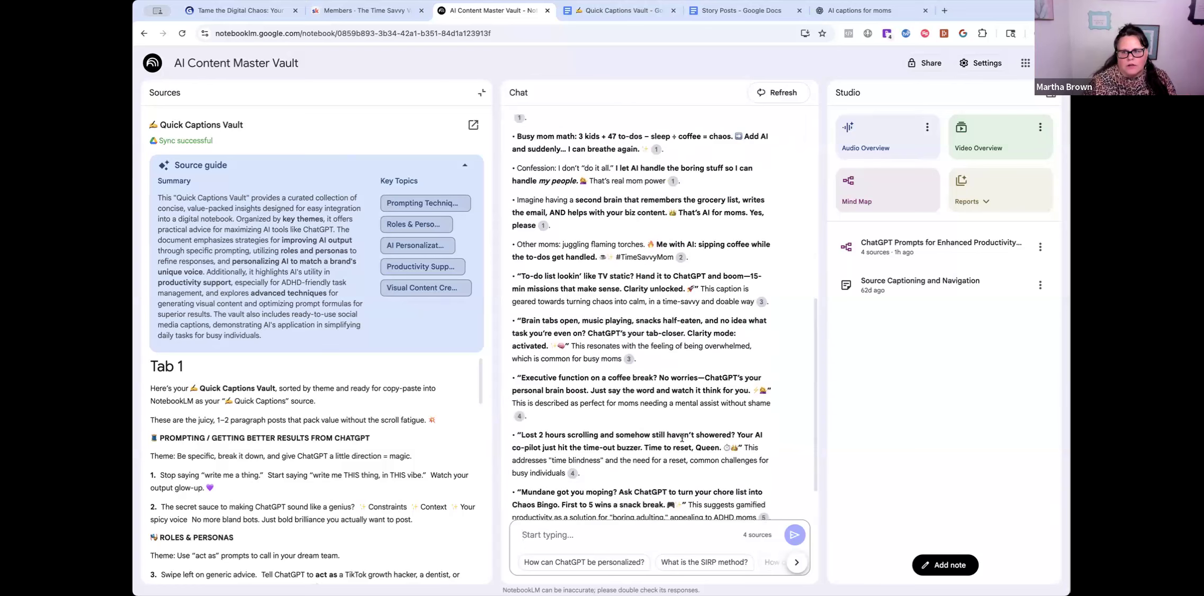
scroll(619, 435, up, 1)
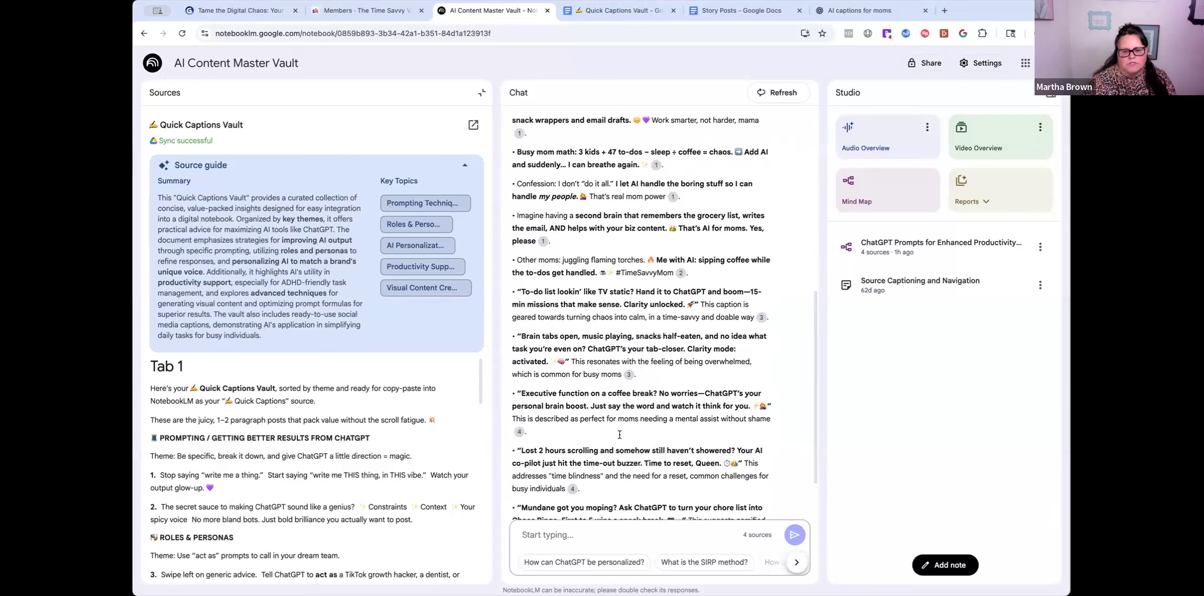
scroll(632, 450, down, 1)
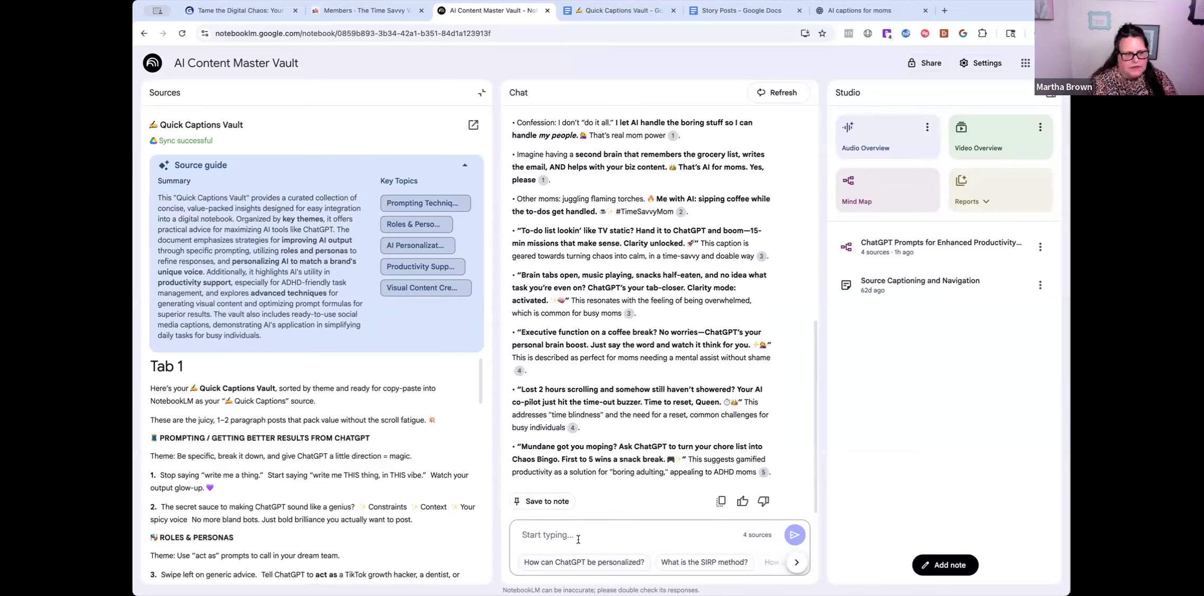
- Close the source view to show the list of four notebook sources
click(166, 94)
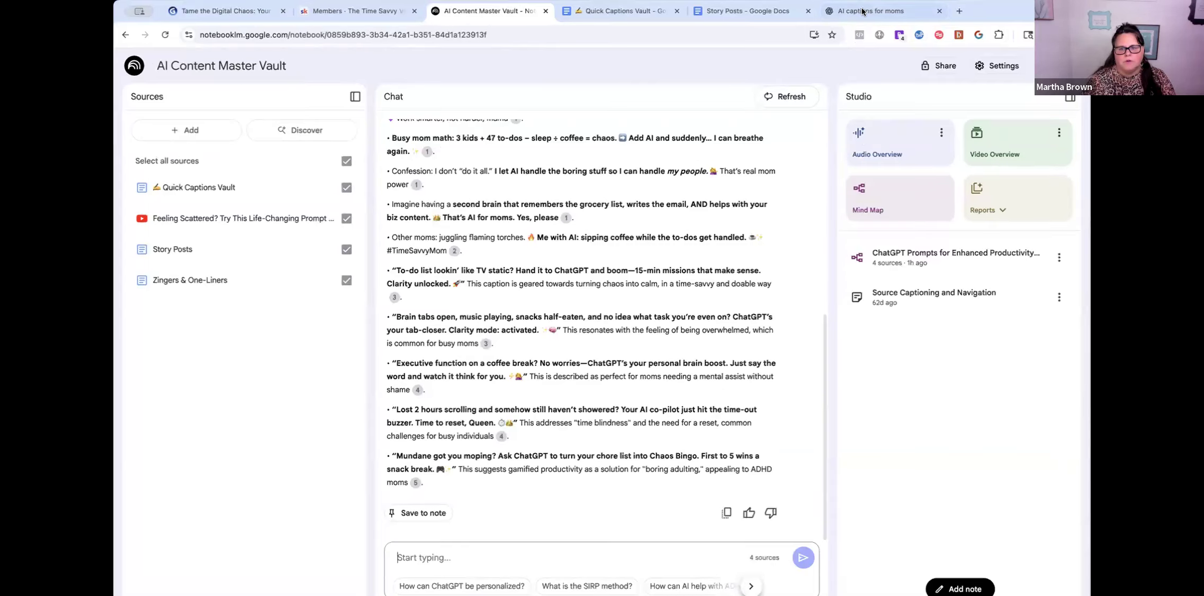
key(ctrl+Tab)
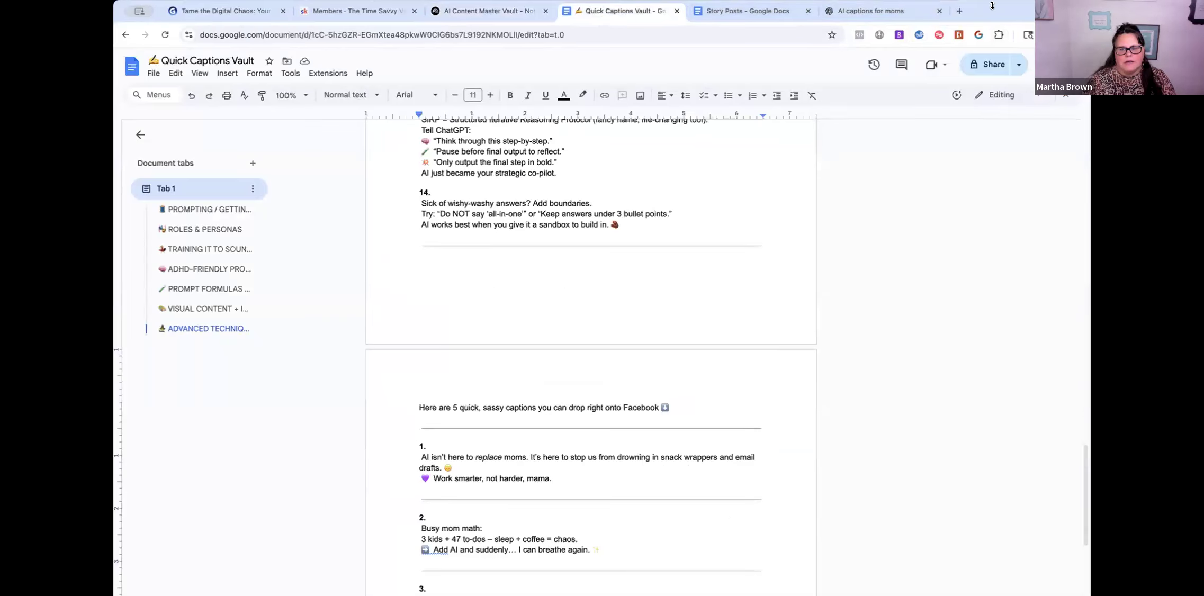
scroll(566, 417, up, 6)
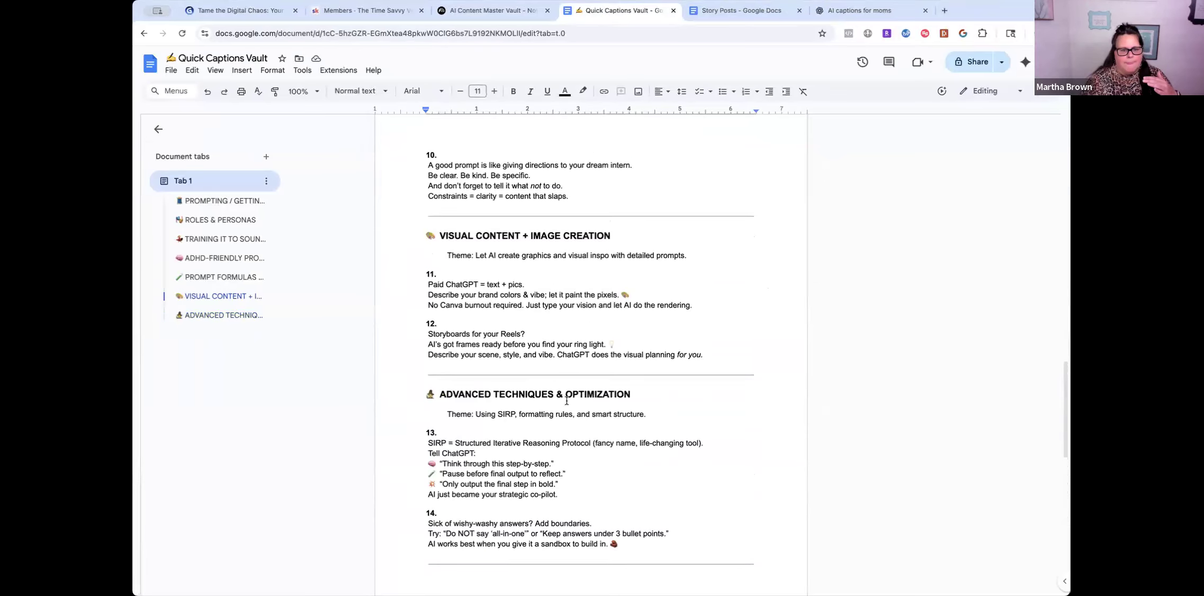
scroll(566, 401, up, 3)
drag(439, 363, 613, 365)
scroll(454, 239, up, 5)
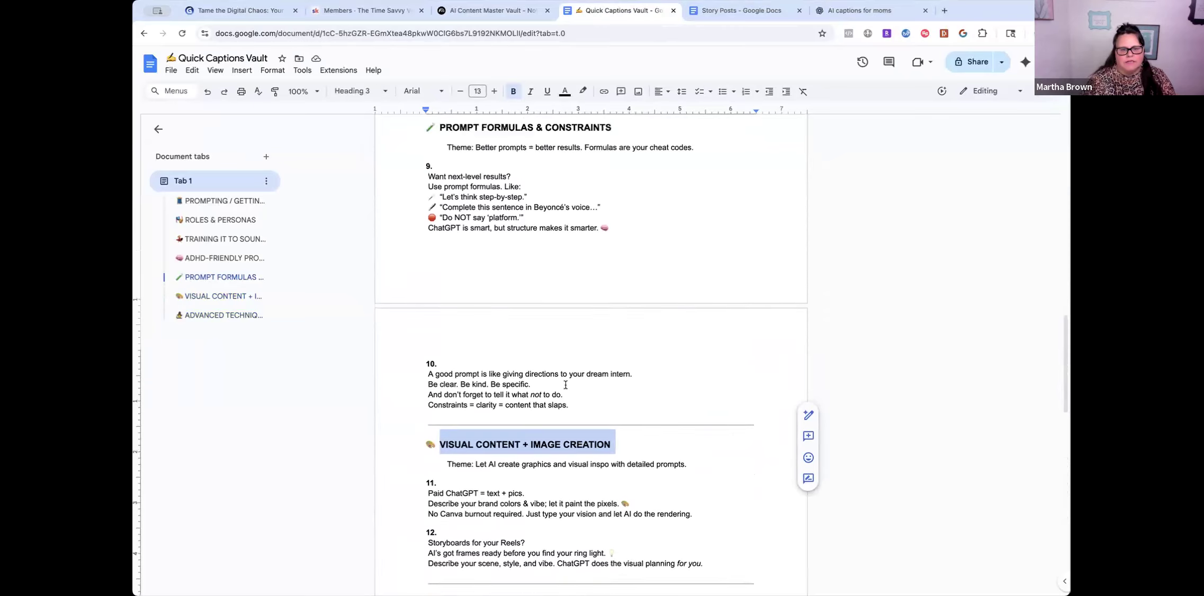
drag(438, 239, 617, 247)
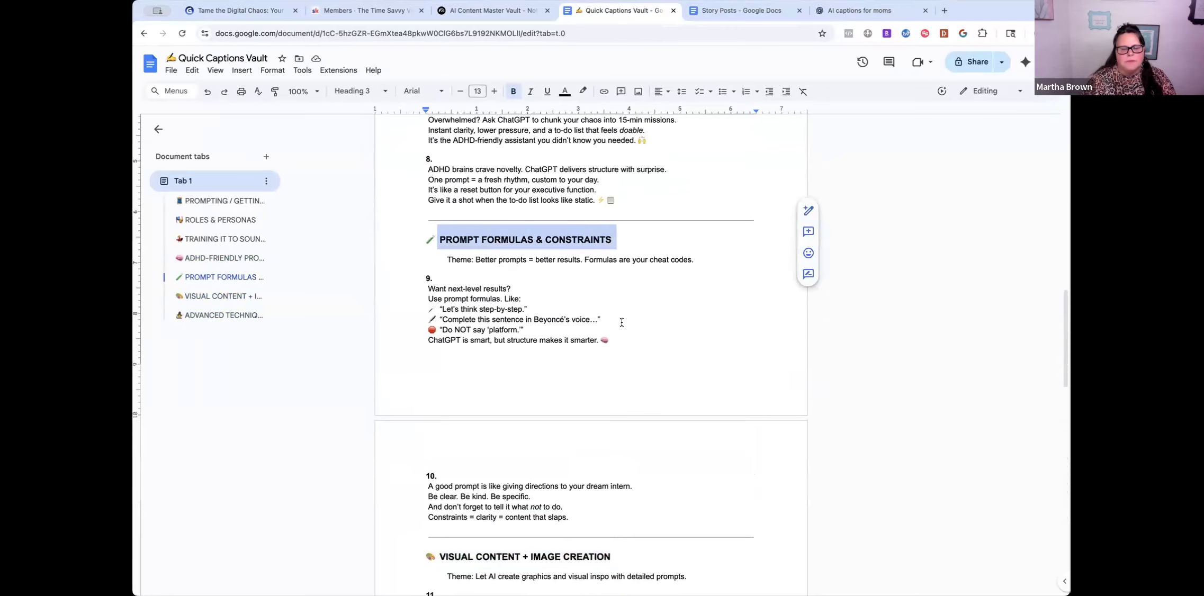
scroll(622, 322, down, 5)
scroll(622, 322, down, 15)
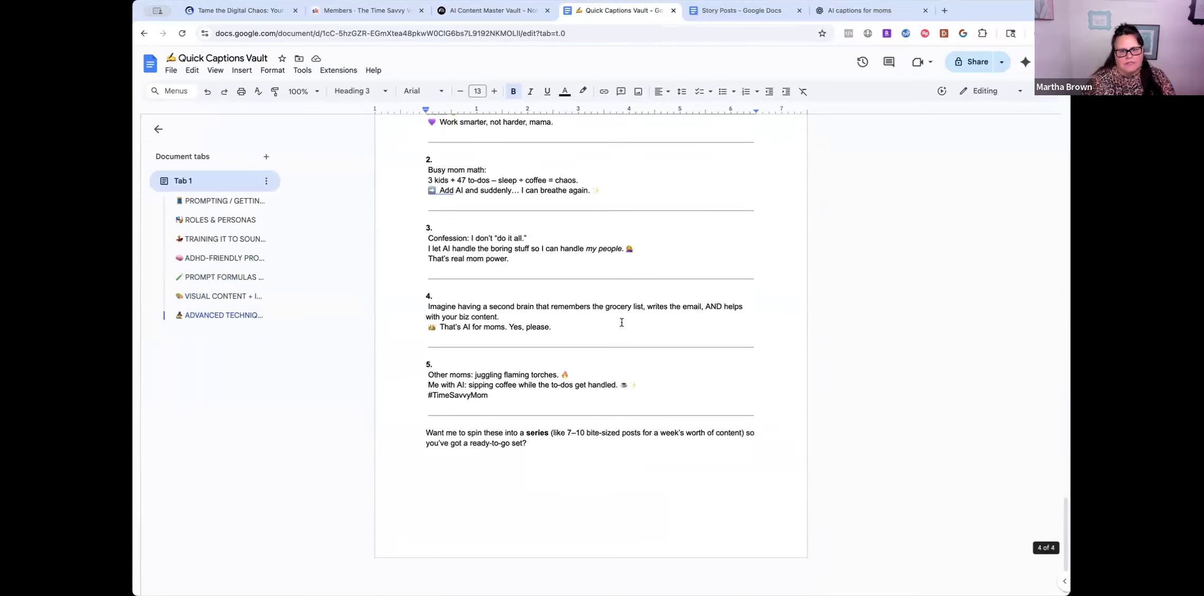
scroll(622, 322, up, 20)
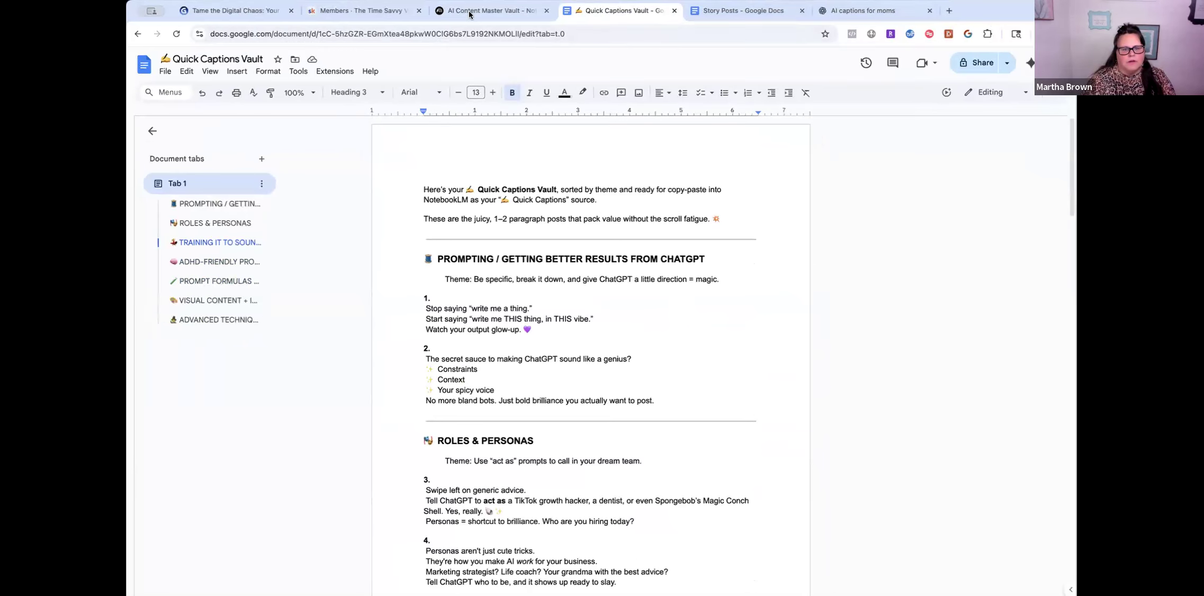
click(493, 10)
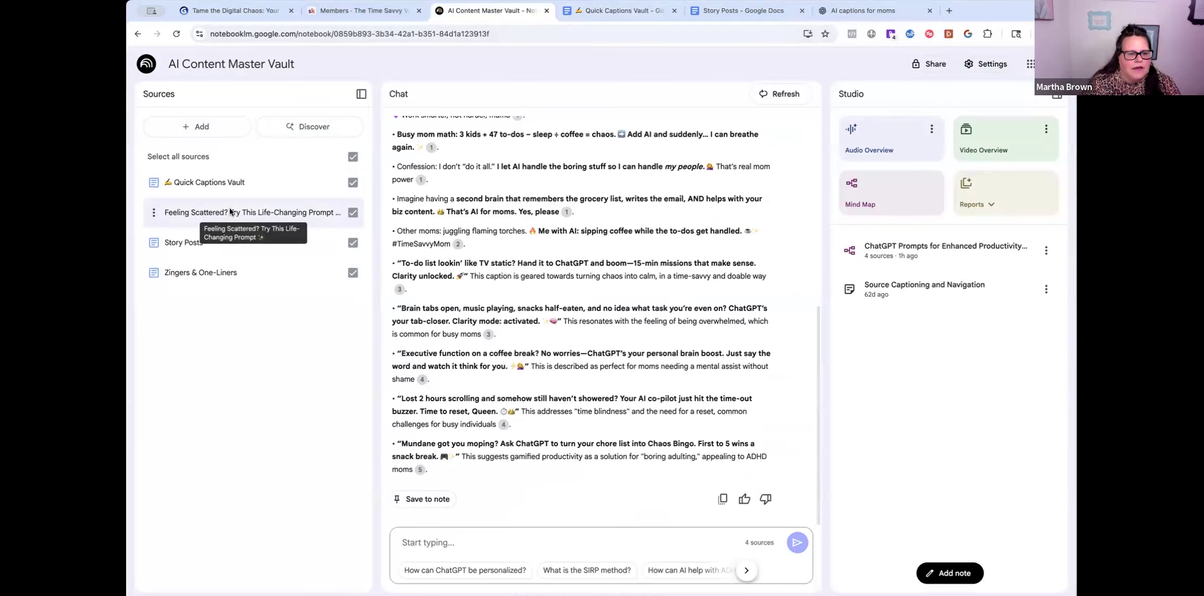
- Open the 'Feeling Scattered? Try This Life-Changing Prompt' video source and read its guide and transcript
click(231, 213)
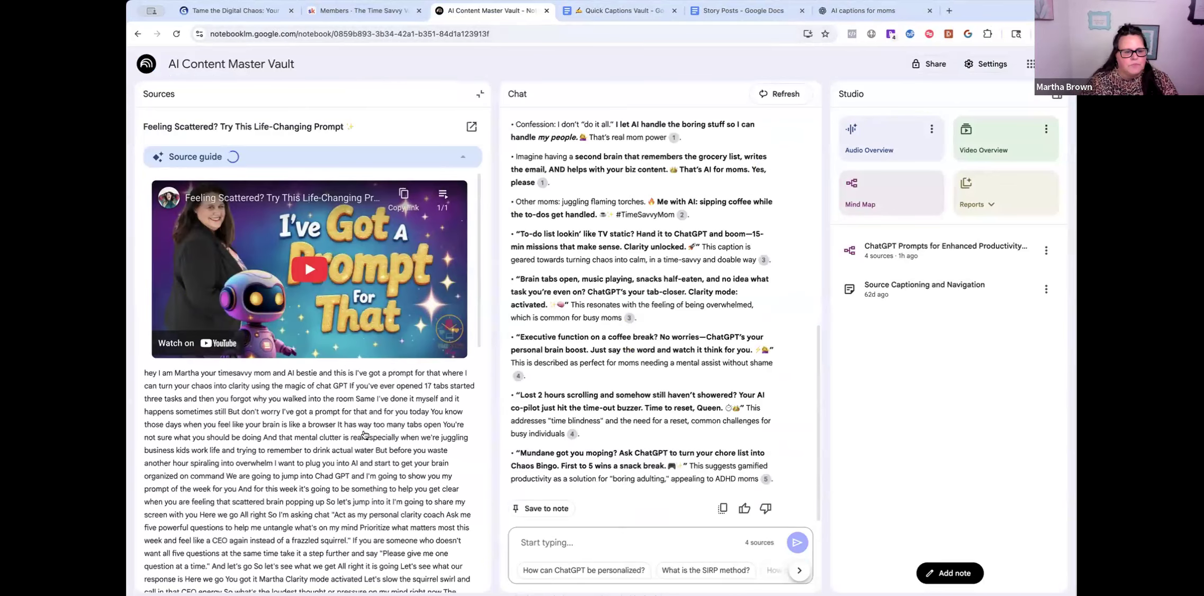
scroll(372, 419, down, 3)
scroll(371, 418, down, 3)
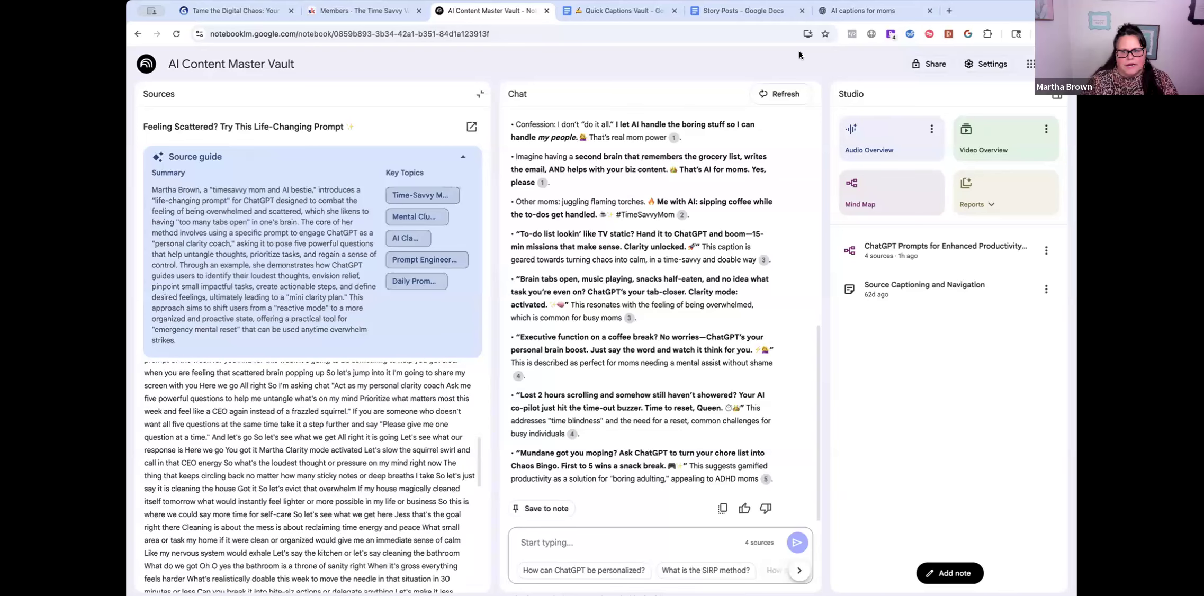
scroll(355, 439, down, 3)
scroll(355, 448, up, 3)
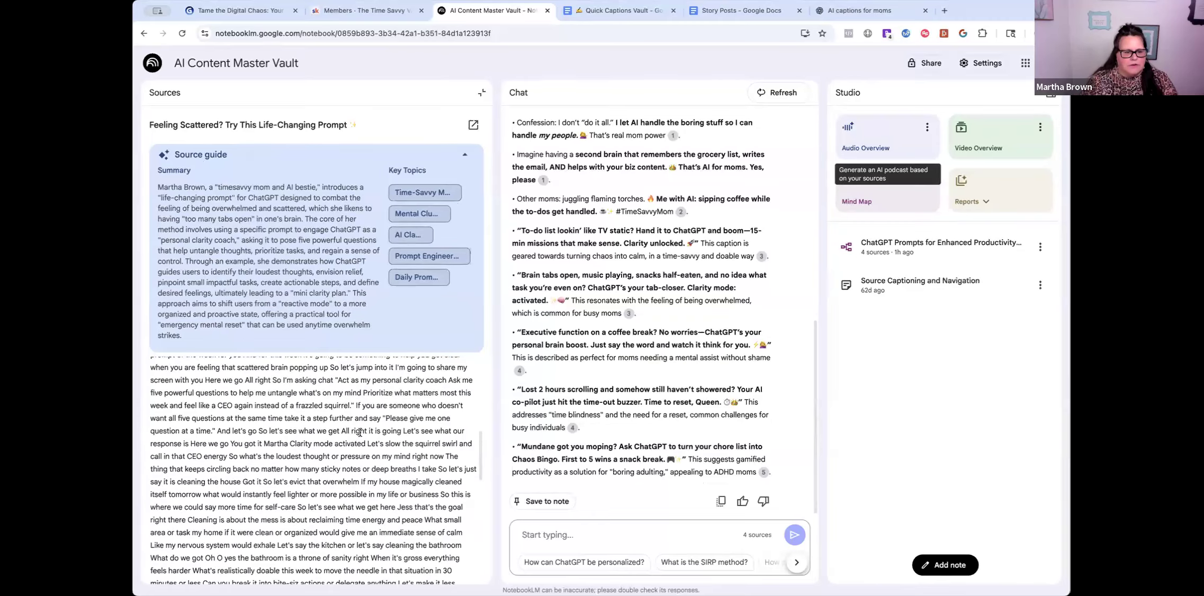
scroll(355, 448, up, 5)
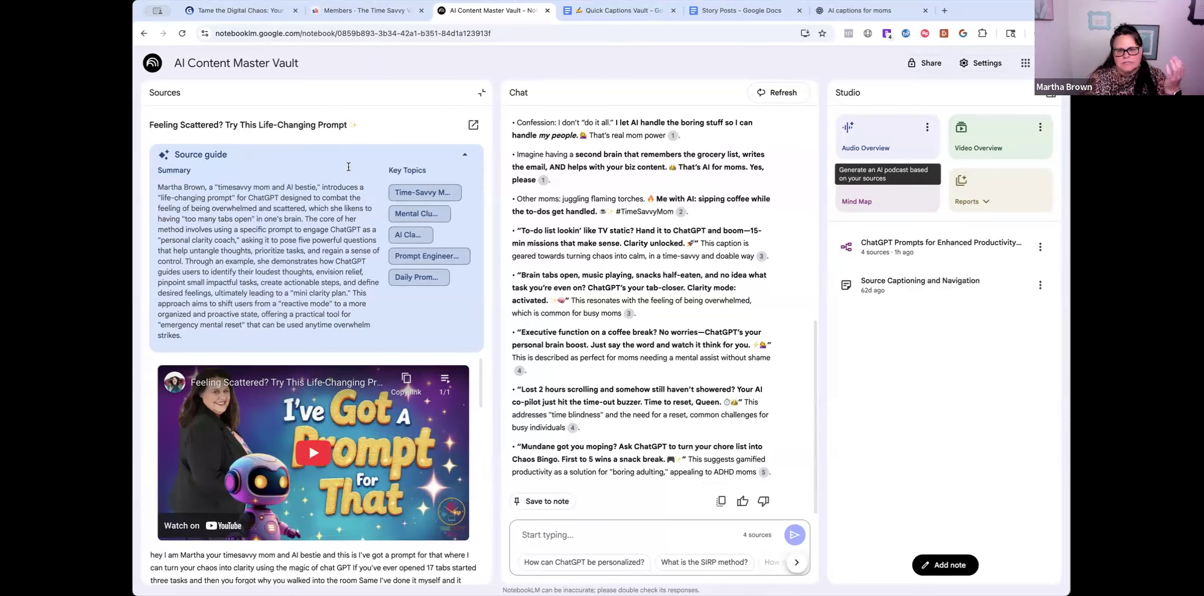
scroll(421, 483, down, 2)
scroll(421, 483, down, 3)
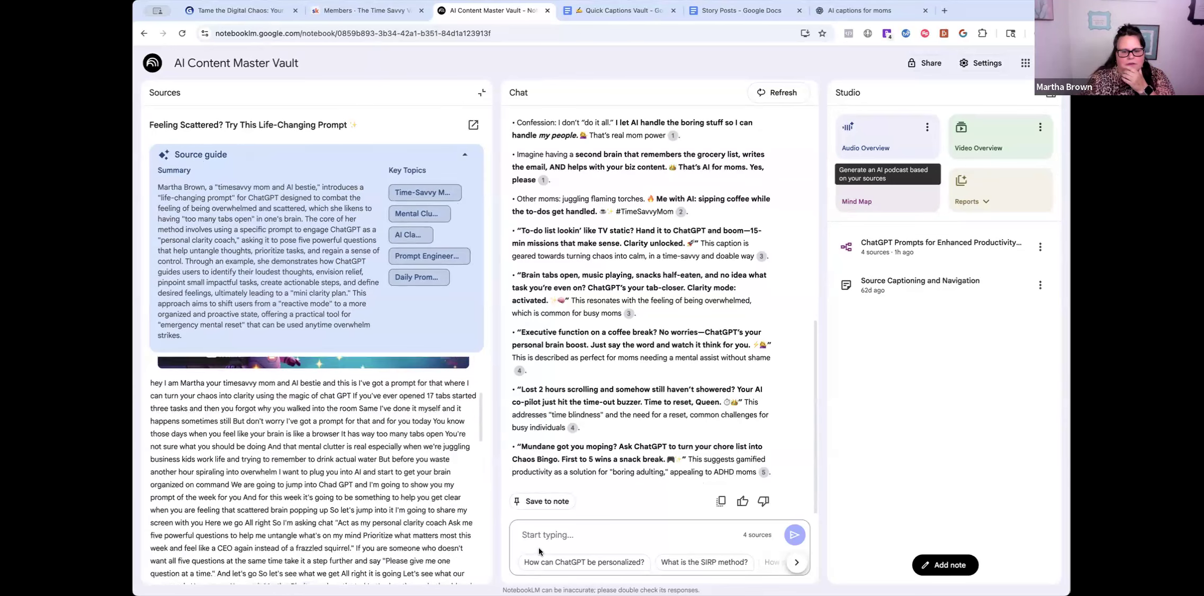
- Ask the notebook for repurposing ideas from the YouTube video in the sources
click(541, 536)
text(c)
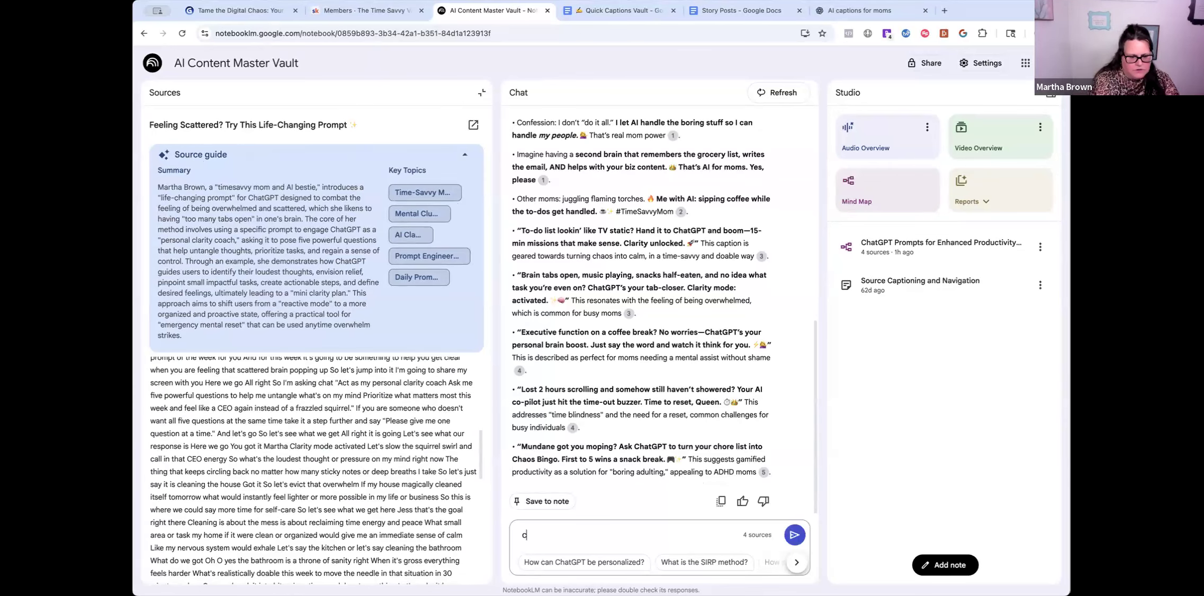
text(ould i get some )
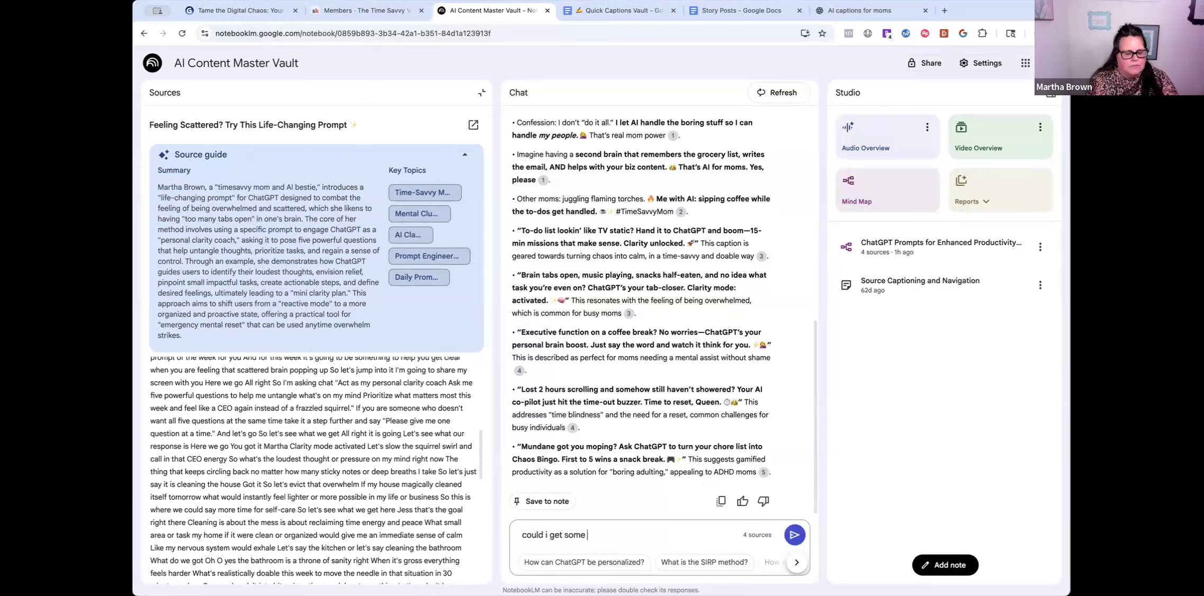
text(re)
text(purposing ide)
text(as from the y)
text(ou tube vid)
text(eo shared )
text(int)
text( the sources?)
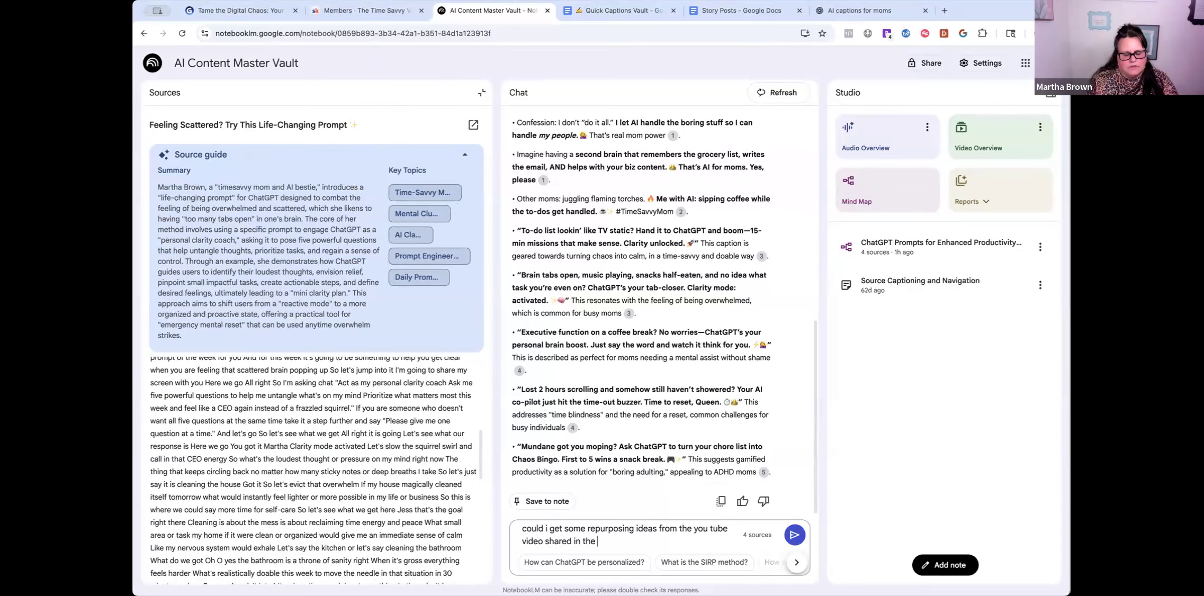
key(Return)
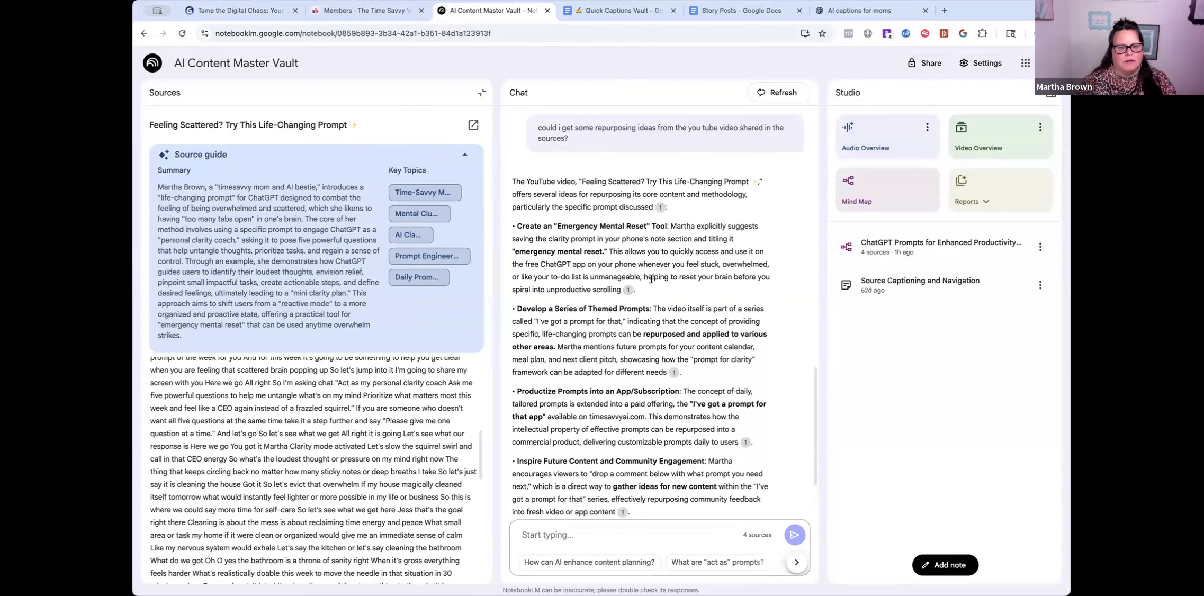
- Review the repurposing ideas and select the Emergency Mental Reset tool idea
scroll(638, 272, down, 1)
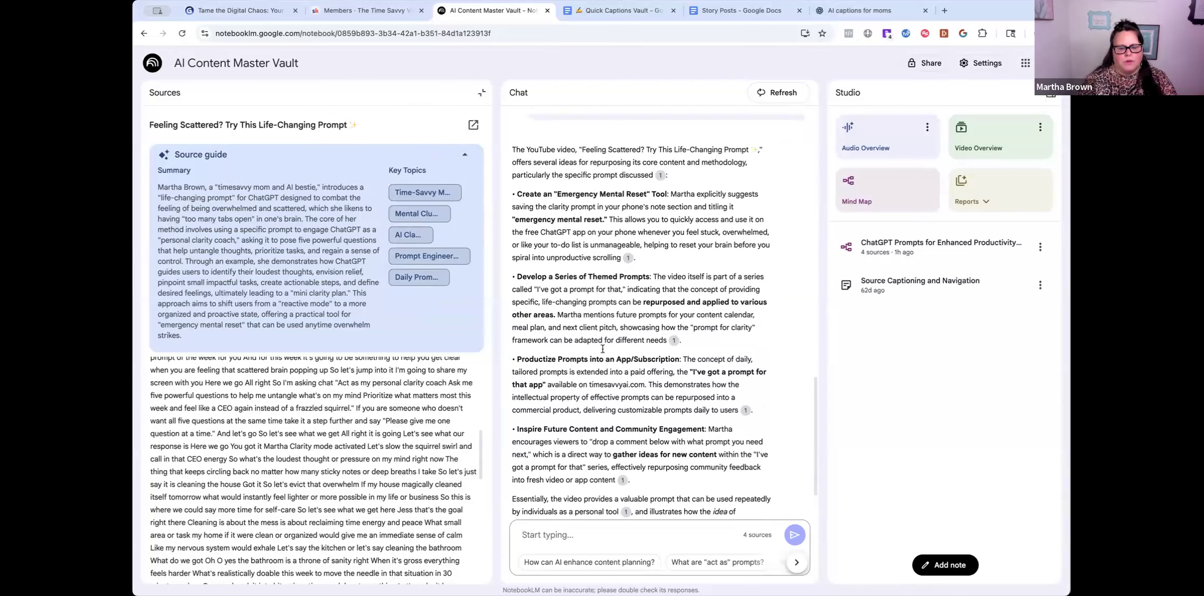
scroll(592, 318, down, 1)
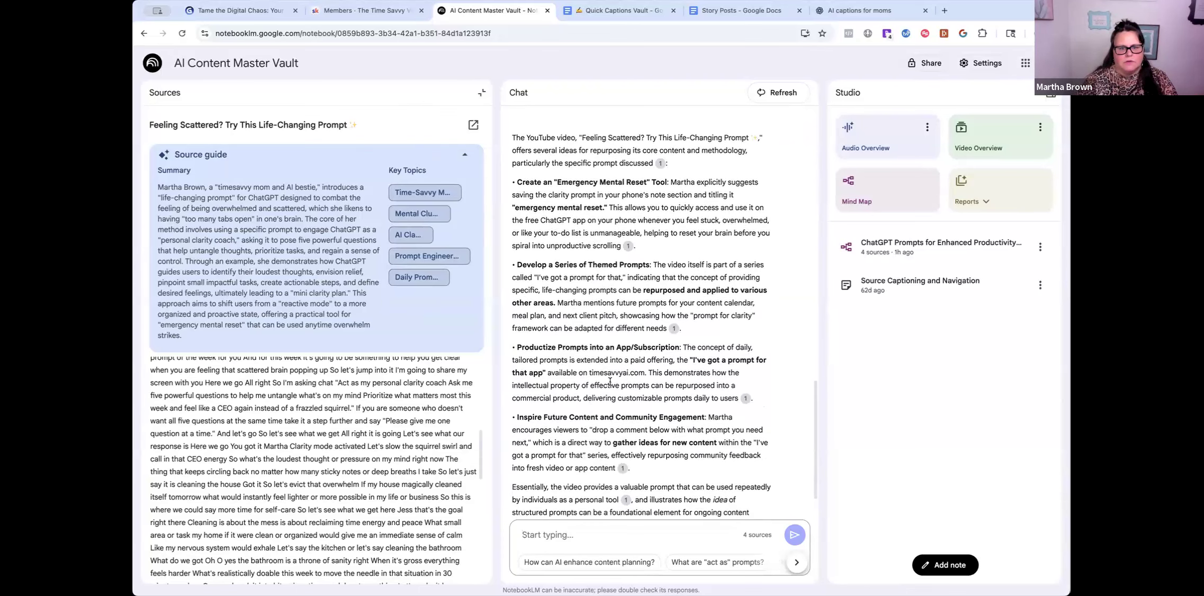
scroll(610, 415, down, 3)
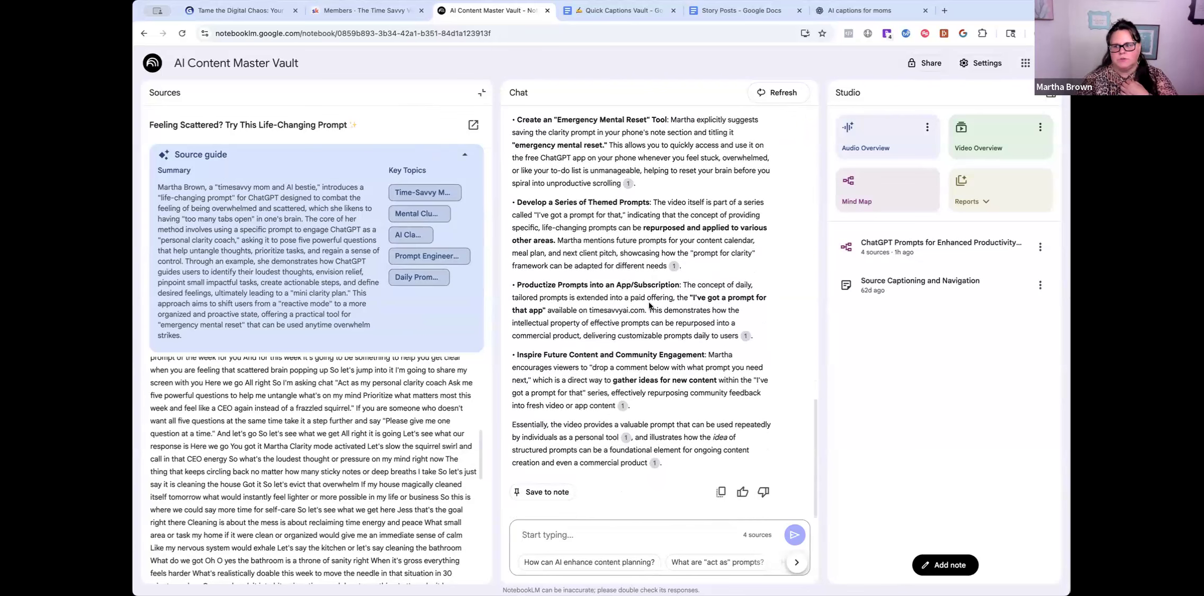
scroll(650, 306, up, 4)
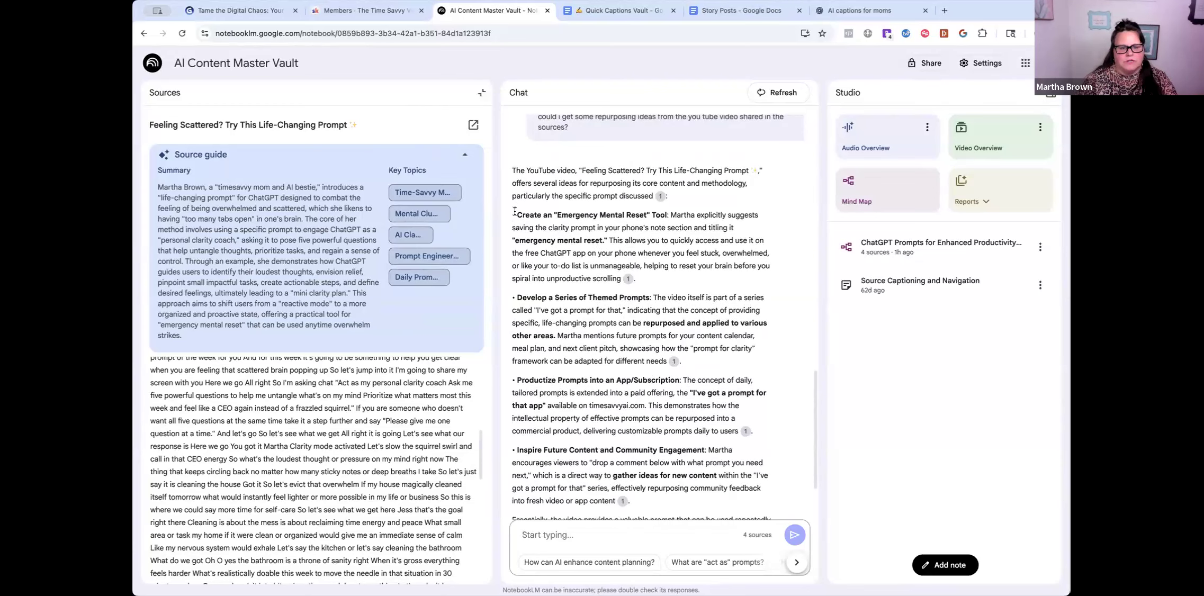
drag(515, 213, 618, 281)
key(ctrl+c)
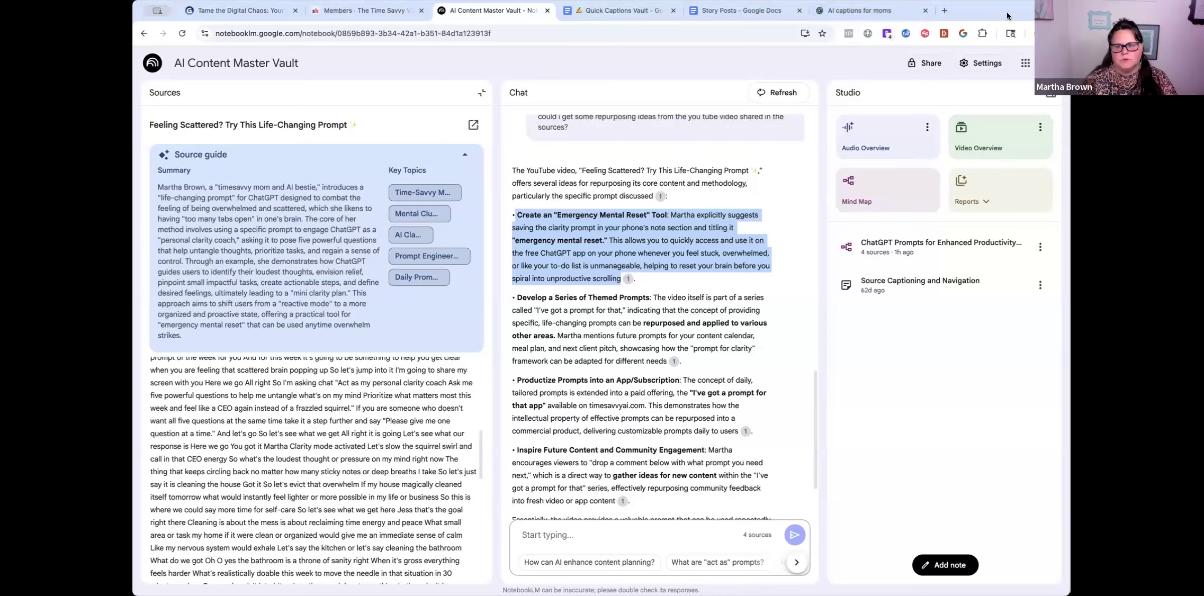
- In the 'AI captions for moms' chat, paste the Emergency Mental Reset idea and request 3 posts that sound like me
click(902, 19)
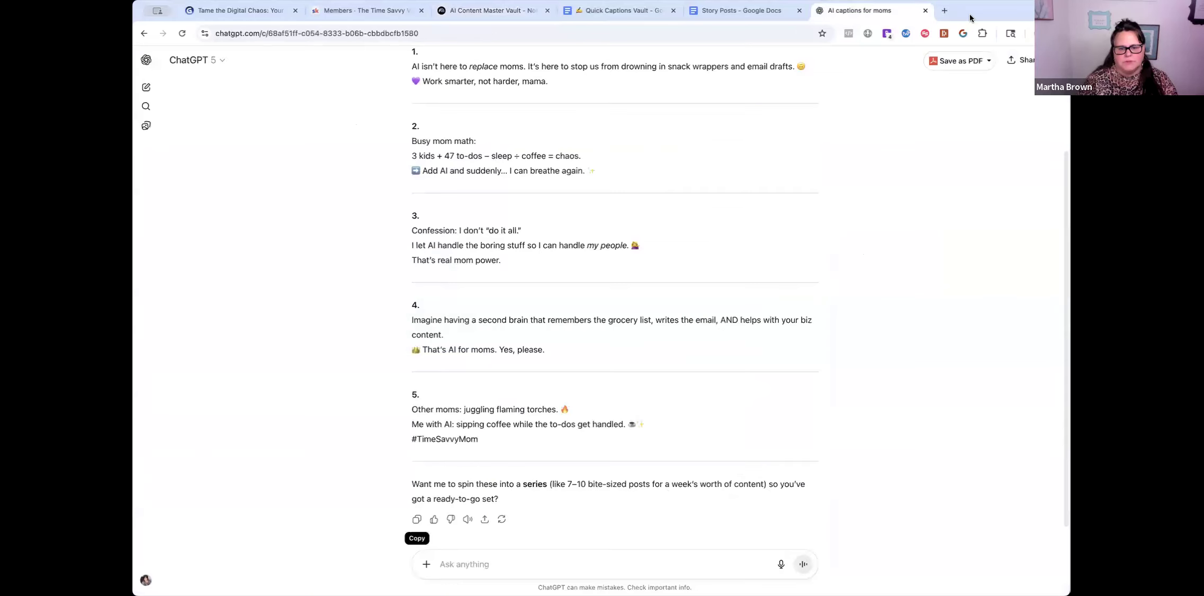
click(452, 565)
key(ctrl+v)
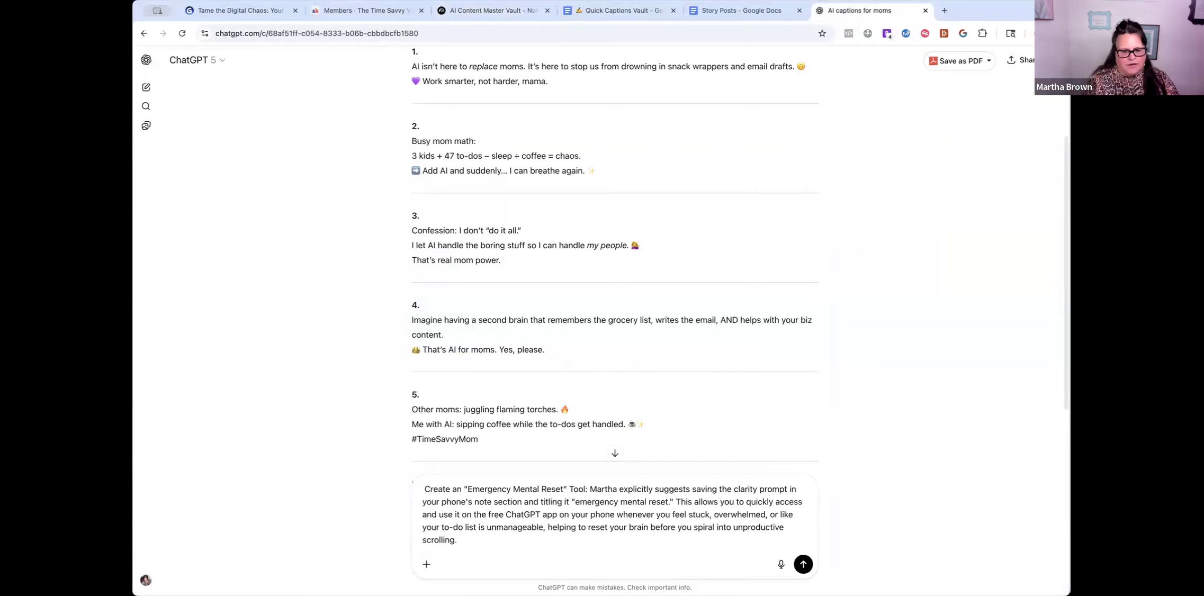
text(cou)
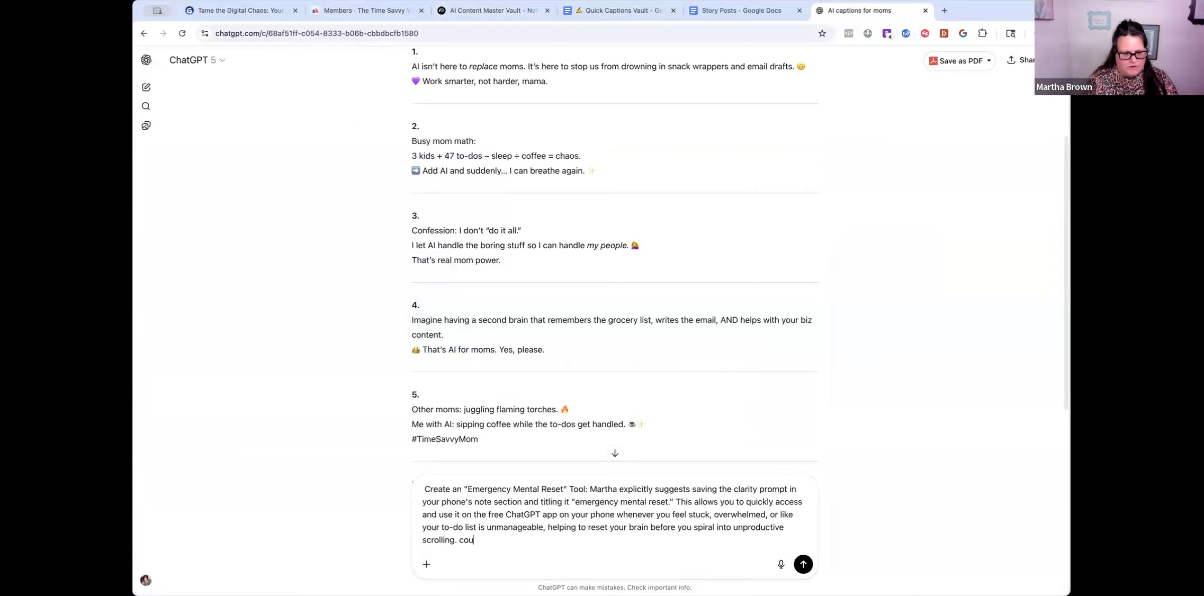
text(ld you write )
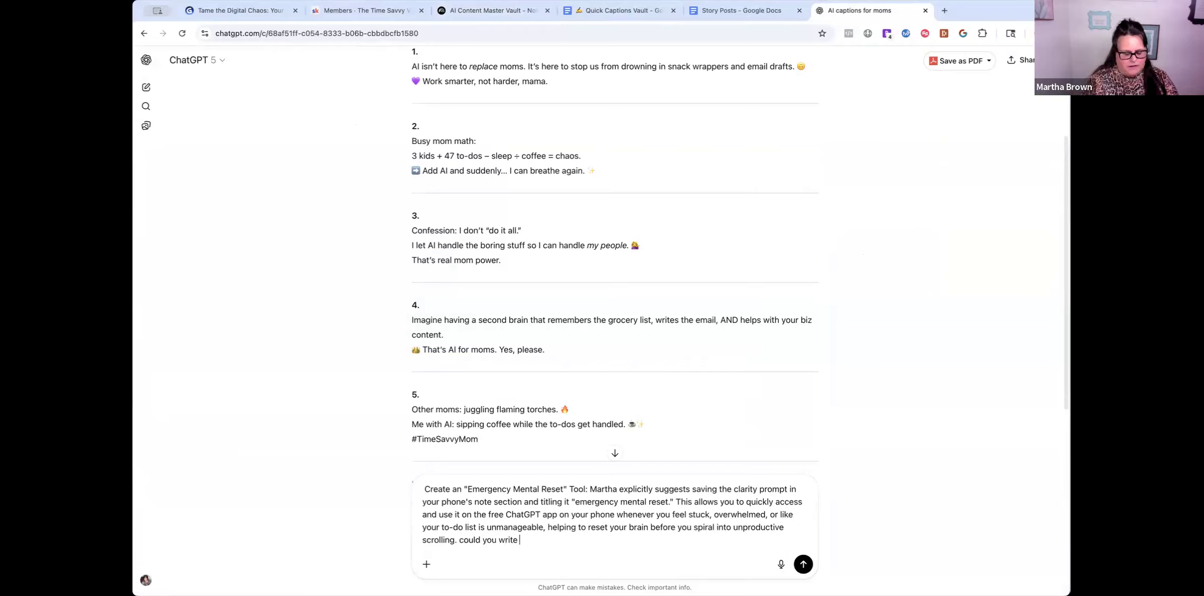
text(32)
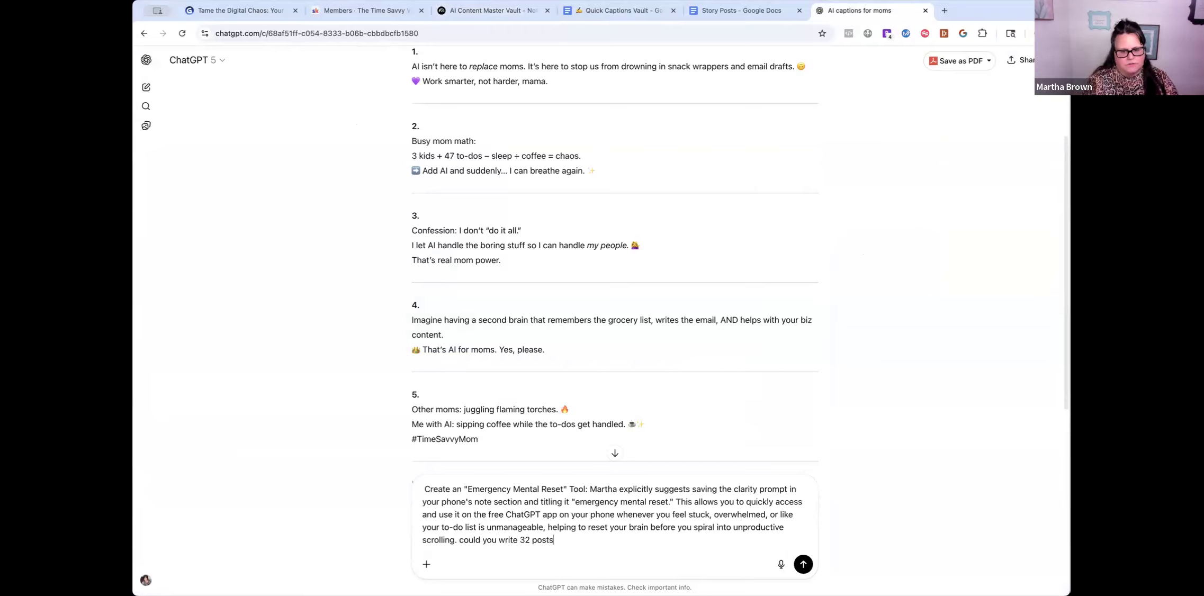
key(BackSpace)
text(posts that sound like me ab)
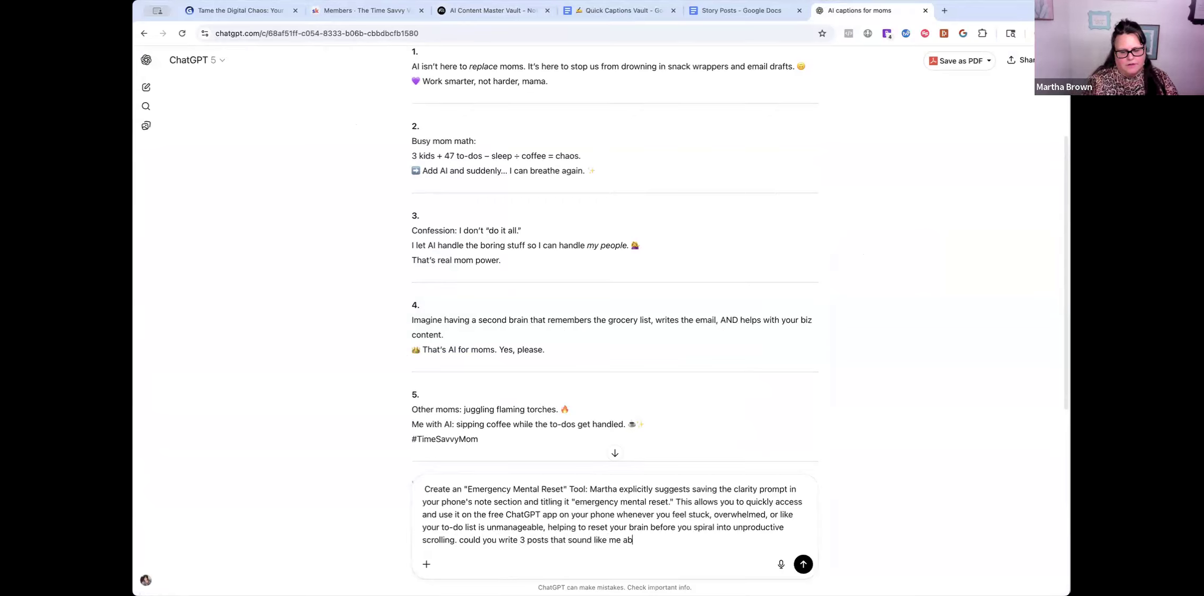
text(out this information please)
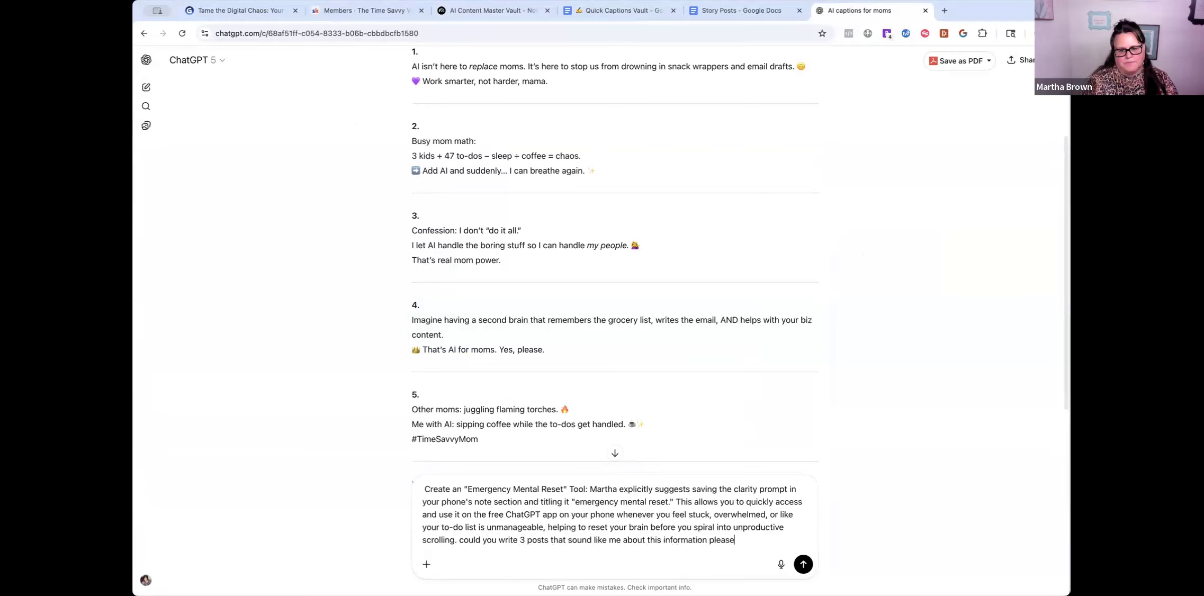
key(Return)
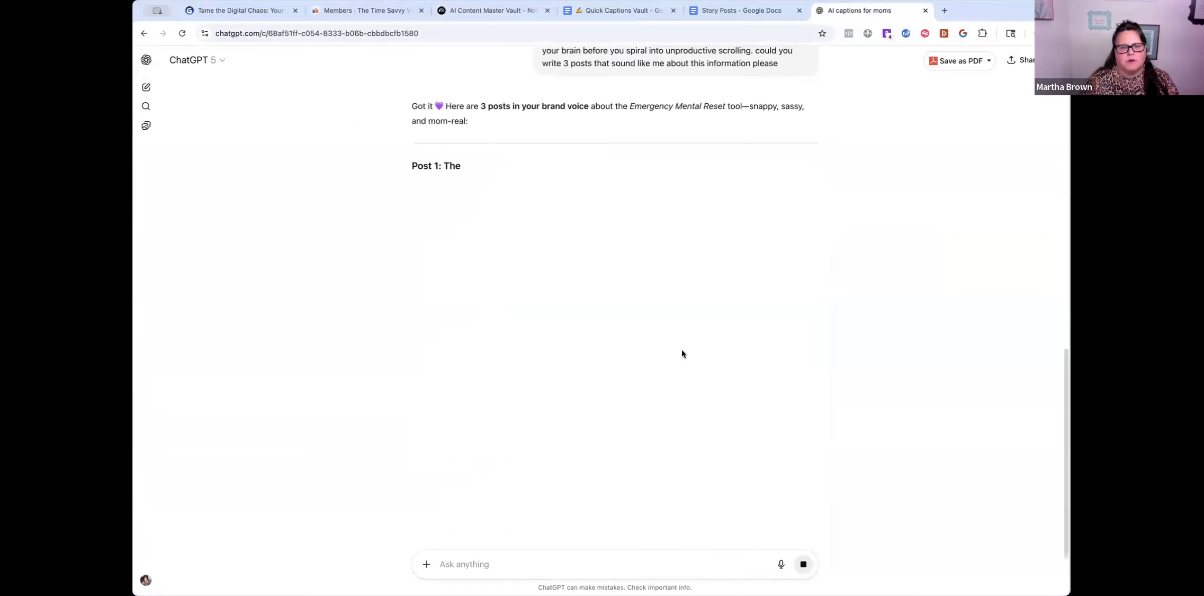
- Read through ChatGPT's three mom-voice posts, including 'The Hook + How-To'
scroll(601, 290, up, 5)
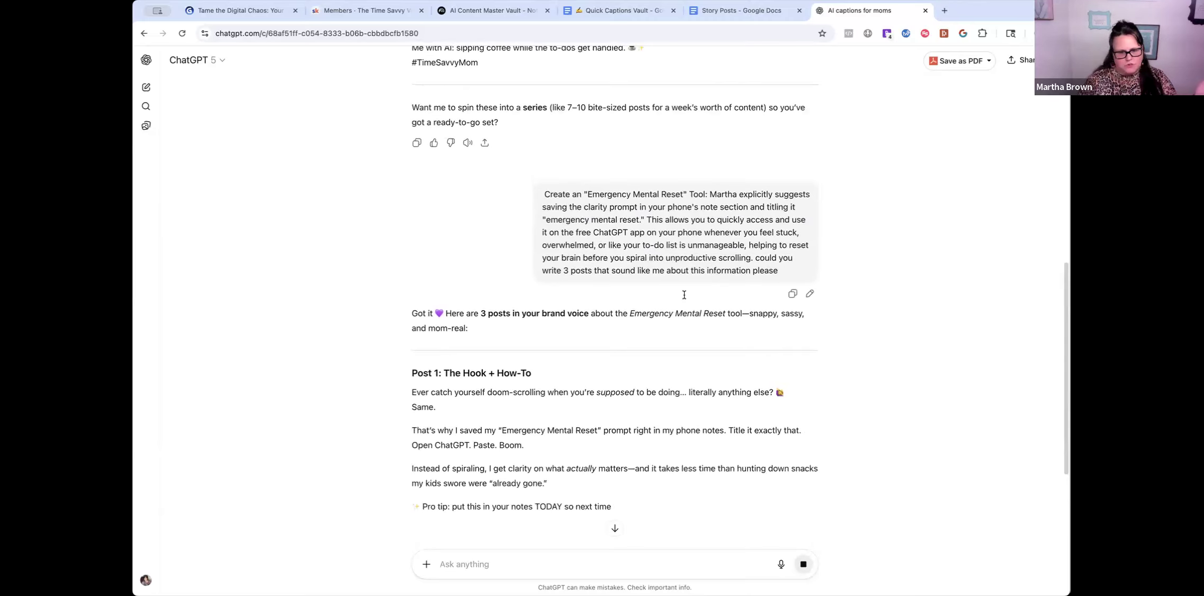
scroll(741, 376, down, 1)
scroll(740, 377, down, 3)
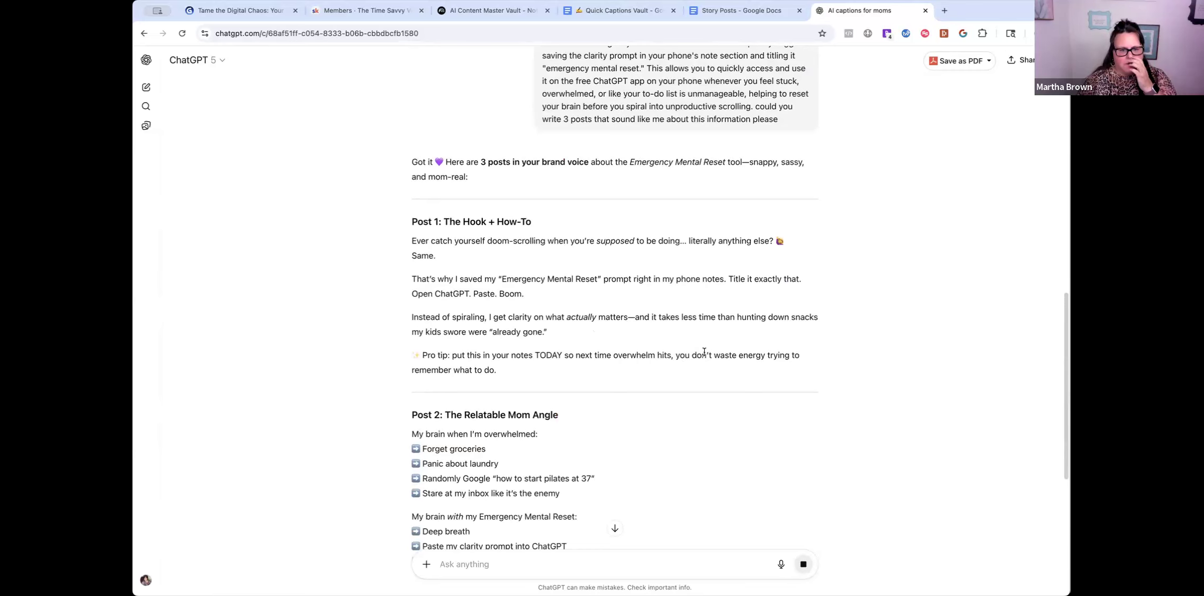
scroll(703, 352, down, 1)
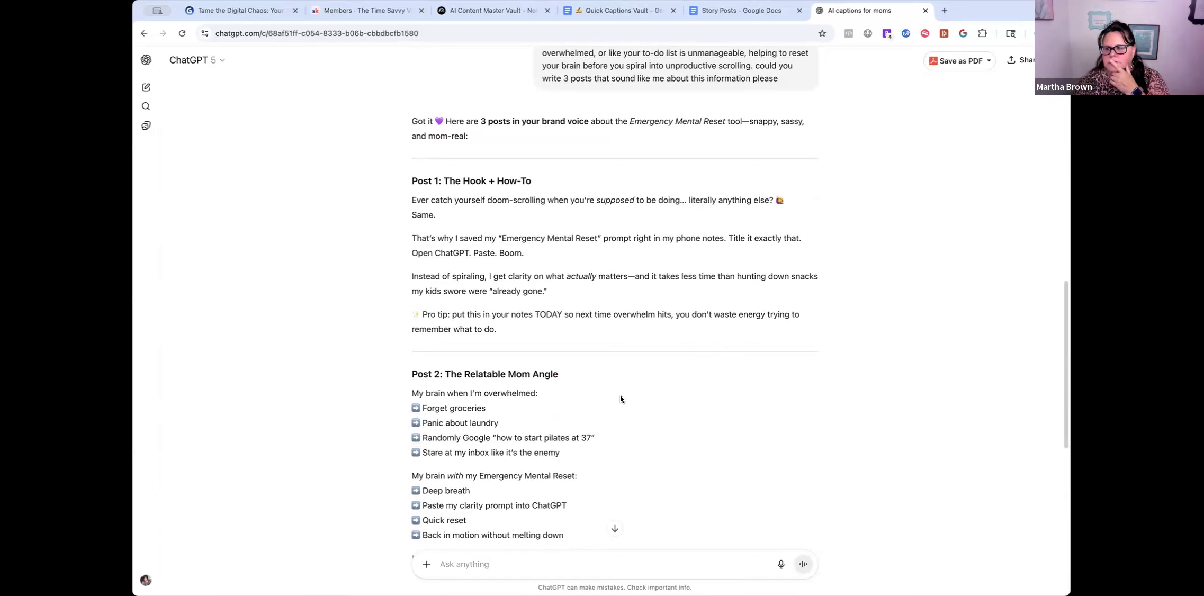
scroll(620, 396, down, 1)
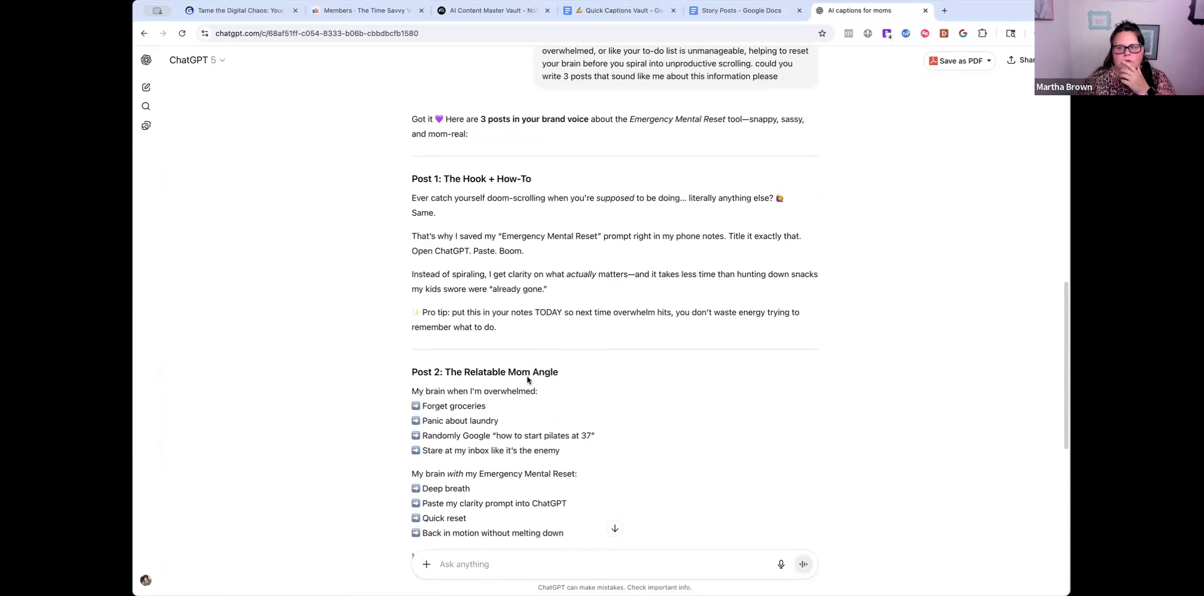
scroll(527, 376, down, 1)
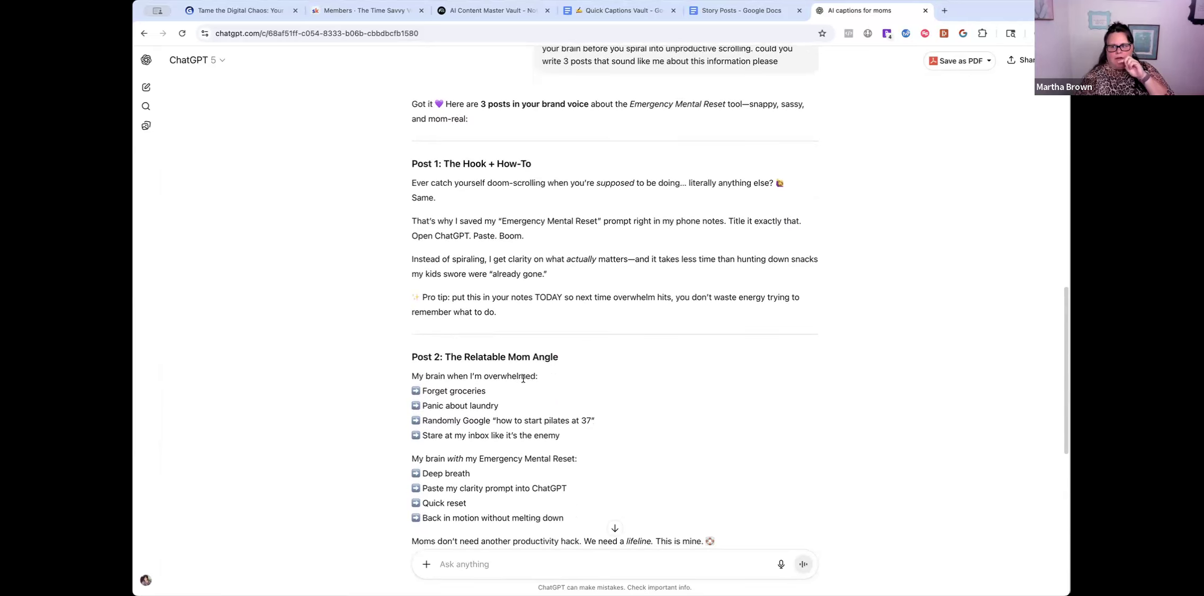
scroll(499, 338, up, 1)
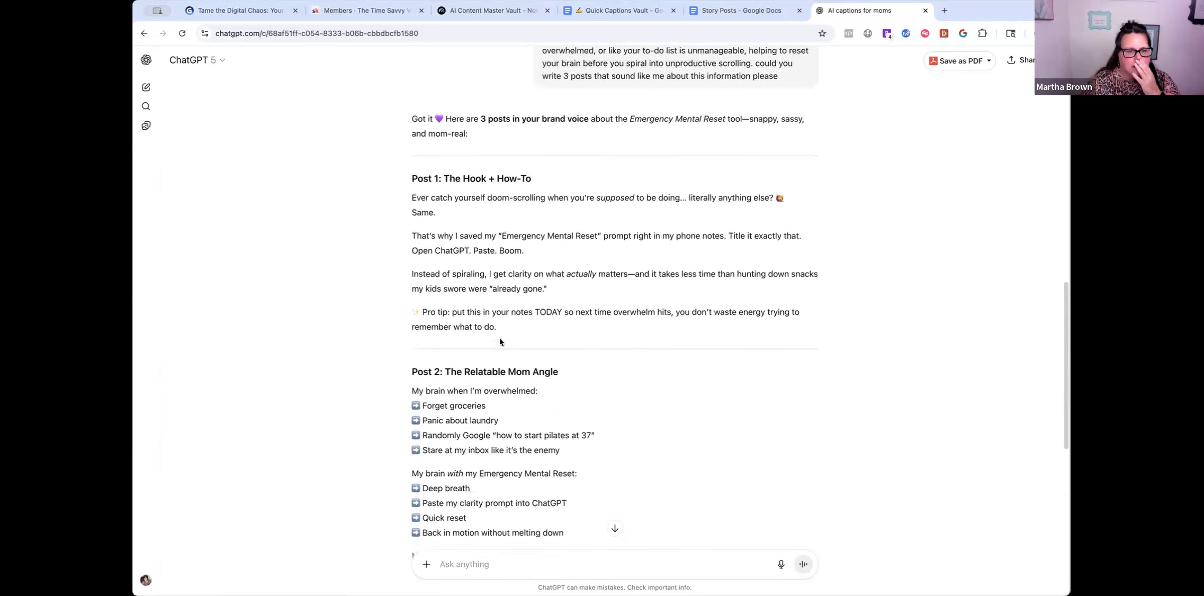
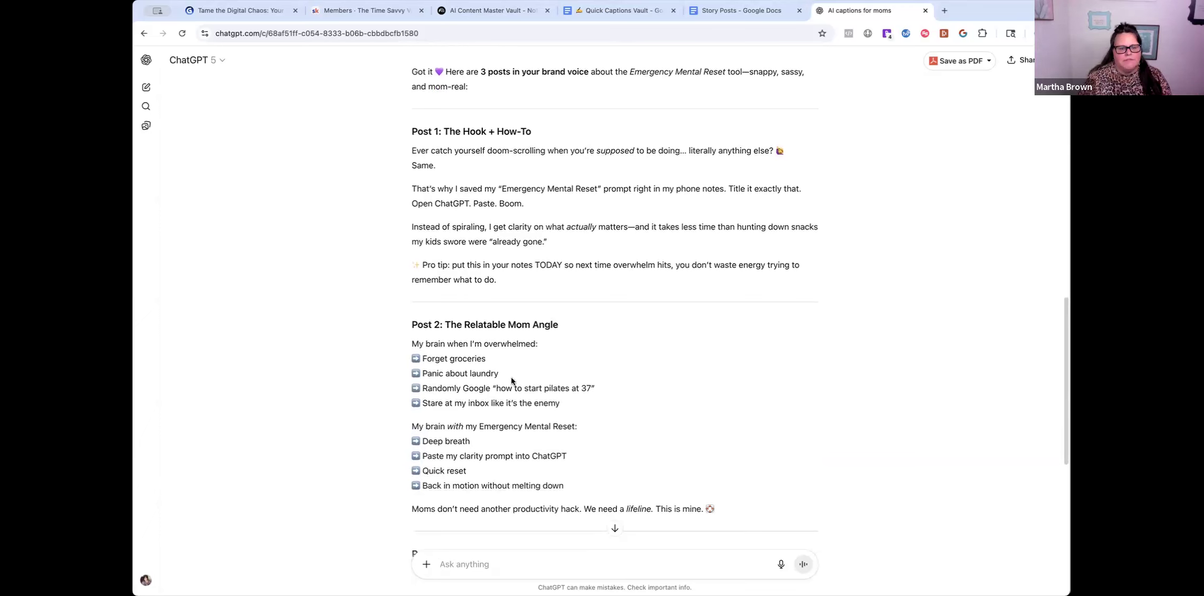
- Copy ChatGPT's entire reply with the three Emergency Mental Reset posts, ending at 'Post 3'
scroll(518, 381, down, 5)
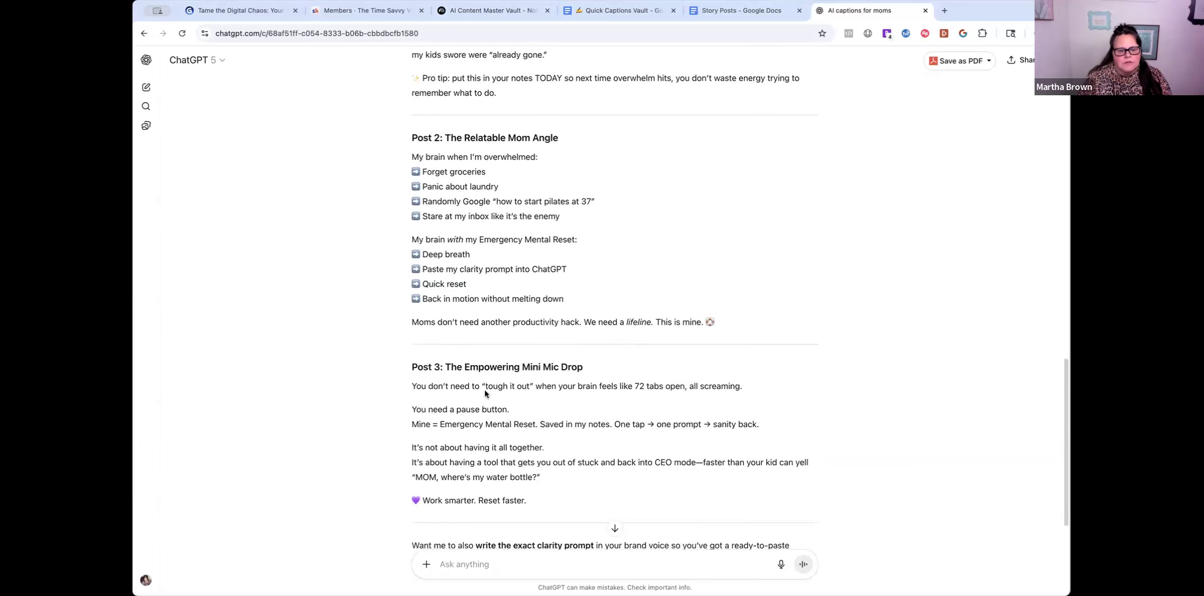
scroll(530, 453, down, 3)
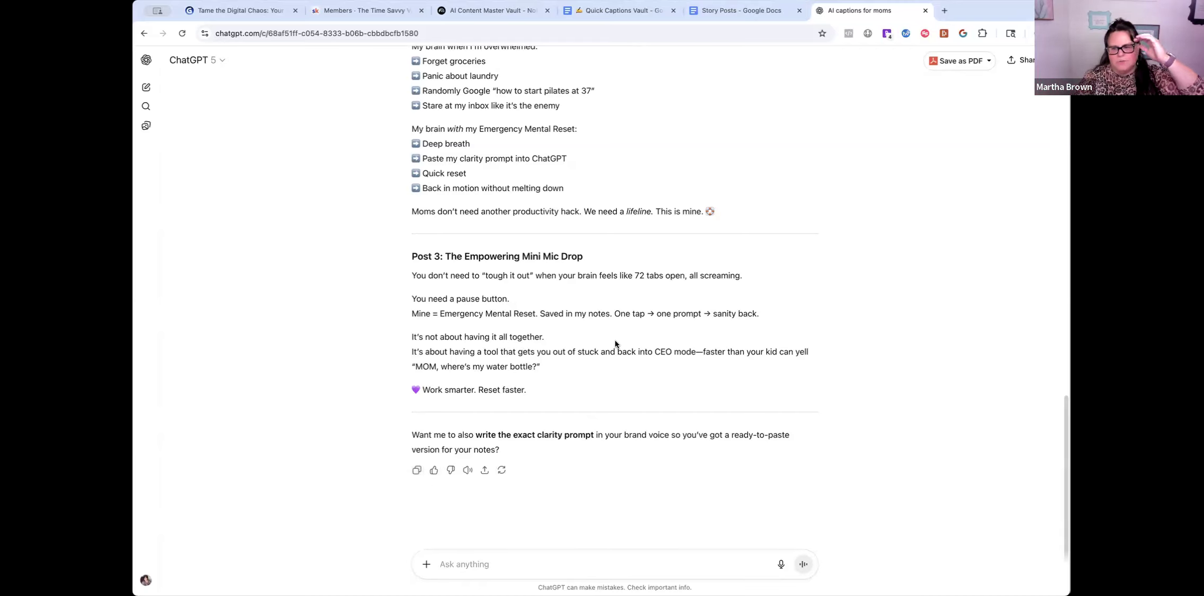
click(415, 469)
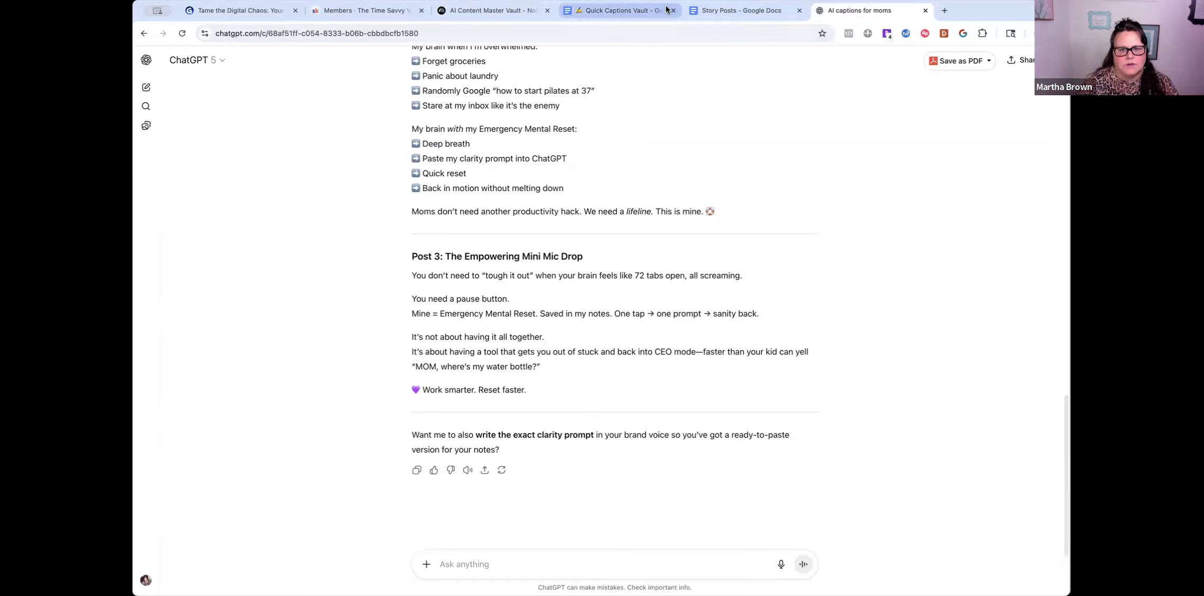
- In AI Content Master Vault, start a Video Overview and open the ChatGPT Prompts mind map
click(480, 12)
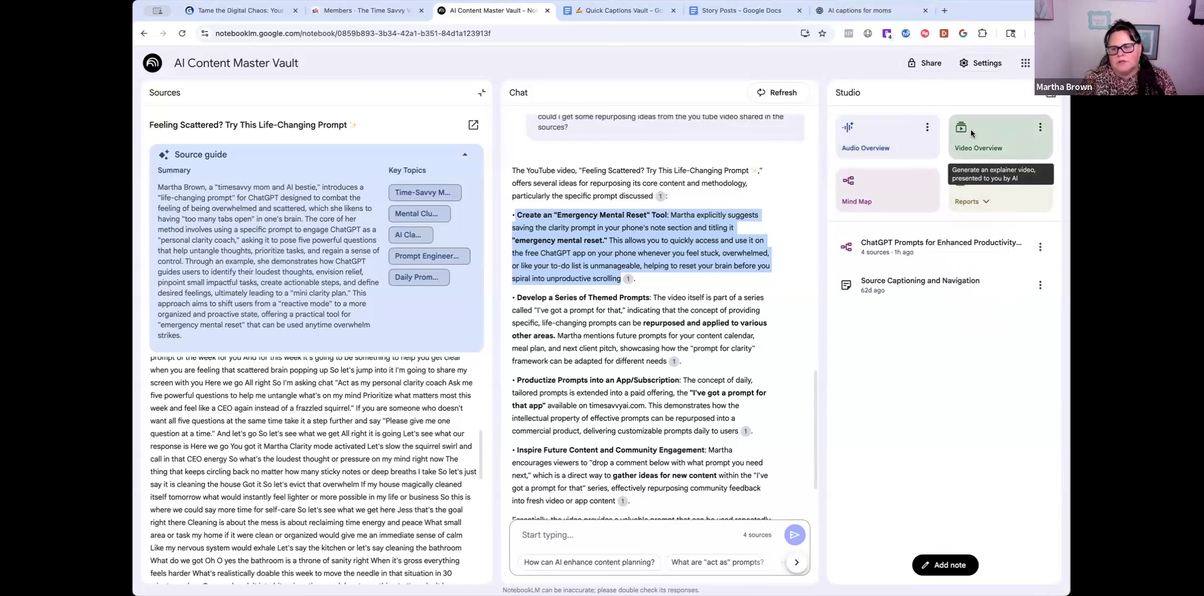
click(982, 147)
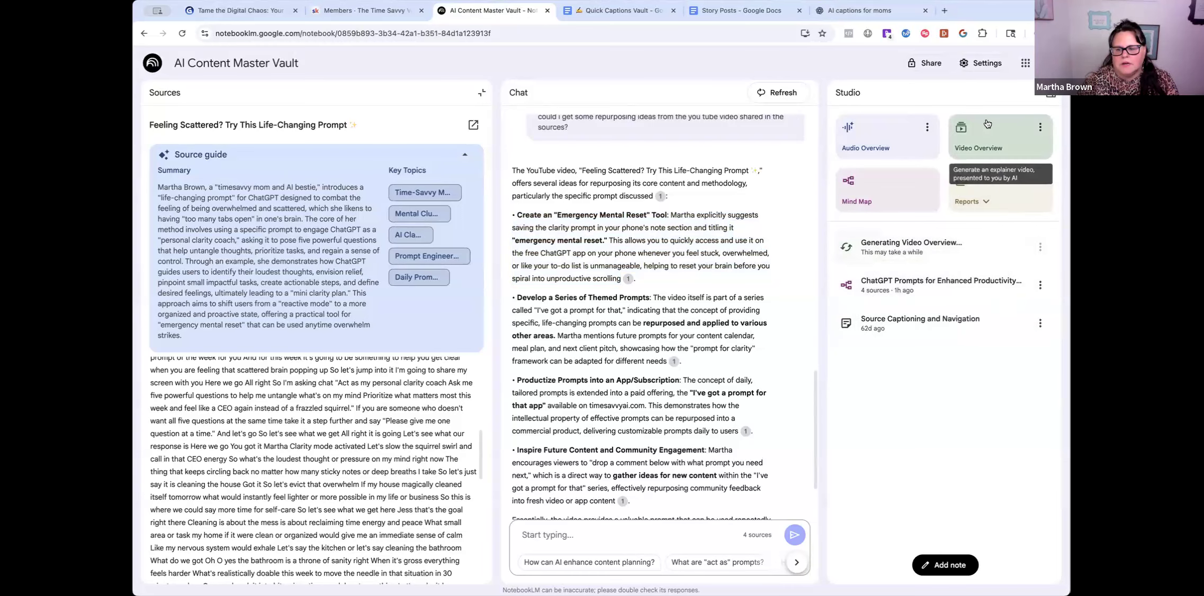
click(884, 288)
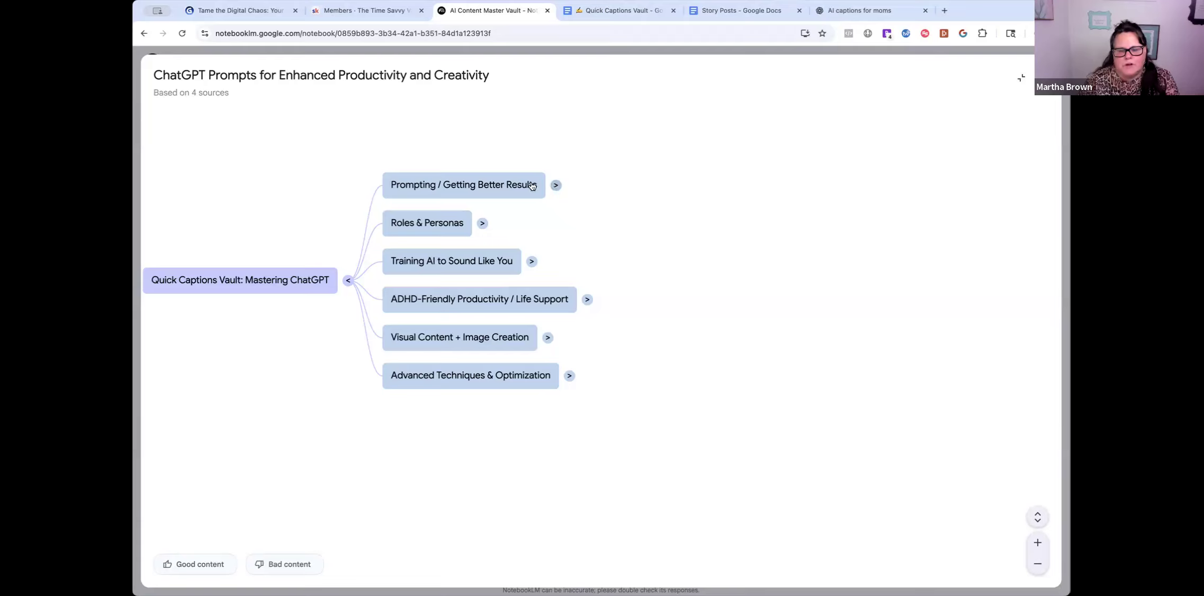
- Expand Roles & Personas, Benefits, Use 'Act As' Prompts and Visual Content + Image Creation, then exit full screen
click(482, 224)
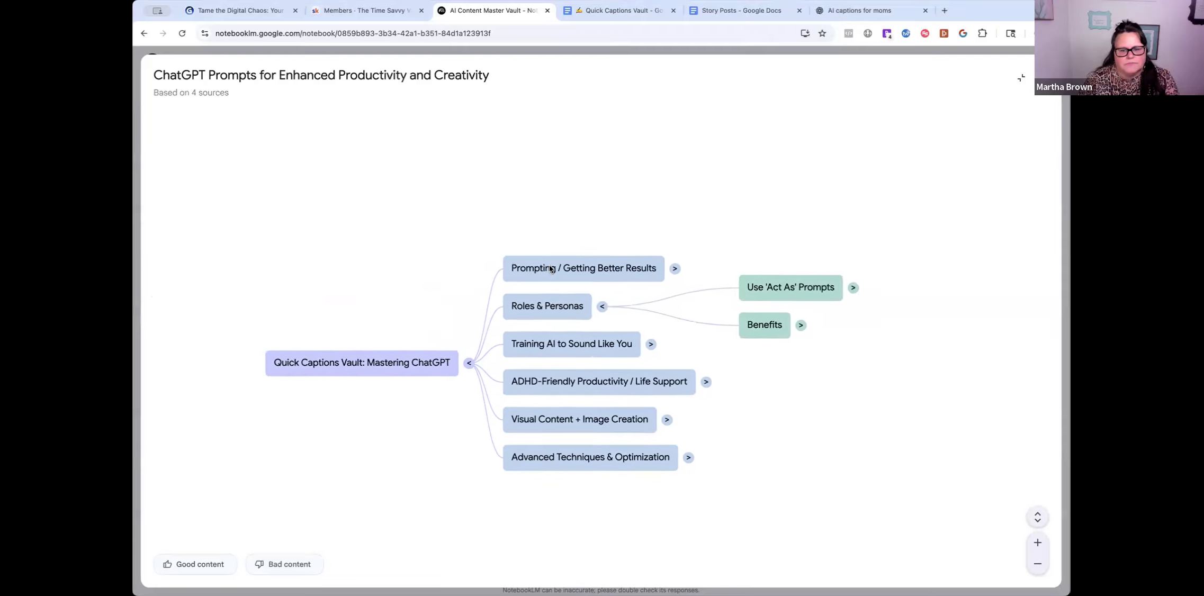
click(824, 340)
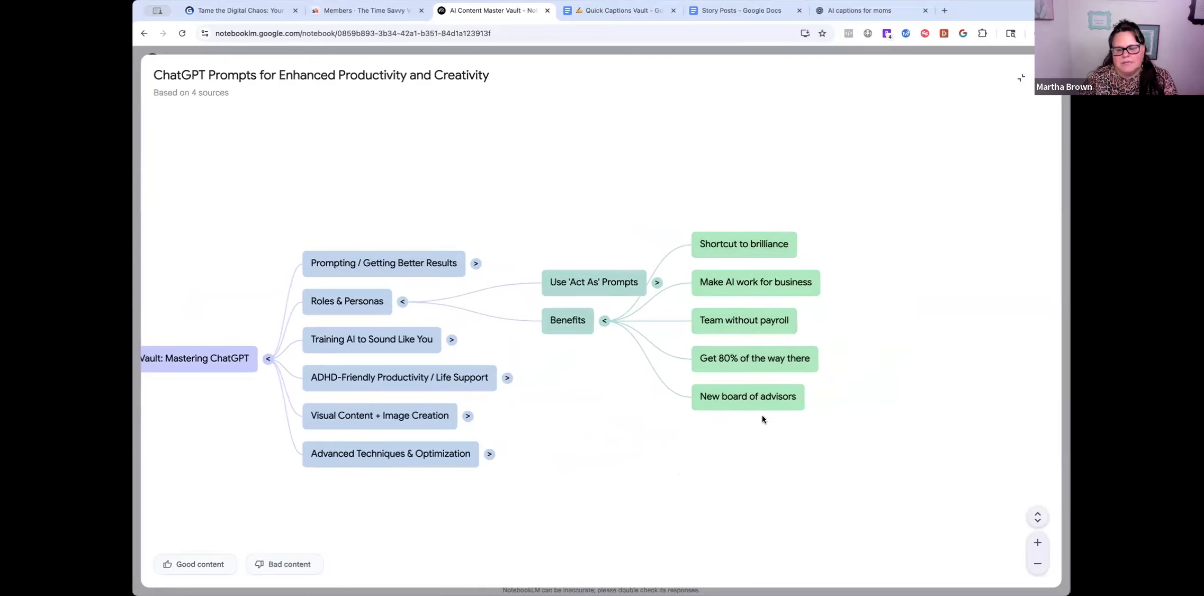
click(657, 282)
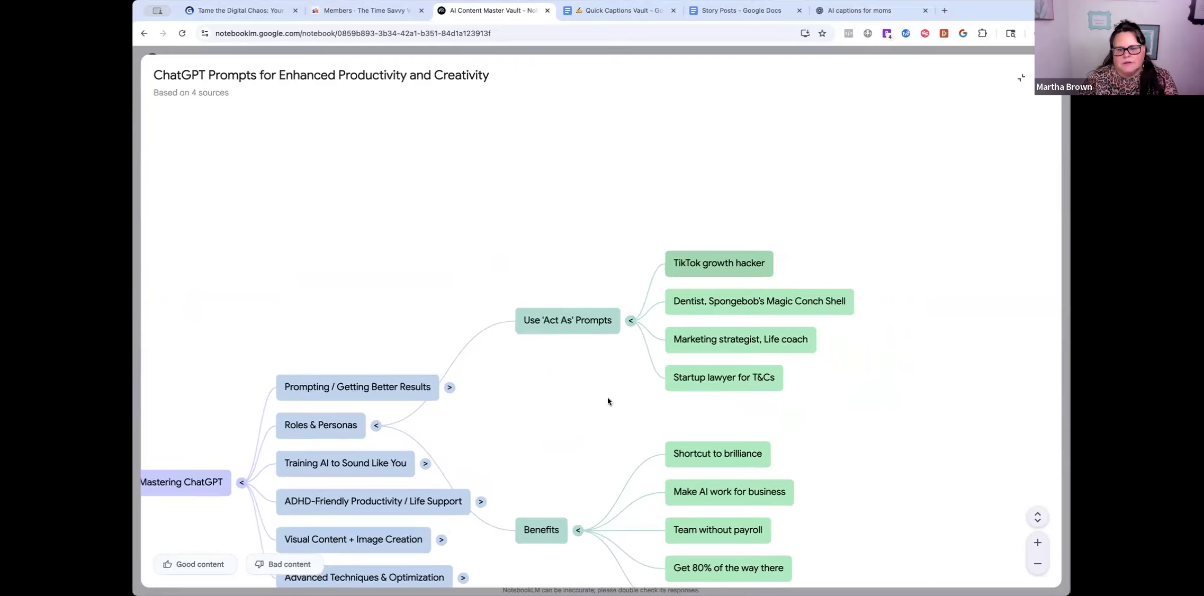
scroll(579, 414, down, 3)
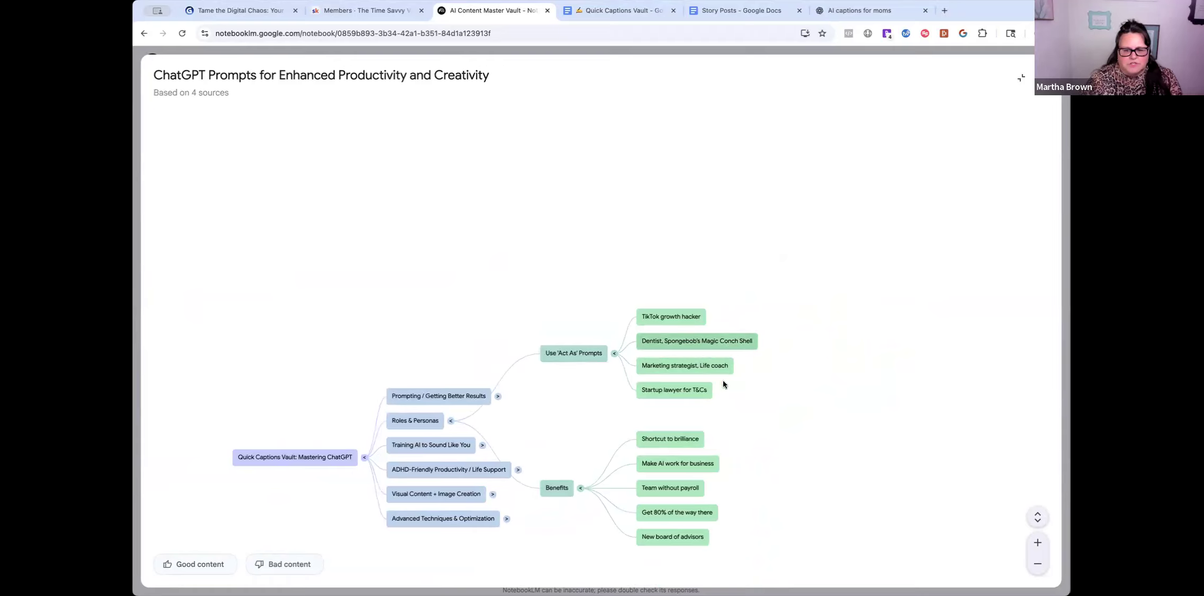
click(492, 495)
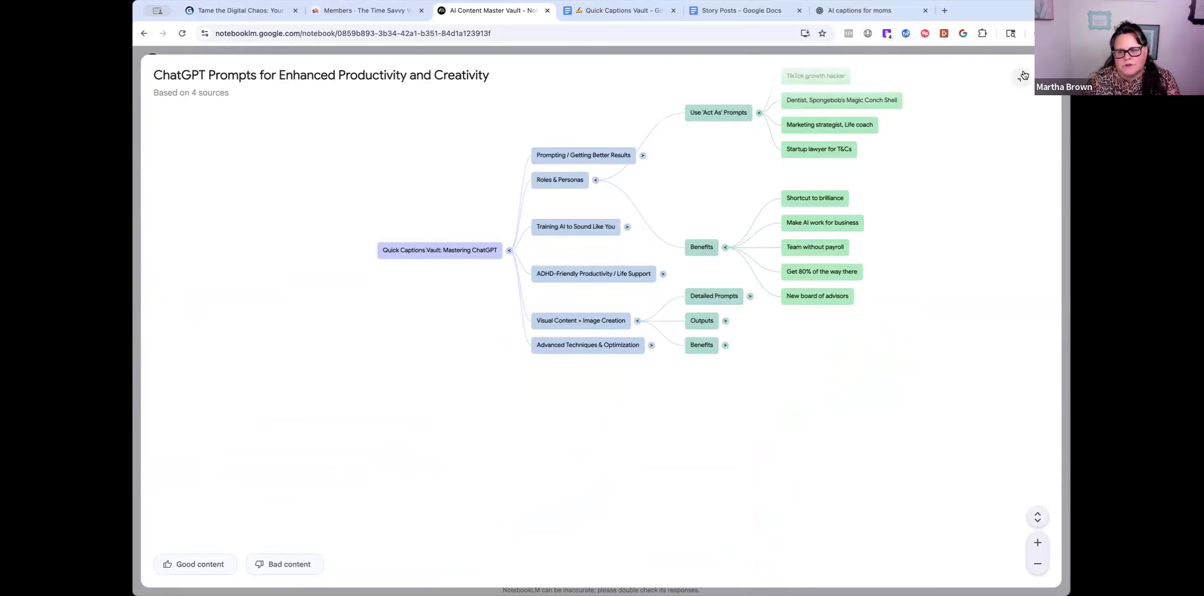
click(1021, 80)
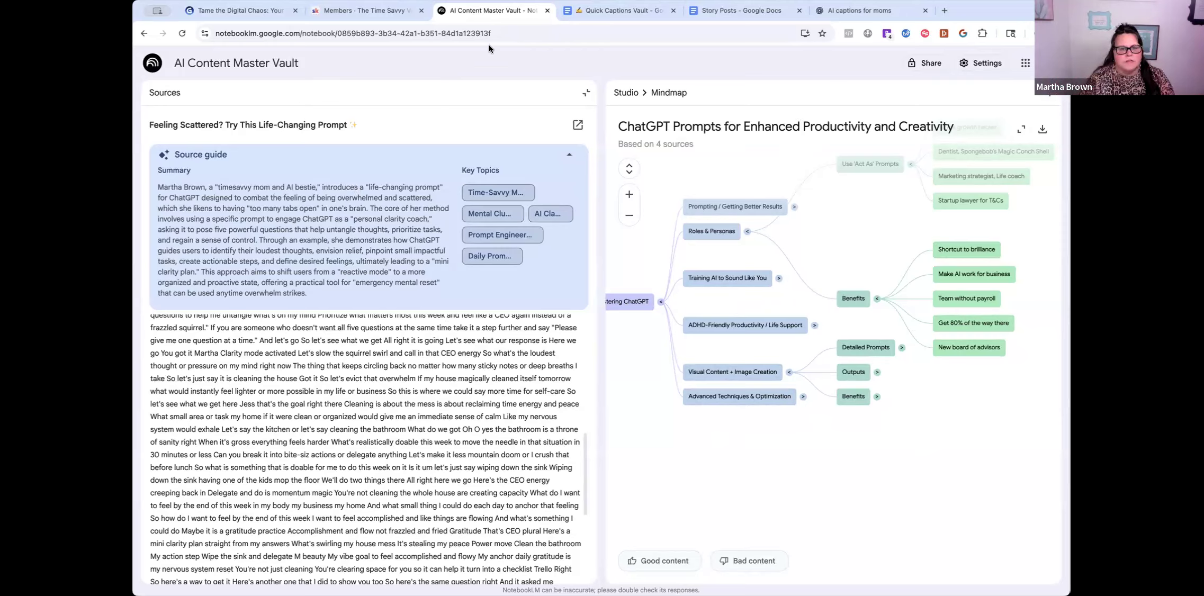
- Open the Ai prompts notebook from the notebook list, then bring up the Time Savvy Vault members page
click(151, 67)
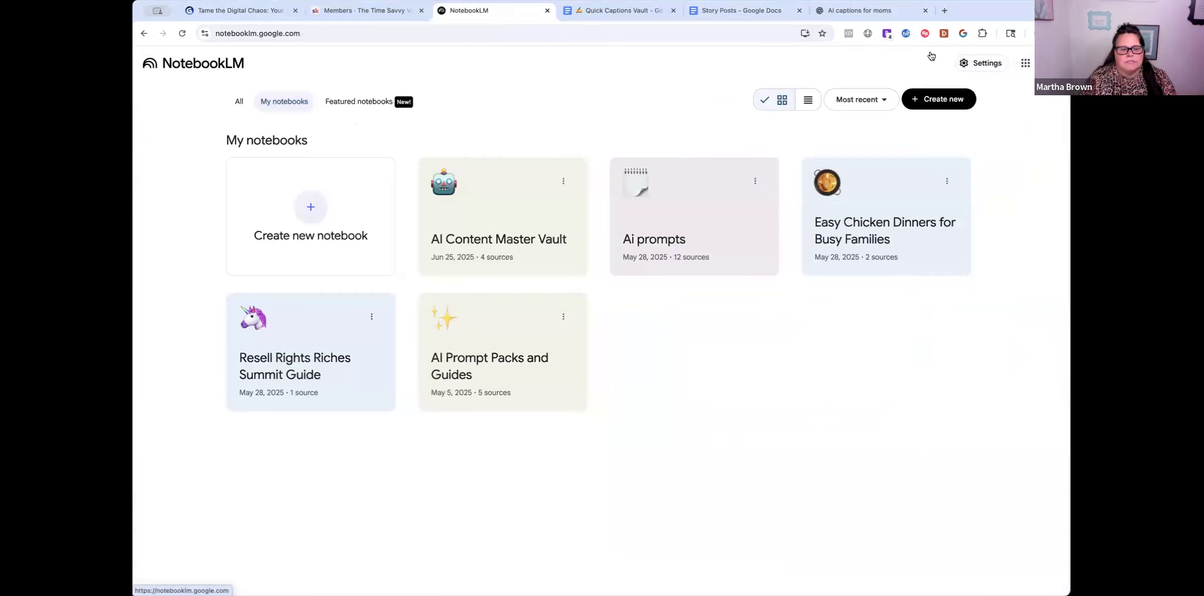
click(687, 224)
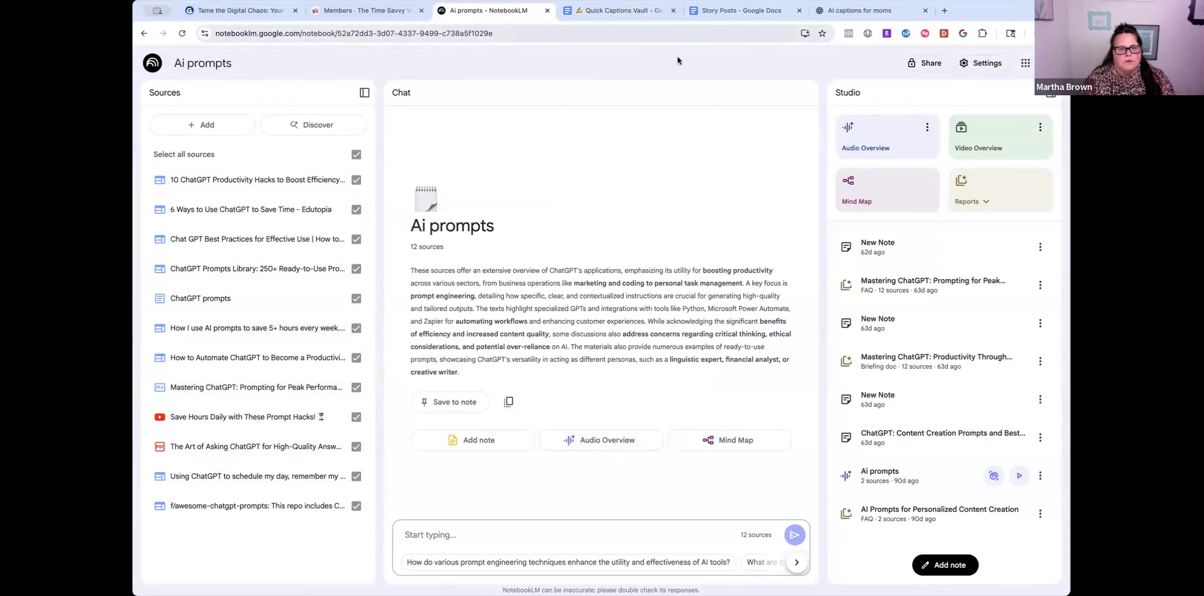
click(365, 12)
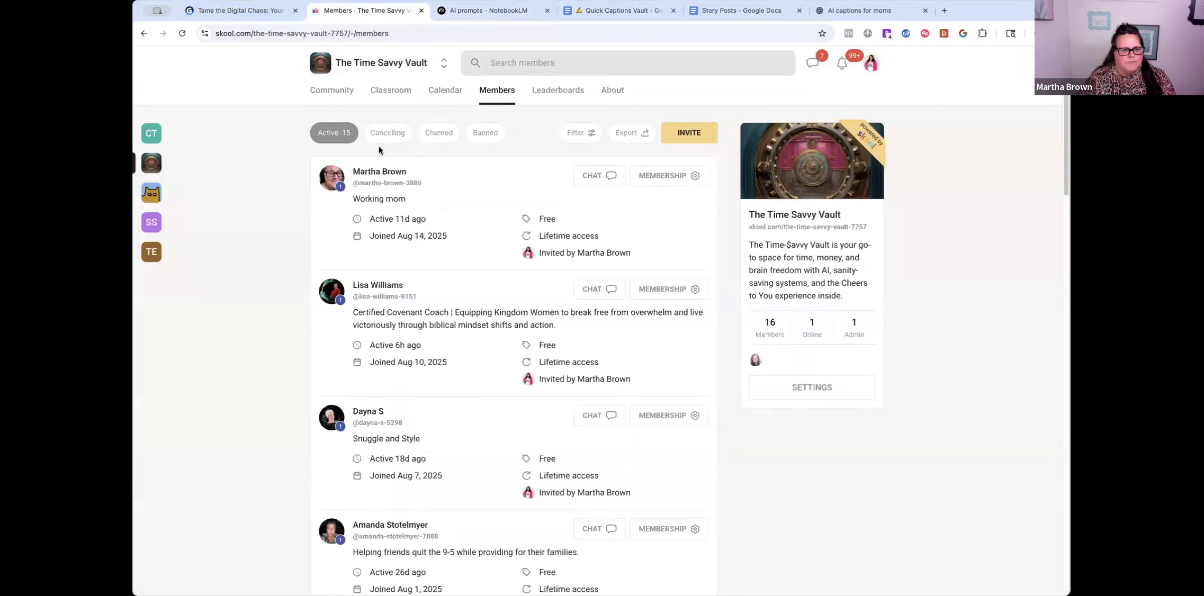
- Open the Prompt Like A Mom Club's 'Drop 1: TIME BATCH LIKE A BOSS' lesson in Classroom
click(391, 91)
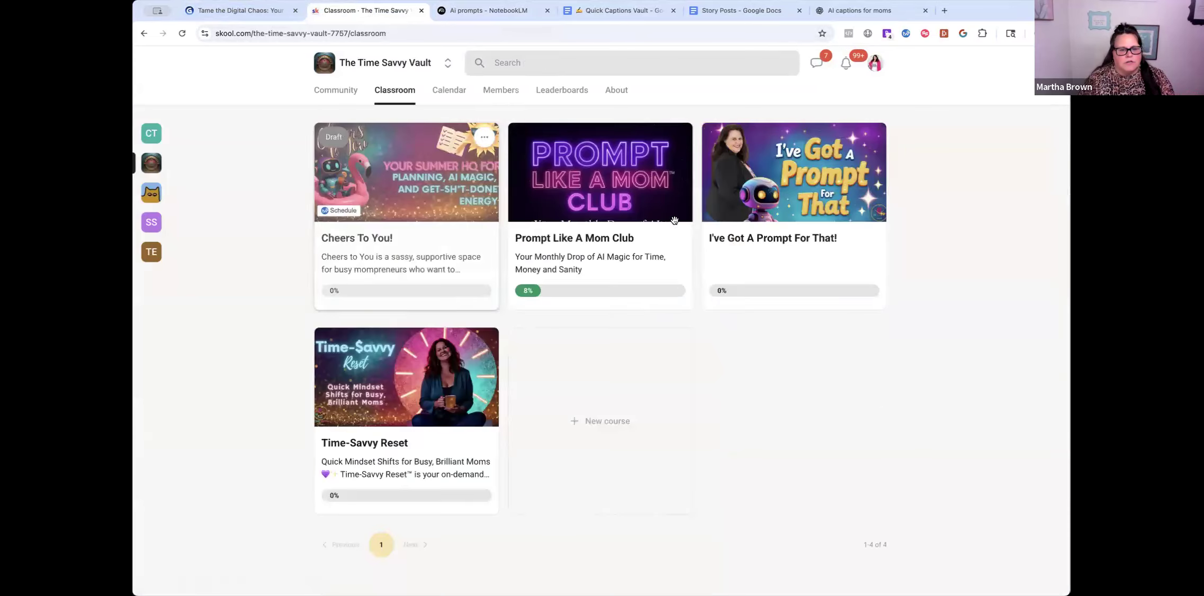
click(608, 189)
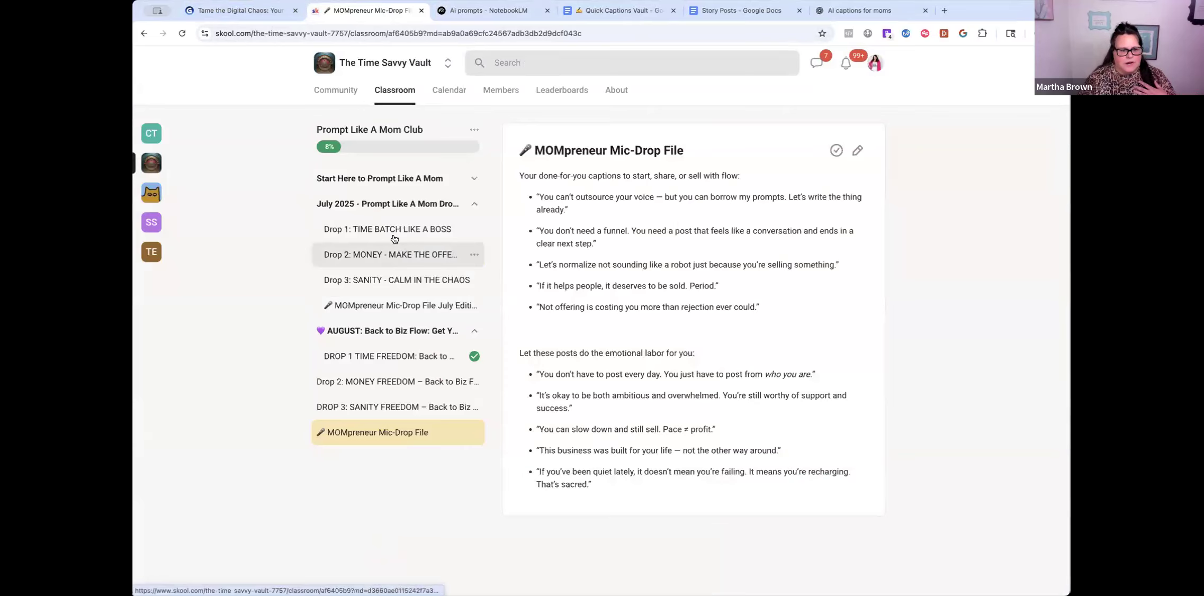
click(352, 229)
scroll(621, 364, down, 10)
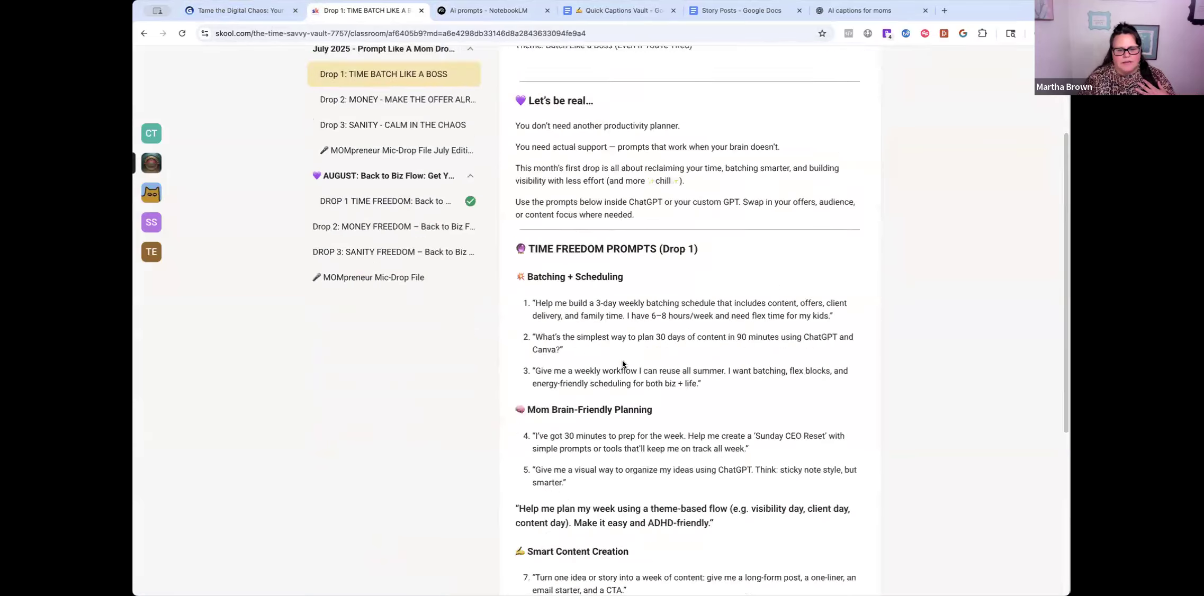
scroll(622, 360, up, 8)
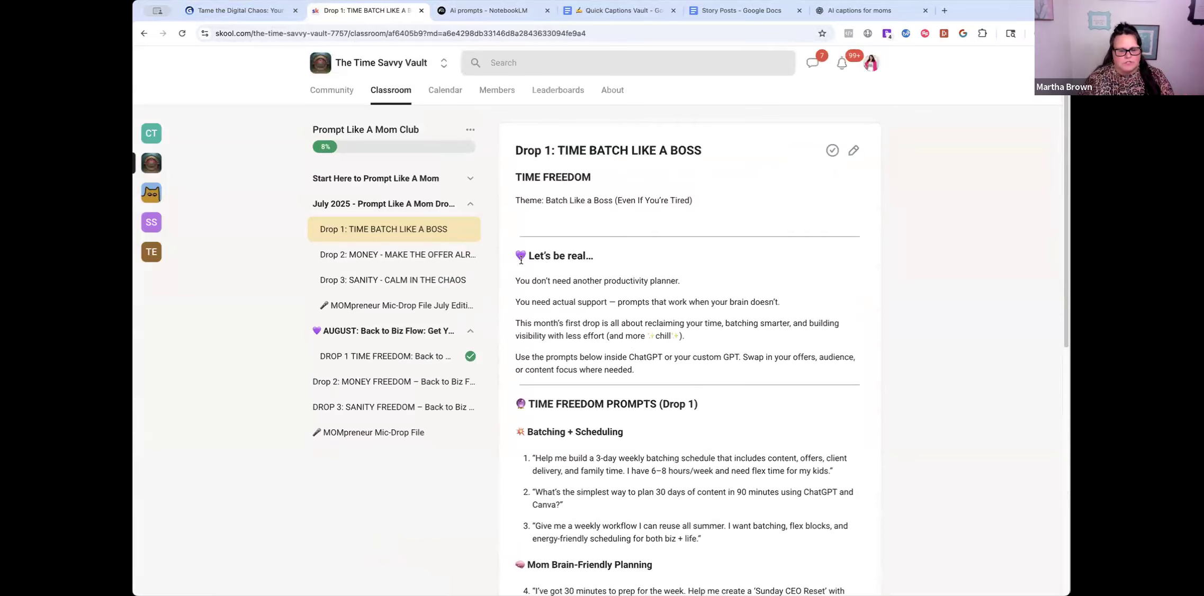
- Select the lesson's prompts text, then return to the Ai prompts notebook
drag(515, 248, 720, 412)
scroll(694, 432, down, 5)
scroll(694, 435, down, 4)
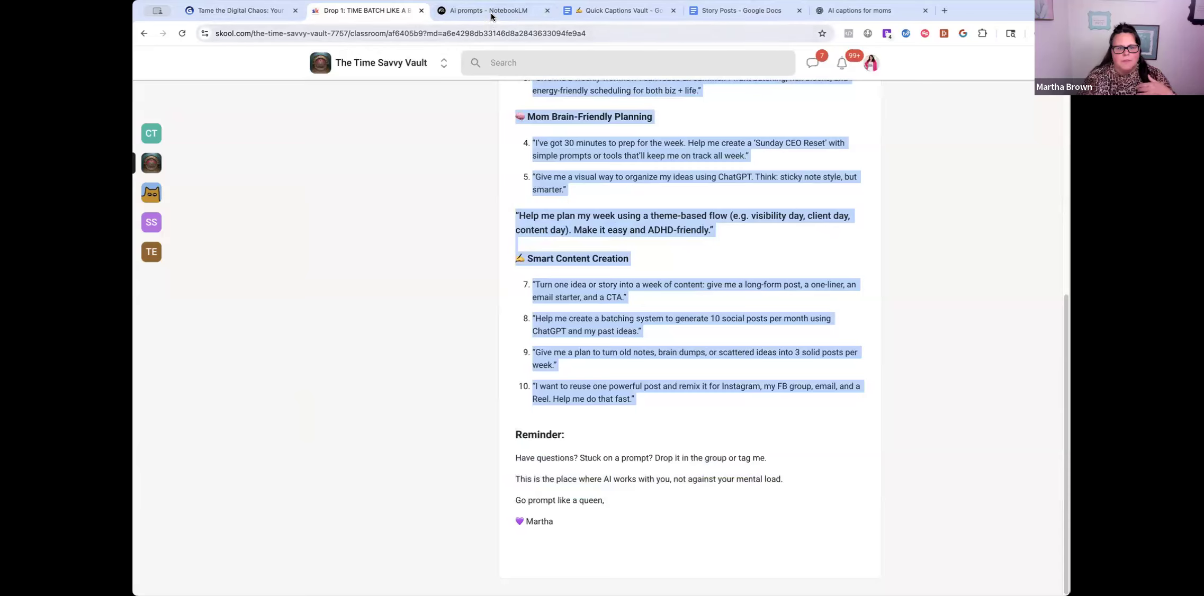
click(493, 12)
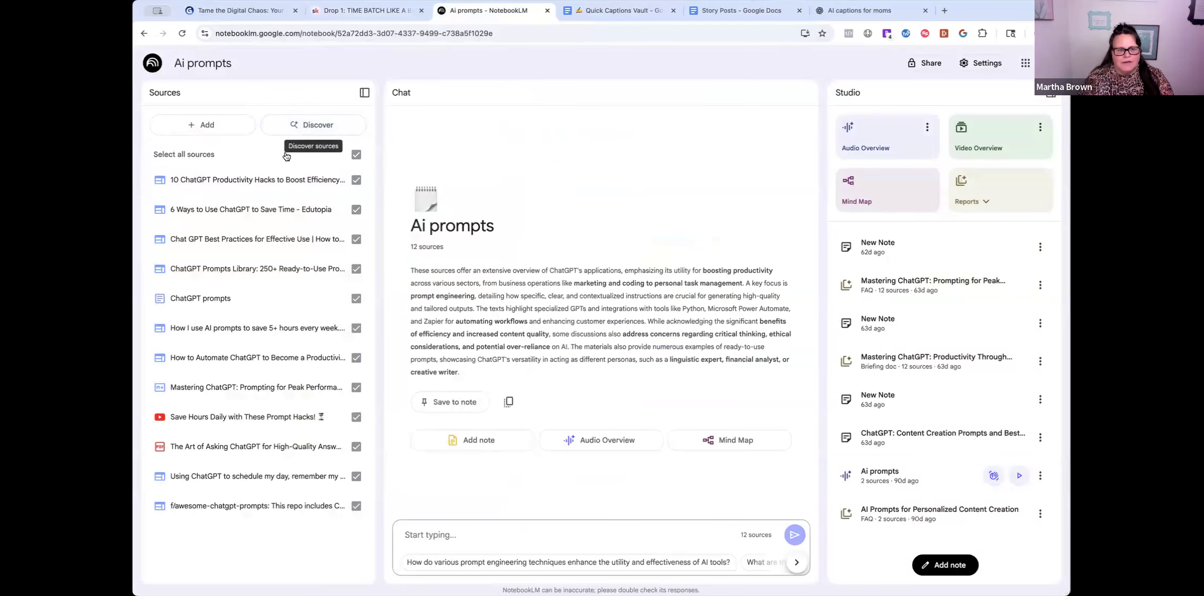
- Reopen the Ai prompts notebook and ask it 'getting things done faster?'
click(152, 63)
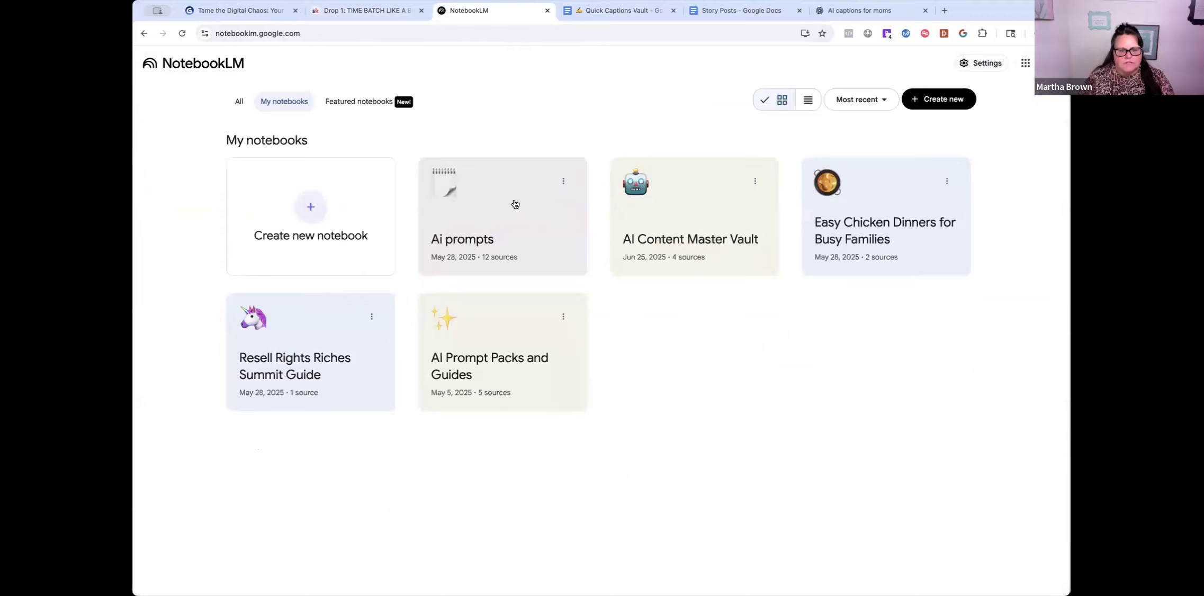
click(515, 233)
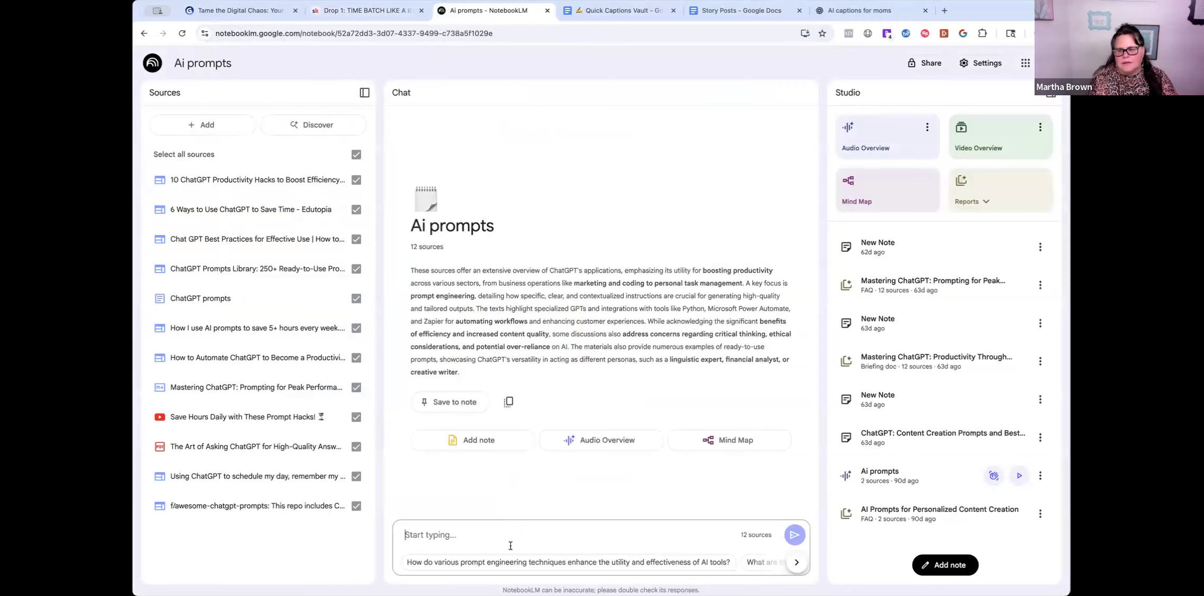
text(gettig things done)
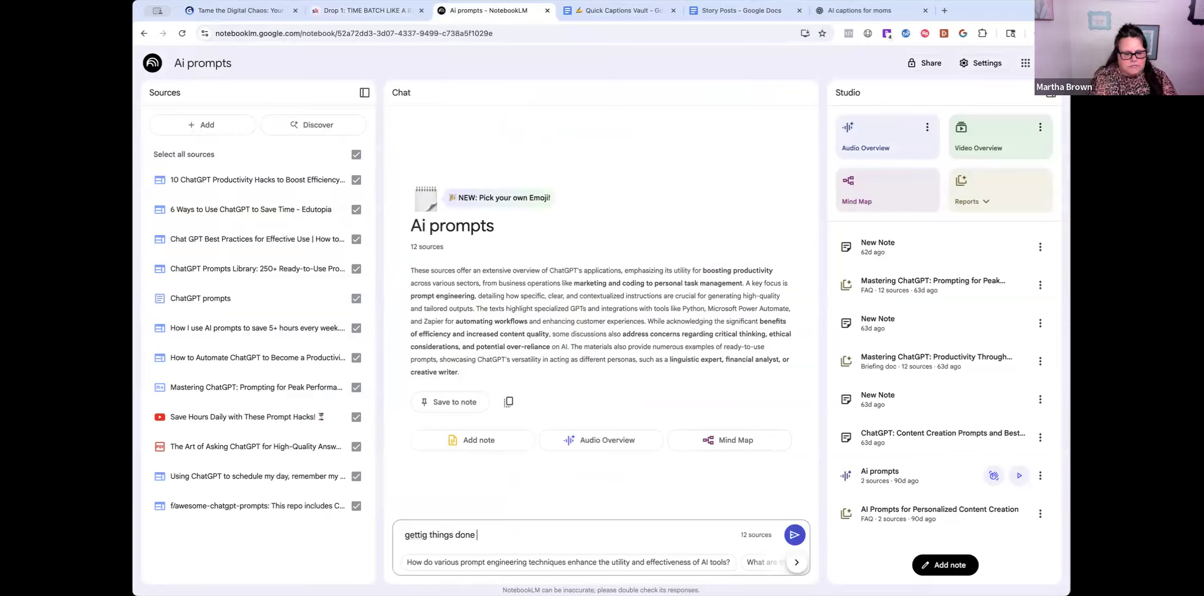
key(BackSpace)
key(BackSpace)
key(BackSpace)
key(BackSpace)
key(BackSpace)
key(BackSpace)
text(ng things don)
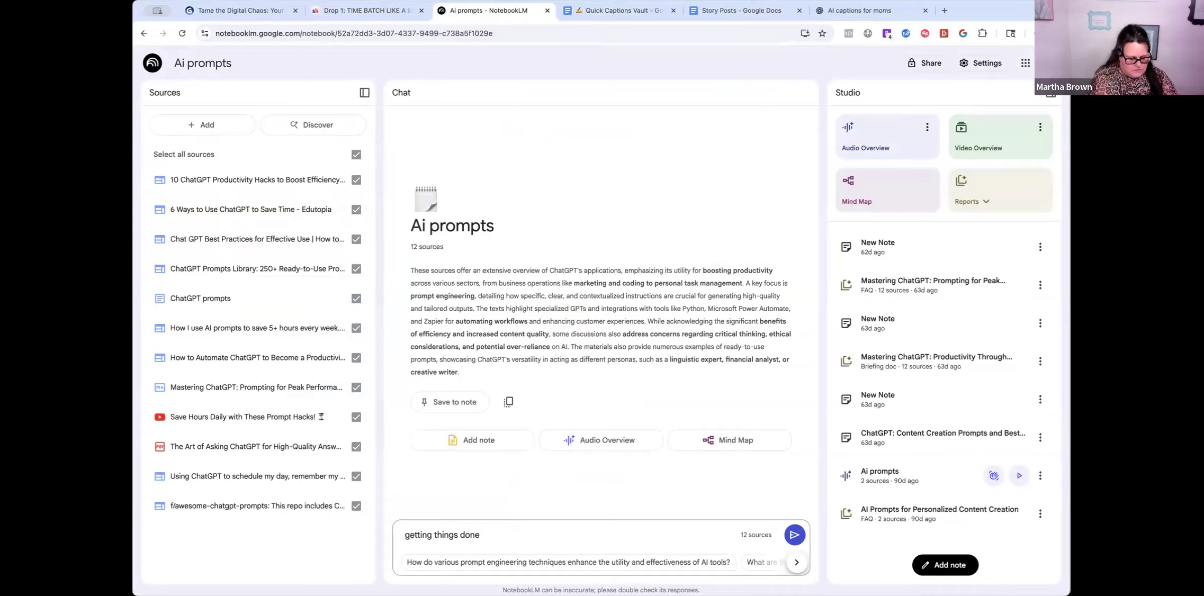
key(BackSpace)
key(BackSpace)
key(BackSpace)
text(fas)
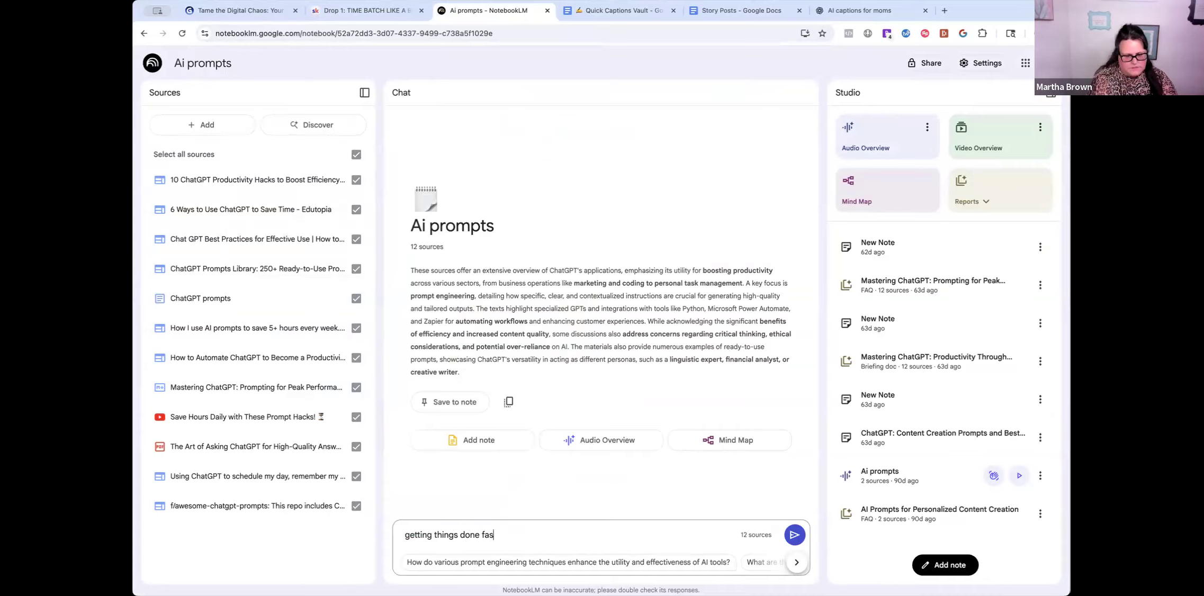
text(ter?)
key(Return)
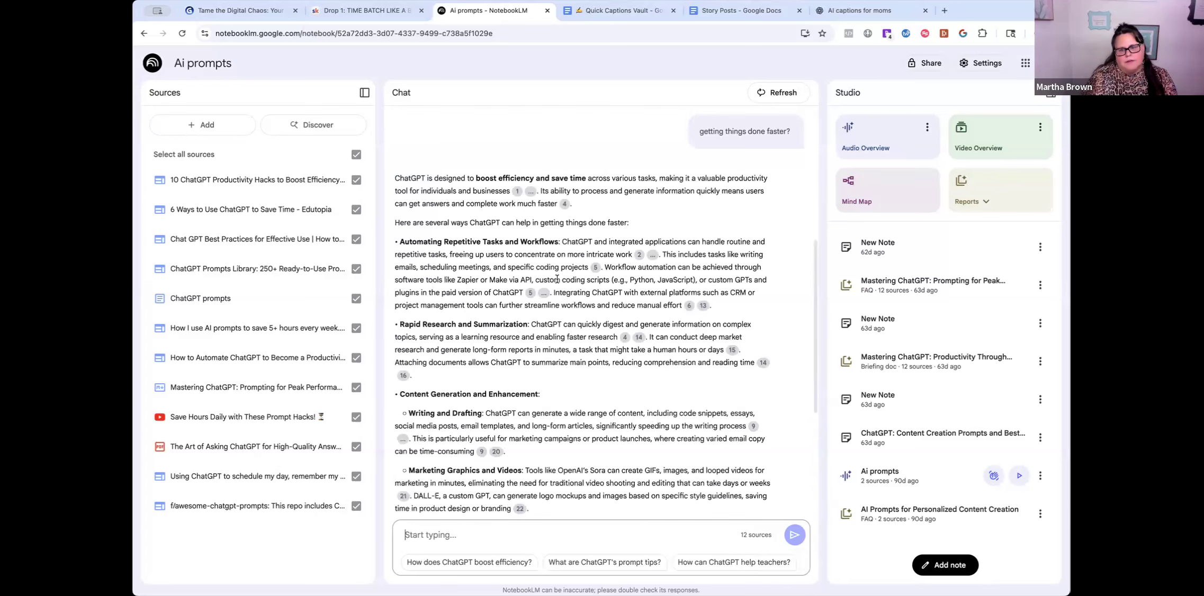
- Read the answer, glance back at the Drop 1 lesson, then return to My notebooks
scroll(534, 326, down, 2)
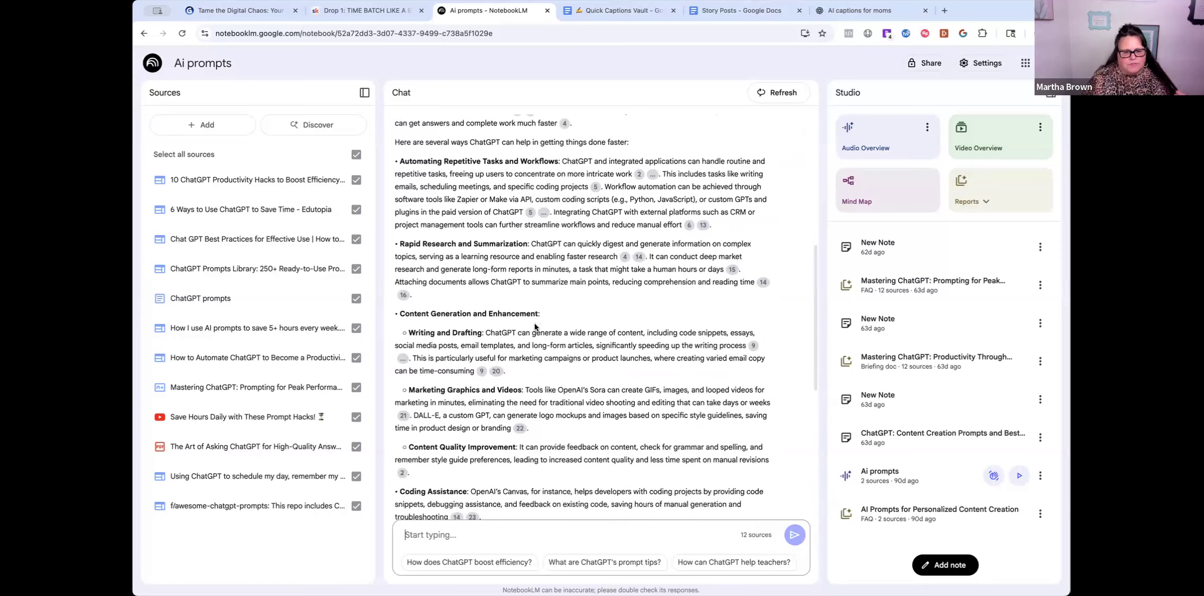
scroll(535, 326, down, 4)
scroll(564, 369, down, 5)
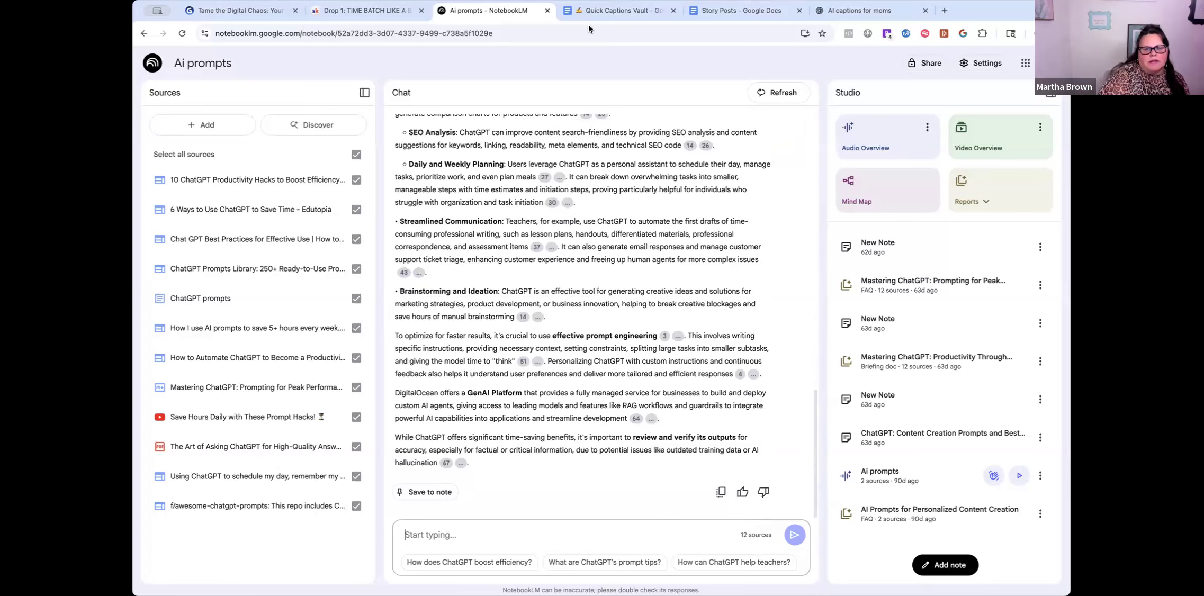
click(365, 11)
click(486, 10)
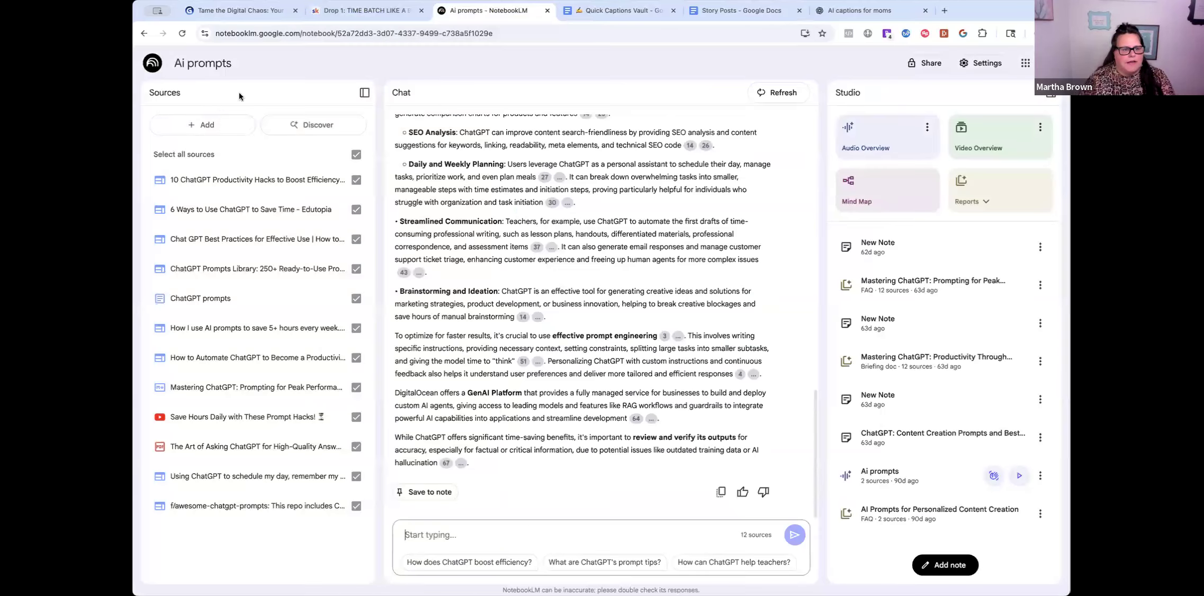
click(159, 67)
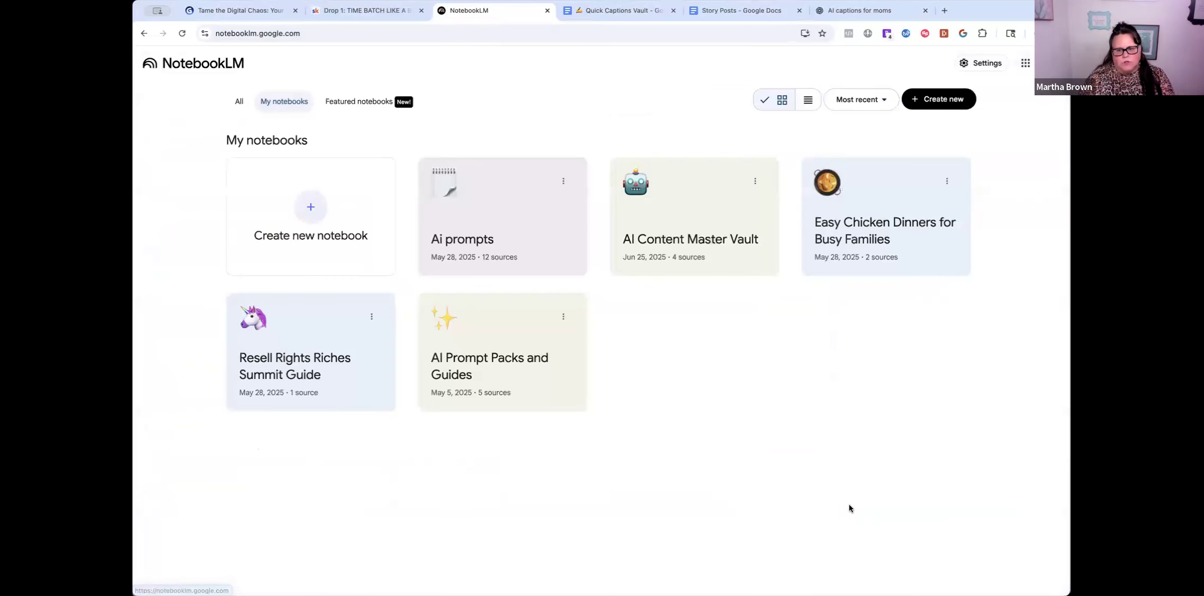
- In Easy Chicken Dinners for Busy Families, discover web sources for 'wasy chicken dinnter recipes for my fam'
click(876, 233)
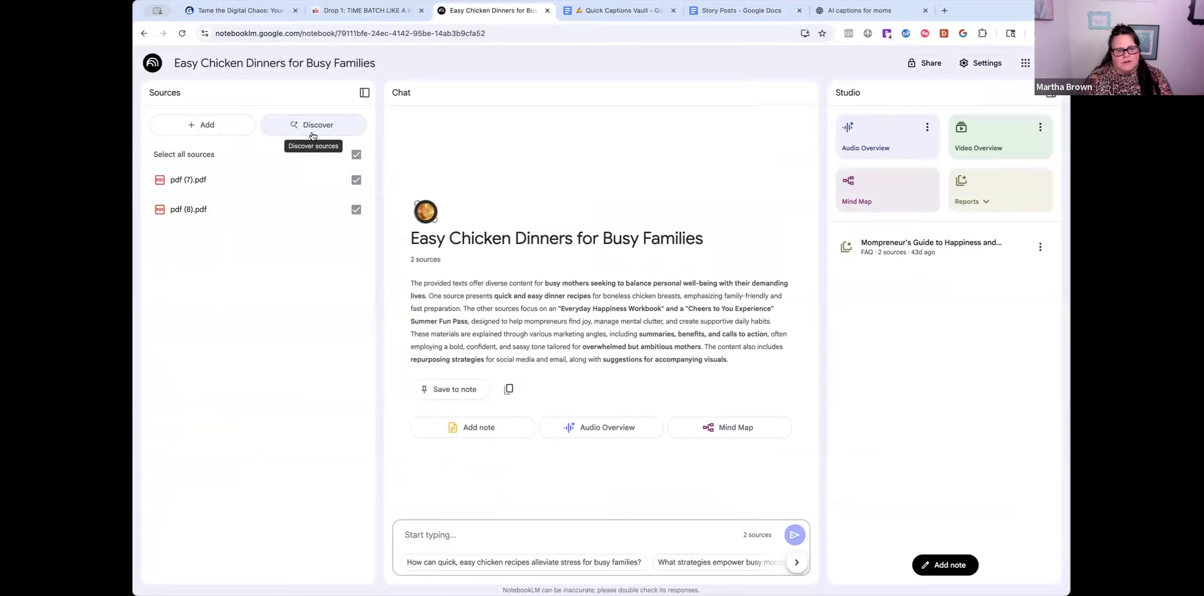
click(299, 122)
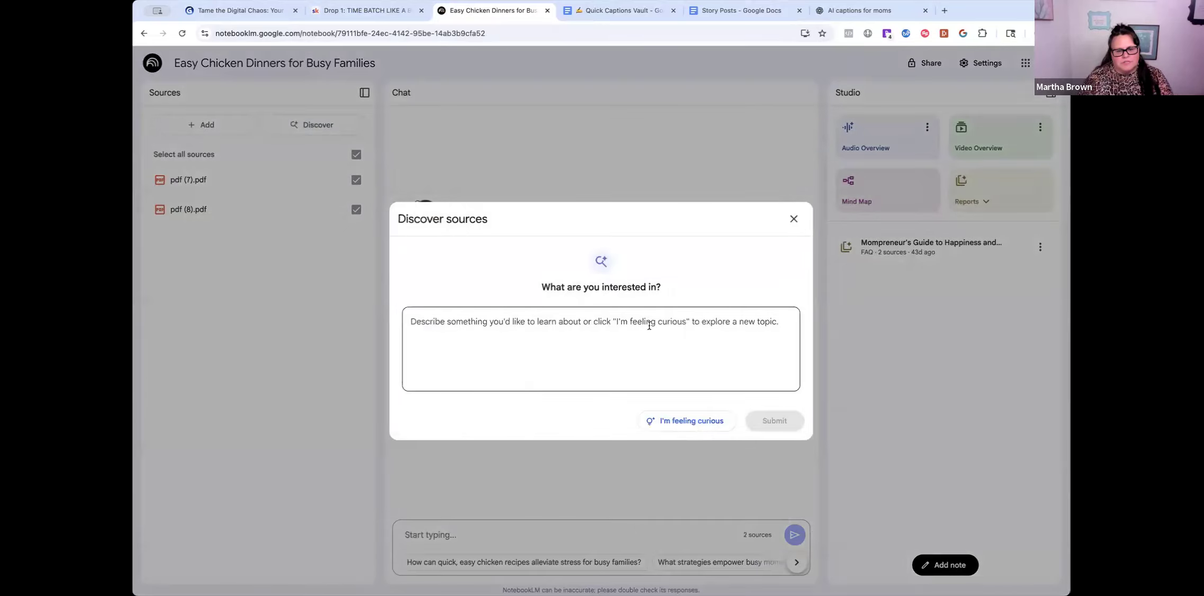
click(446, 336)
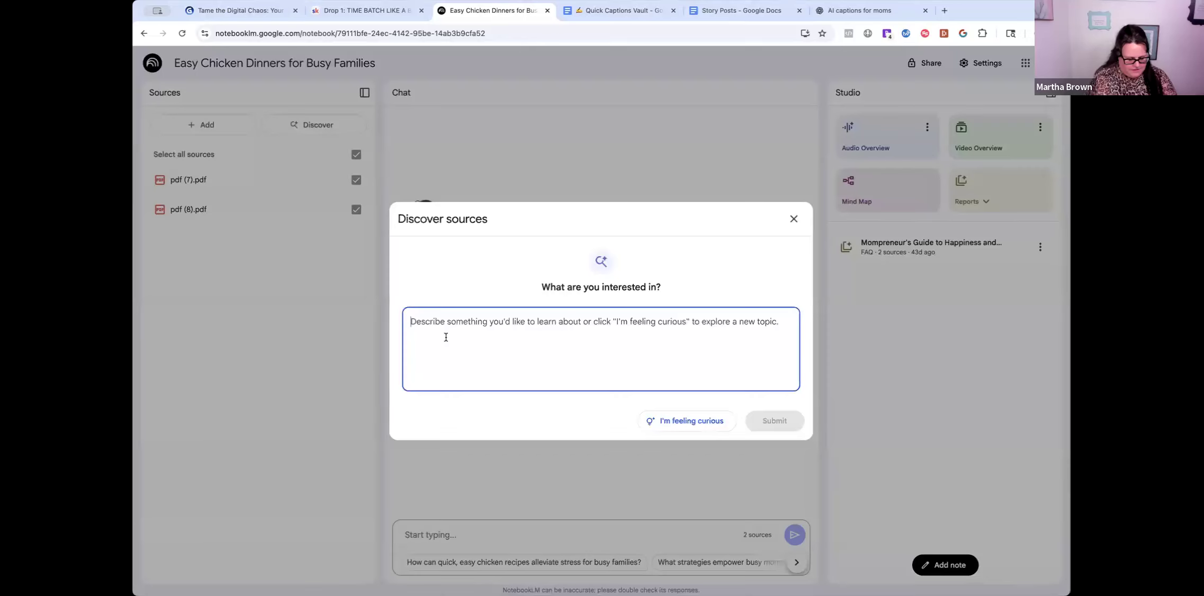
text(w)
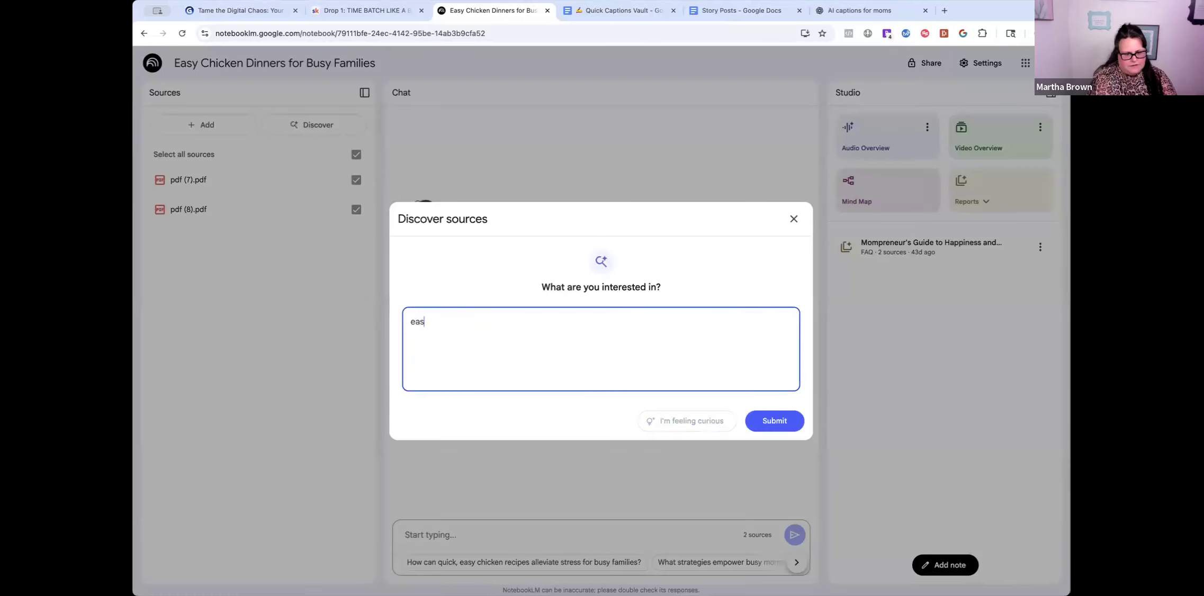
text(asy chicken)
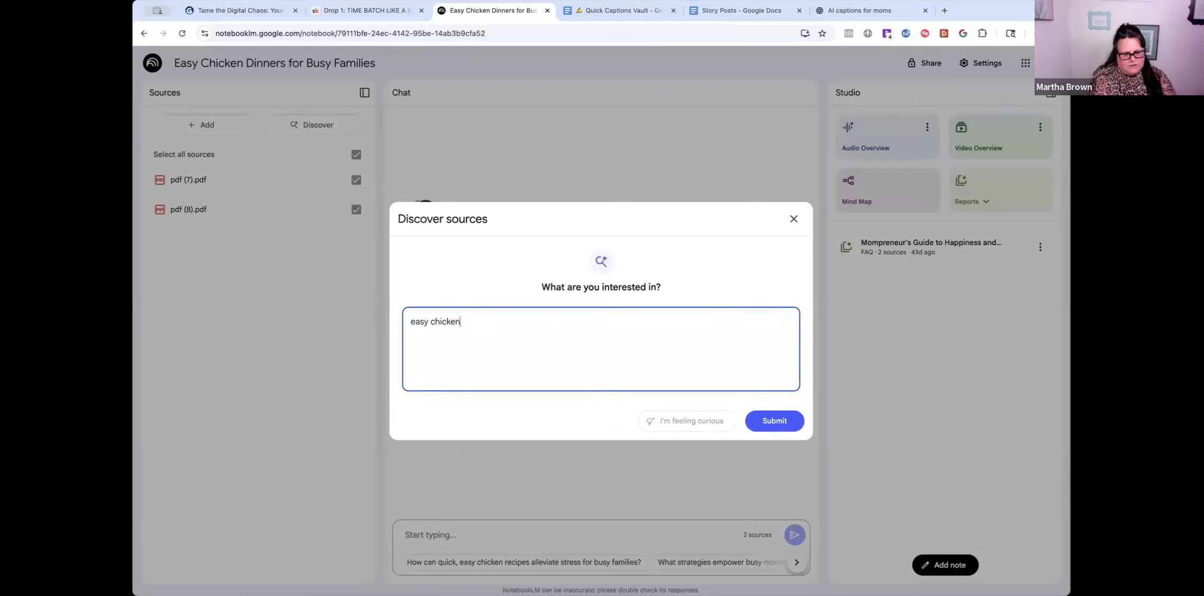
text( dinnter recipes)
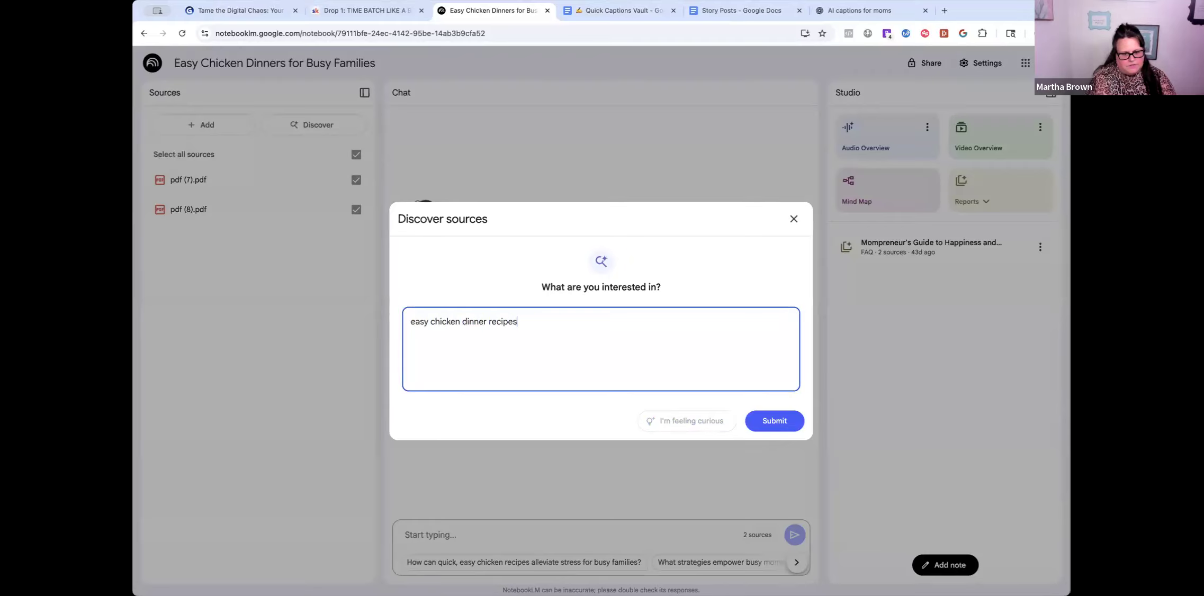
text( for my family)
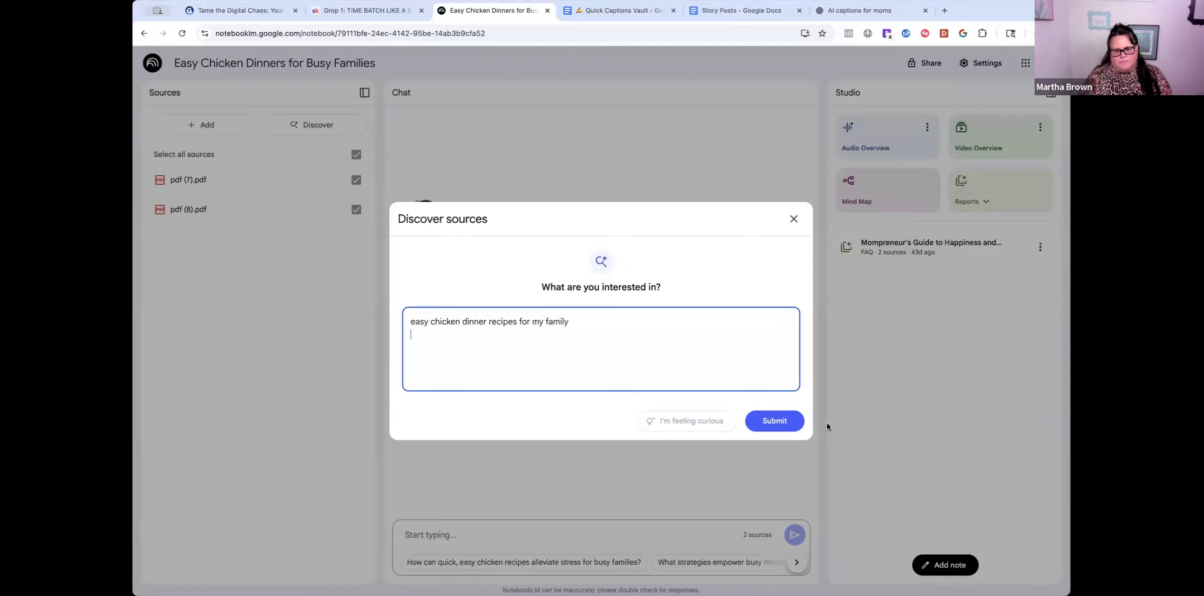
click(774, 420)
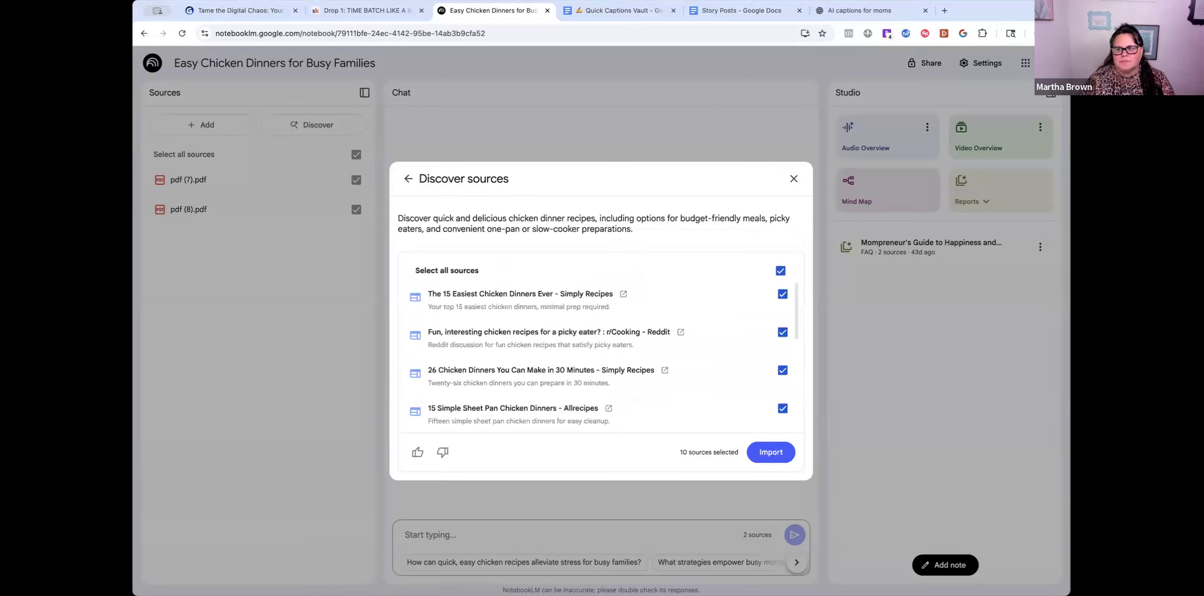
- Review the ten discovered chicken recipe sources and import them
scroll(528, 325, down, 3)
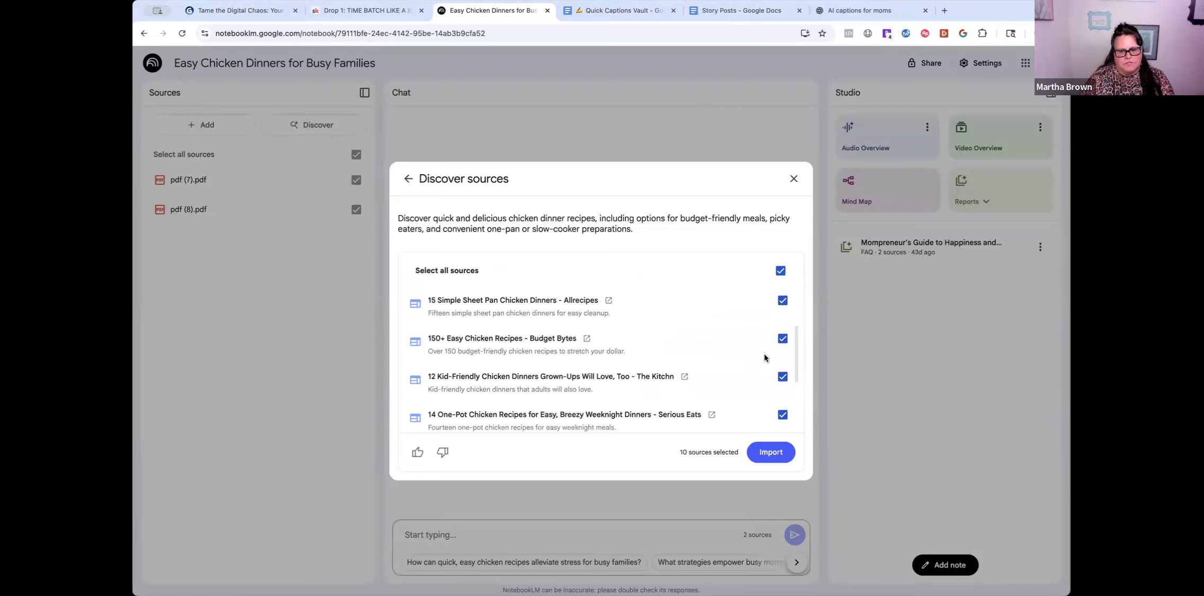
scroll(496, 392, down, 3)
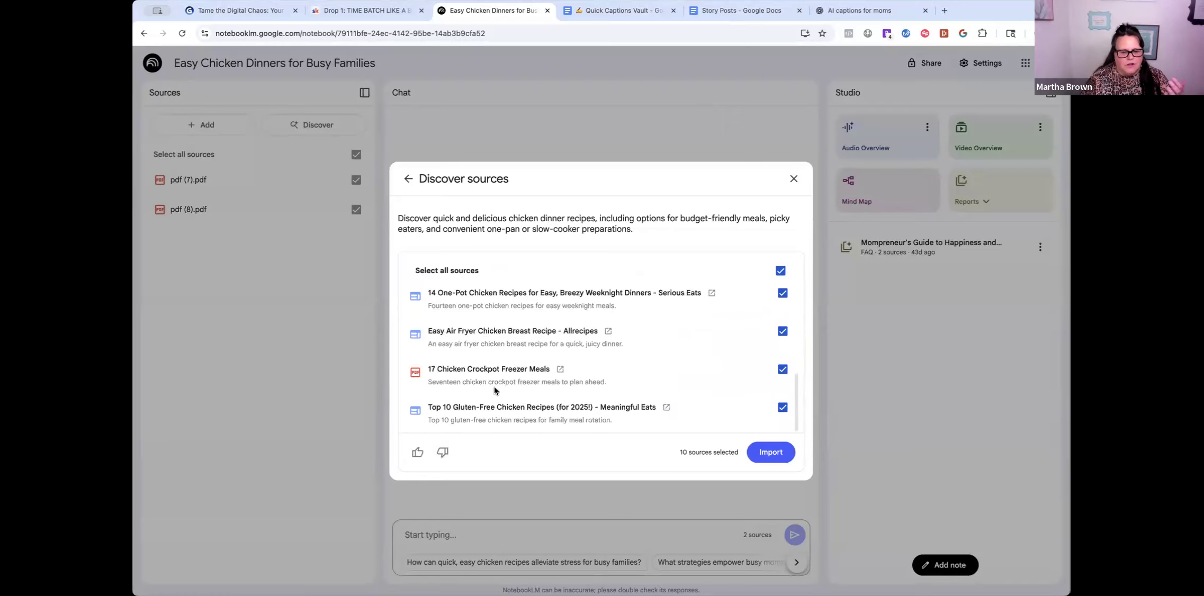
scroll(533, 343, up, 6)
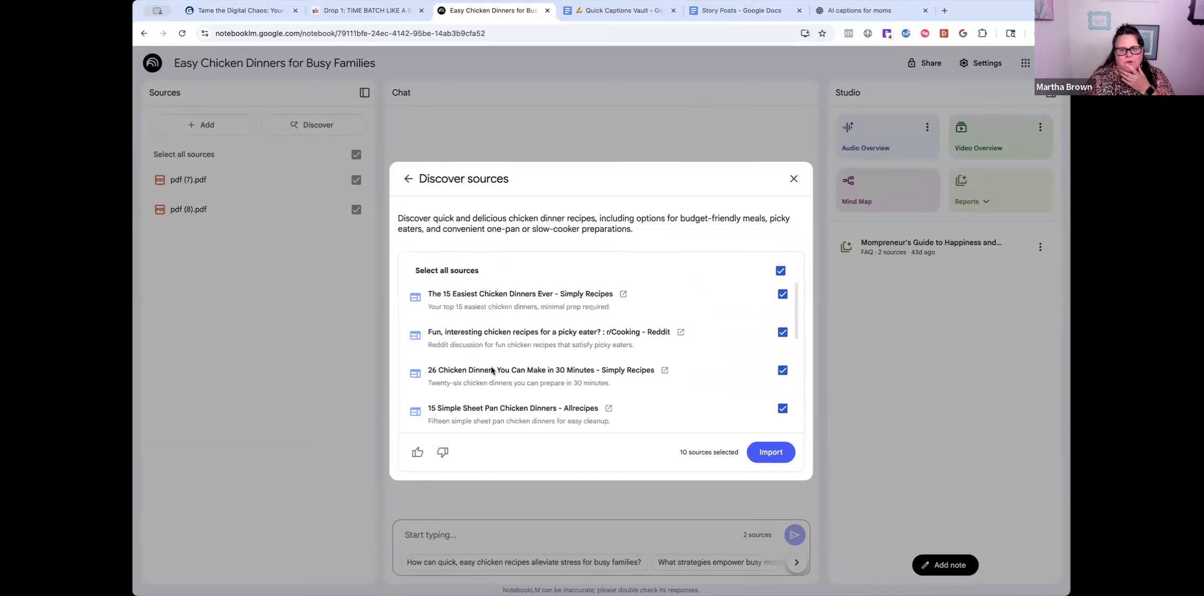
click(771, 452)
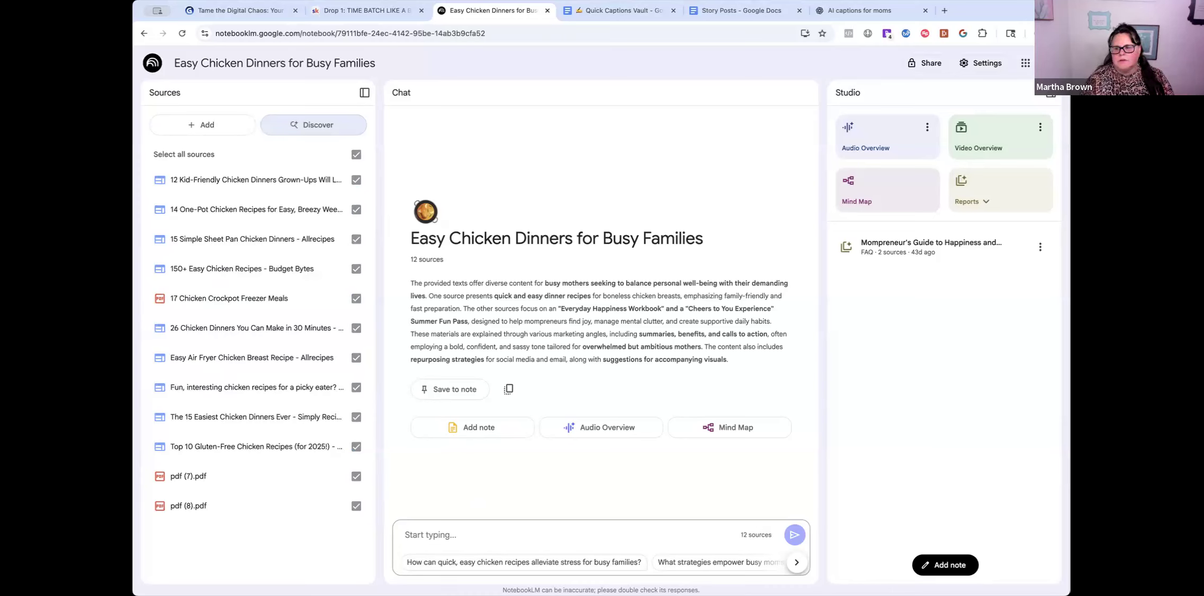
- Ask the notebook 'could i get a recipe for chicken and broccoli and potatoes and ranch'
click(422, 530)
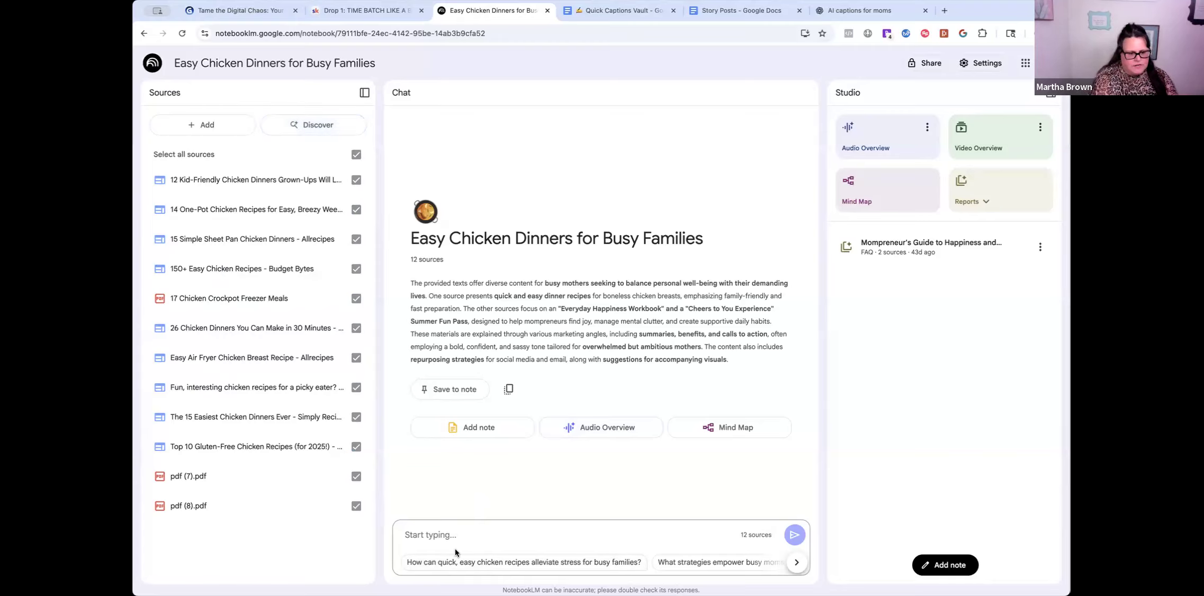
text(could)
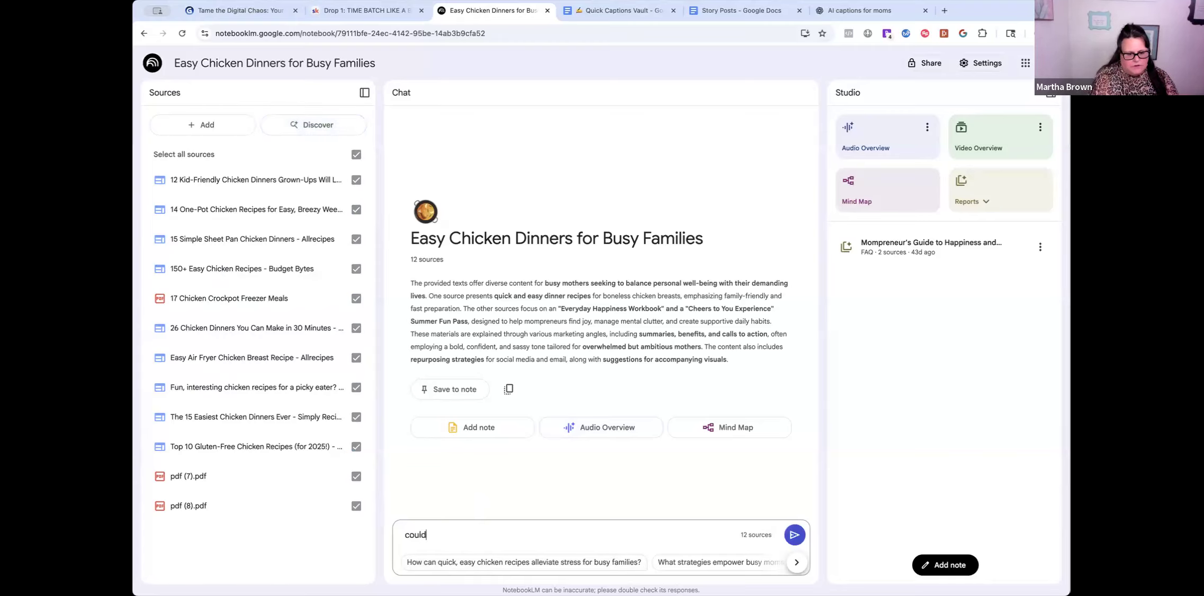
text( i get a recipe)
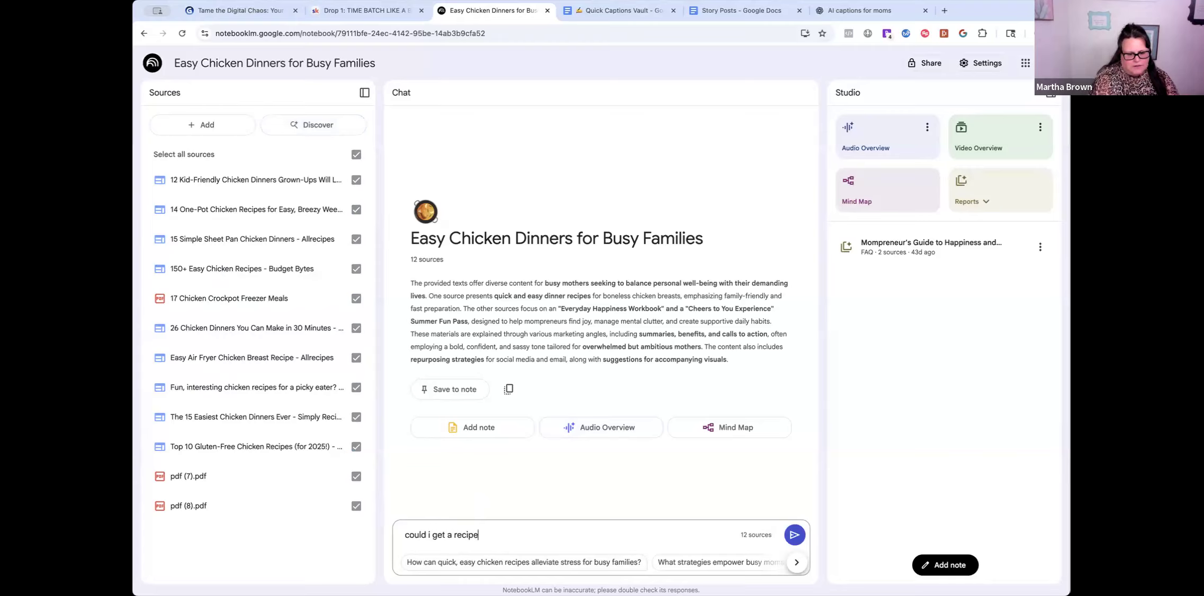
text( for chicken and broccoli and )
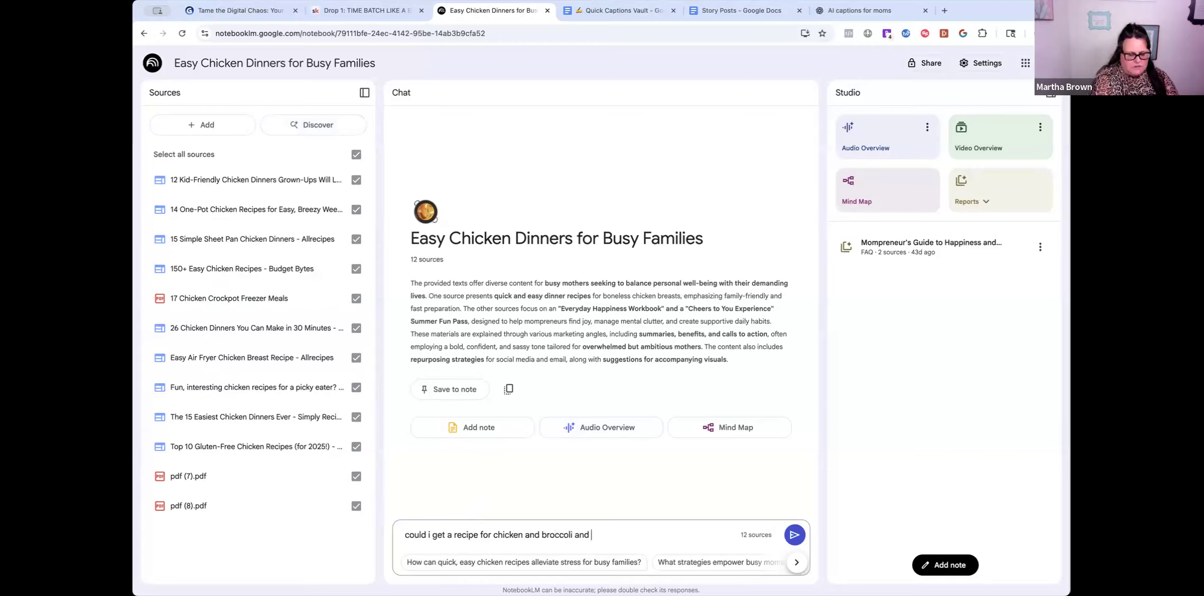
text(potatoes and ranch)
key(Return)
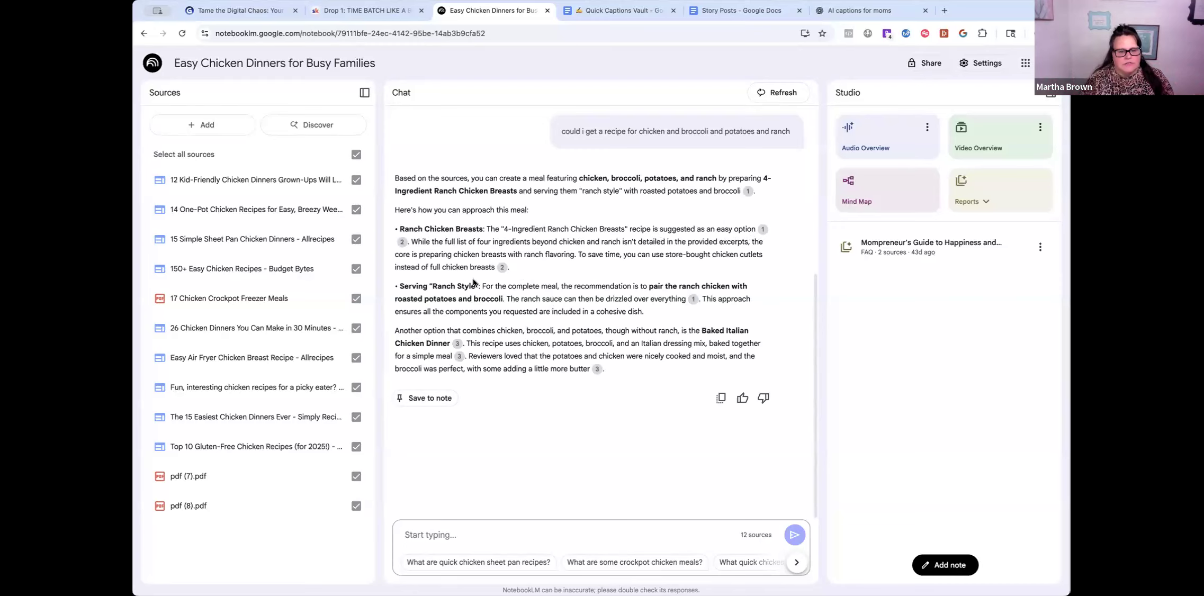
- Open citation 1's 4-Ingredient Ranch Chicken Breasts source in a new tab
mouse_move(764, 232)
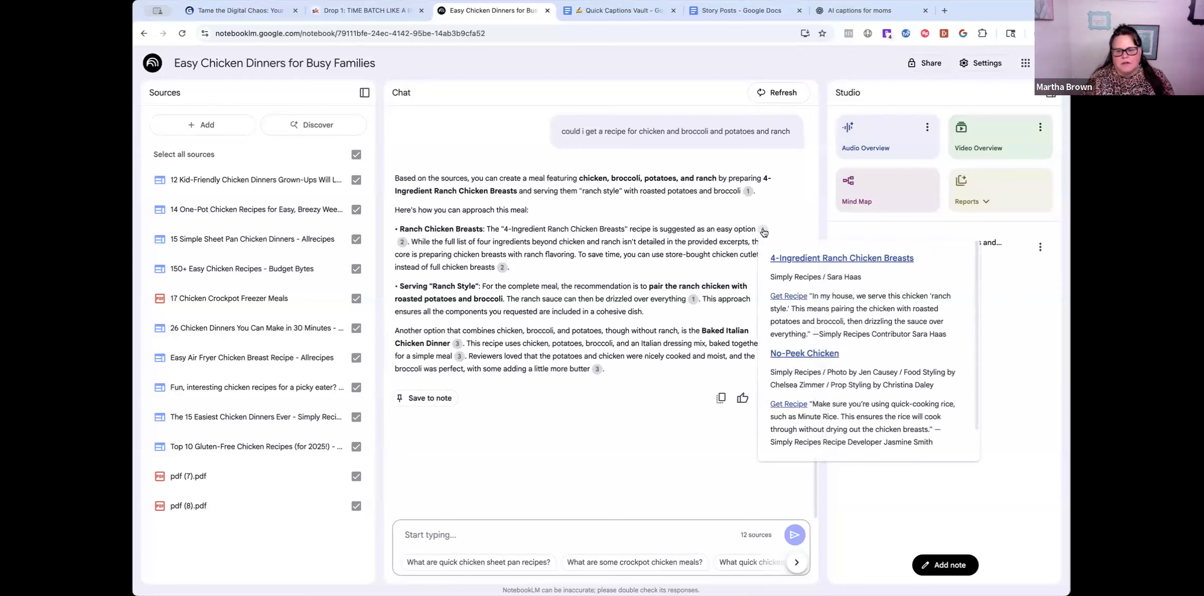
click(789, 260)
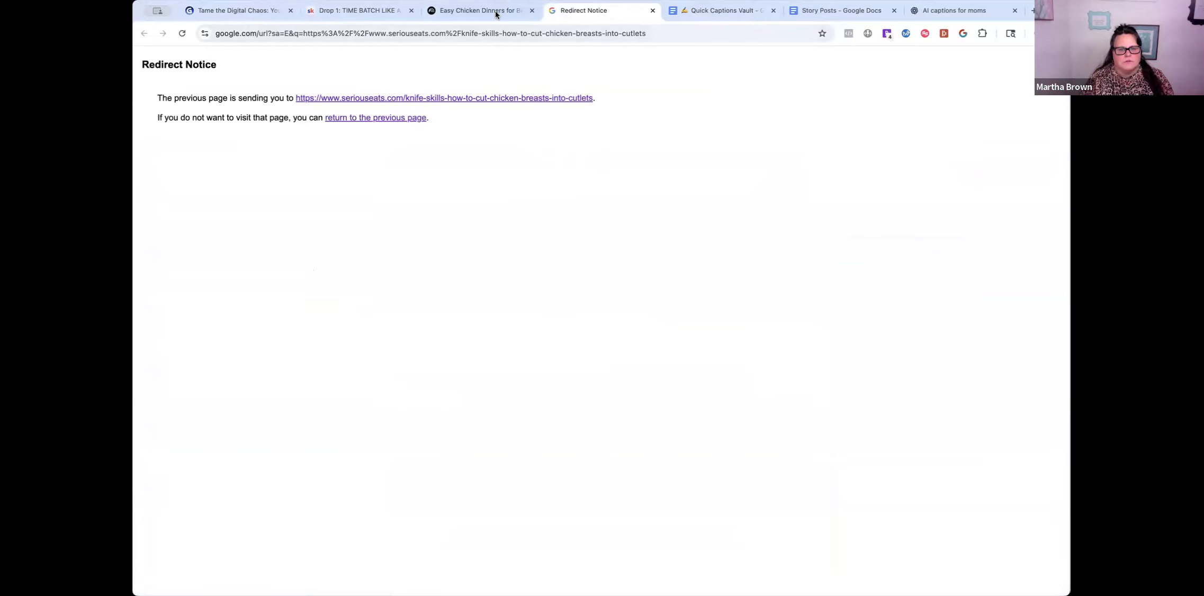
- From the notebook's citation popup, follow the cited recipe link through to the Serious Eats cutlet article
click(466, 14)
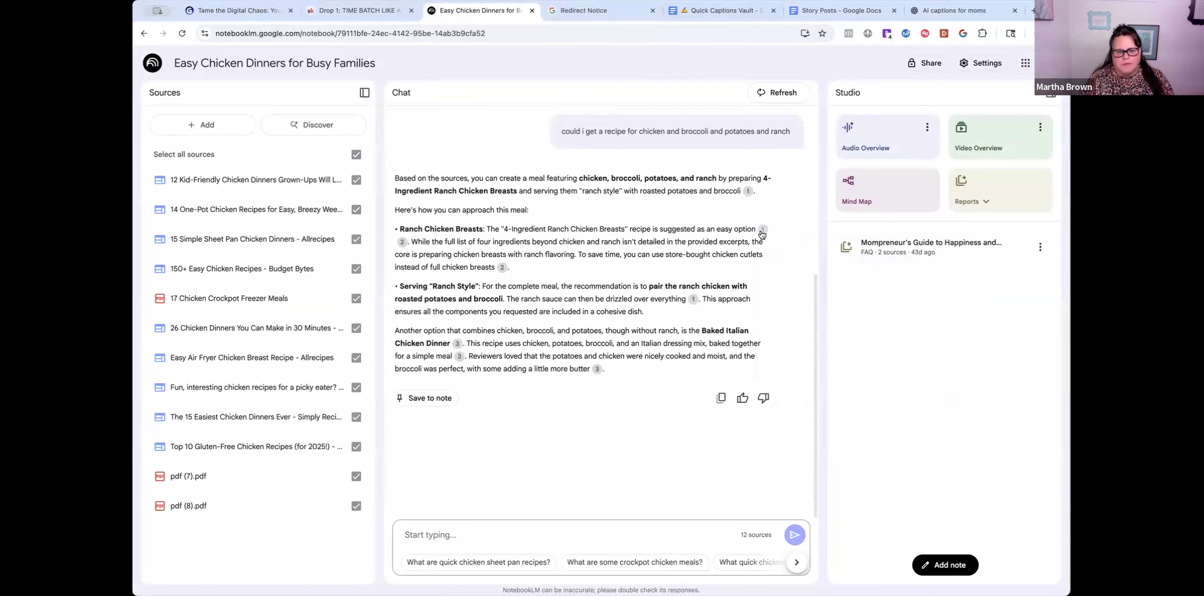
mouse_move(761, 229)
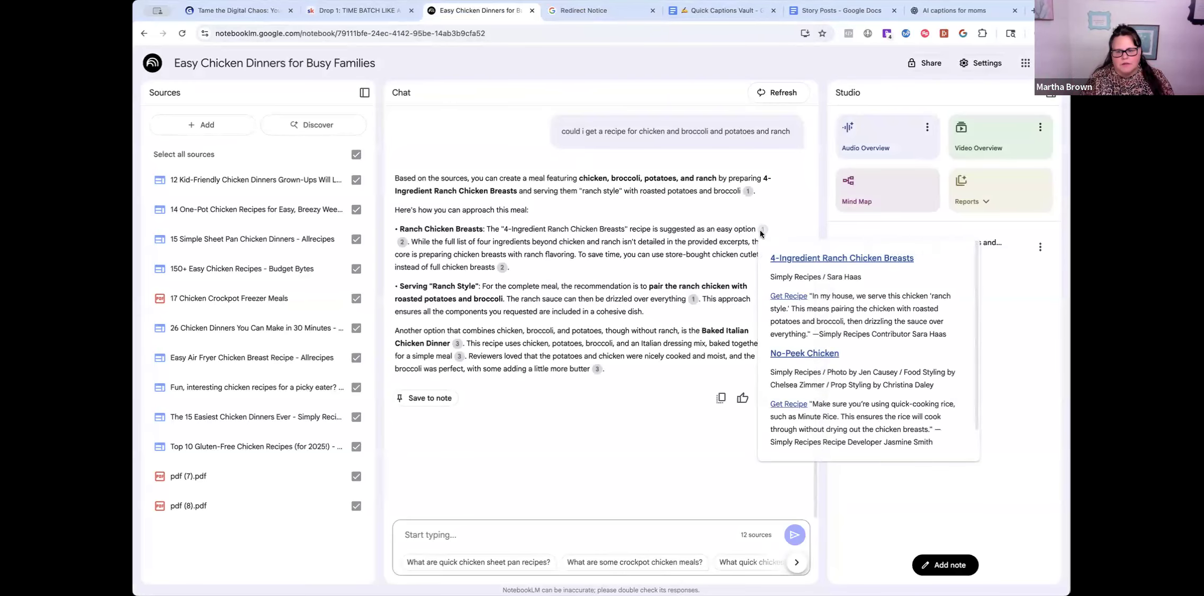
click(789, 296)
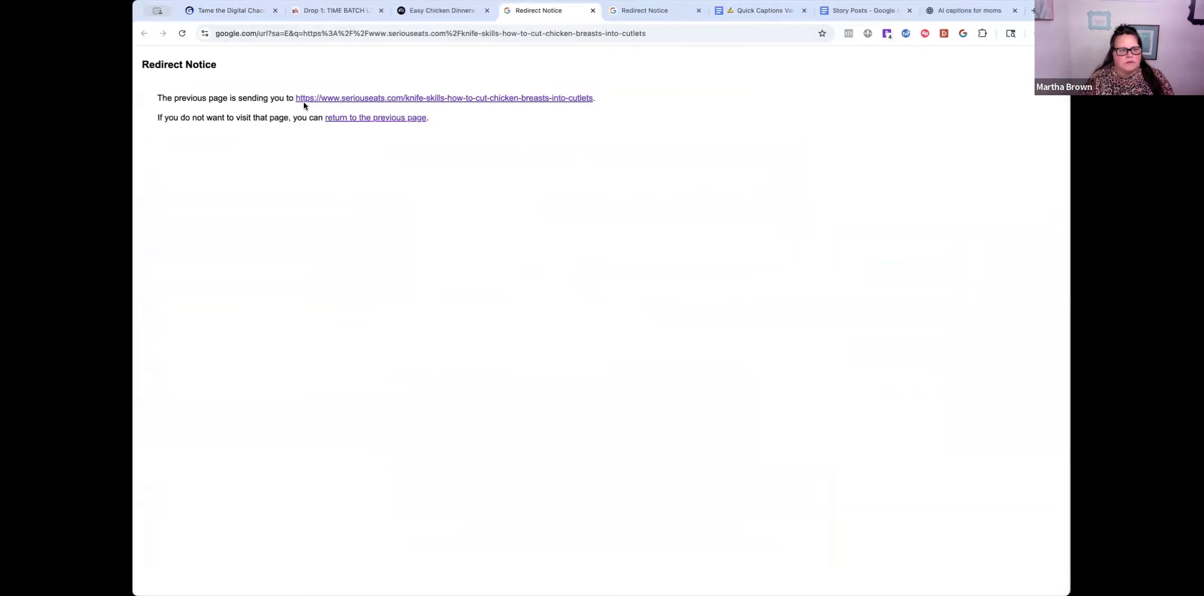
click(341, 100)
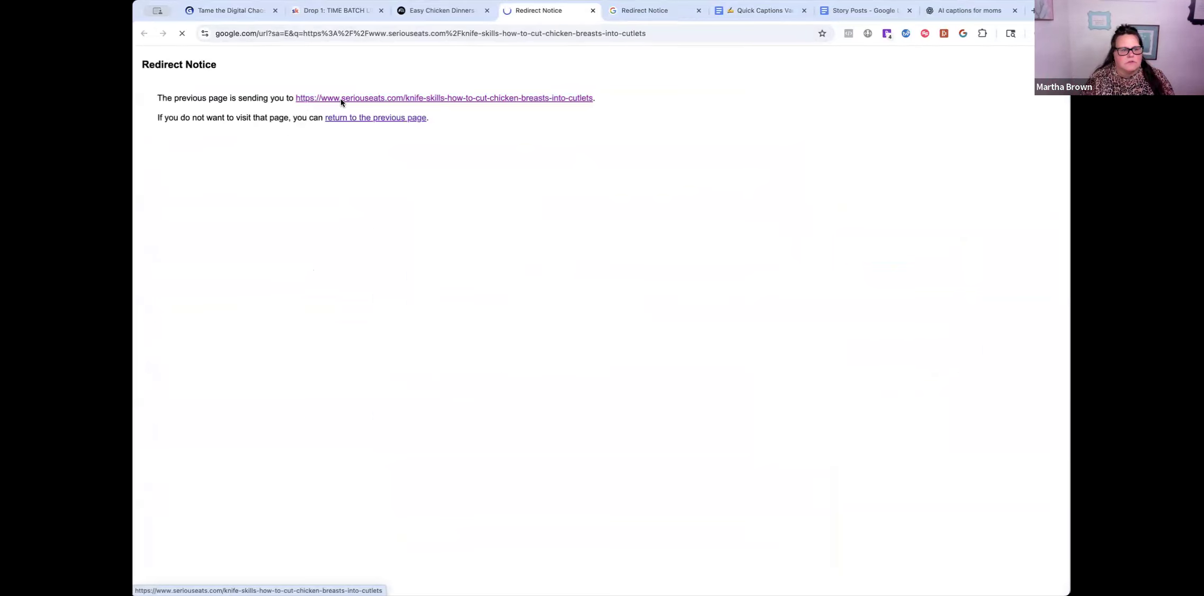
- Skim the Serious Eats article, close its tab, and return to the list of all notebooks
scroll(735, 437, down, 5)
scroll(735, 438, down, 15)
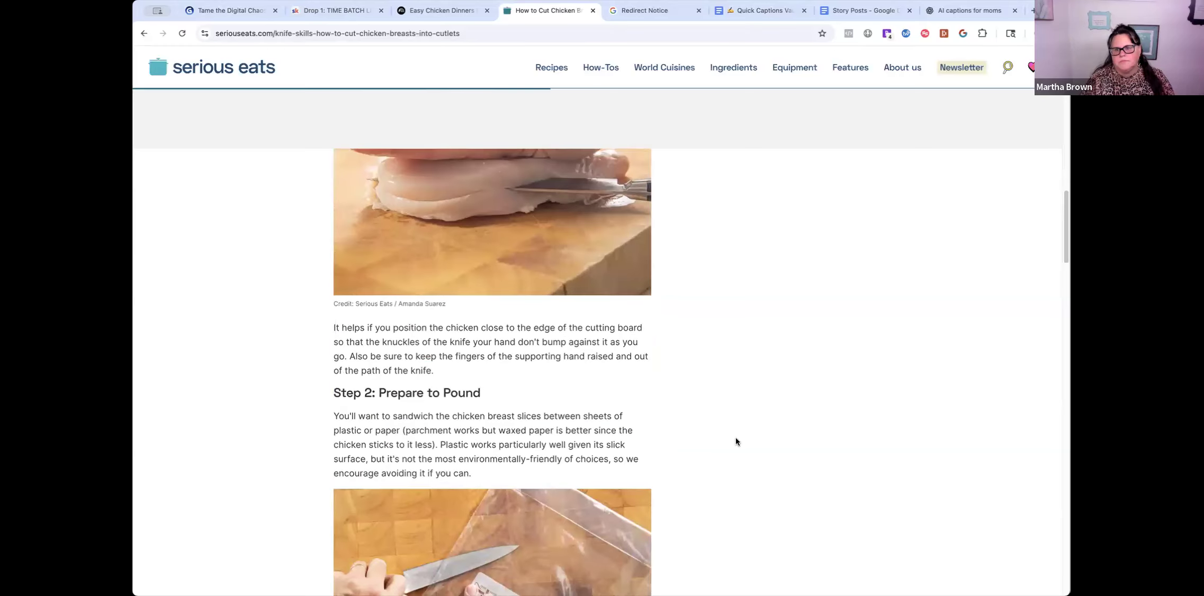
scroll(735, 442, down, 15)
scroll(728, 371, up, 10)
scroll(734, 354, up, 20)
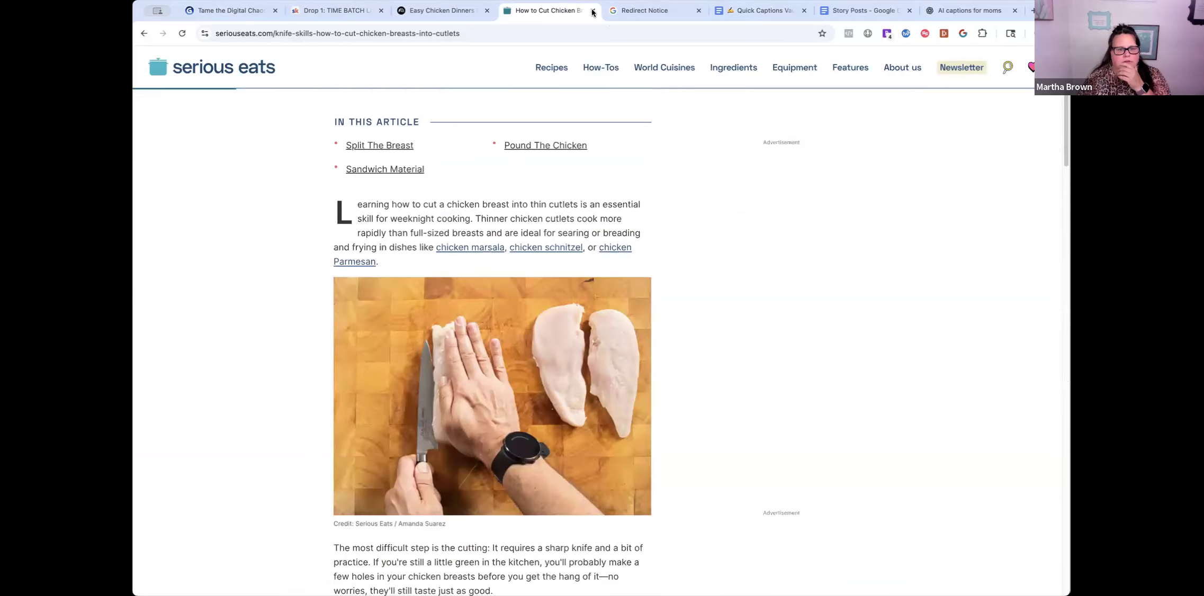
key(ctrl+w)
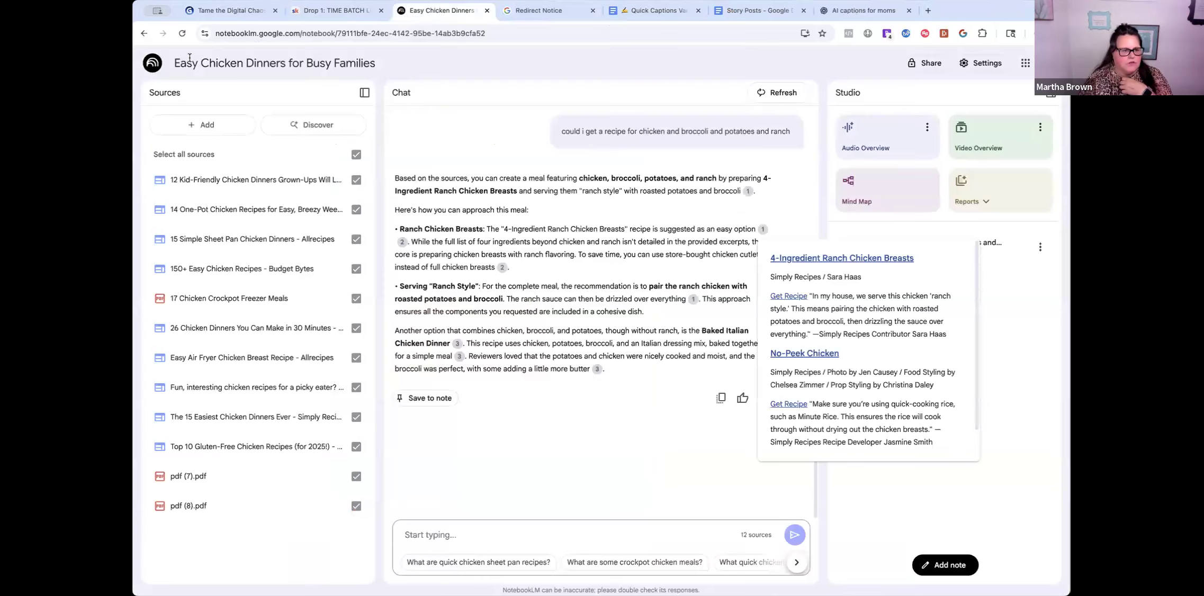
click(152, 62)
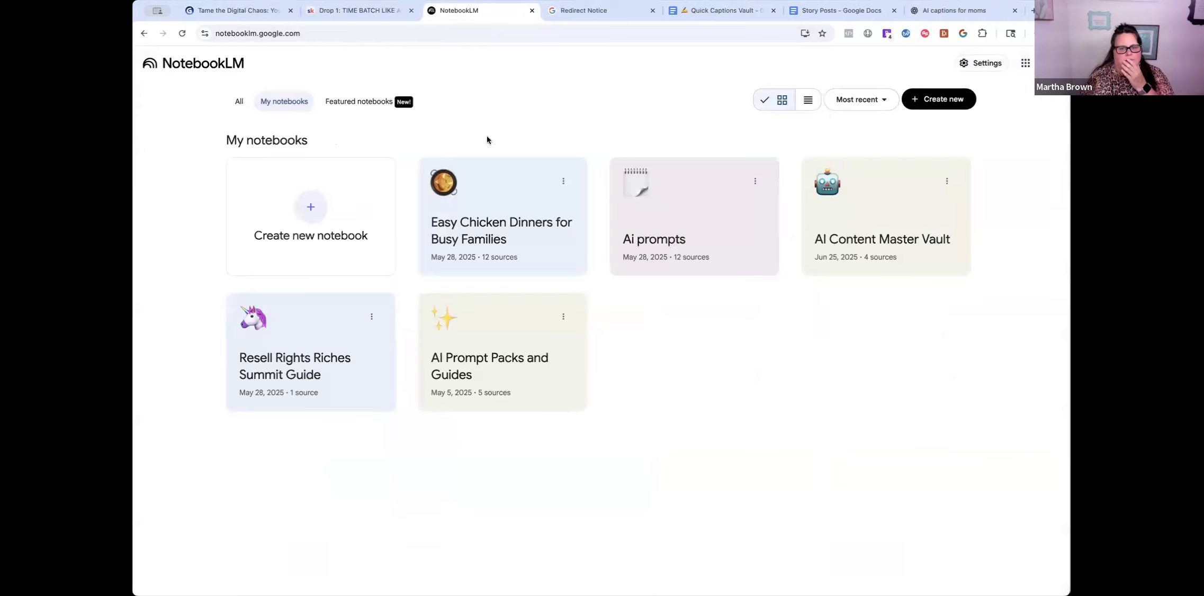
- Switch Google accounts to show the recent notebooks, including Time-Savvy Mom Summit and Affiliate links
click(1045, 63)
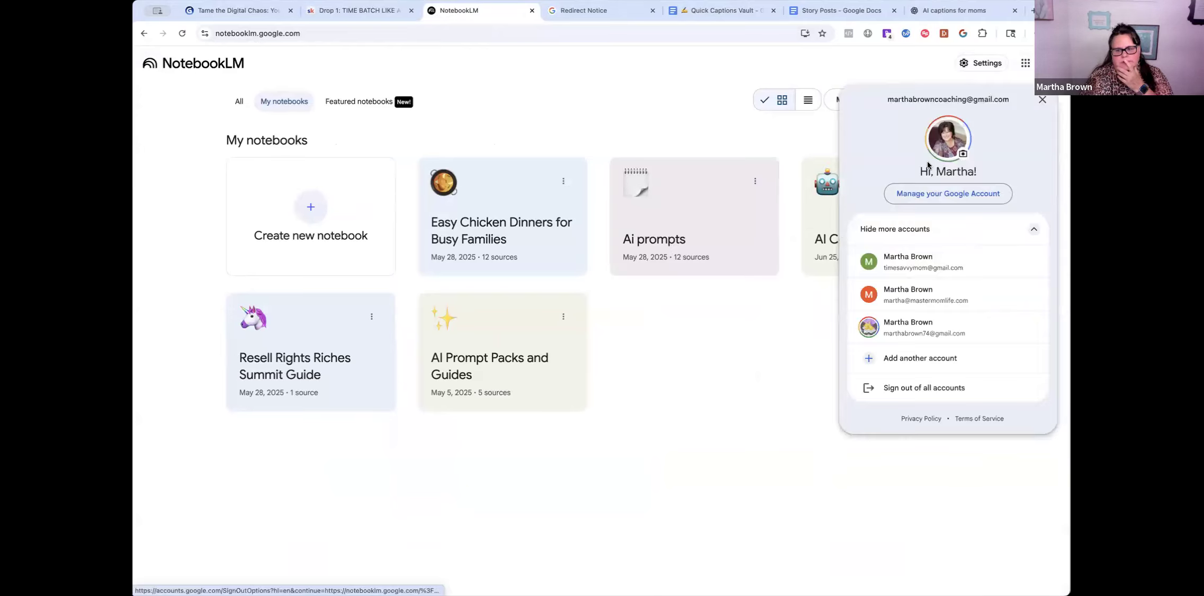
click(918, 302)
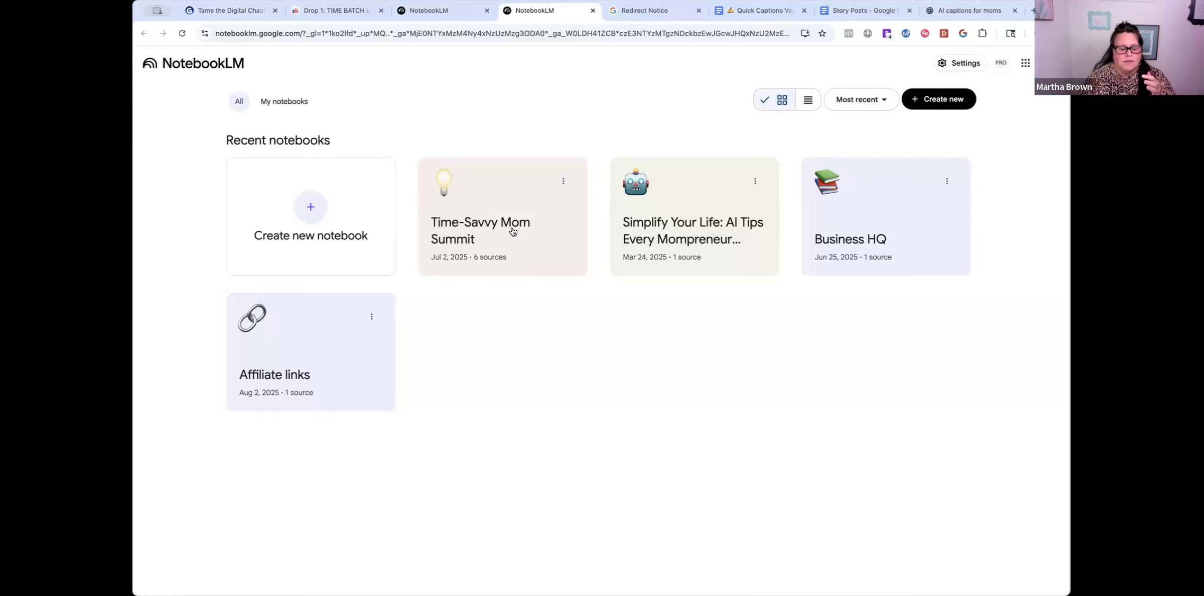
- Open the Time-Savvy Mom Summit notebook and place the cursor in its chat box
click(513, 231)
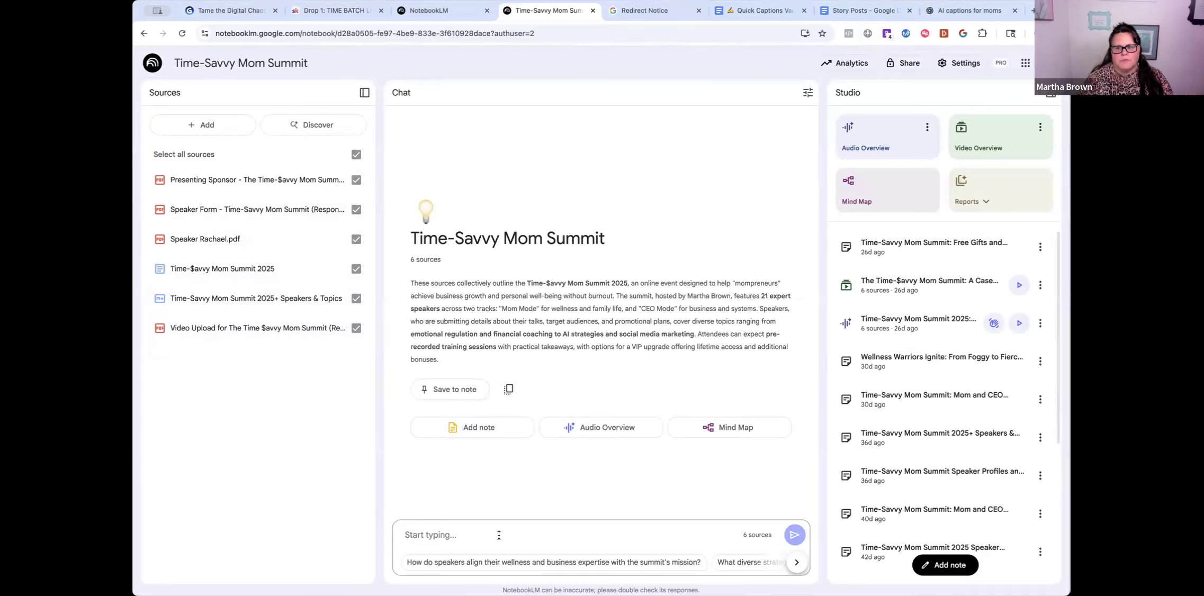
click(414, 549)
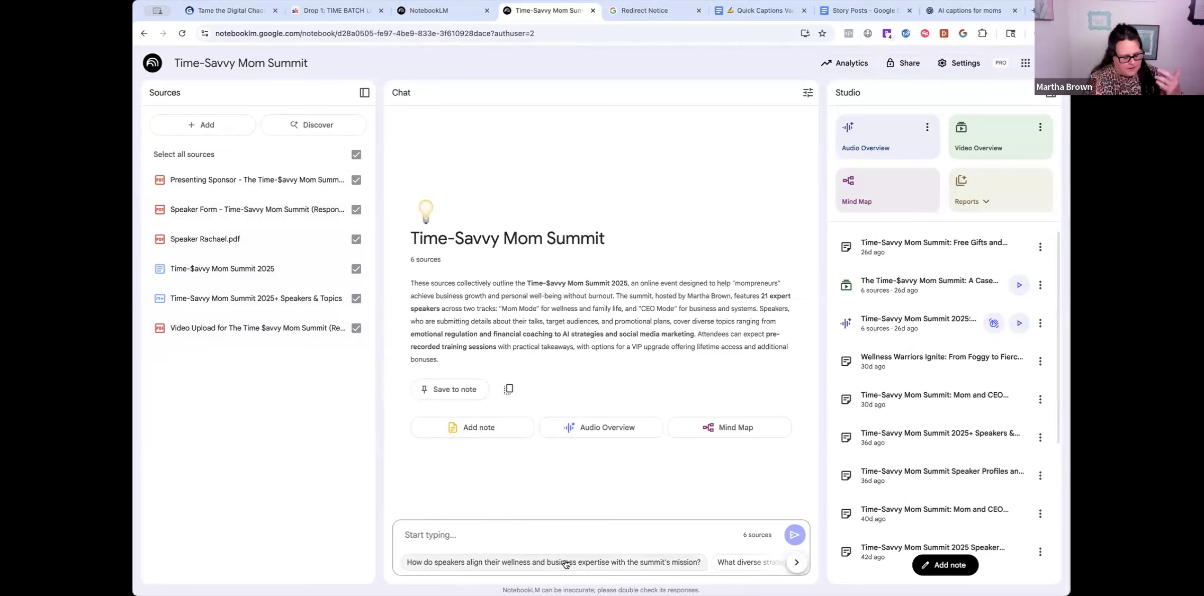
- Ask the notebook for one speaker's free gift, talk topic and social media links for the summit
text(Reve)
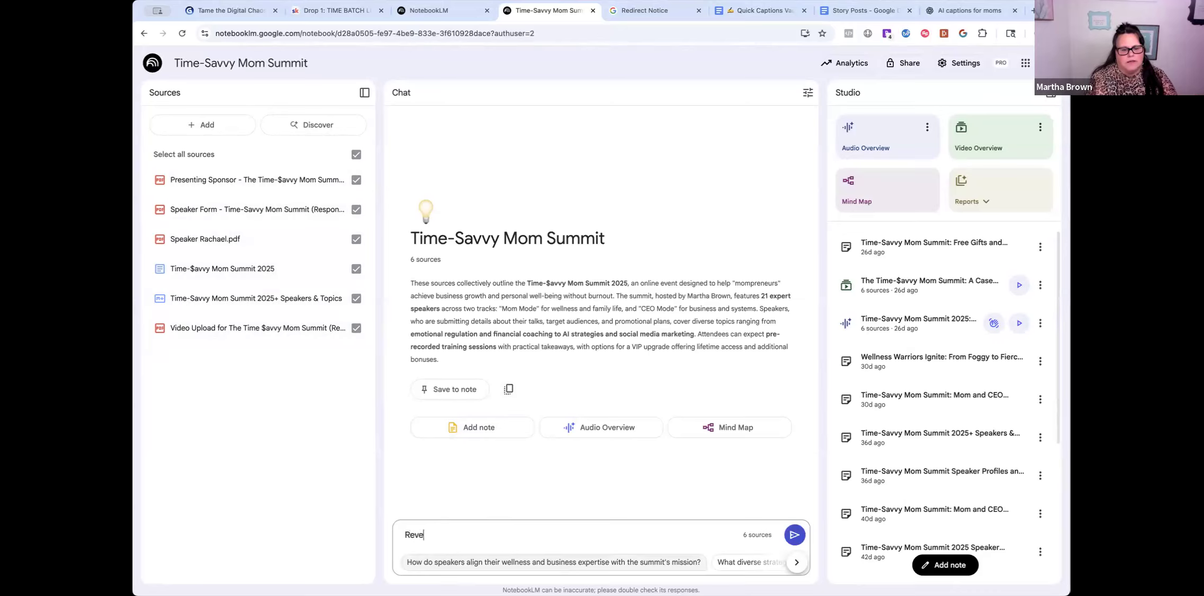
key(BackSpace)
key(BackSpace)
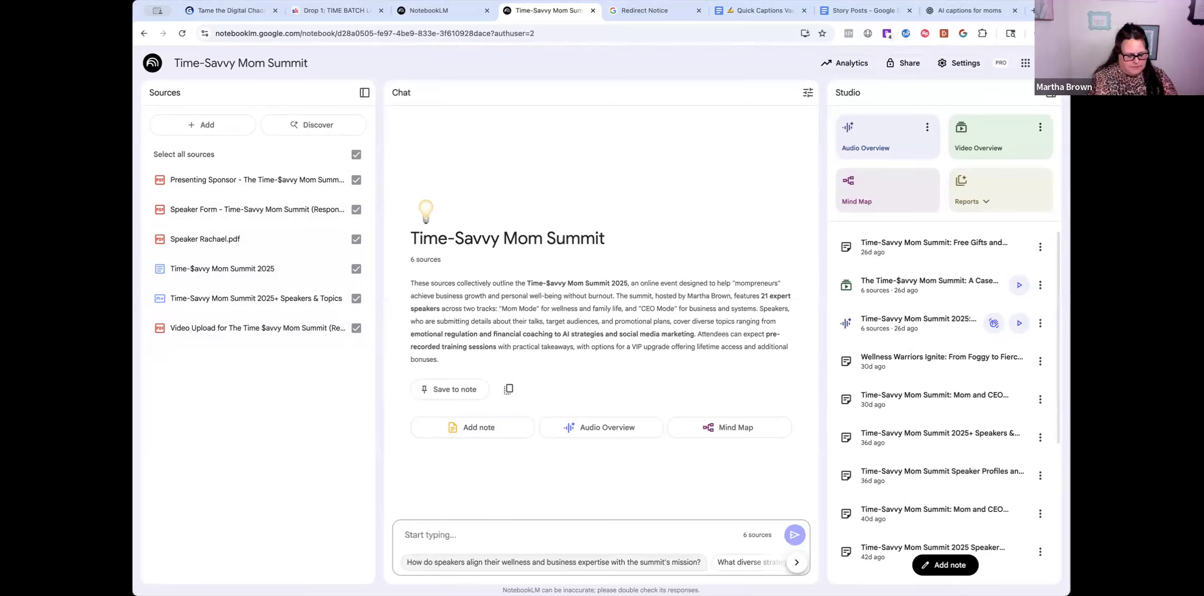
text(ok i am )
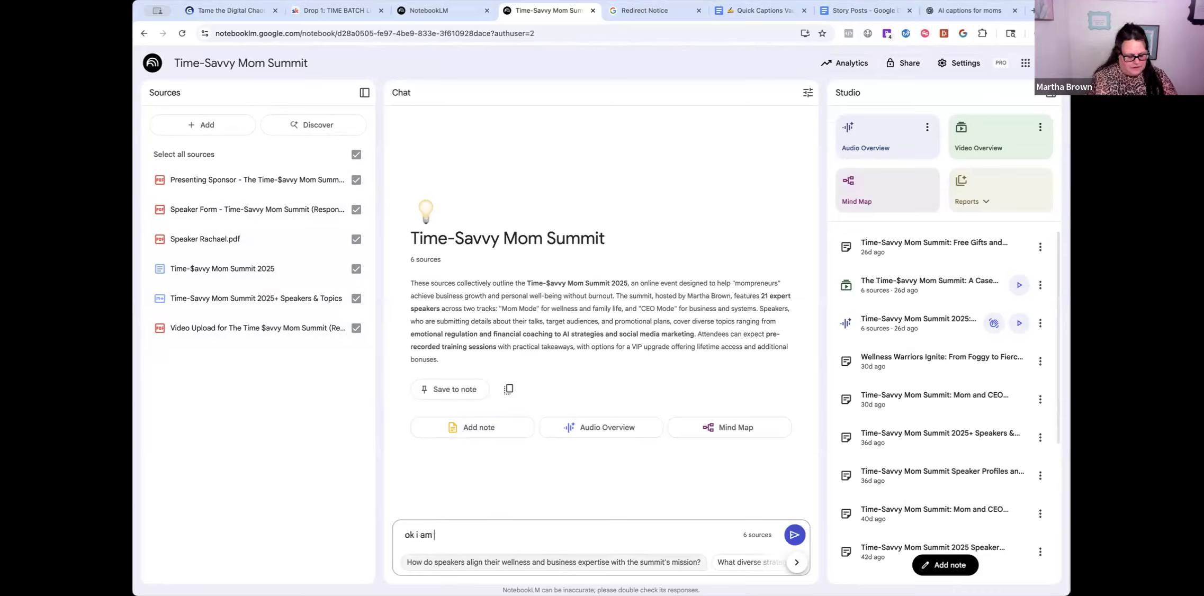
text(writing a post)
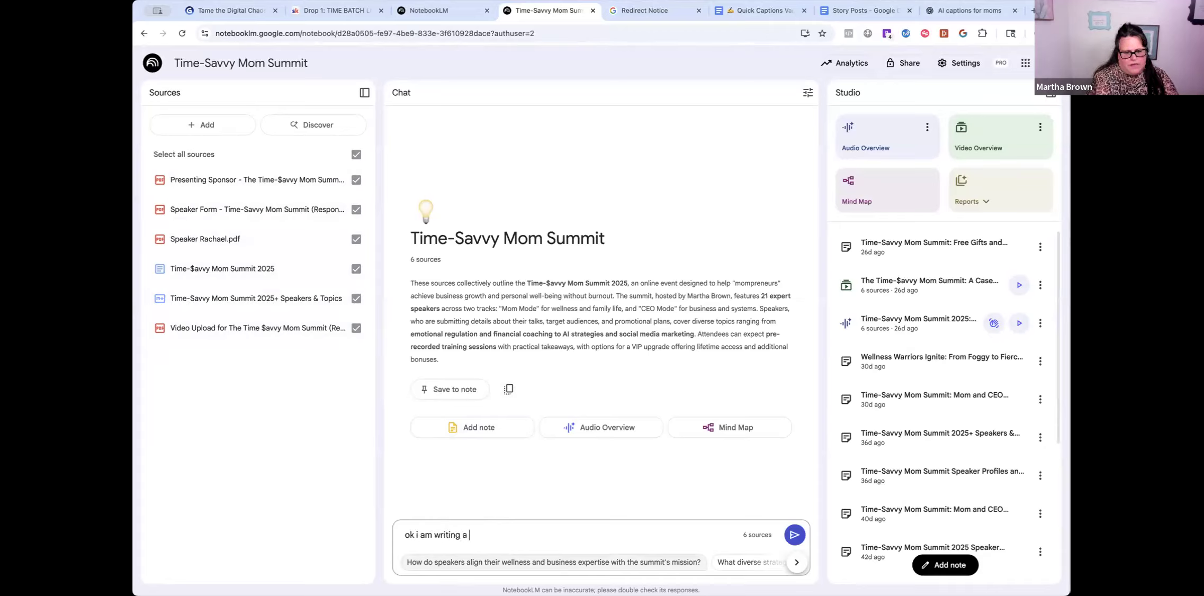
key(BackSpace)
key(BackSpace)
key(BackSpace)
key(BackSpace)
key(BackSpace)
key(BackSpace)
key(BackSpace)
key(BackSpace)
key(BackSpace)
key(BackSpace)
text(putting together)
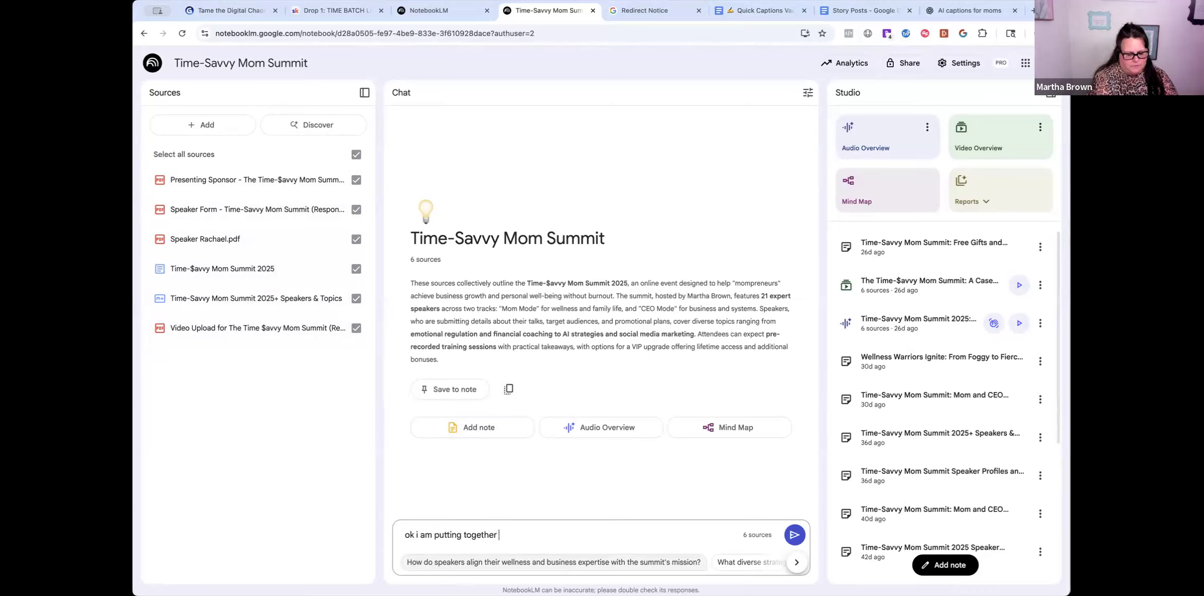
text( Rebe)
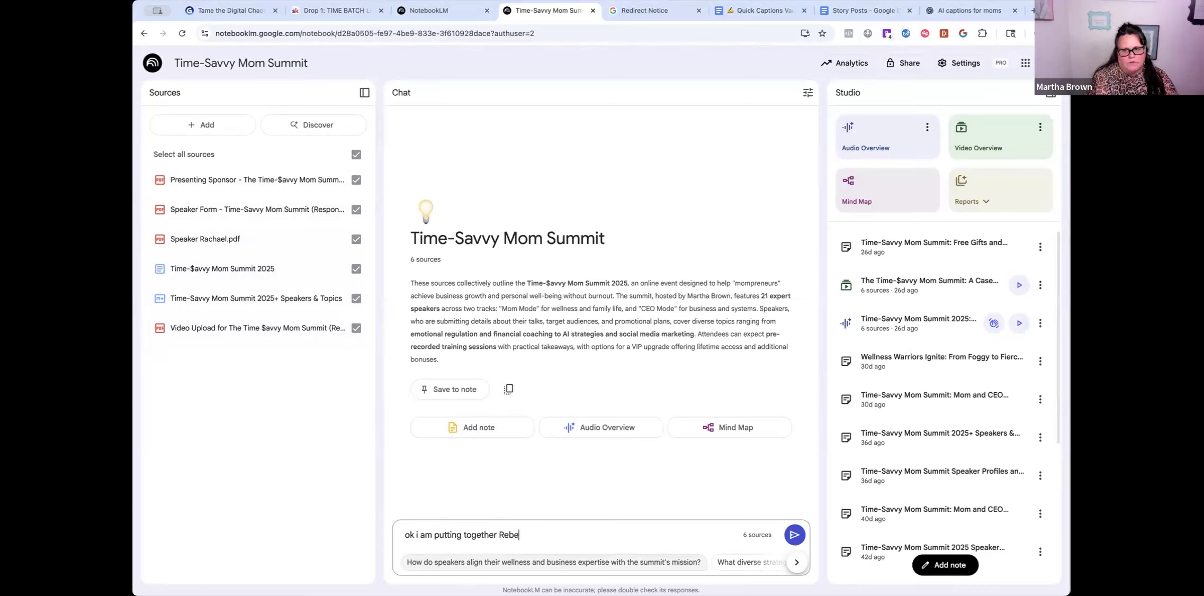
text(cca's info)
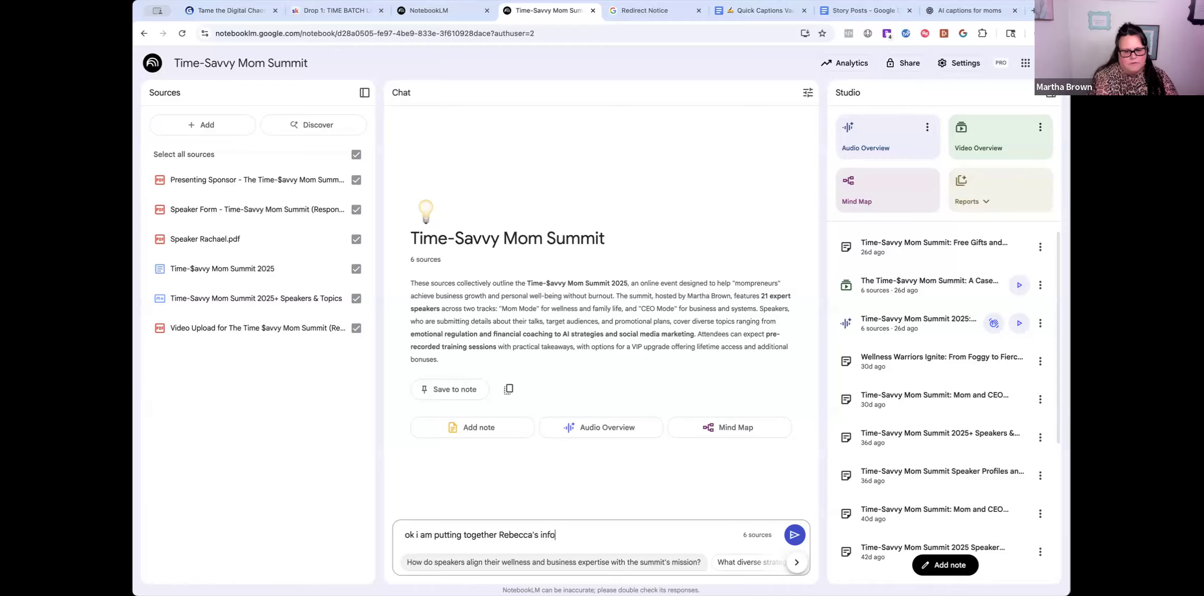
text( for )
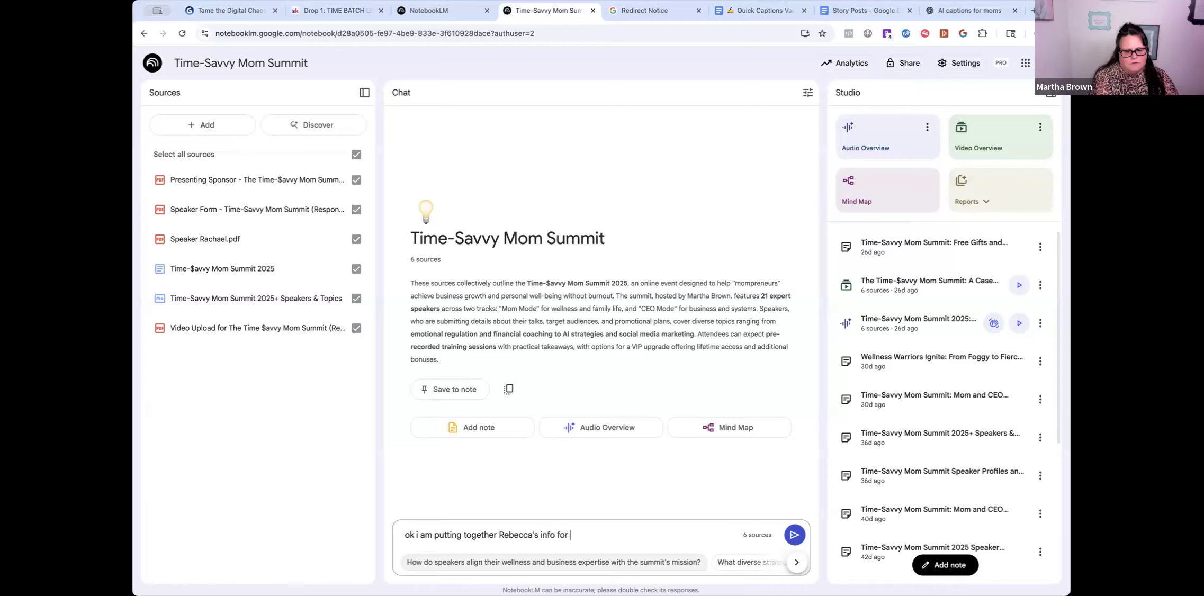
text(the summit, can y)
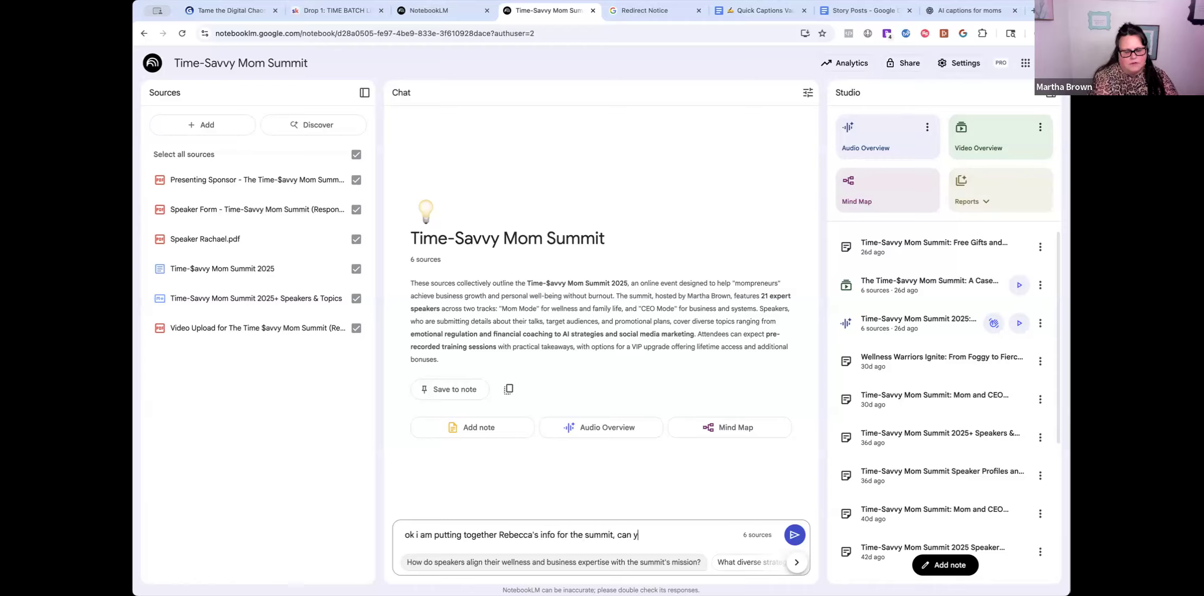
text(ou please share her)
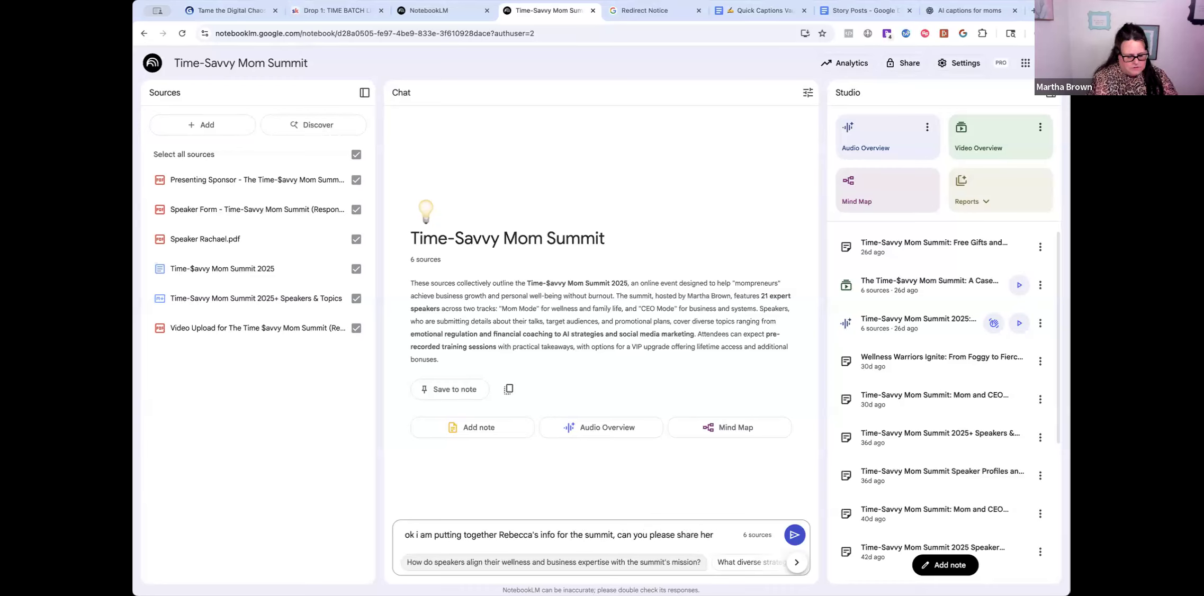
text( gift)
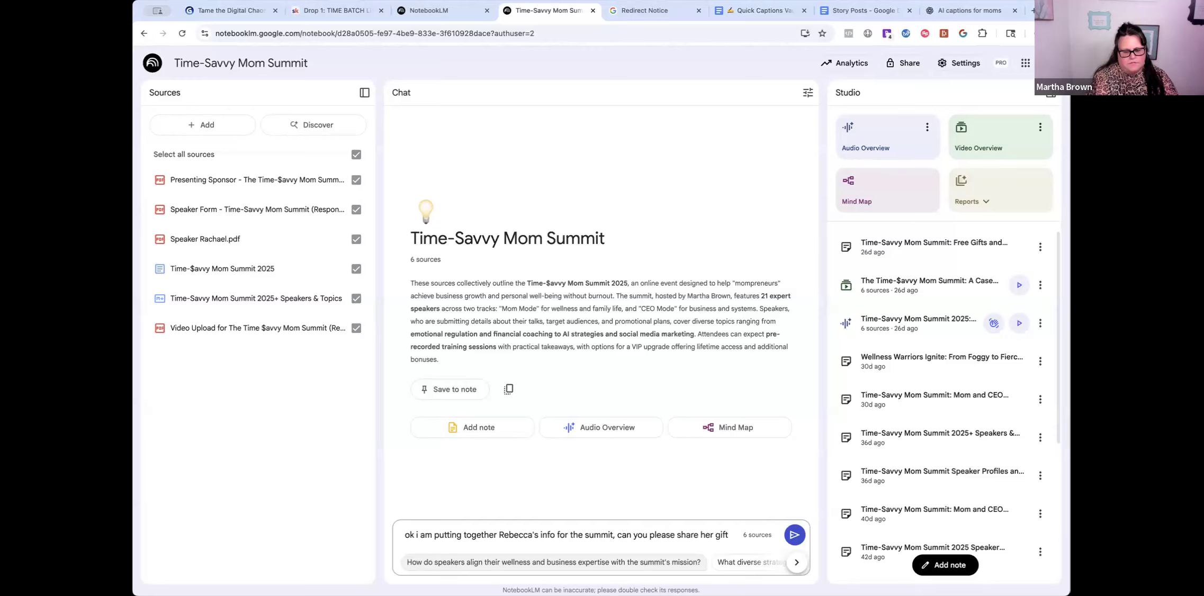
text(, talk topic and)
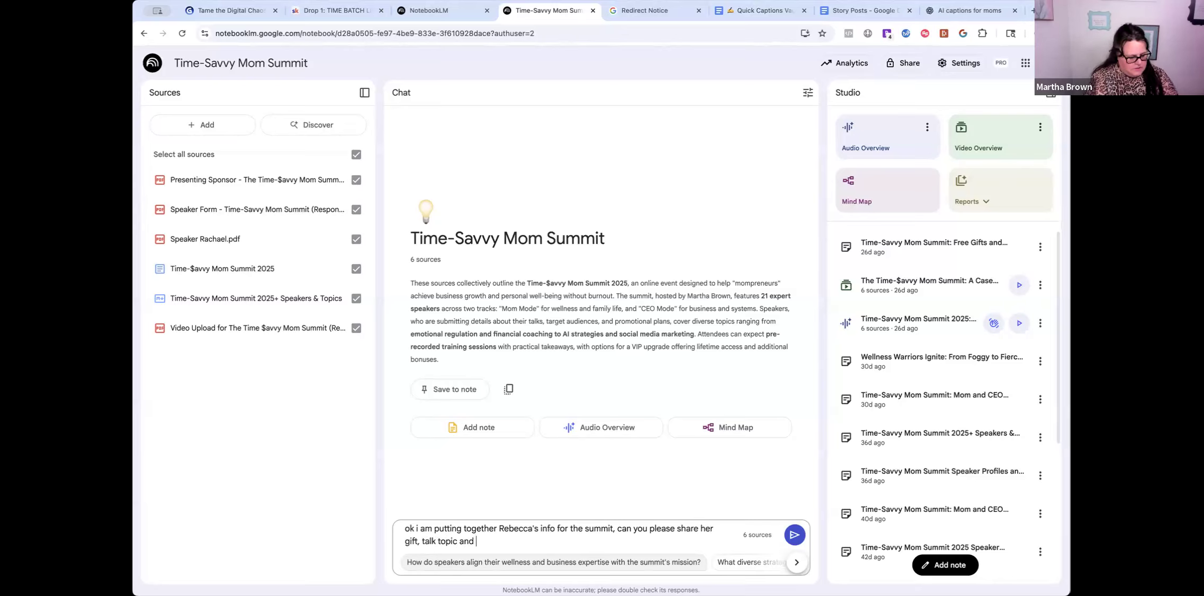
text( social m)
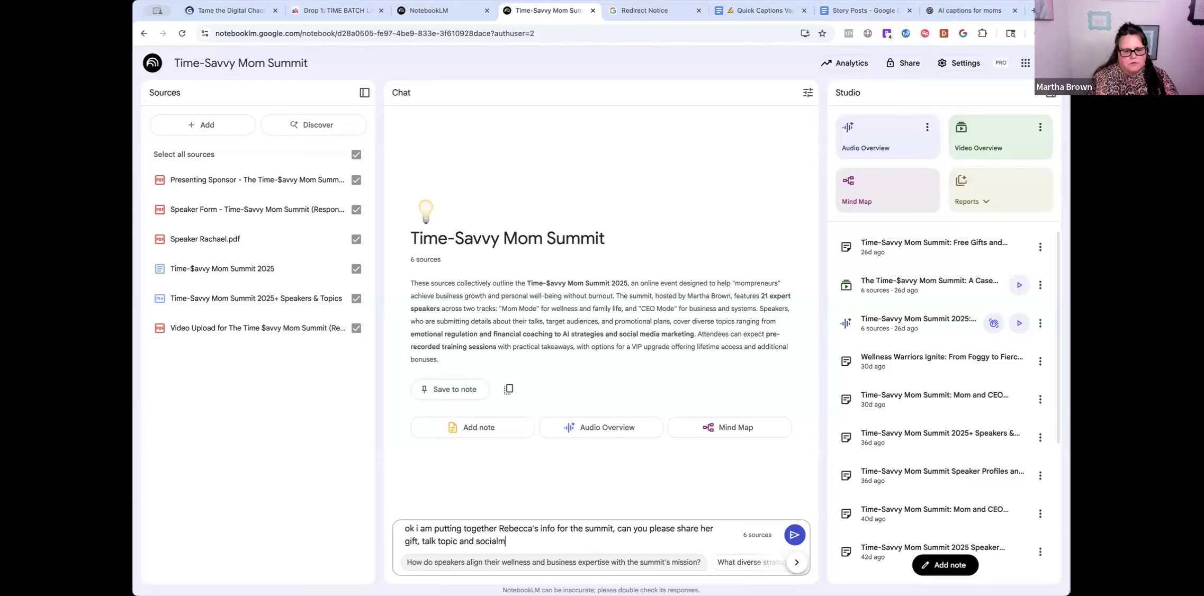
text(edia links please)
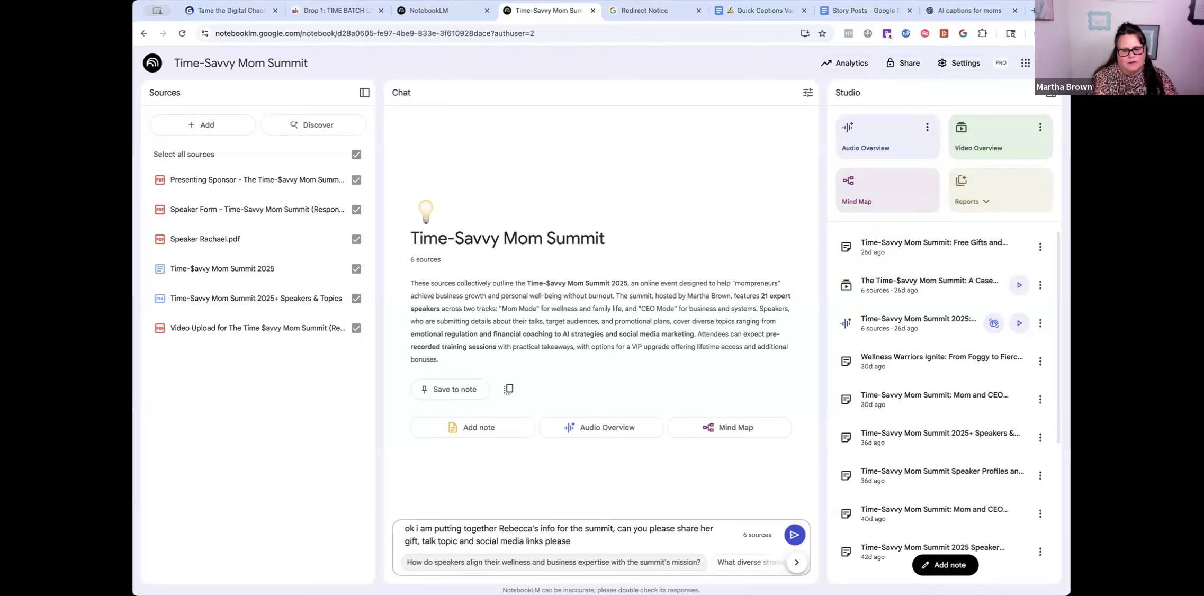
key(Return)
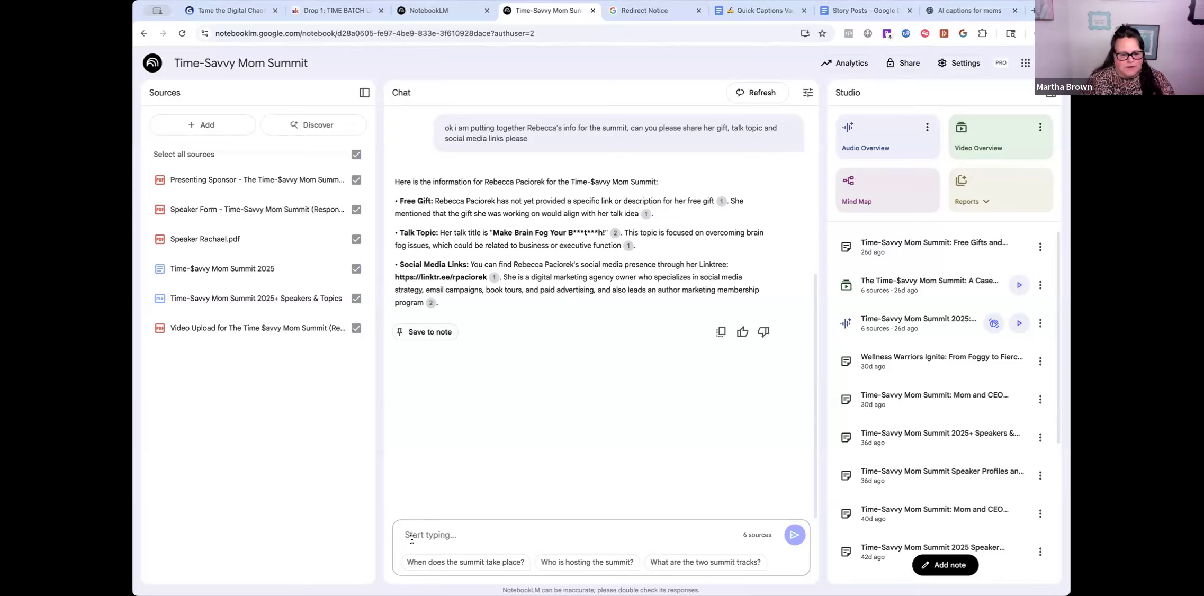
text(could i )
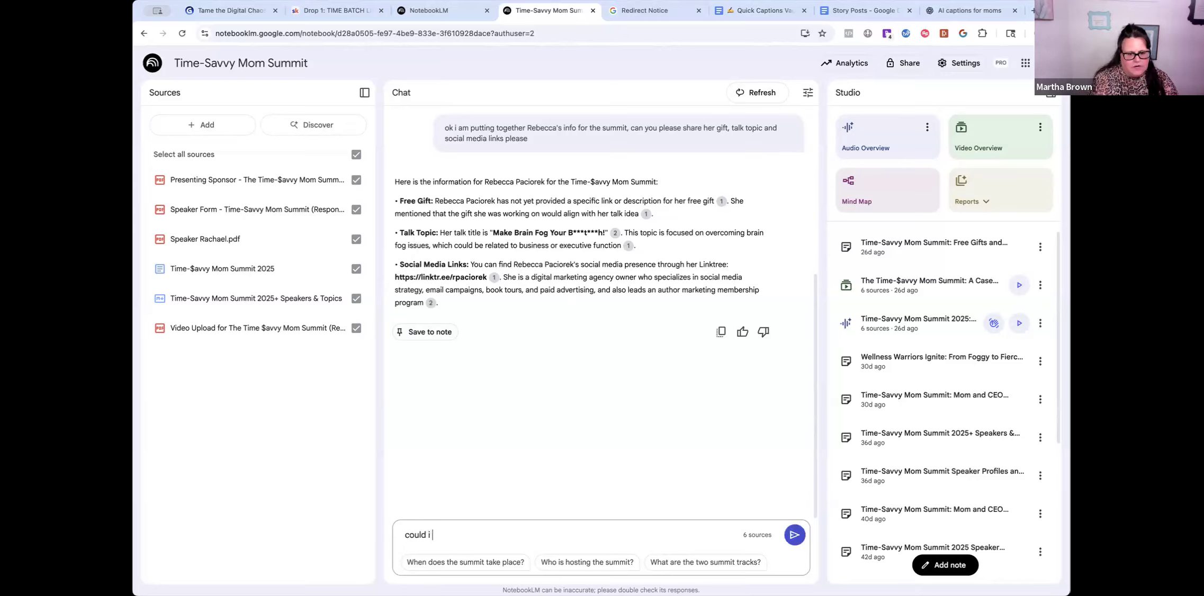
text(get a list of )
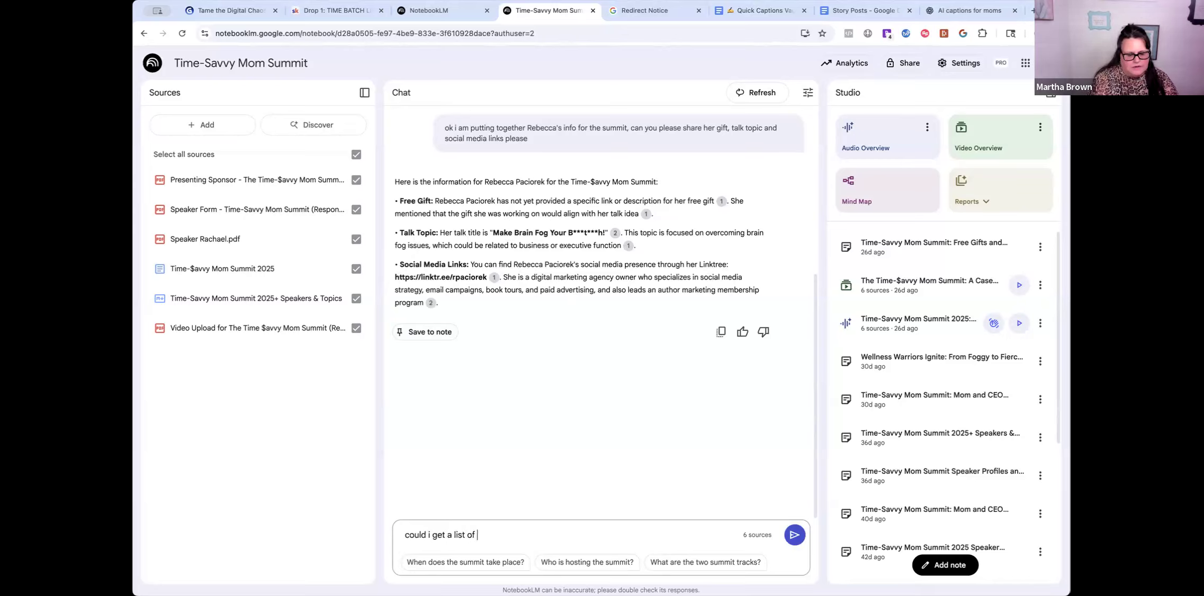
text(everyone's talk tobp)
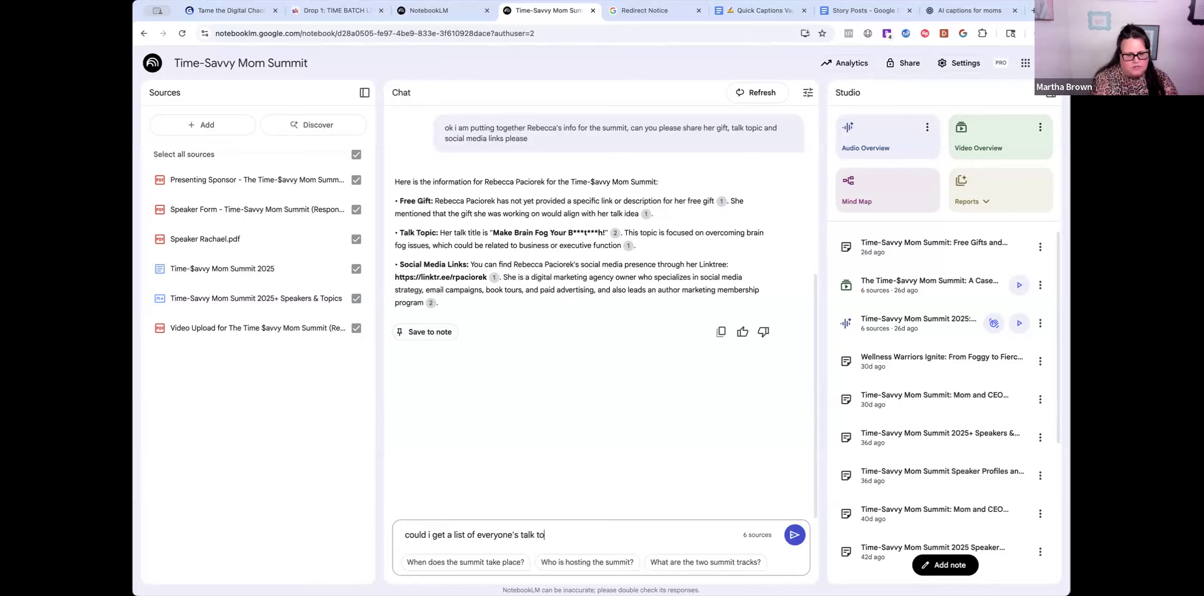
- Send the request for everyone's talk topic and scroll through the full speaker session list
key(BackSpace)
key(BackSpace)
text(pic)
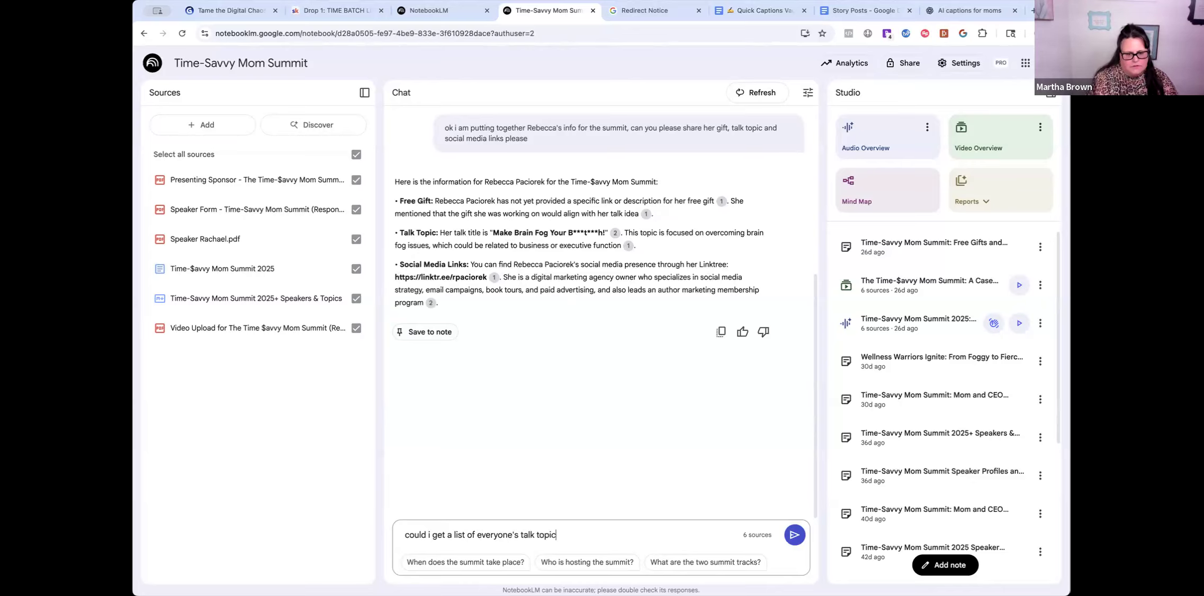
key(Return)
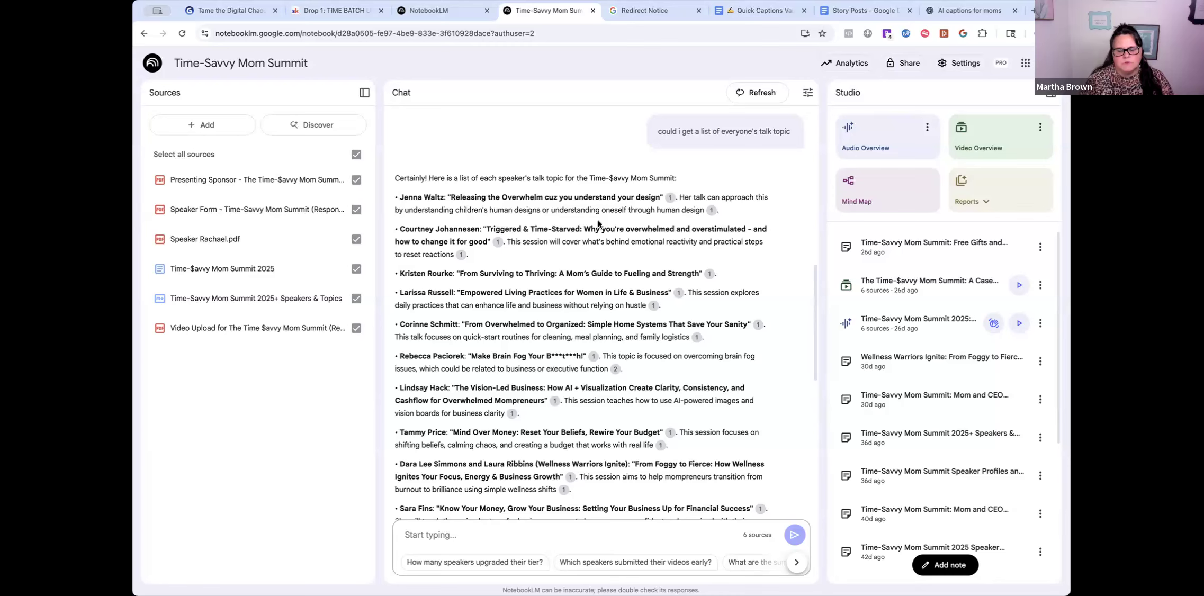
scroll(582, 286, down, 4)
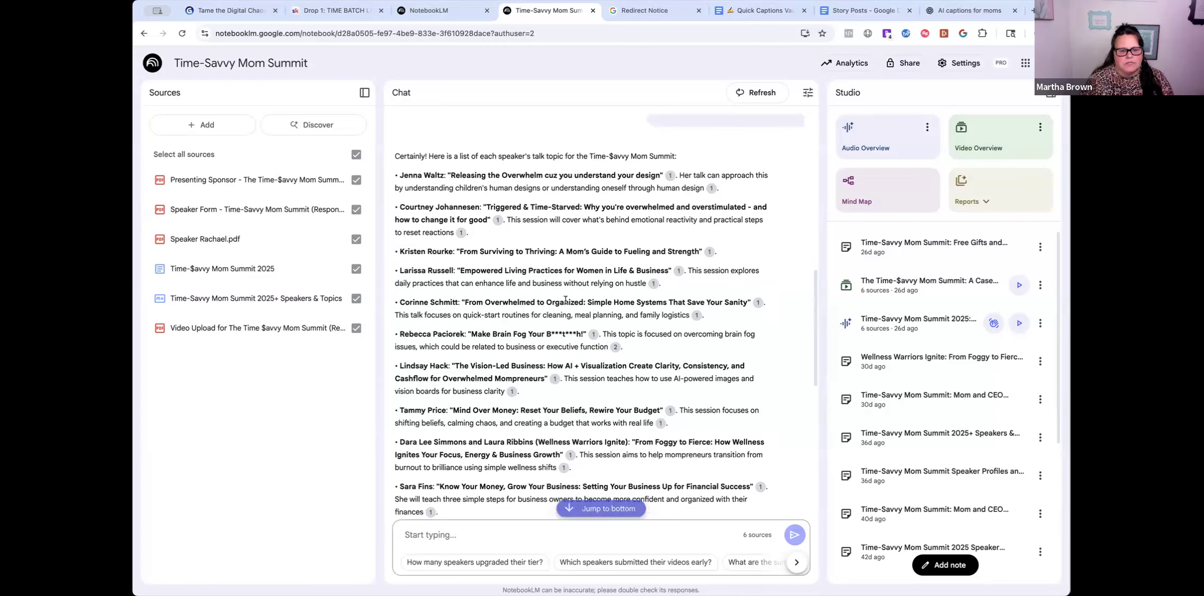
scroll(571, 415, down, 4)
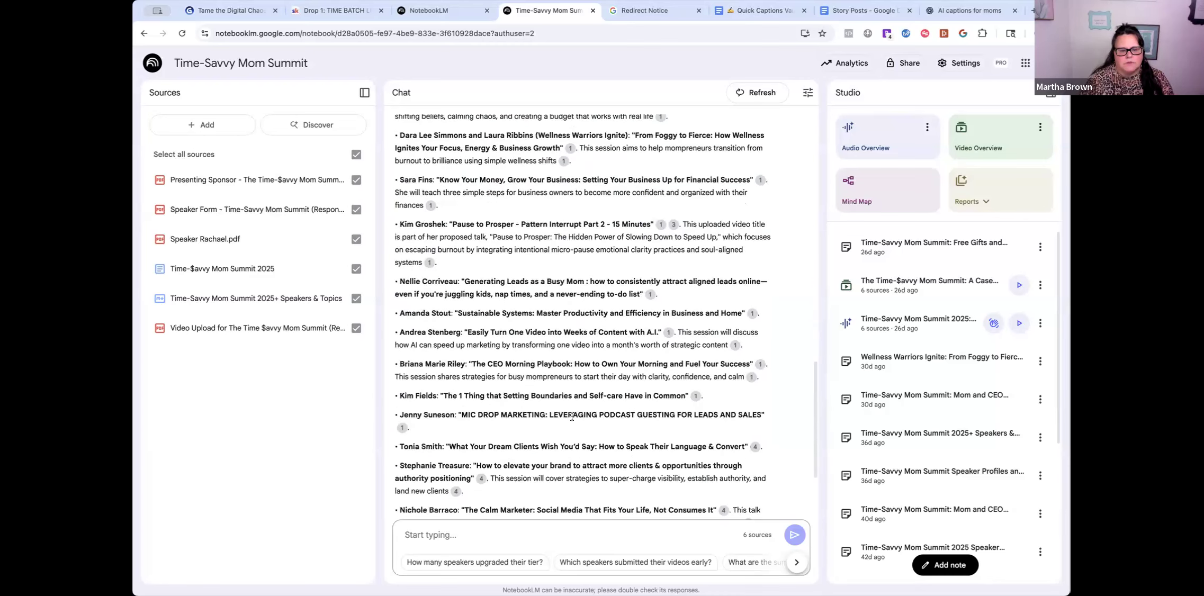
scroll(571, 416, down, 2)
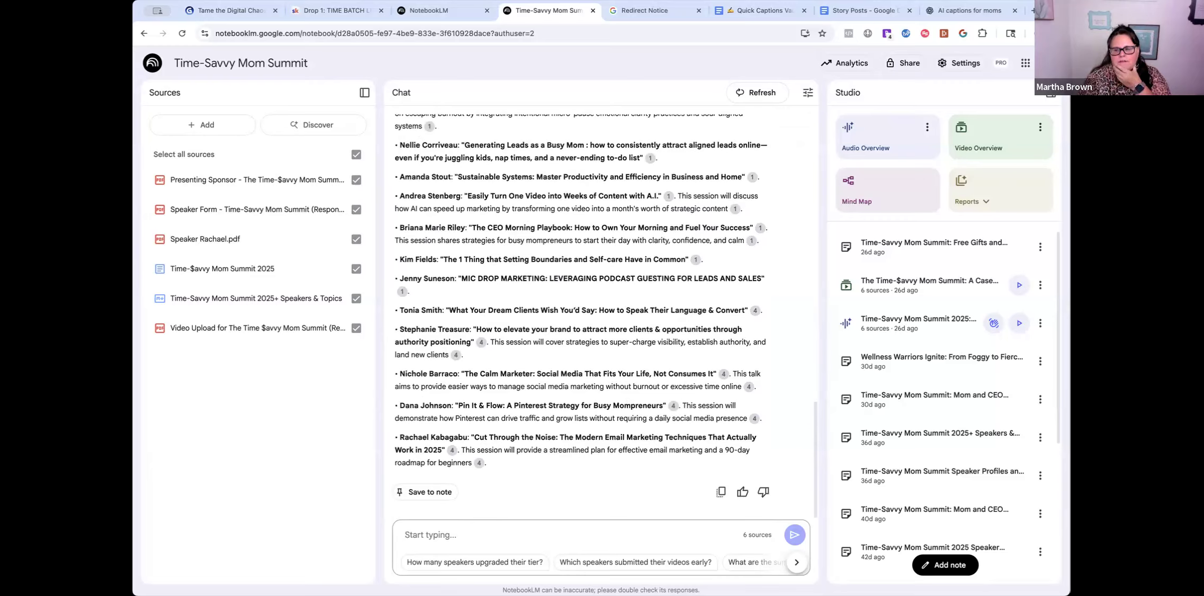
click(633, 415)
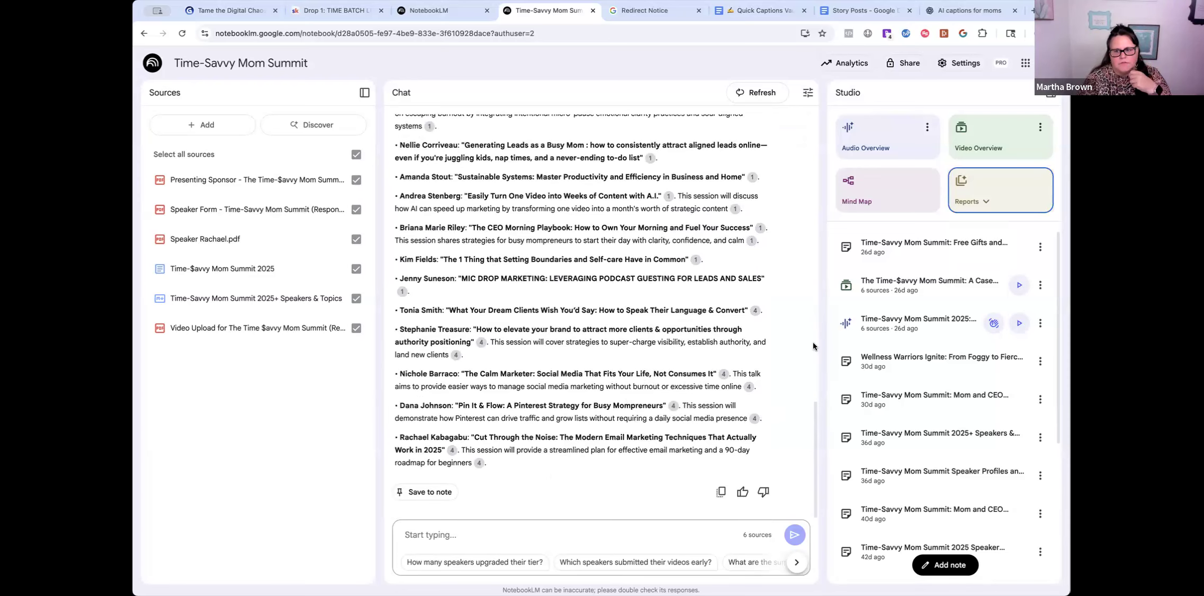
- Start a new audio overview, play the earlier summit overview and pause it at 00:19
scroll(810, 342, up, 3)
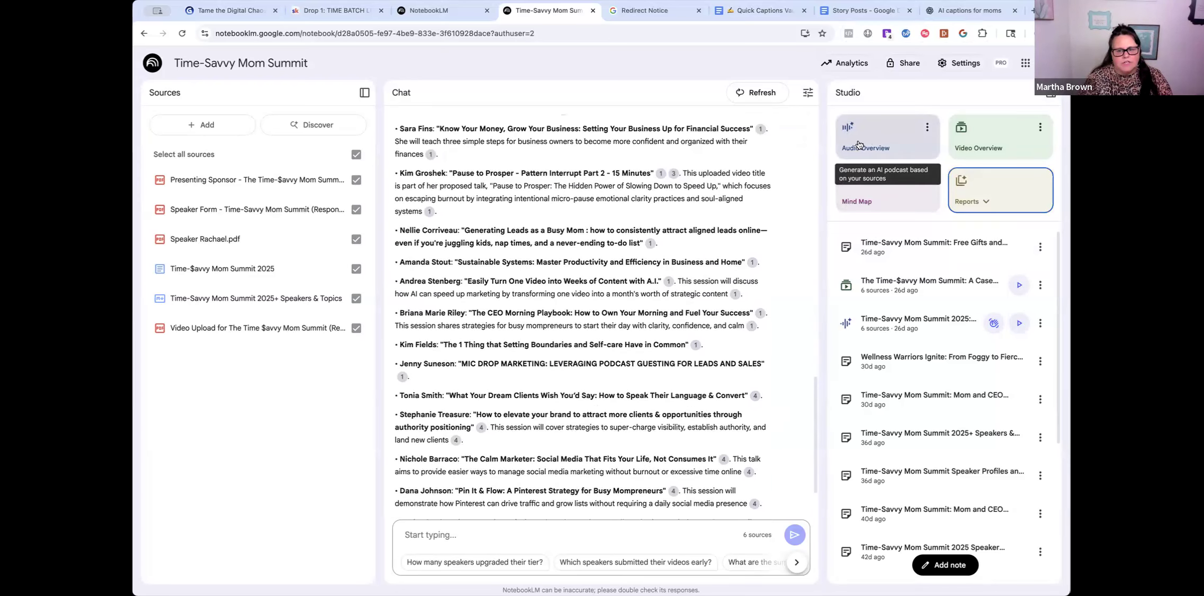
click(896, 145)
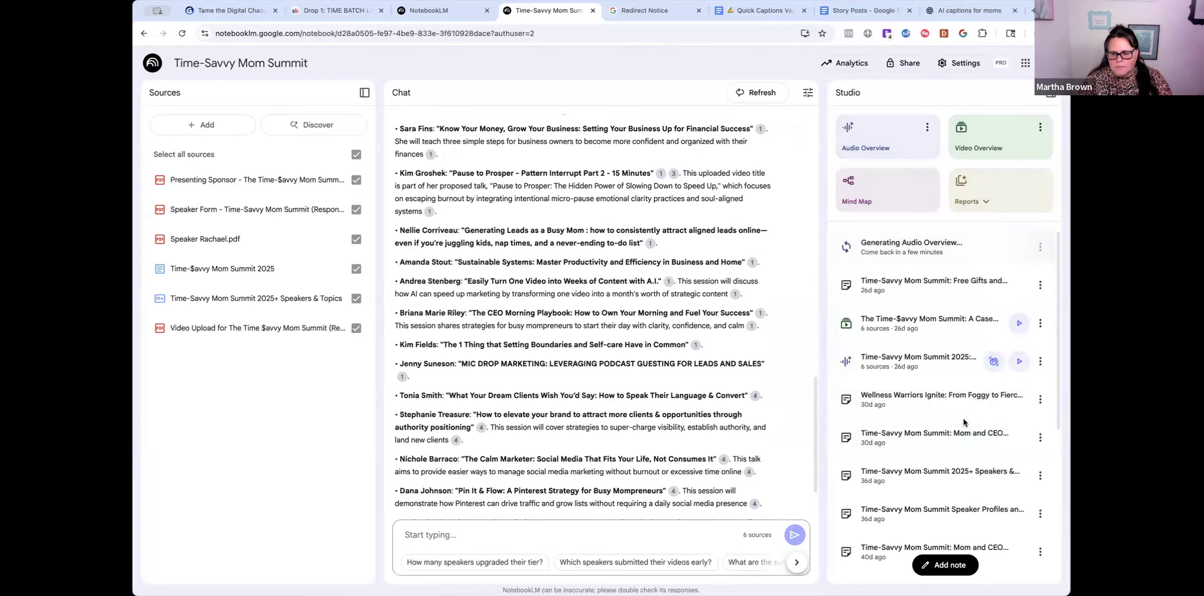
scroll(963, 420, down, 1)
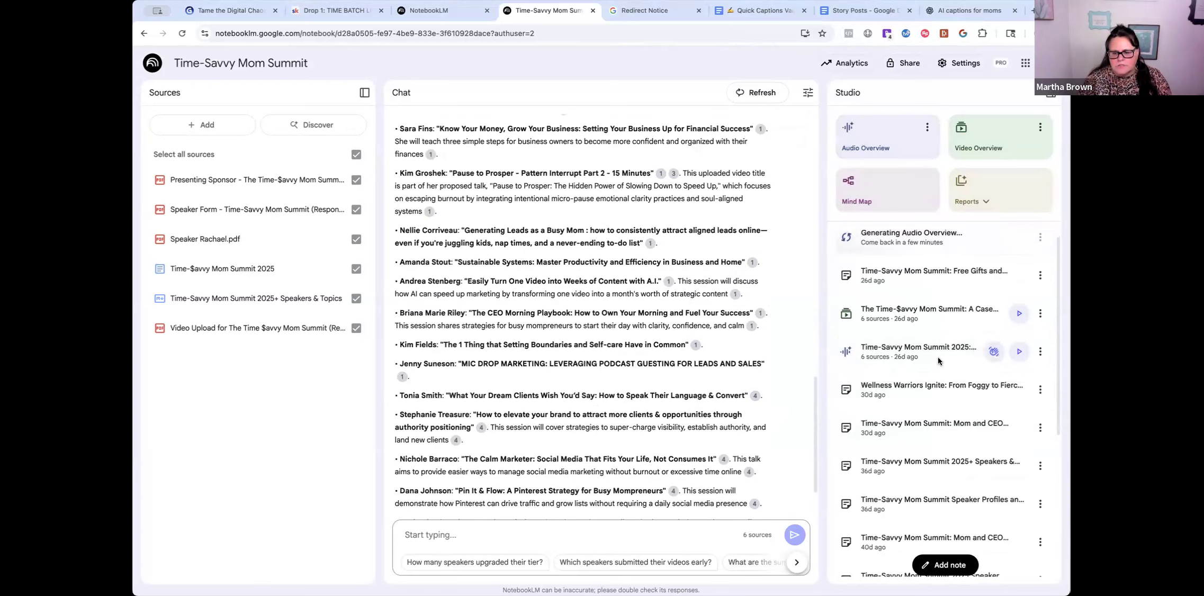
click(1018, 354)
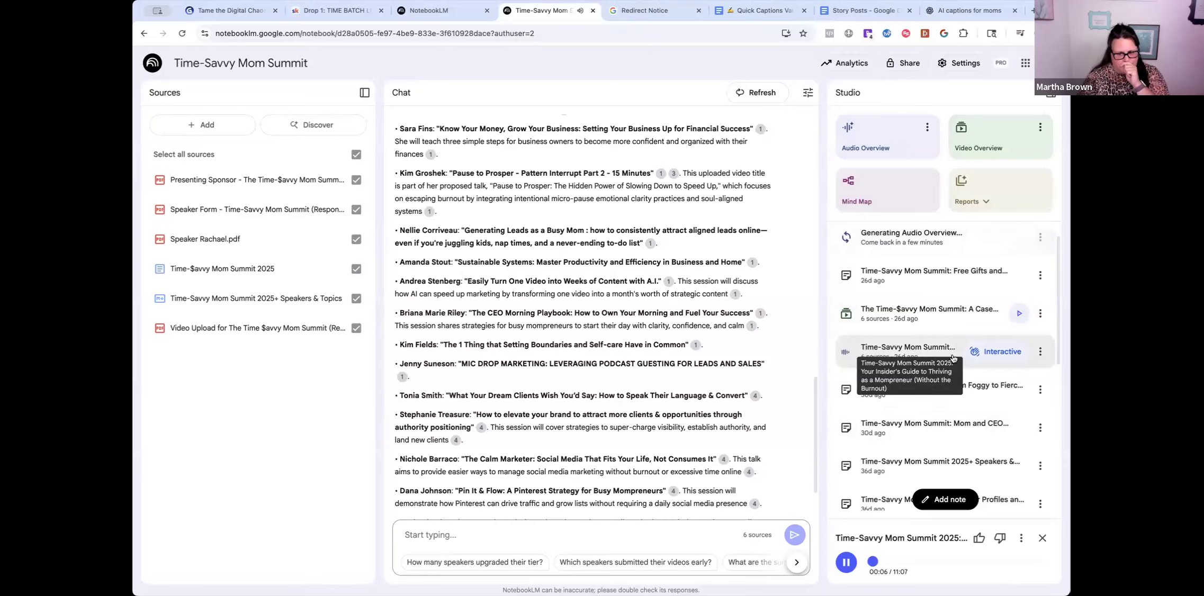
click(1039, 352)
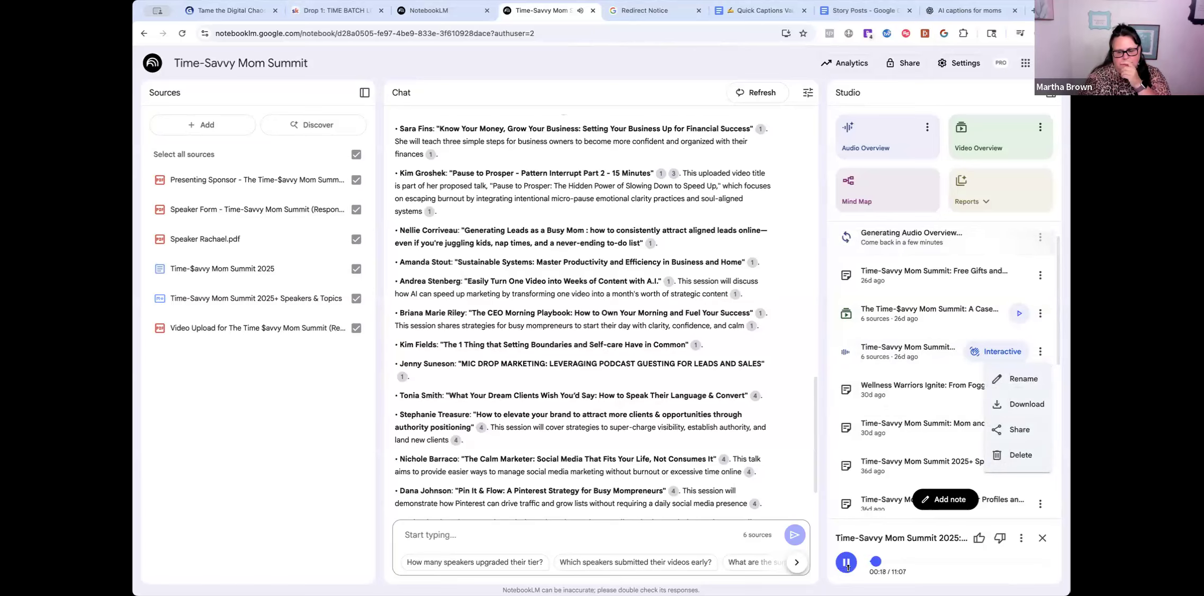
click(846, 567)
click(846, 566)
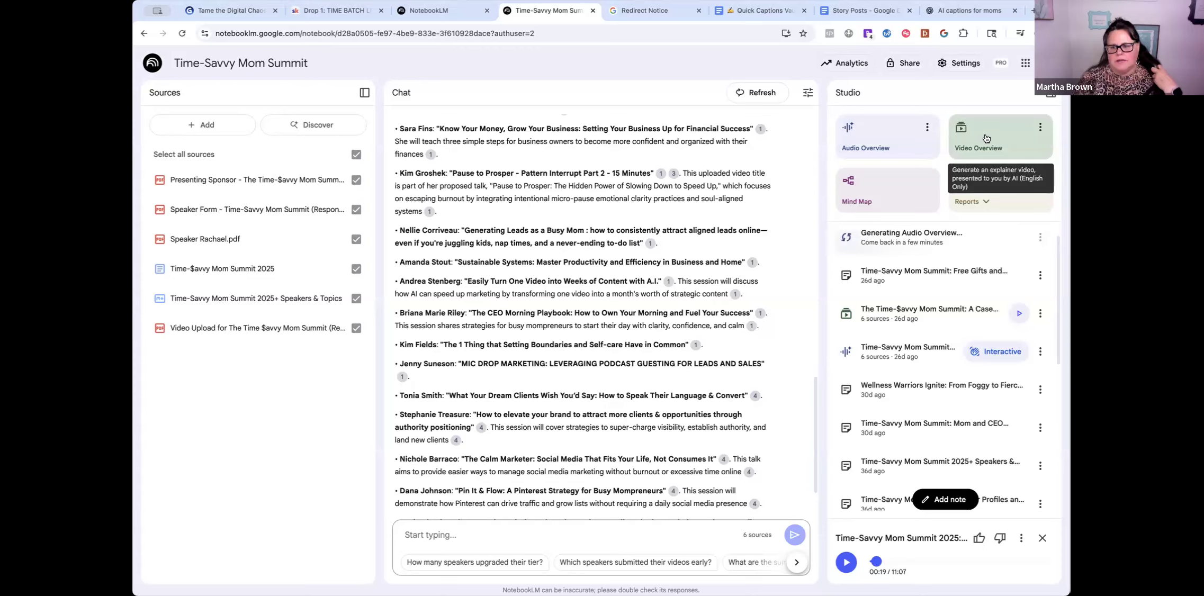
- Preview the 'Time-$avvy Mom Summit: A Case Study' video to about 01:57, then return to Studio
click(919, 311)
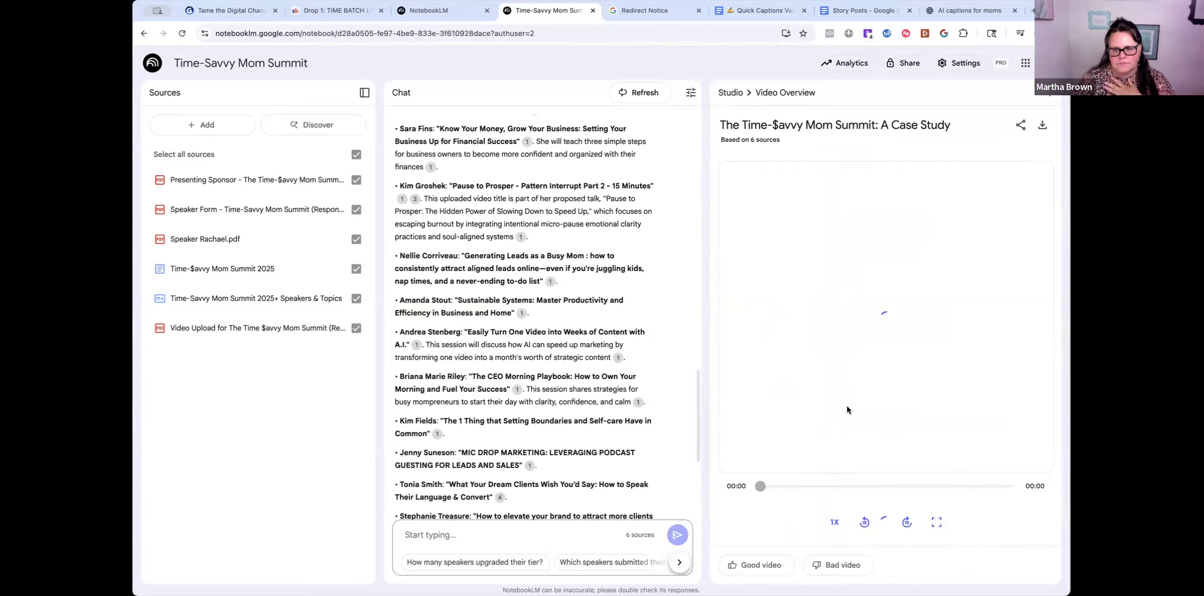
drag(763, 484, 805, 483)
click(887, 529)
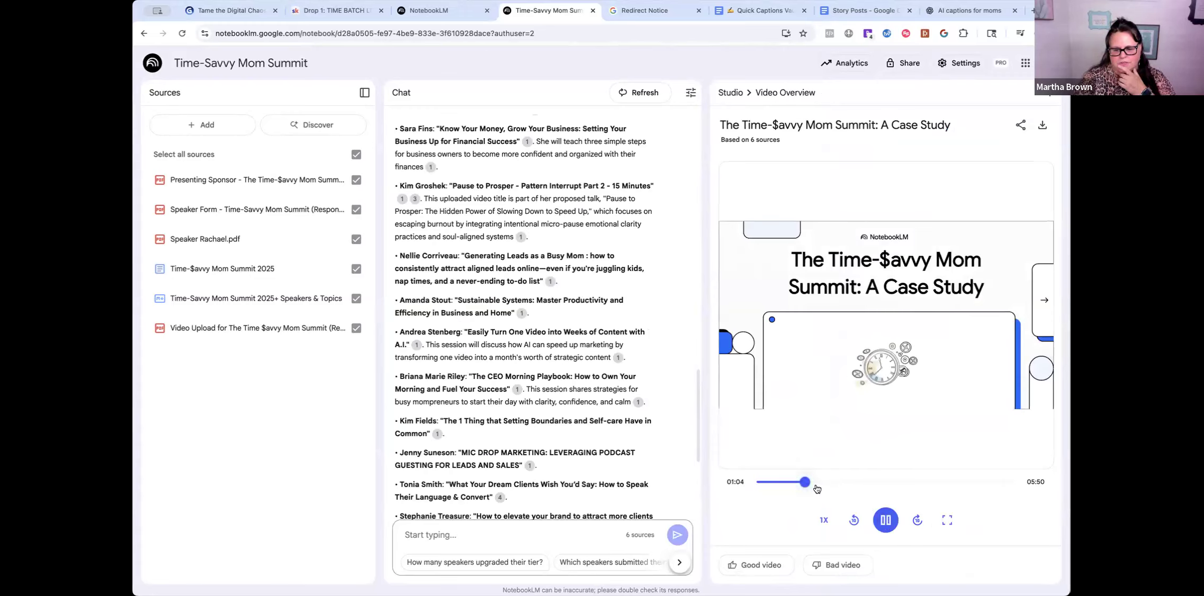
drag(804, 482, 874, 495)
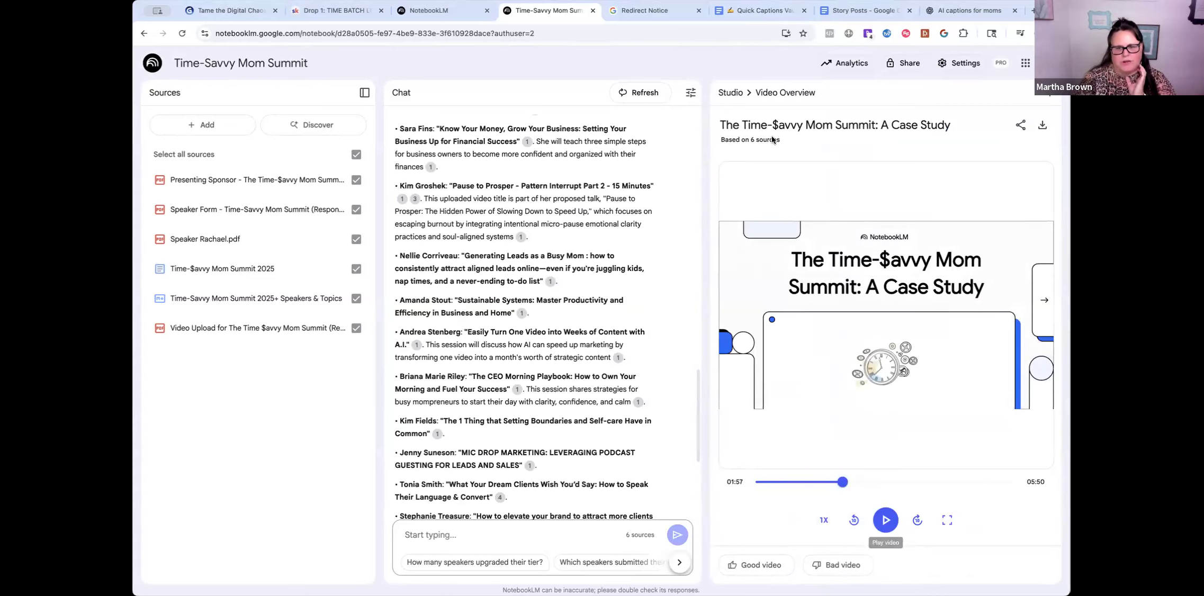
click(731, 94)
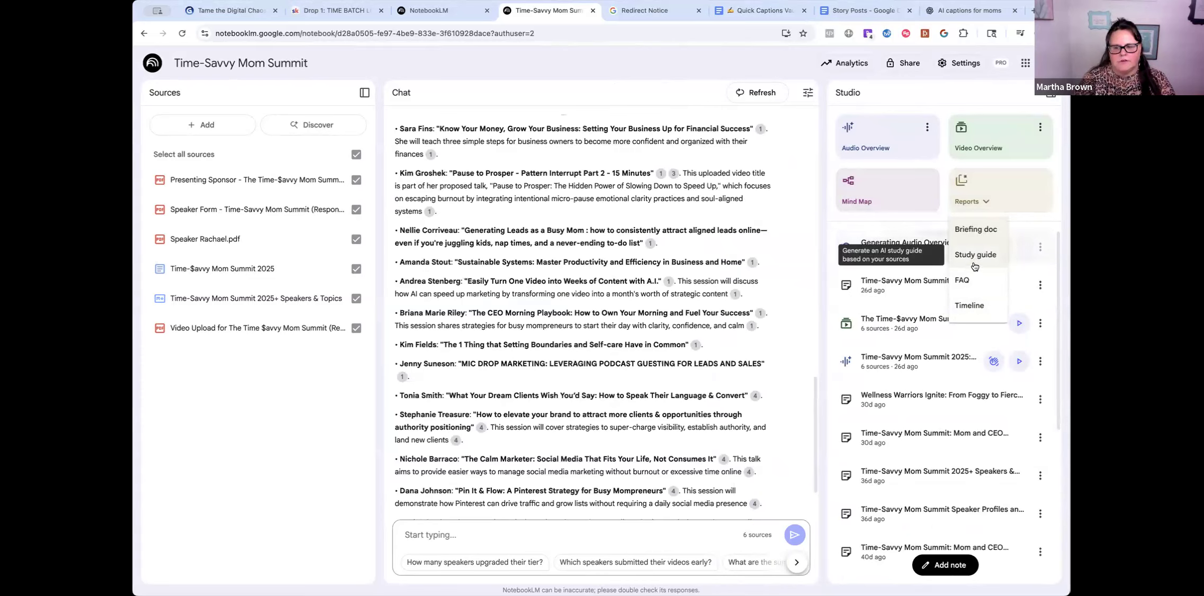
- Generate a study guide for the summit notebook, then go back to the notebooks list
click(973, 256)
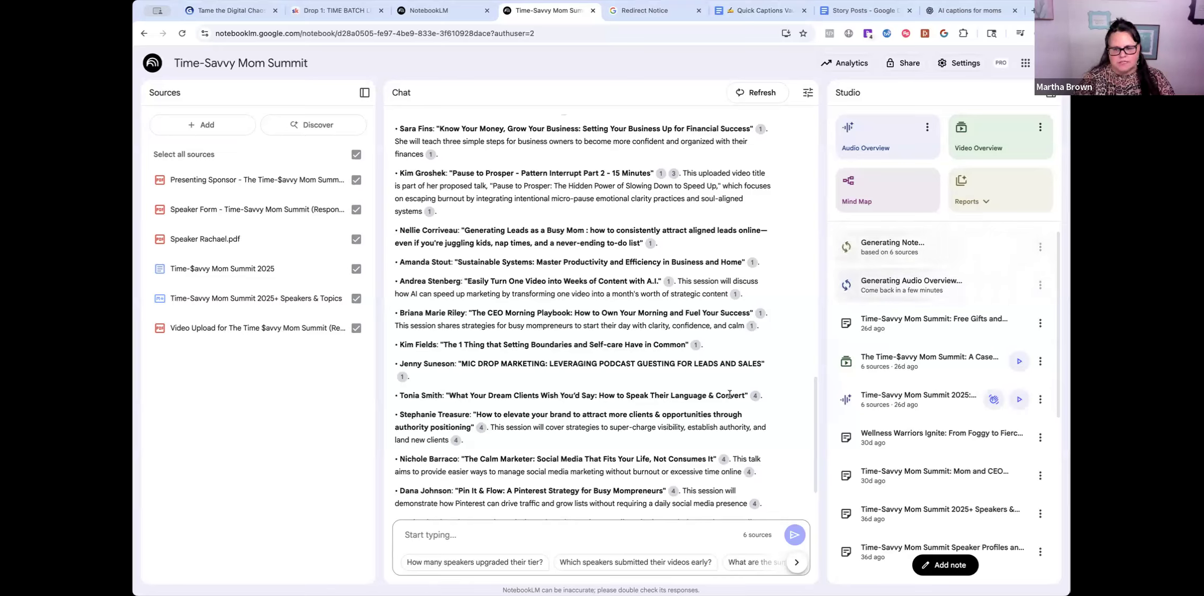
click(428, 16)
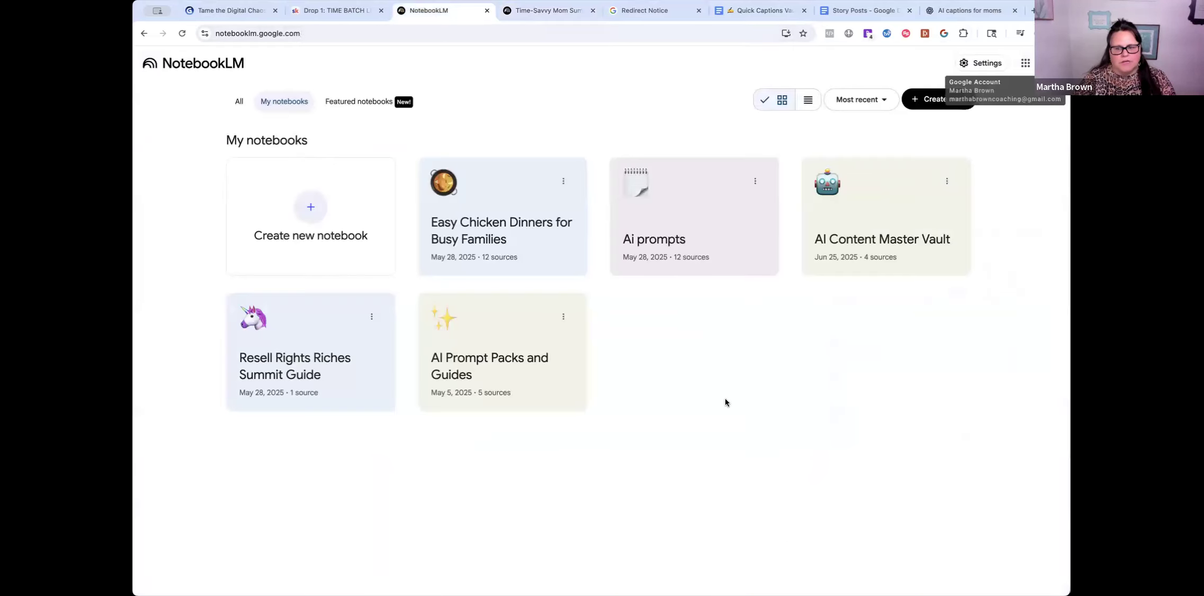
click(552, 11)
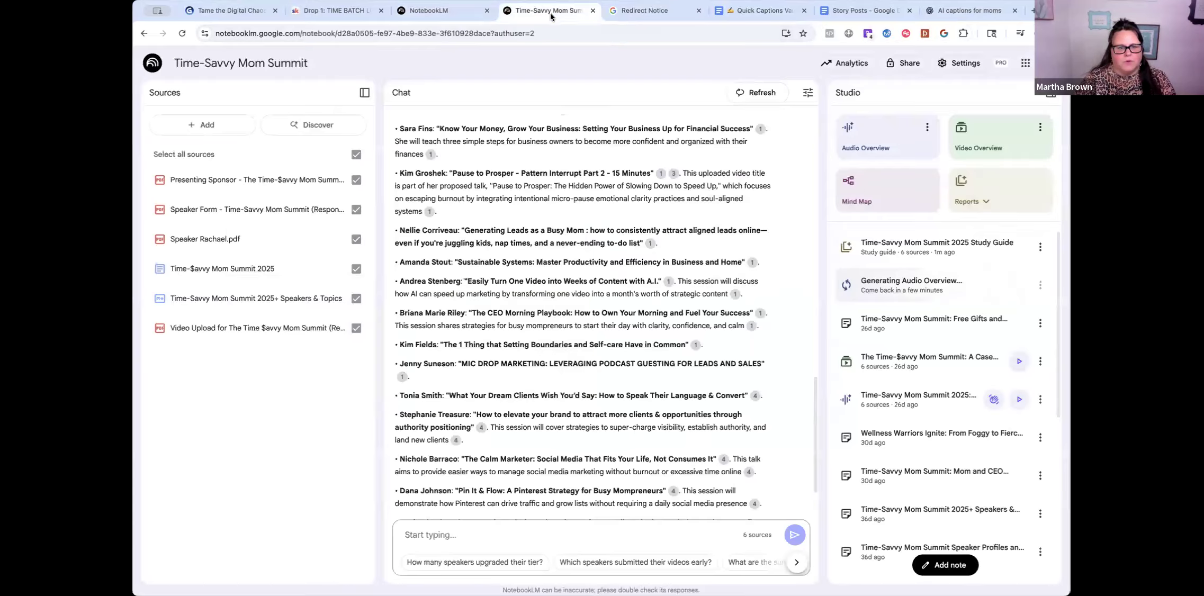
click(153, 65)
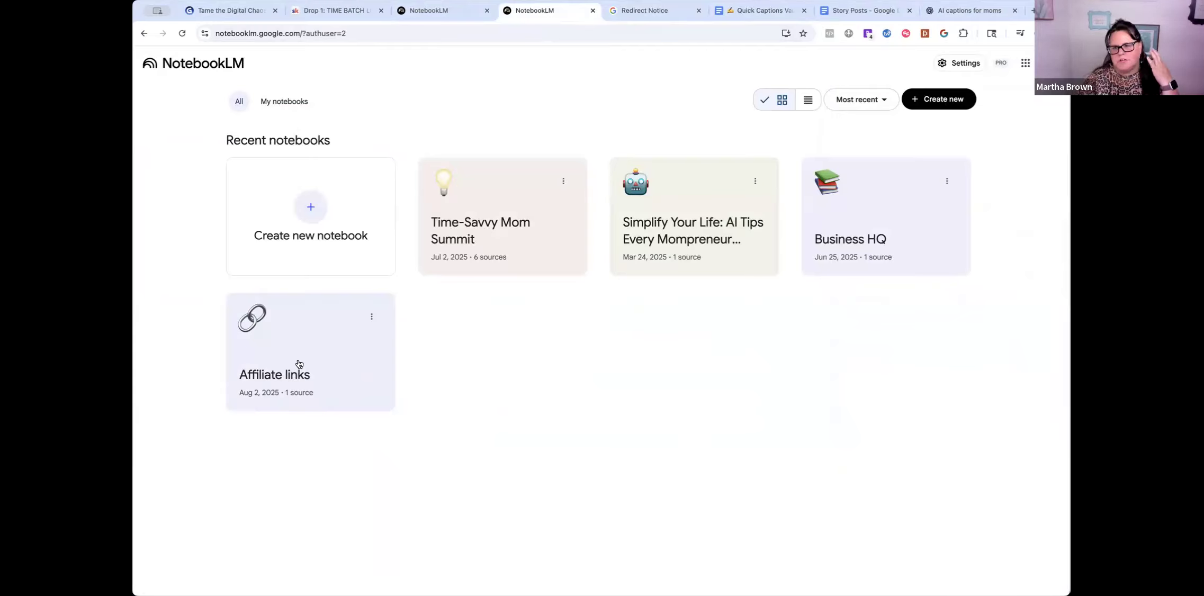
- Open the Affiliate links notebook and view its source document in Google Docs
click(299, 365)
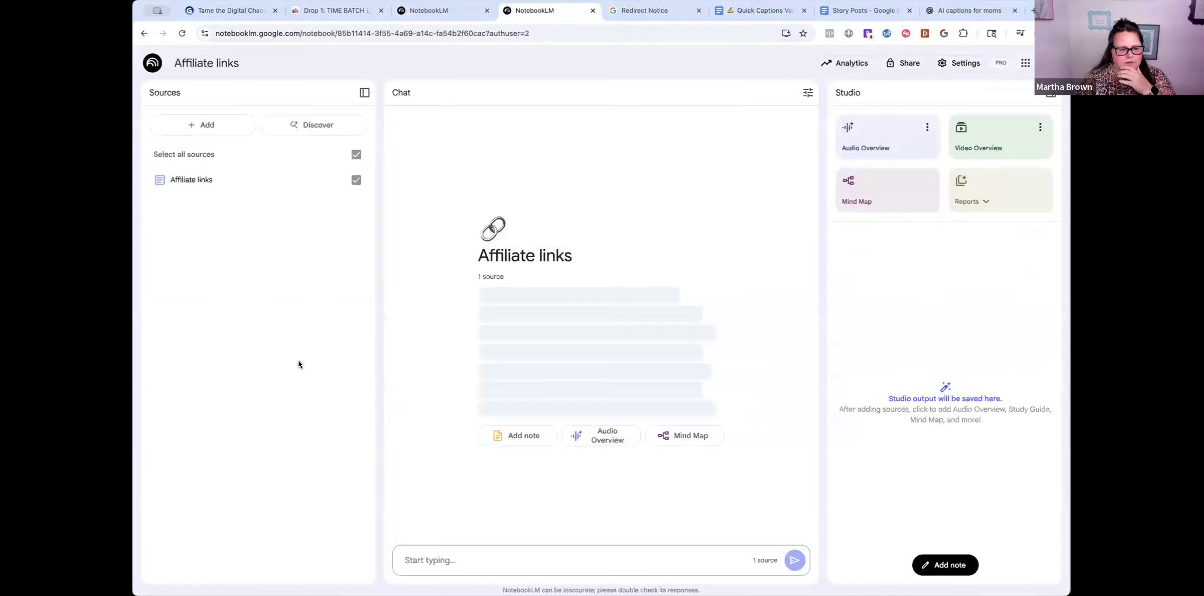
click(202, 180)
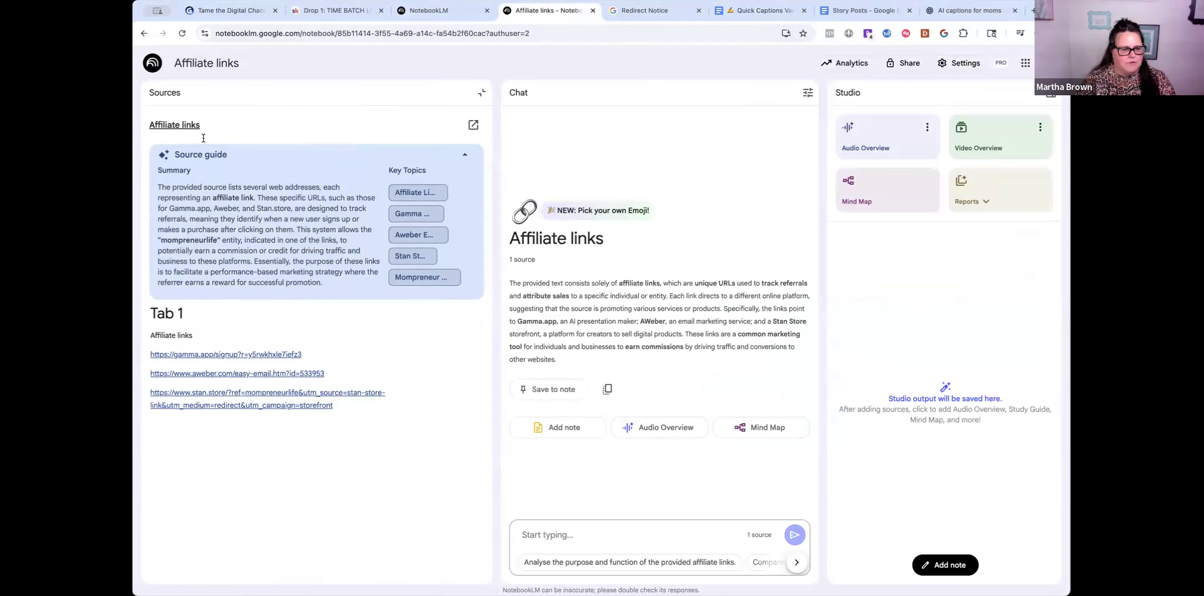
click(165, 127)
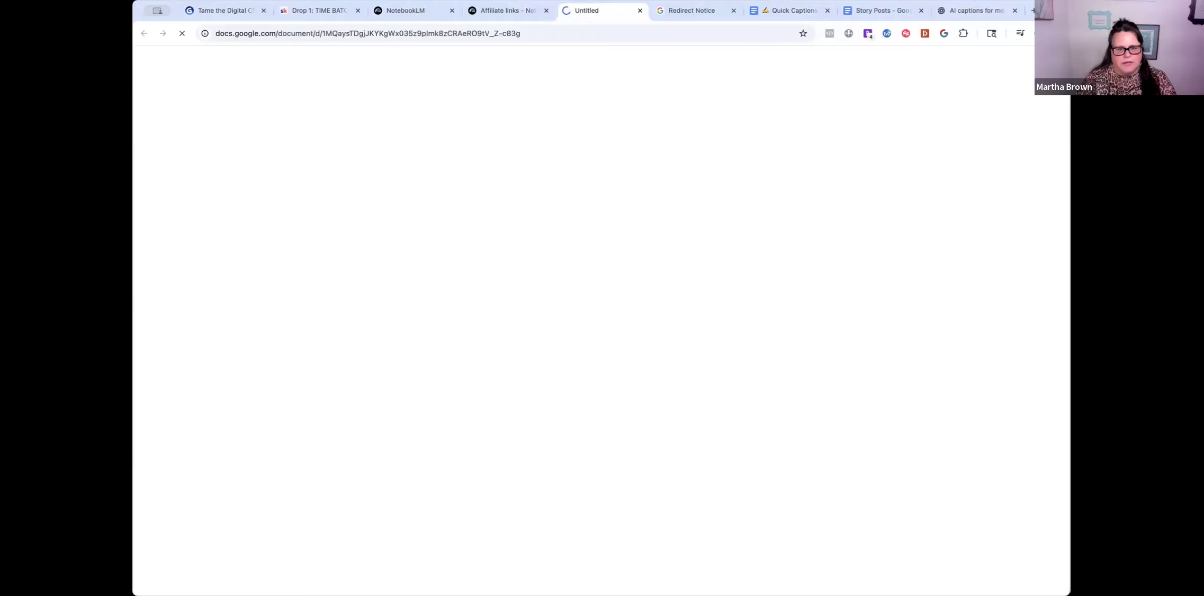
click(515, 11)
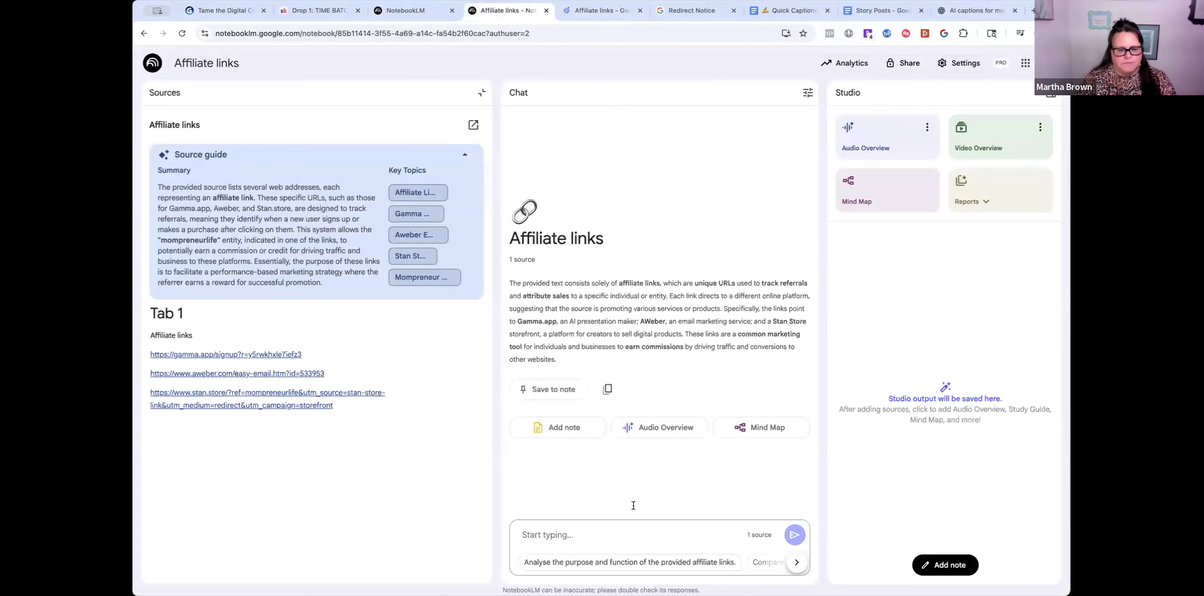
- Ask the notebook 'link for gamma'
text(hey i need my)
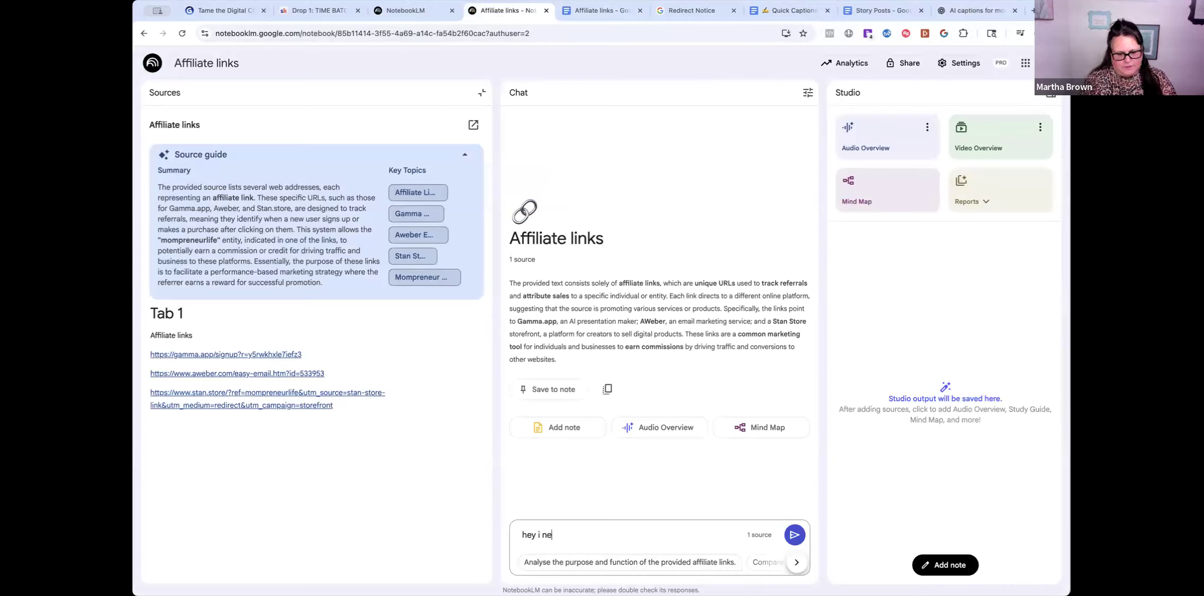
key(BackSpace)
key(BackSpace)
text(l)
key(BackSpace)
text(link for gamma)
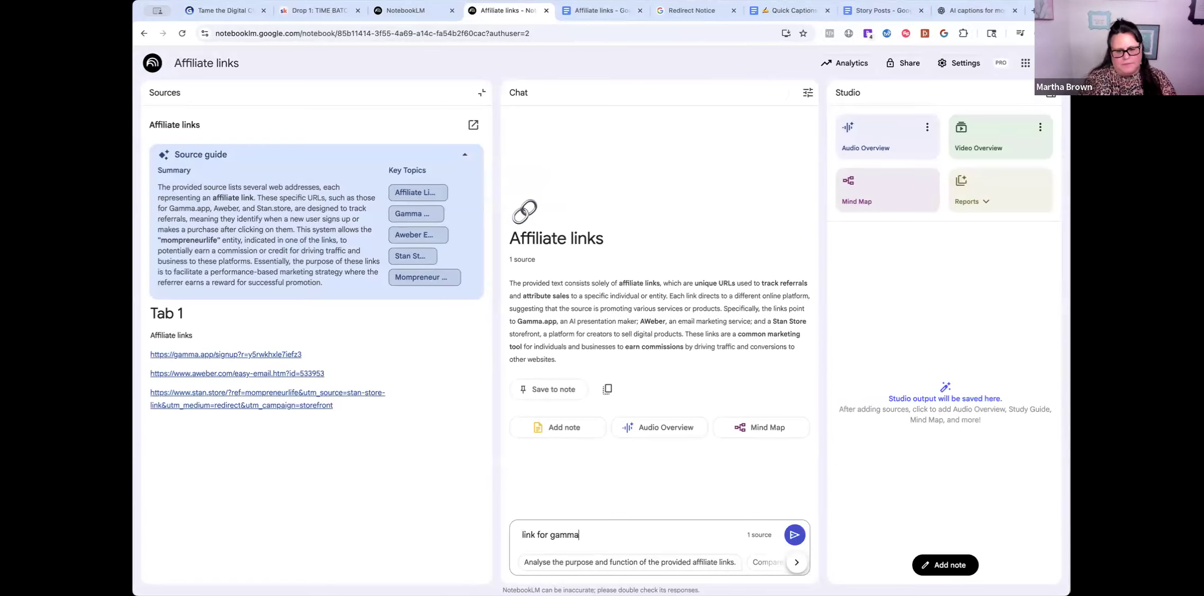
key(Return)
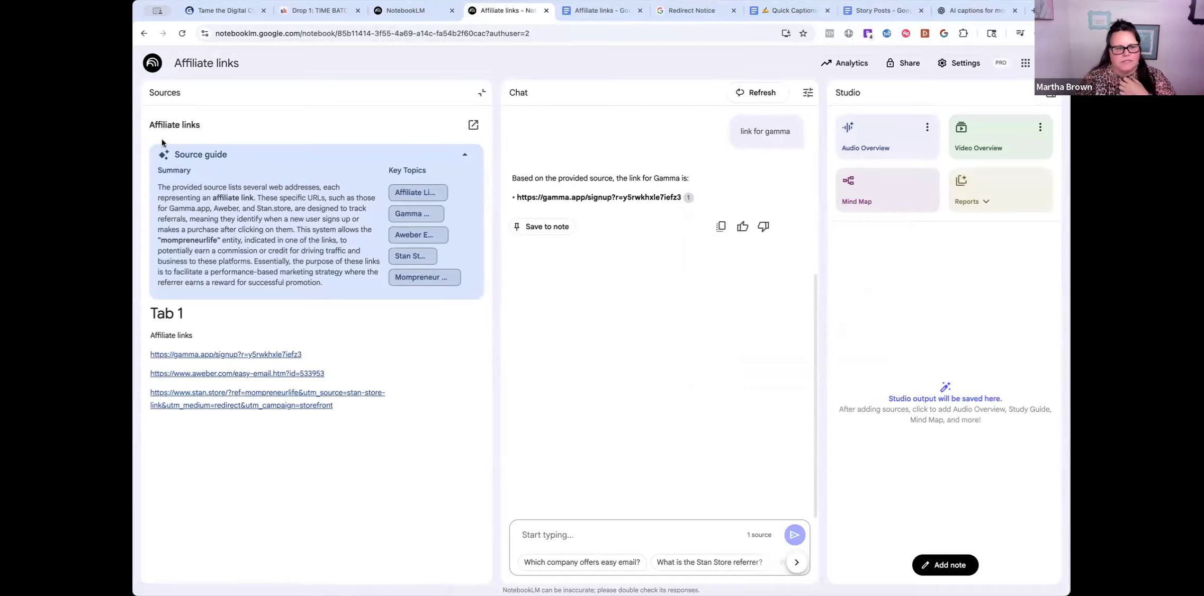
- Add 'metricool' on a new line below the three links in the Affiliate links Google Doc
click(176, 125)
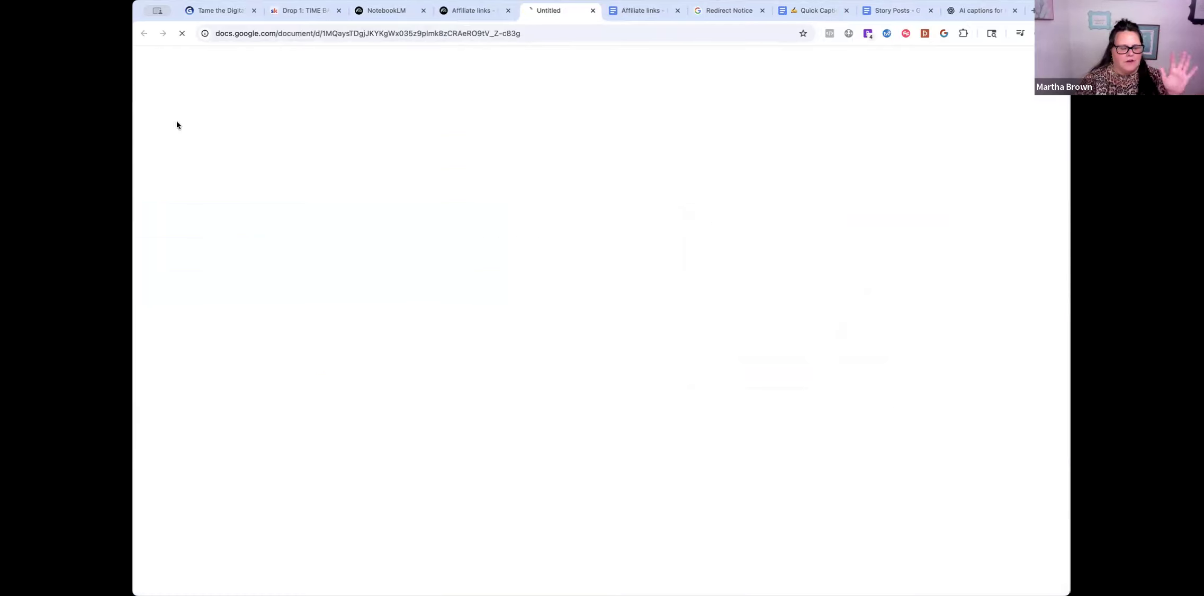
click(474, 13)
click(572, 15)
click(482, 223)
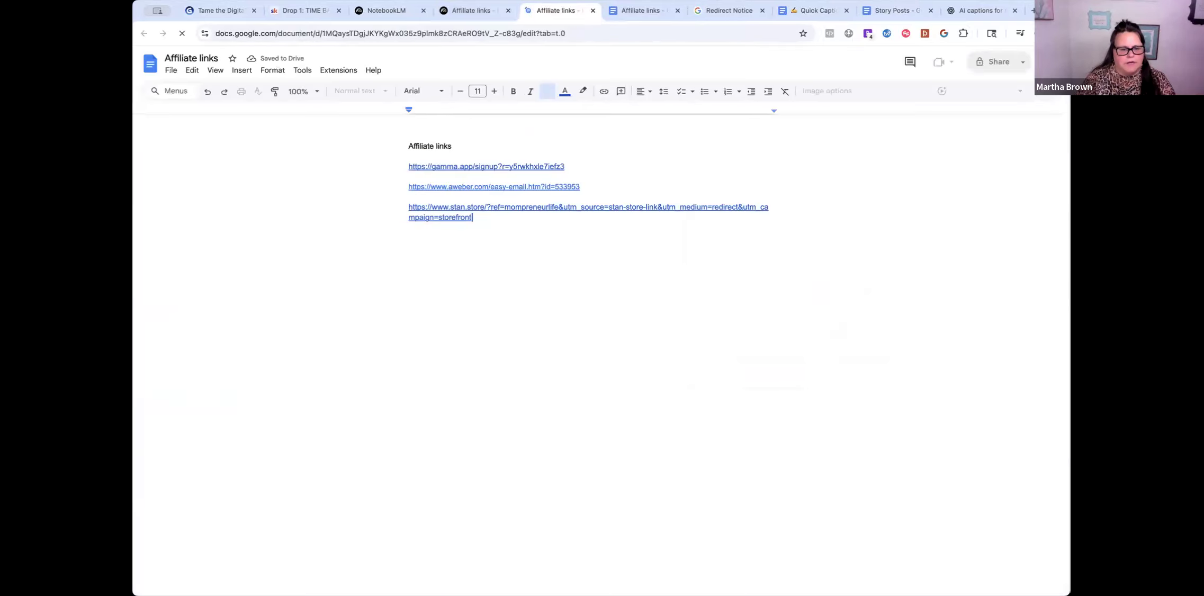
key(Return)
key(Return)
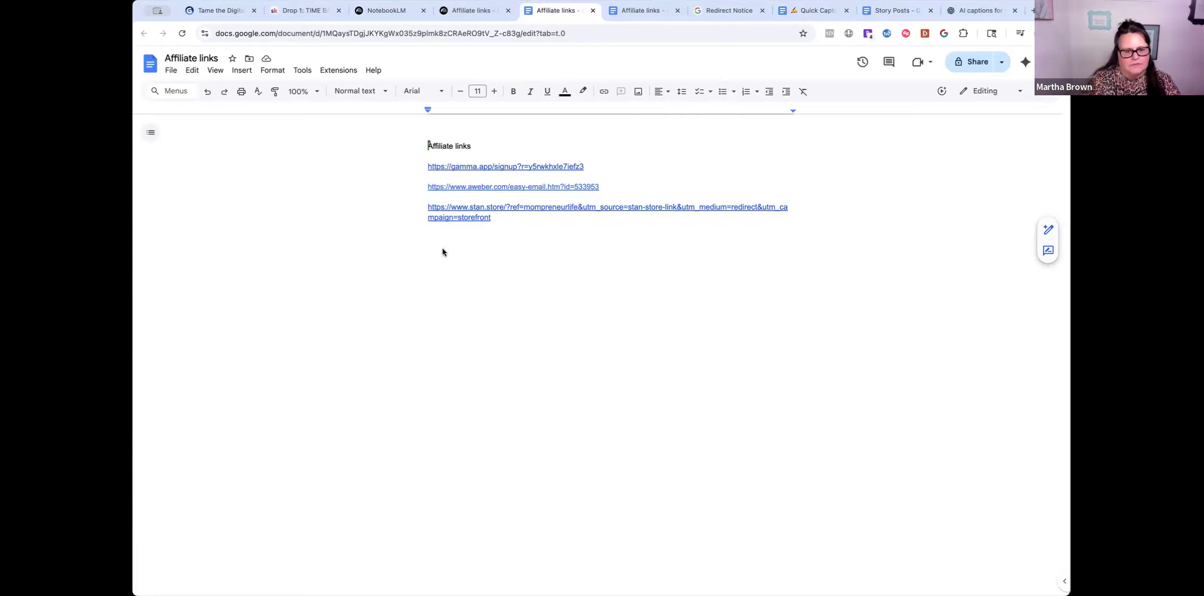
text(metricool)
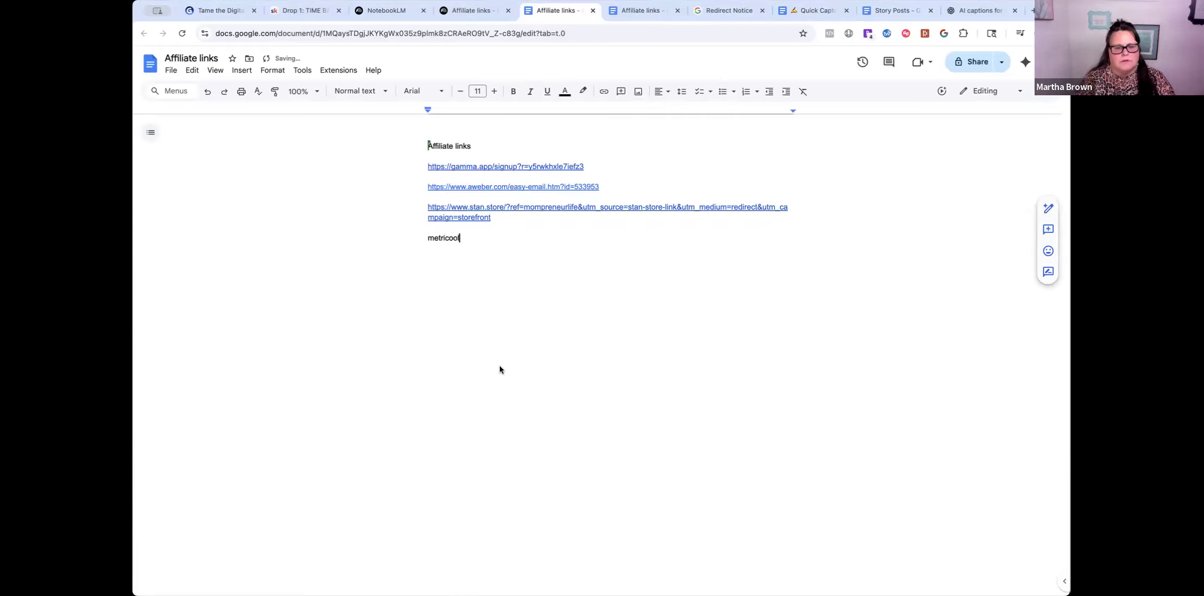
key(Return)
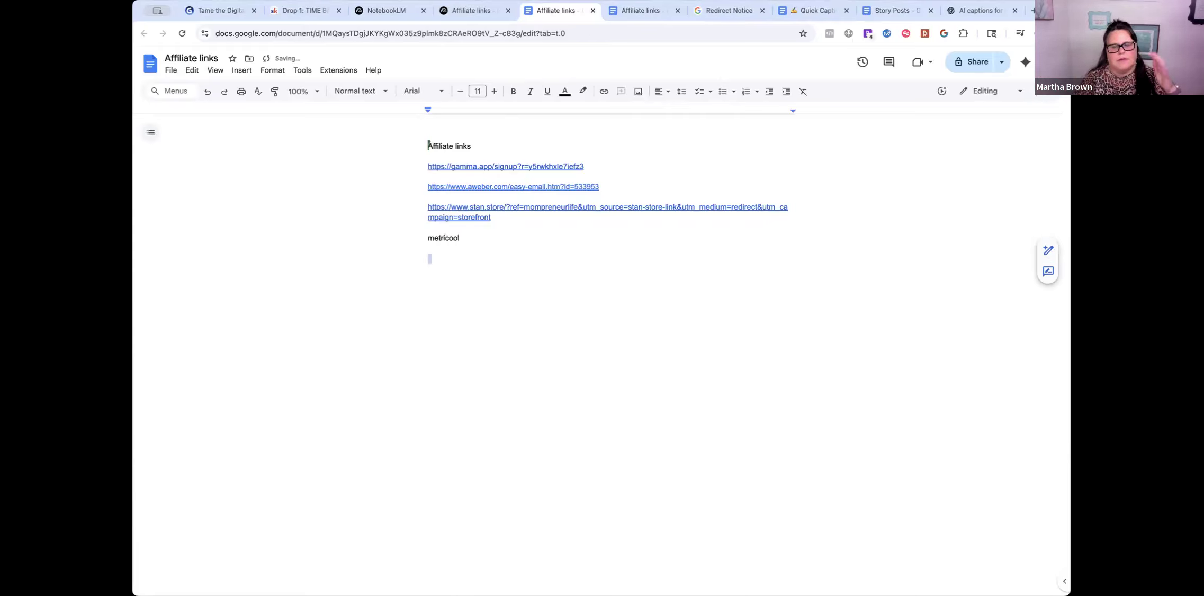
click(473, 10)
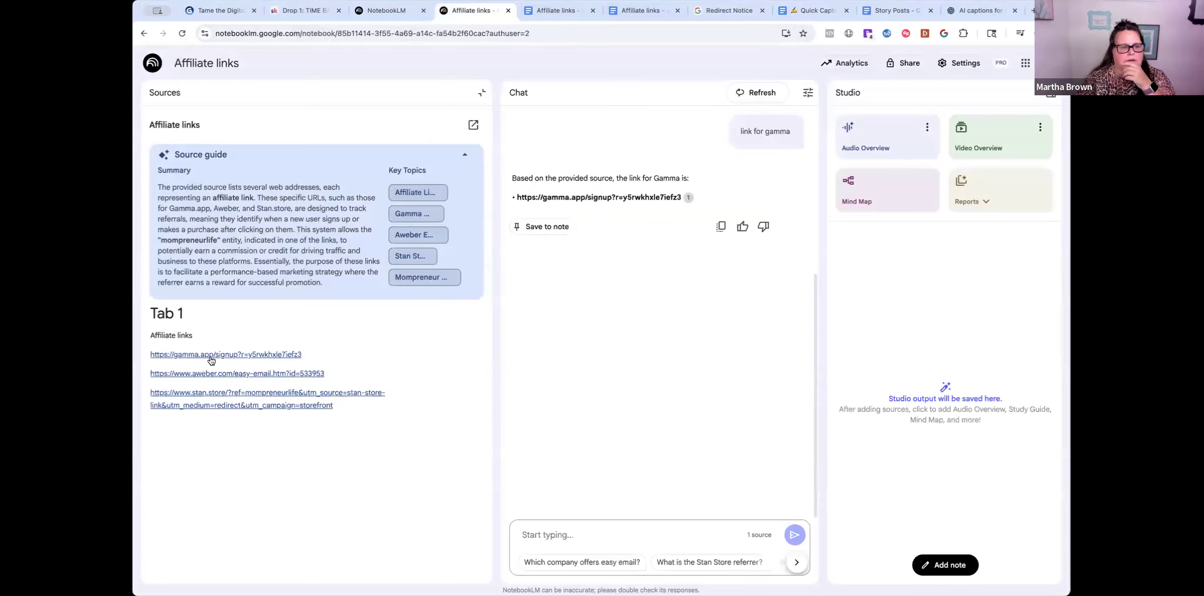
- Resync the Affiliate links source with its Google Doc to pick up the metricool addition
click(186, 127)
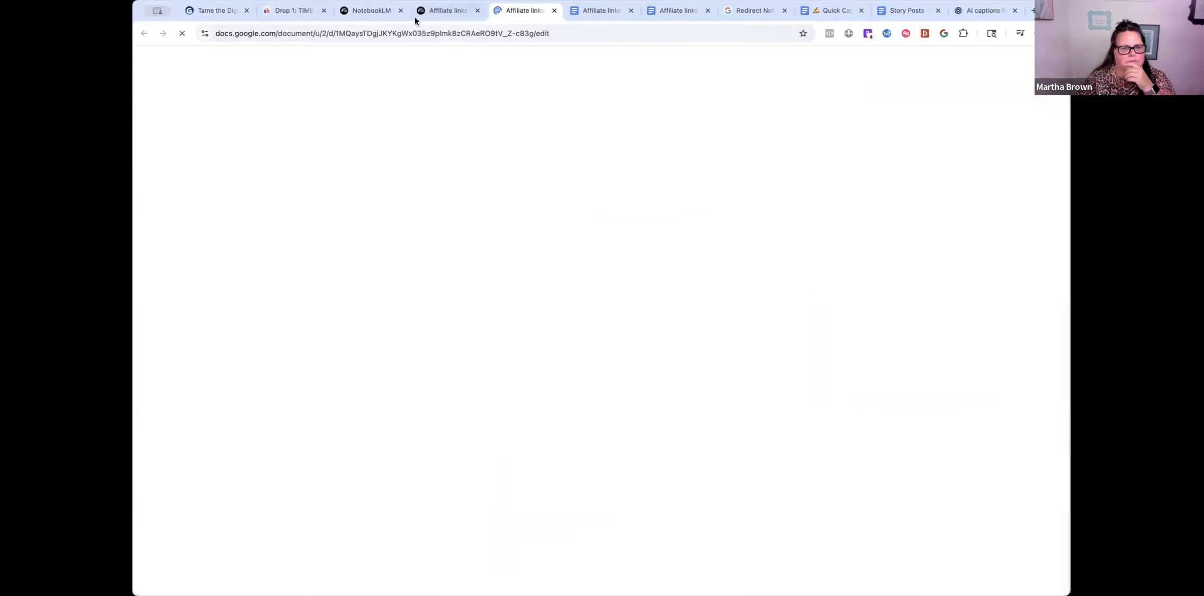
click(447, 10)
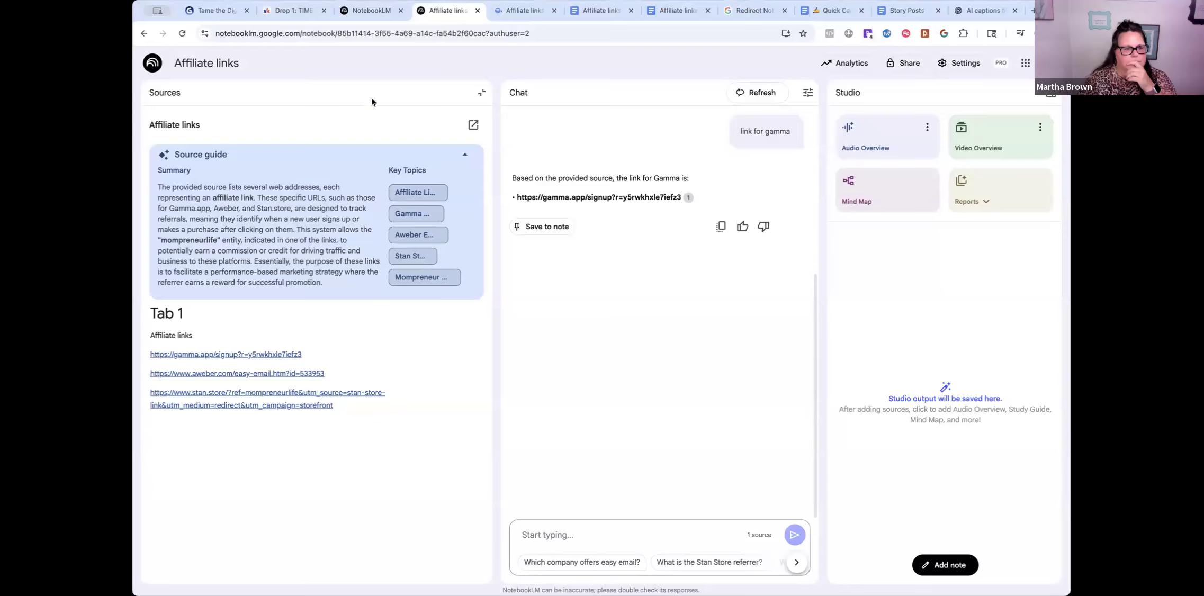
click(481, 92)
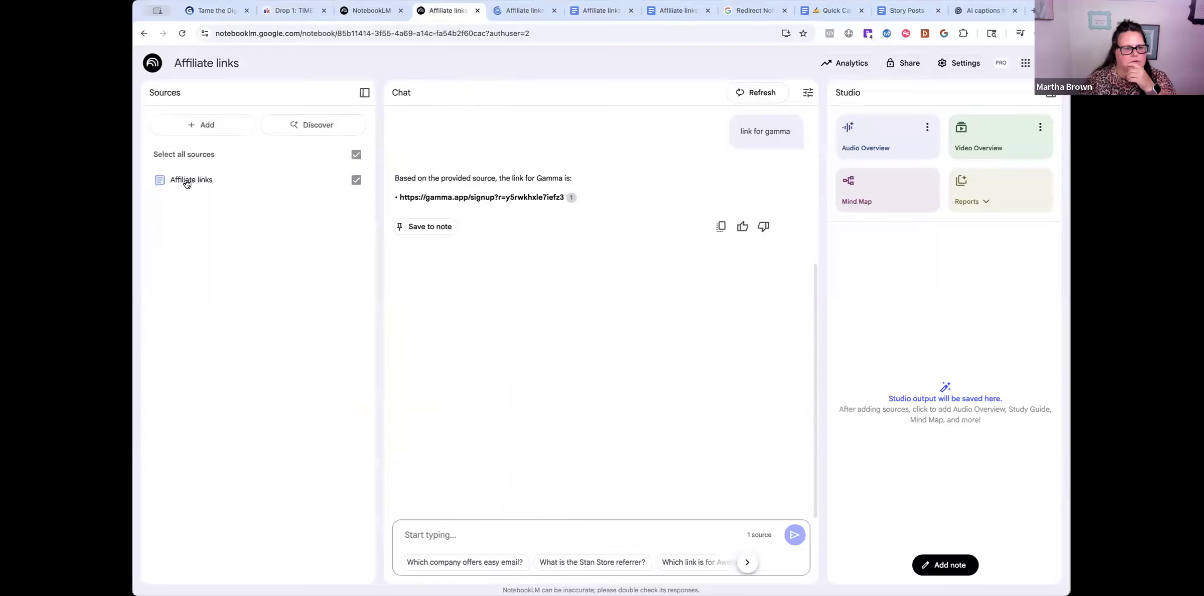
click(160, 180)
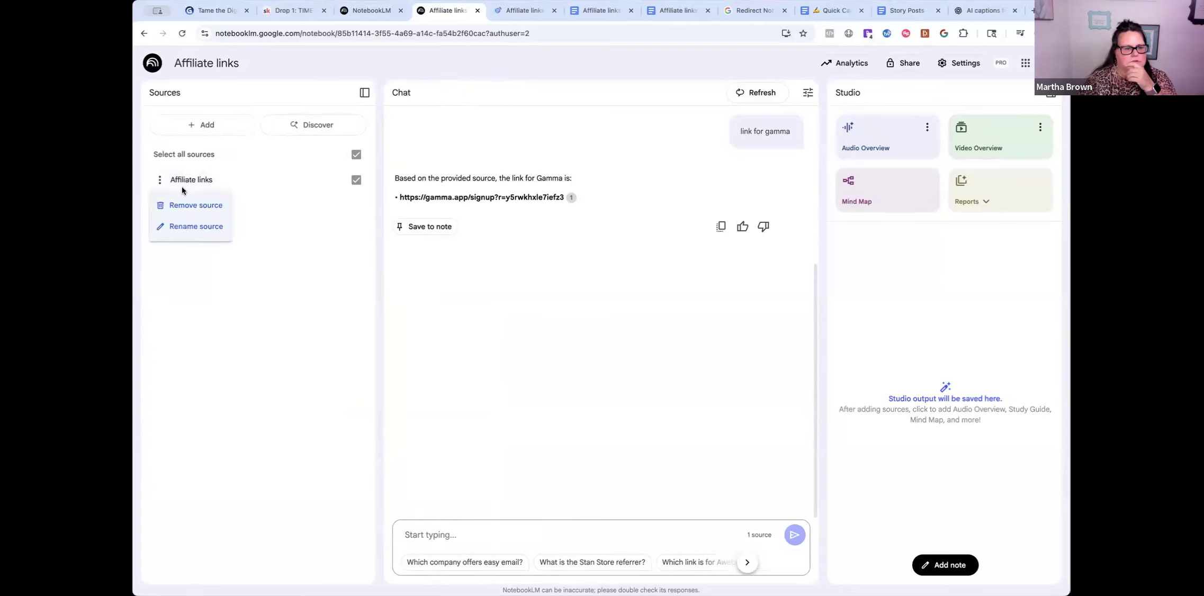
click(183, 183)
click(186, 181)
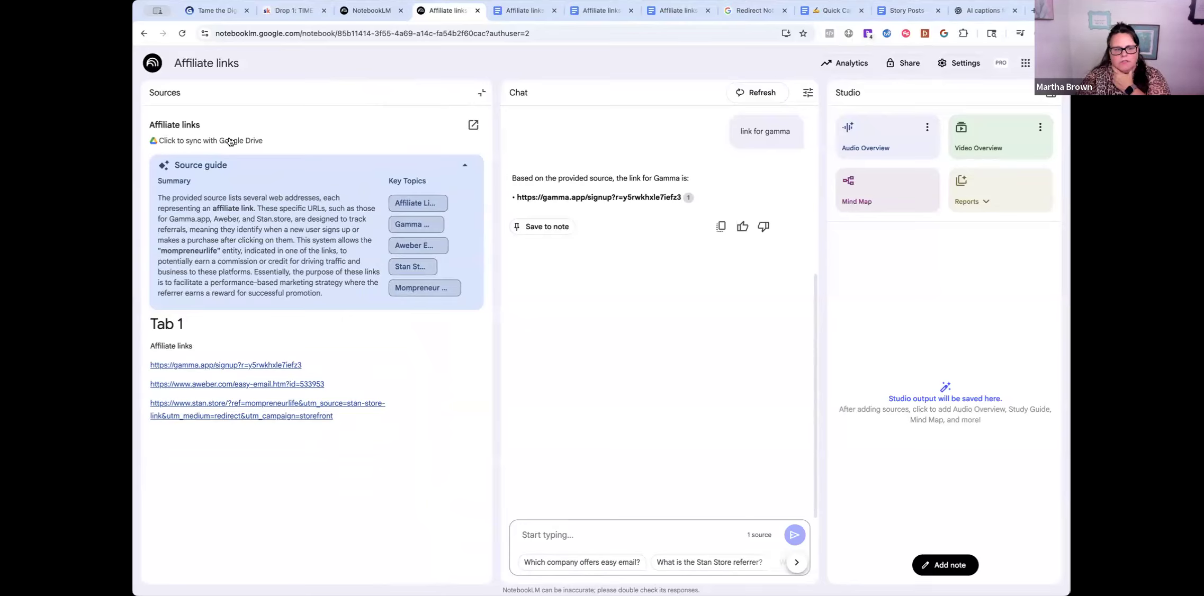
click(174, 140)
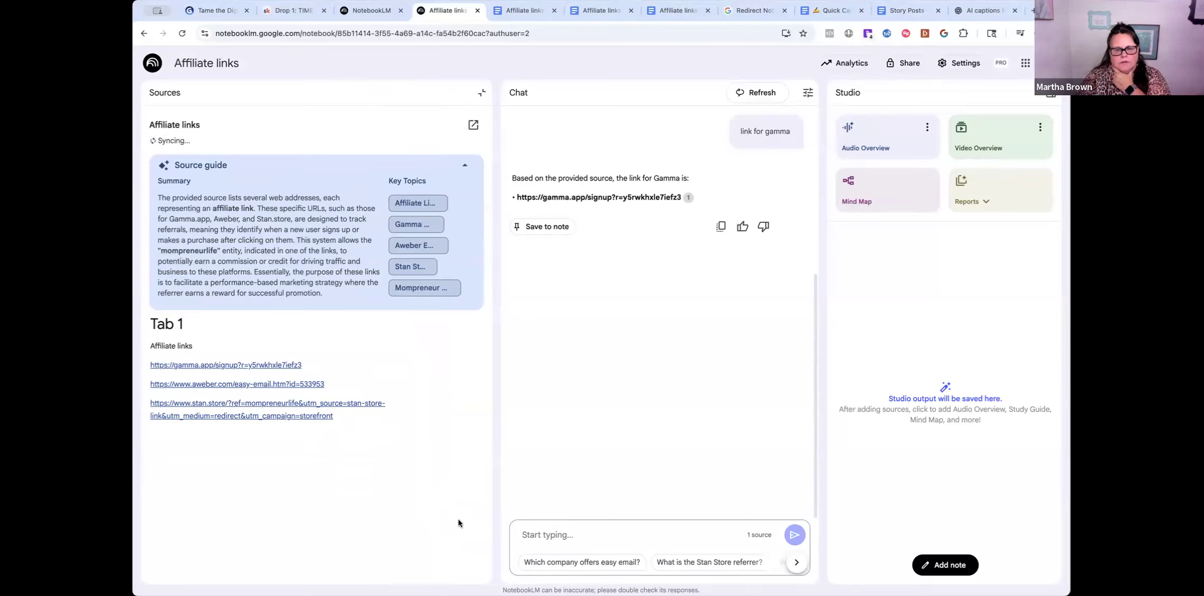
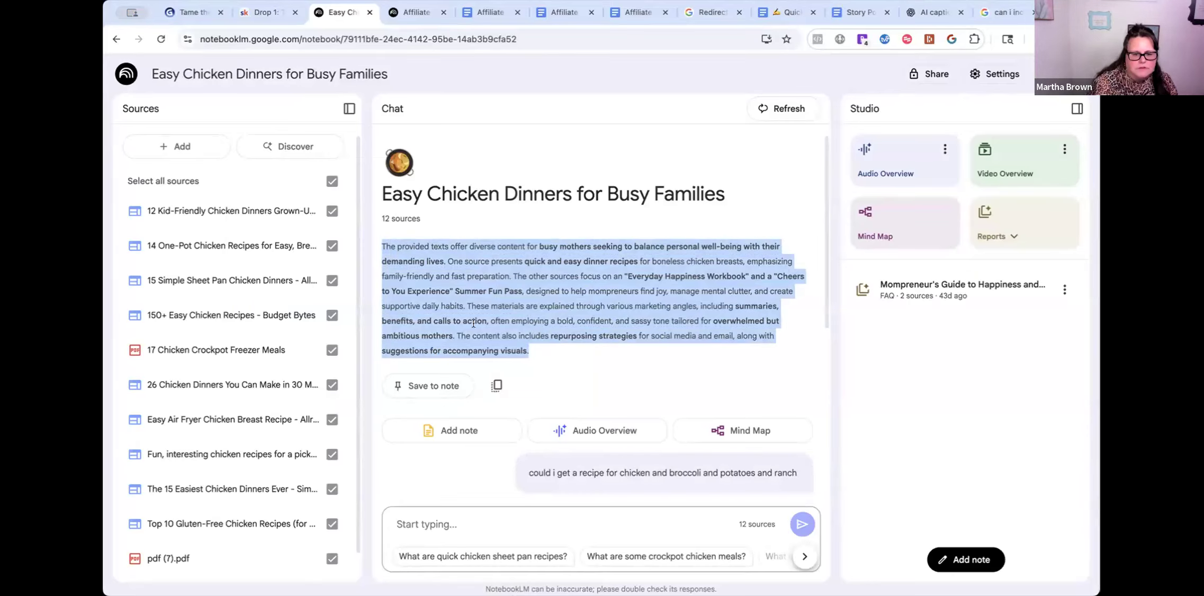
- Clear the current selection in the Easy Chicken Dinners notebook's overview summary
click(394, 254)
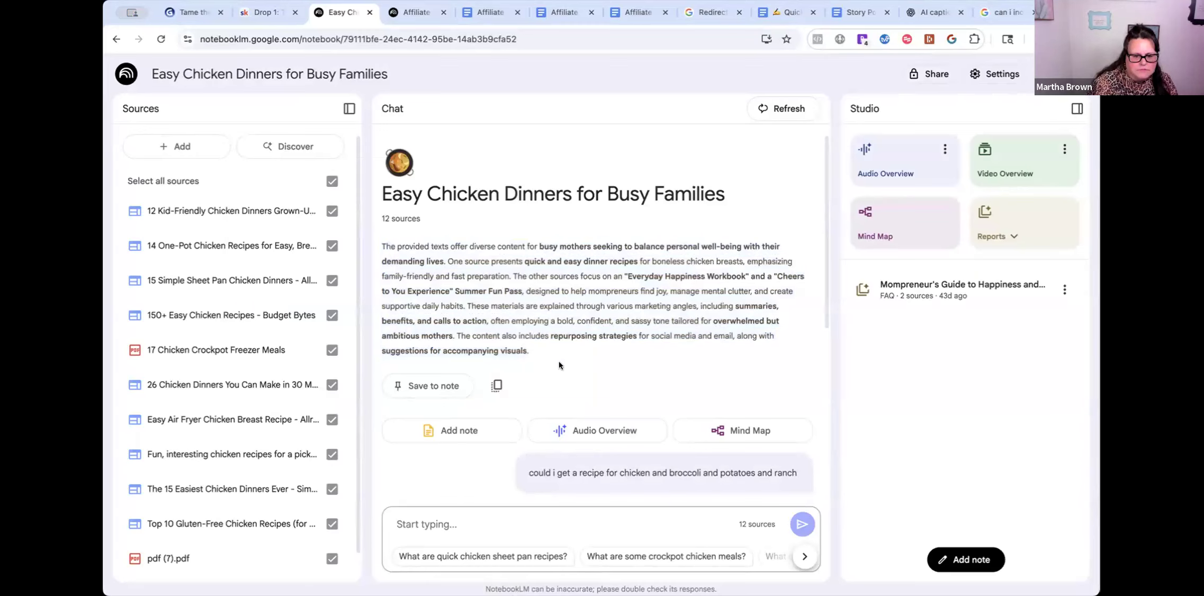
- Select the overview summary, zoom the page to 175%, then go back to the notebooks home page
drag(558, 365, 379, 242)
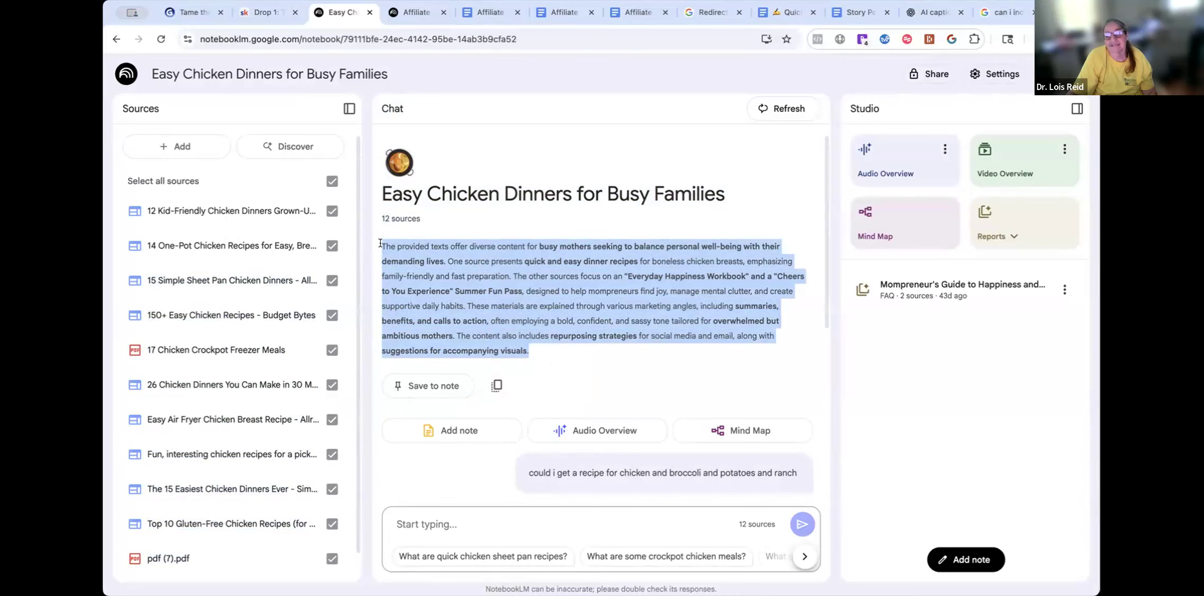
key(ctrl+plus)
key(ctrl+plus)
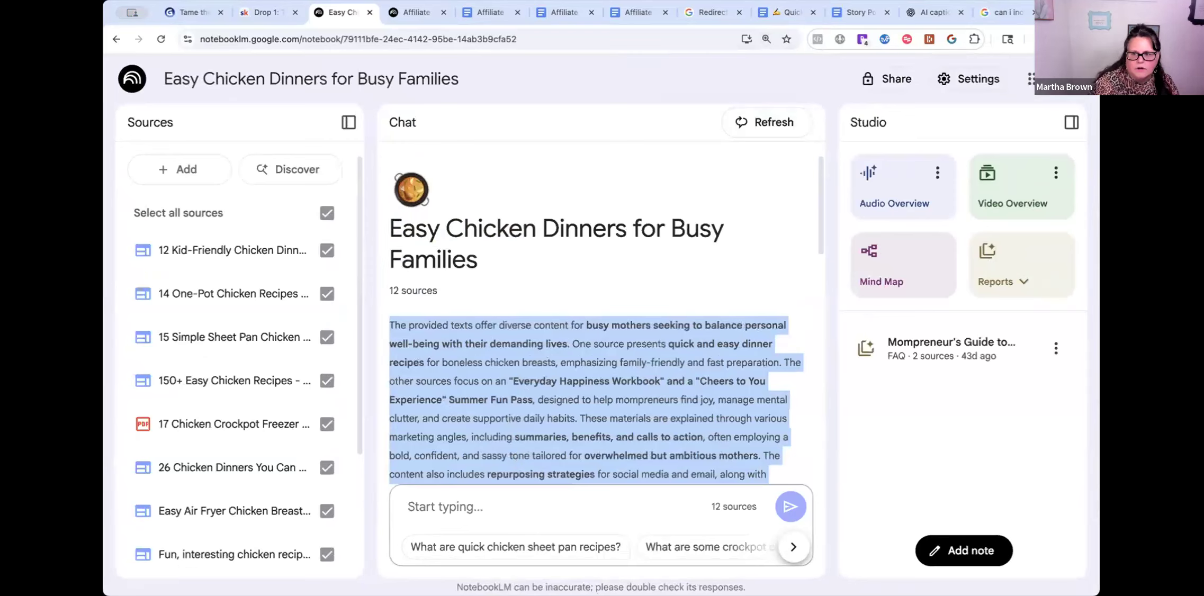
scroll(583, 337, down, 5)
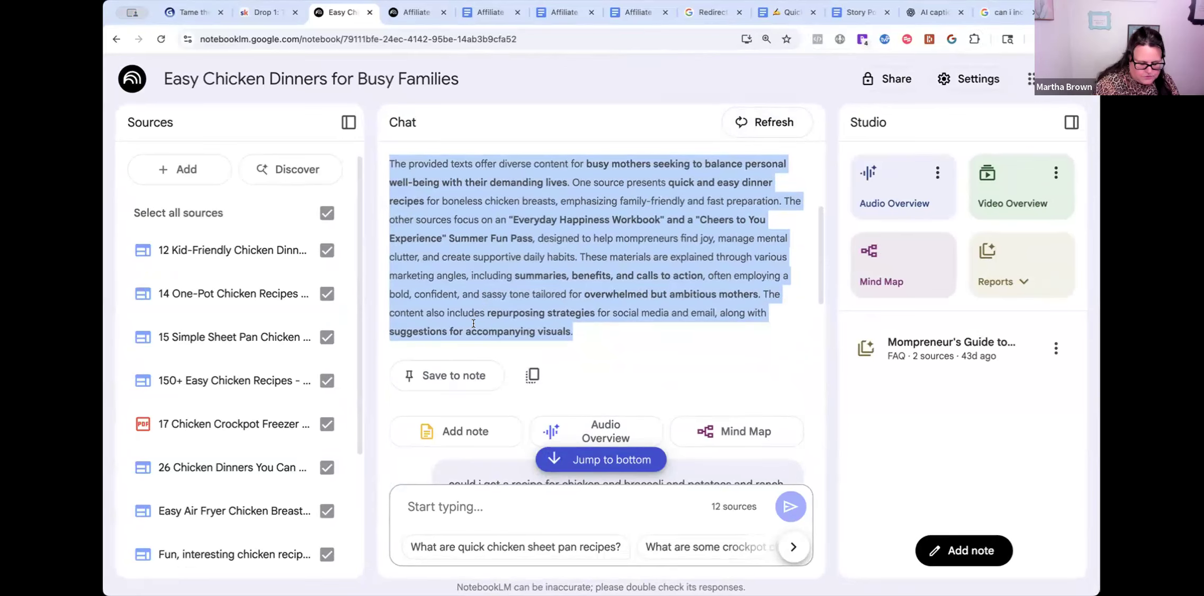
key(super+equal)
key(super+equal)
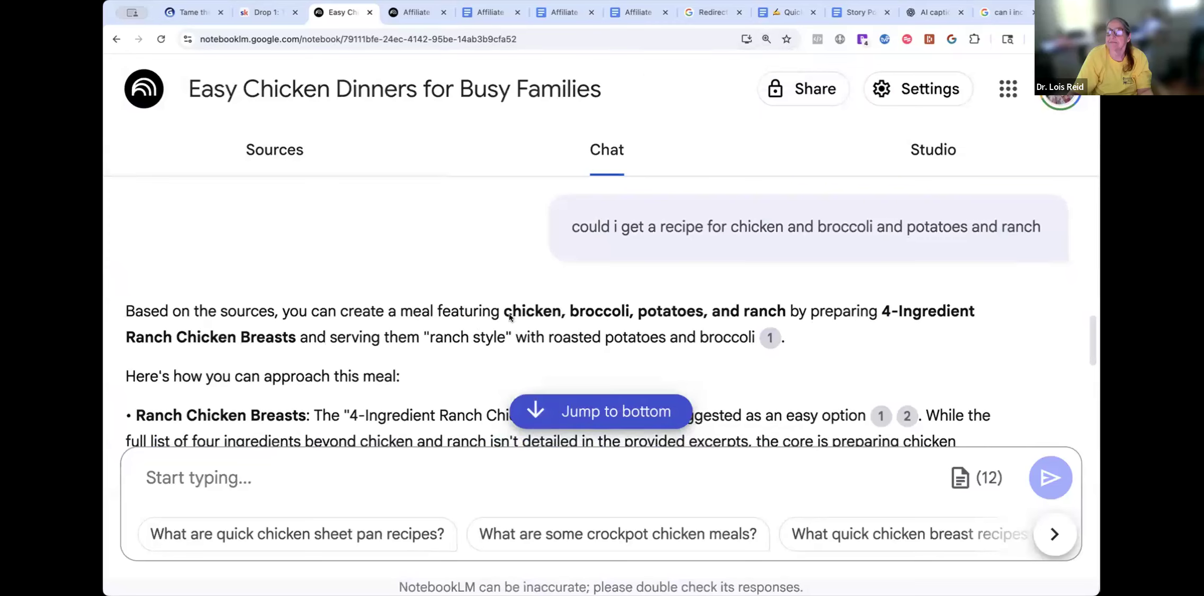
scroll(489, 291, down, 5)
scroll(485, 308, up, 15)
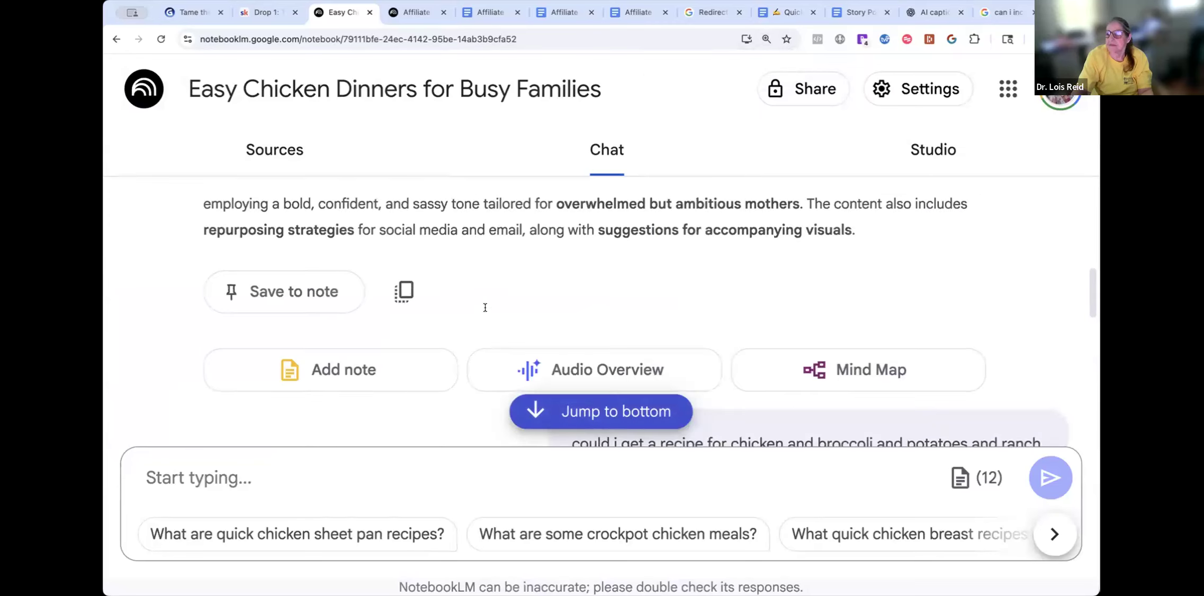
scroll(427, 319, up, 2)
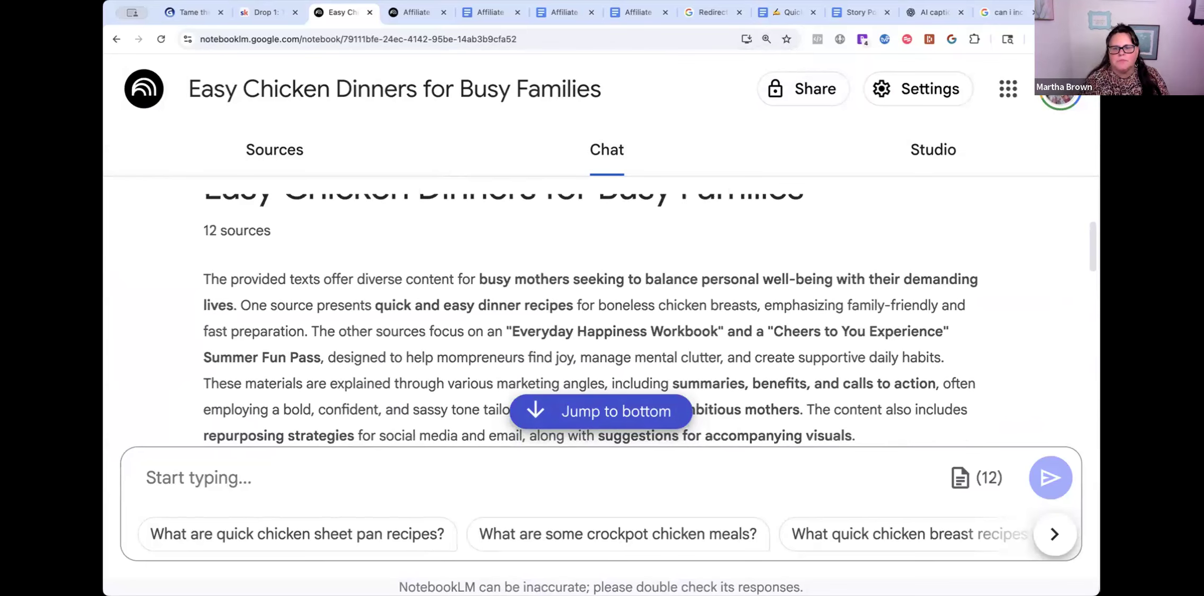
click(116, 40)
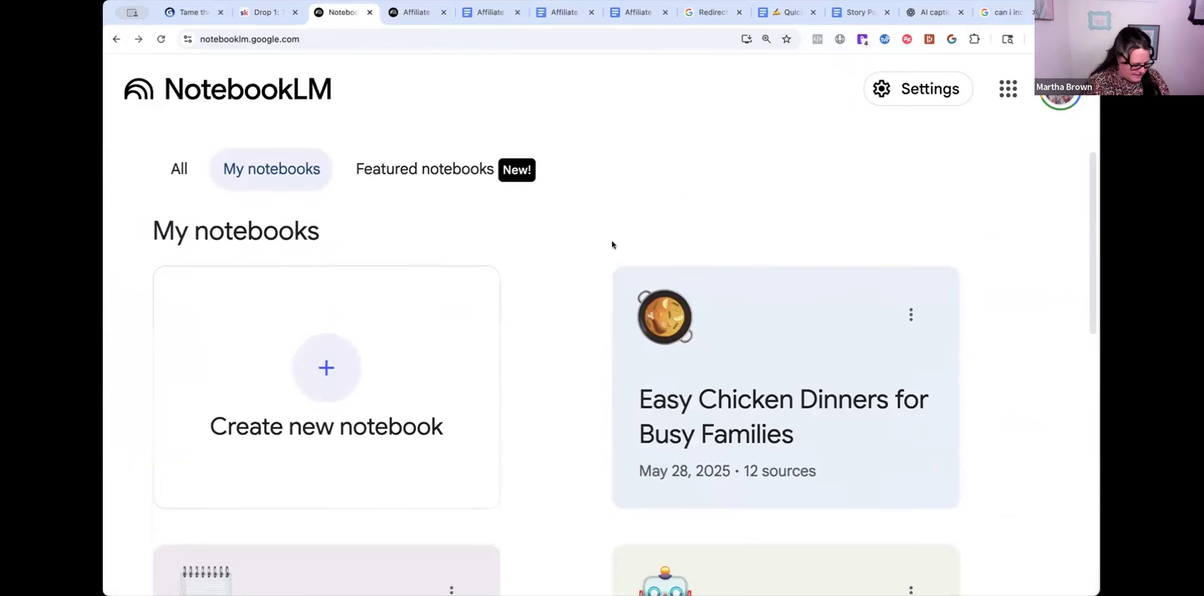
- Zoom the home page back to 110% and open the AI Content Master Vault notebook
scroll(607, 247, up, 1)
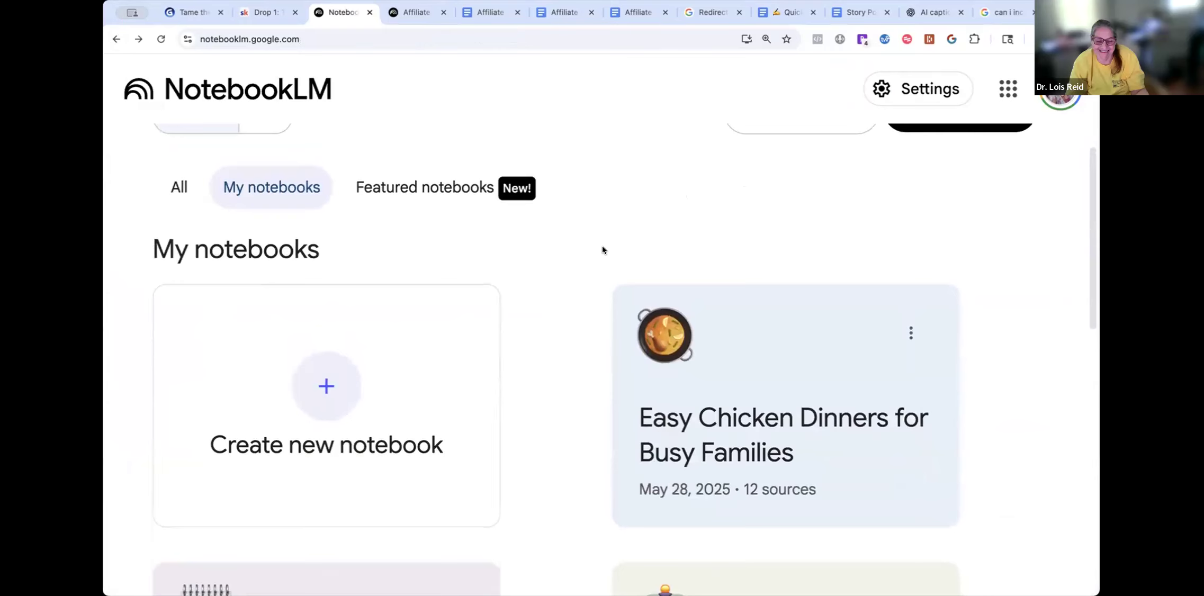
key(super+minus)
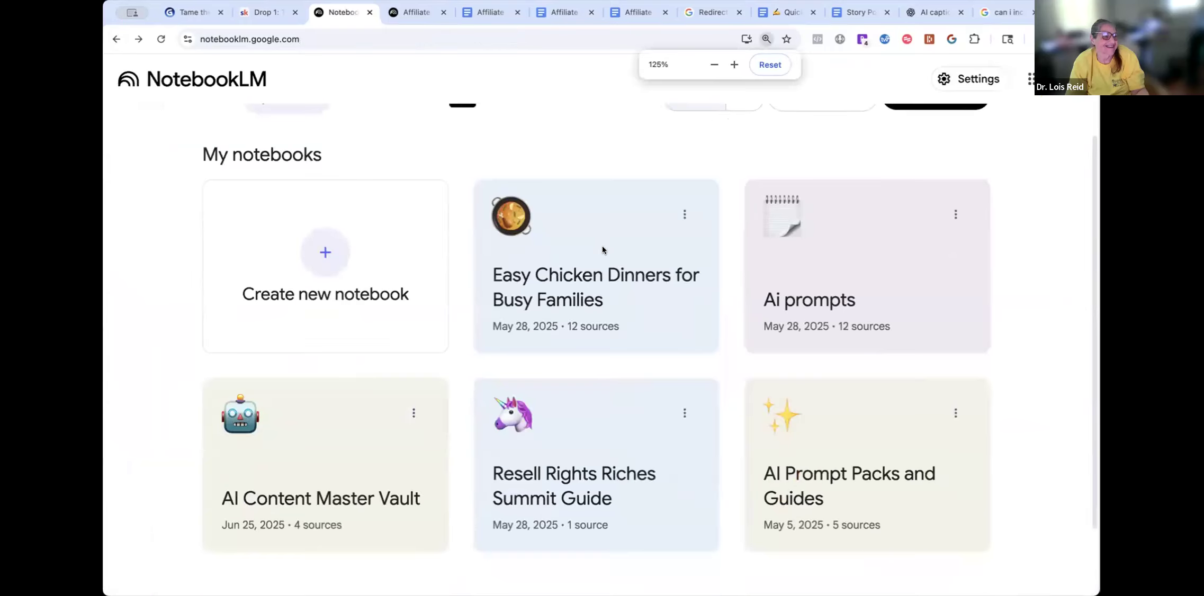
key(super+minus)
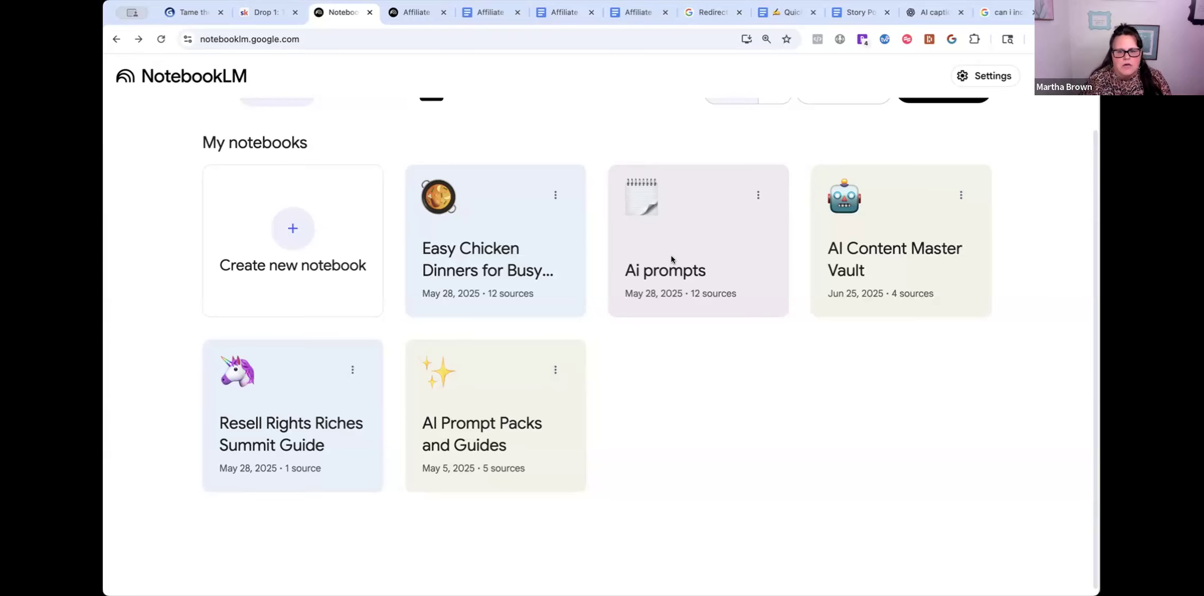
click(914, 261)
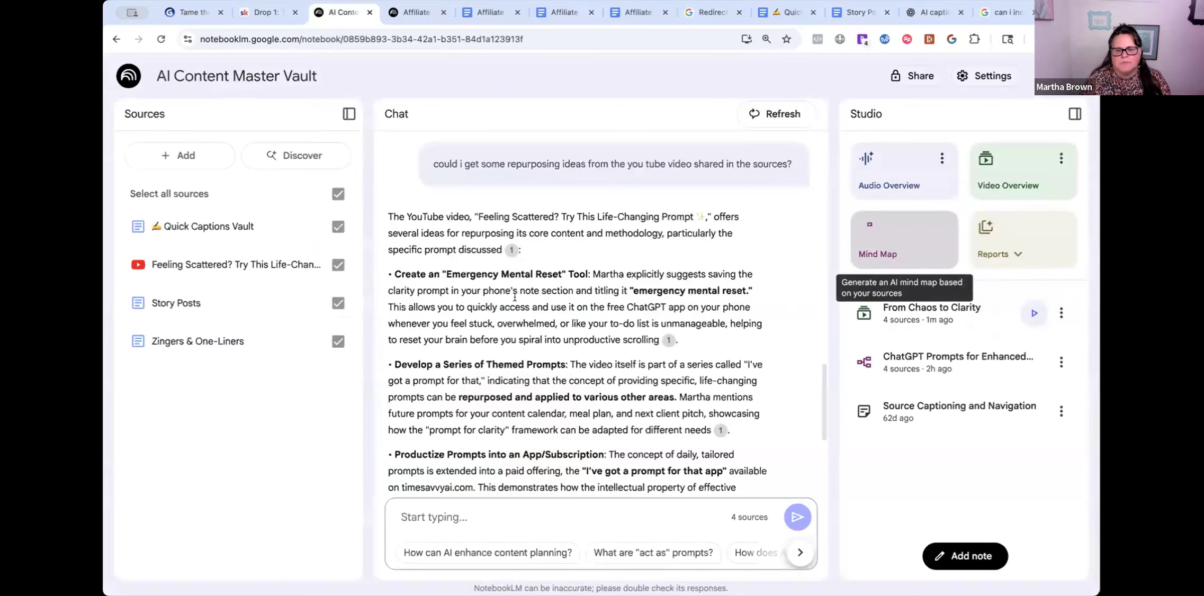
- Go through the Affiliate links notebook back to the notebook list and open Time-Savvy Mom Summit
scroll(603, 375, down, 5)
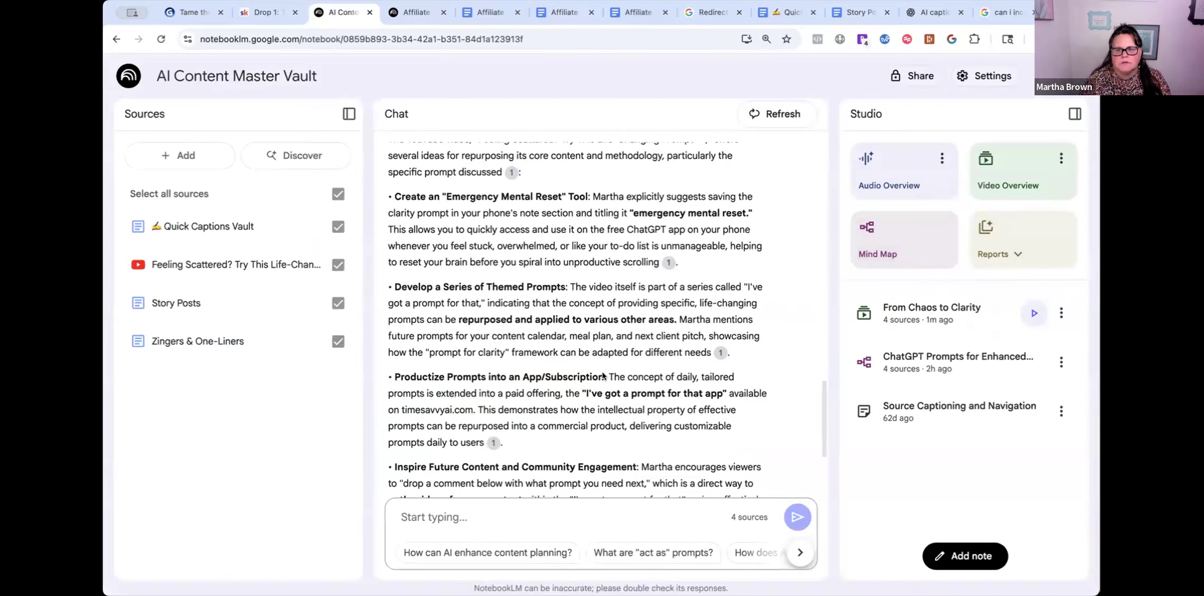
scroll(583, 351, up, 1)
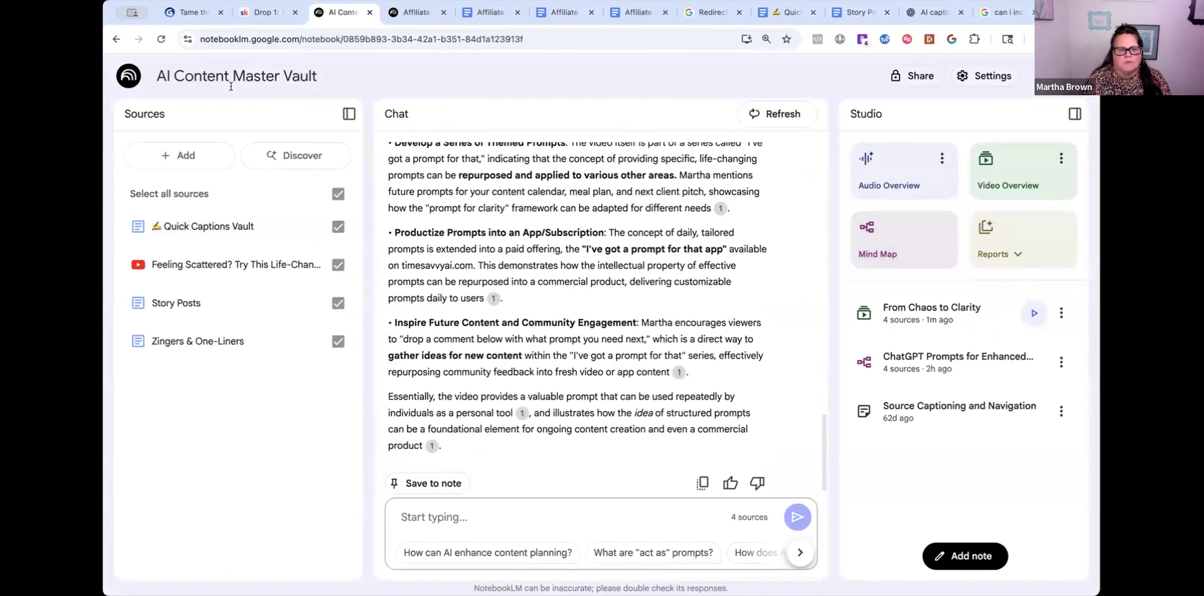
scroll(575, 391, up, 4)
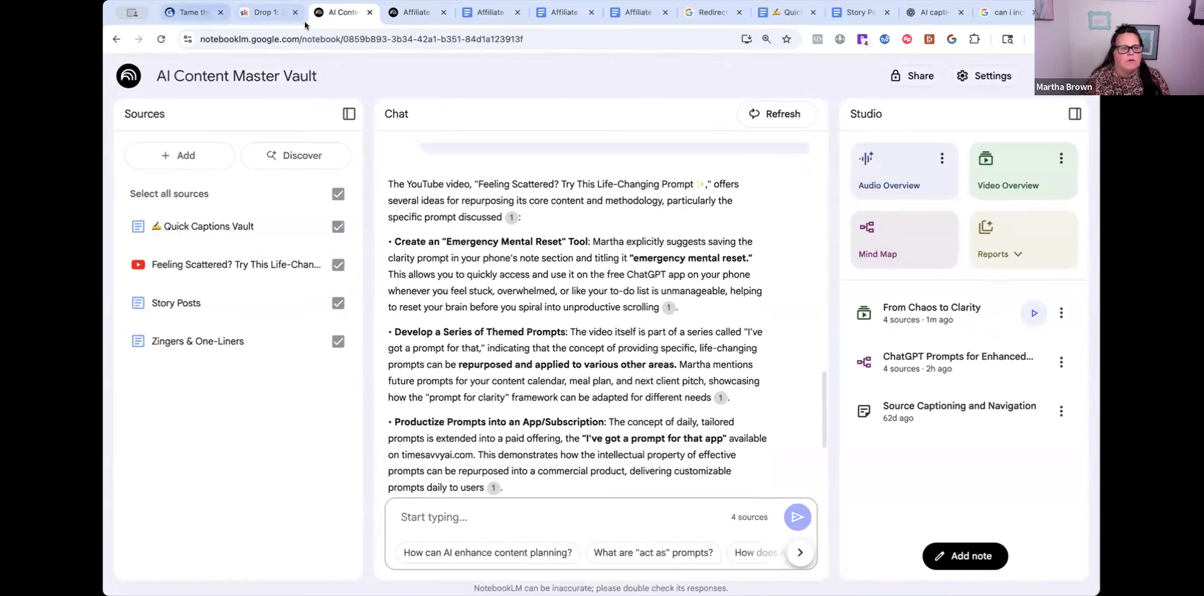
click(415, 11)
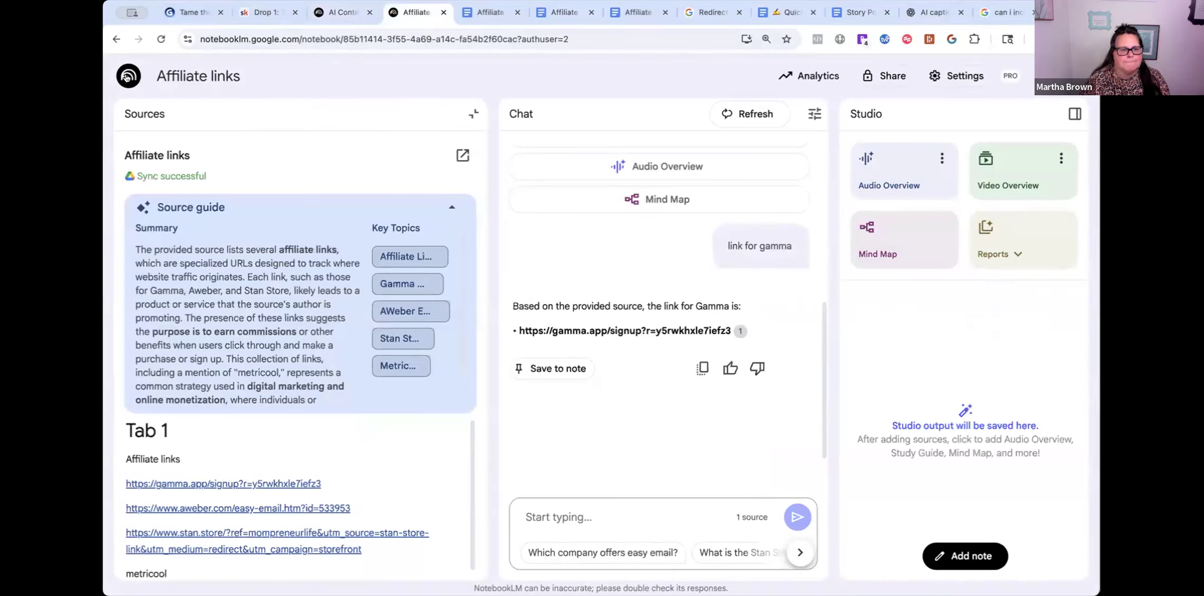
click(126, 77)
drag(689, 303, 692, 293)
click(693, 293)
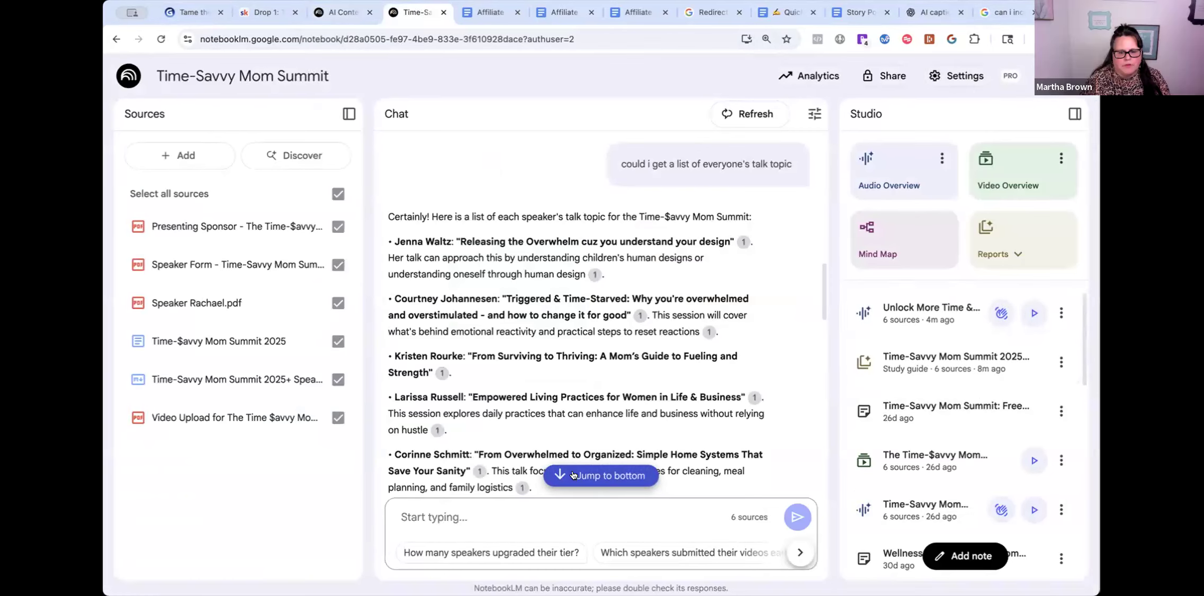
- Ask the notebook to create a social media post from the pasted speaker details, ending 'this please'
click(562, 485)
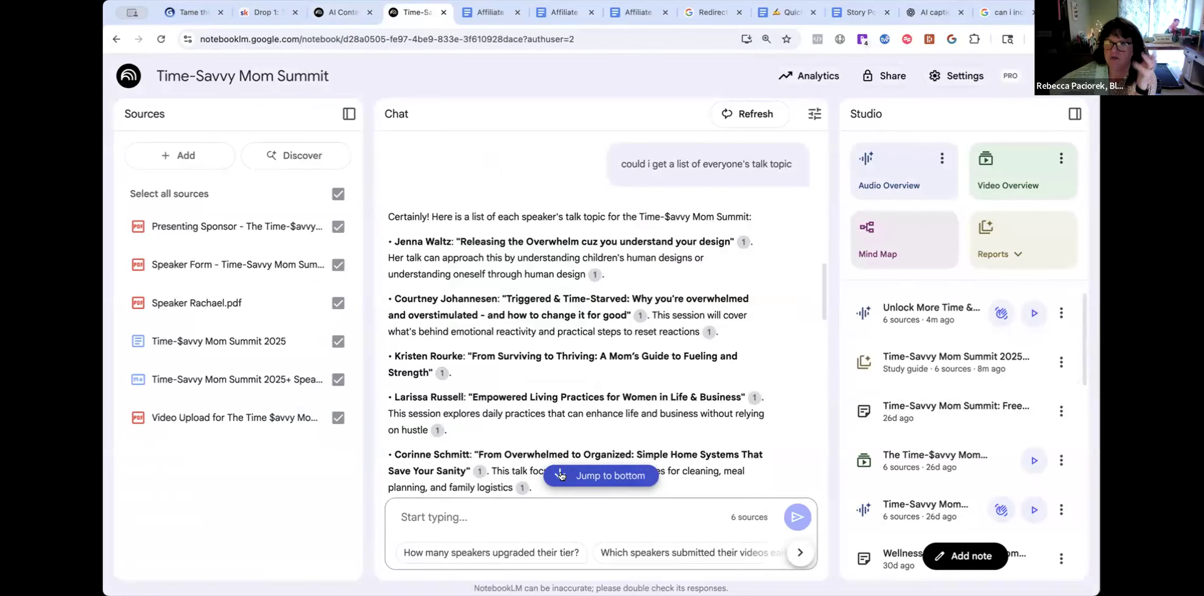
click(410, 515)
text(could you )
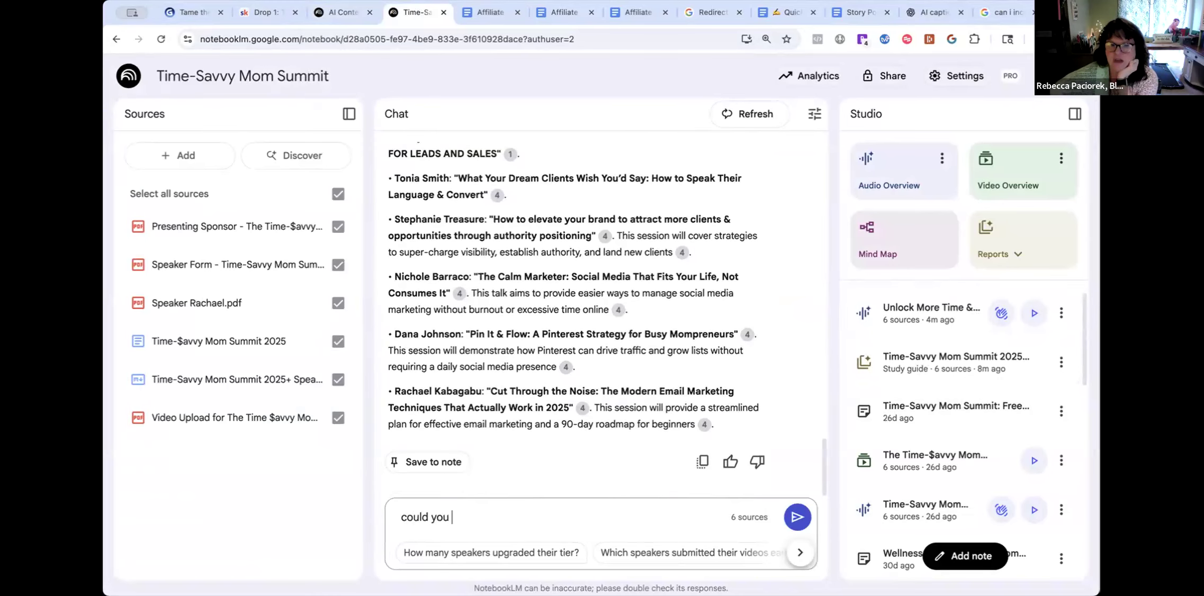
text(create a )
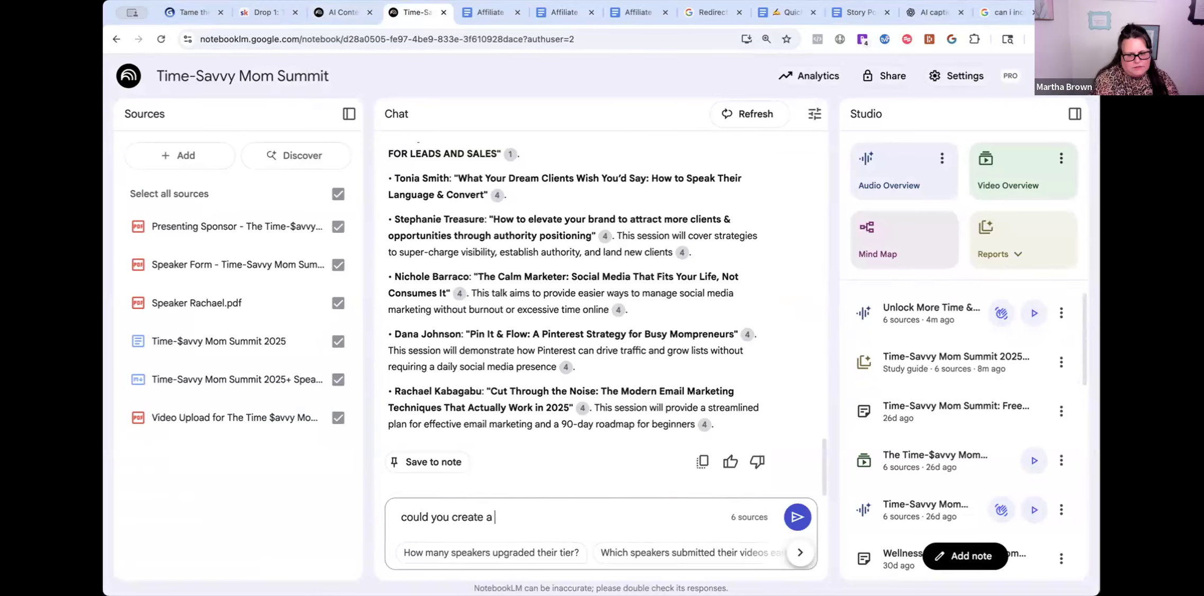
text(social media)
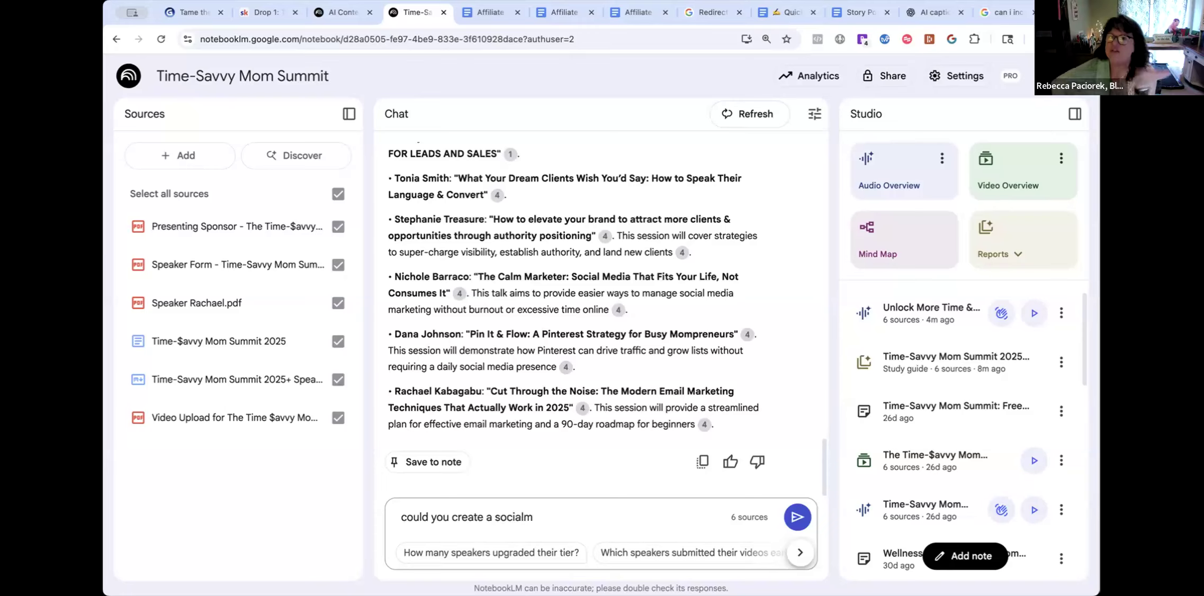
text( post )
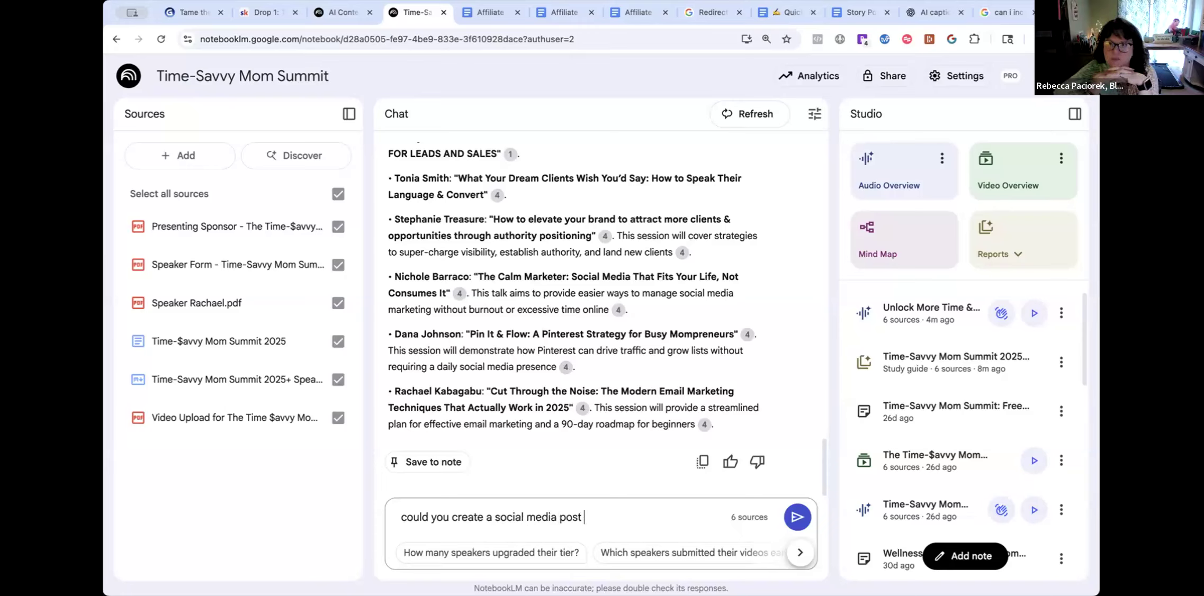
text(to tell me about)
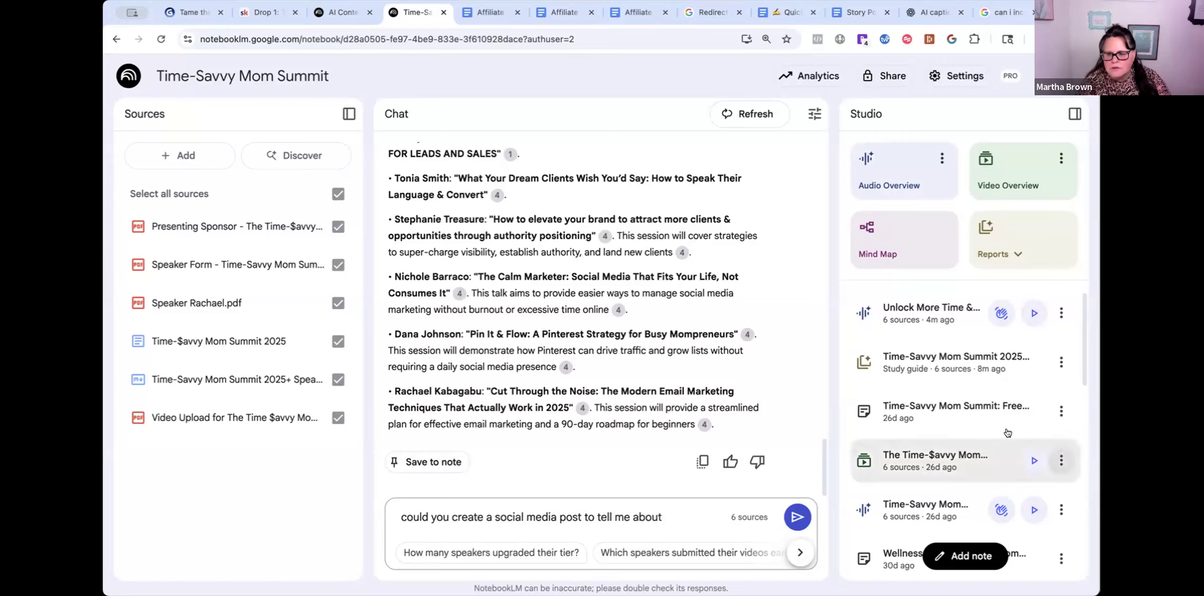
scroll(561, 371, up, 20)
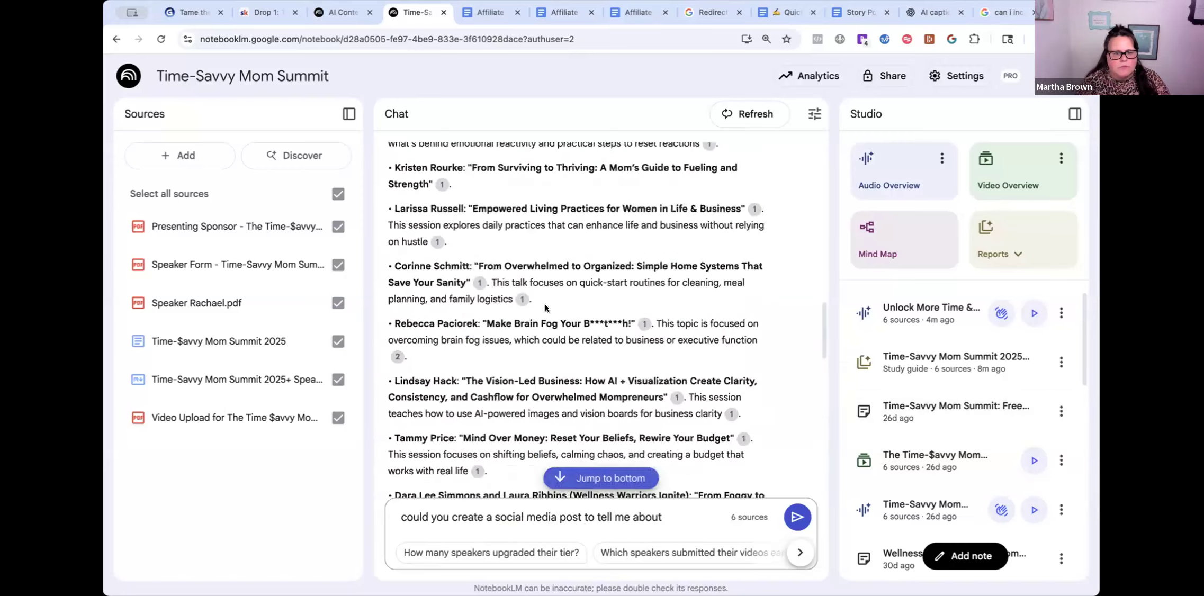
scroll(546, 305, down, 10)
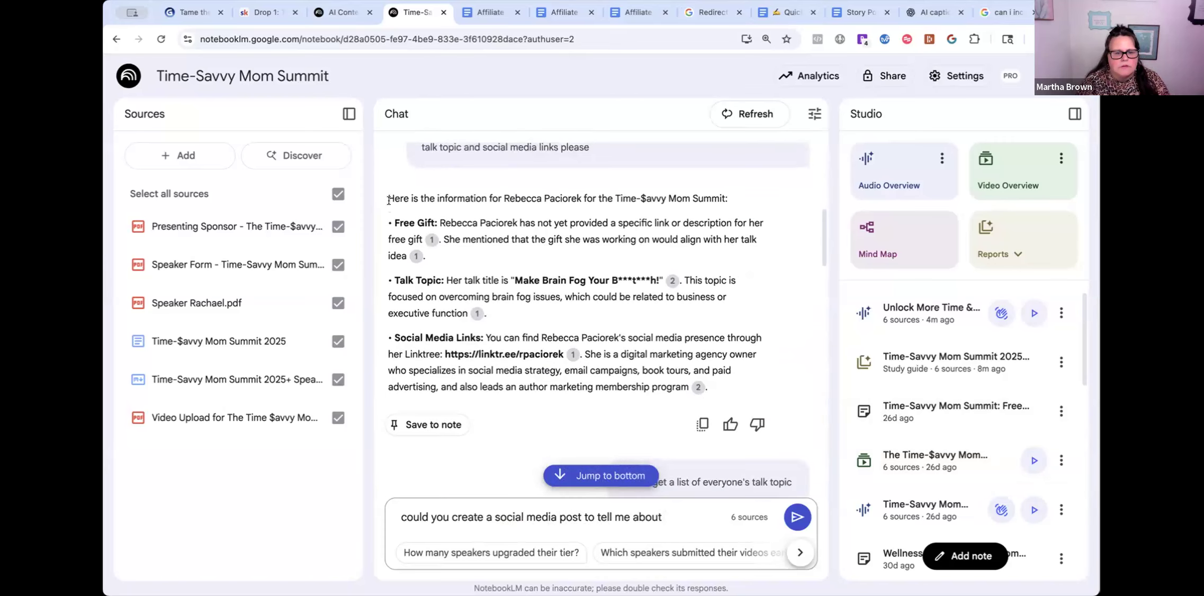
drag(467, 218, 702, 390)
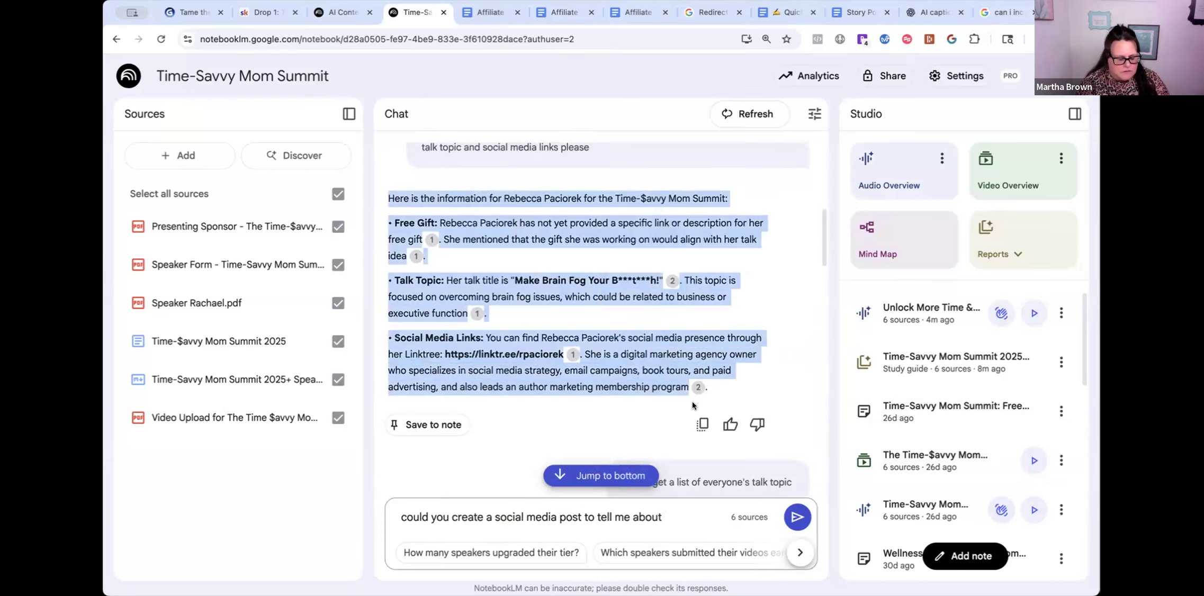
click(398, 518)
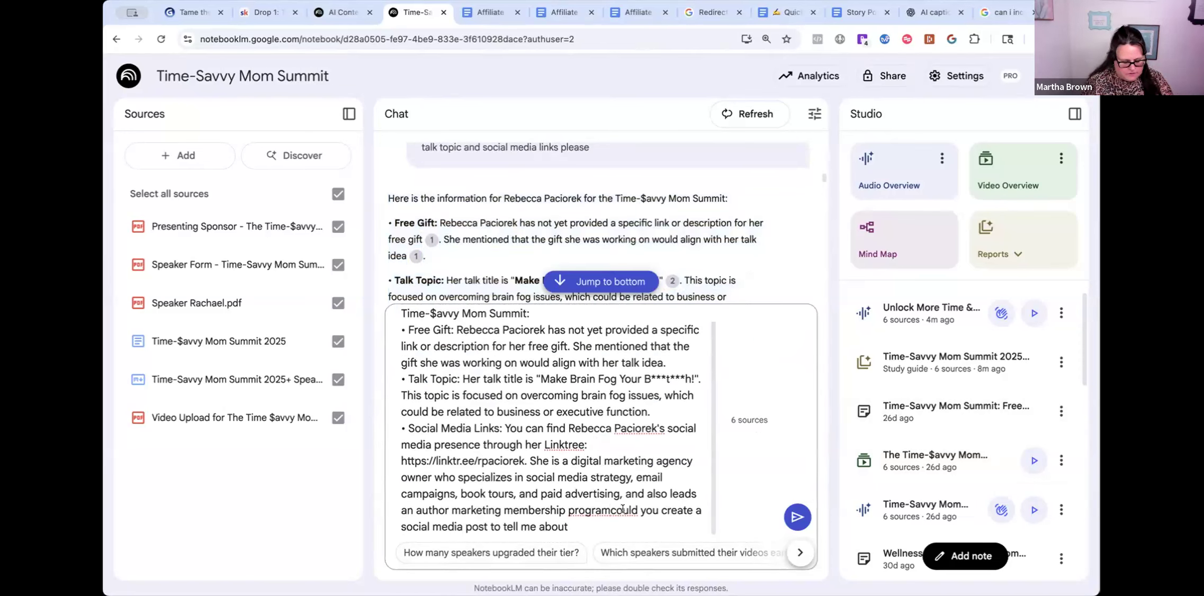
click(601, 535)
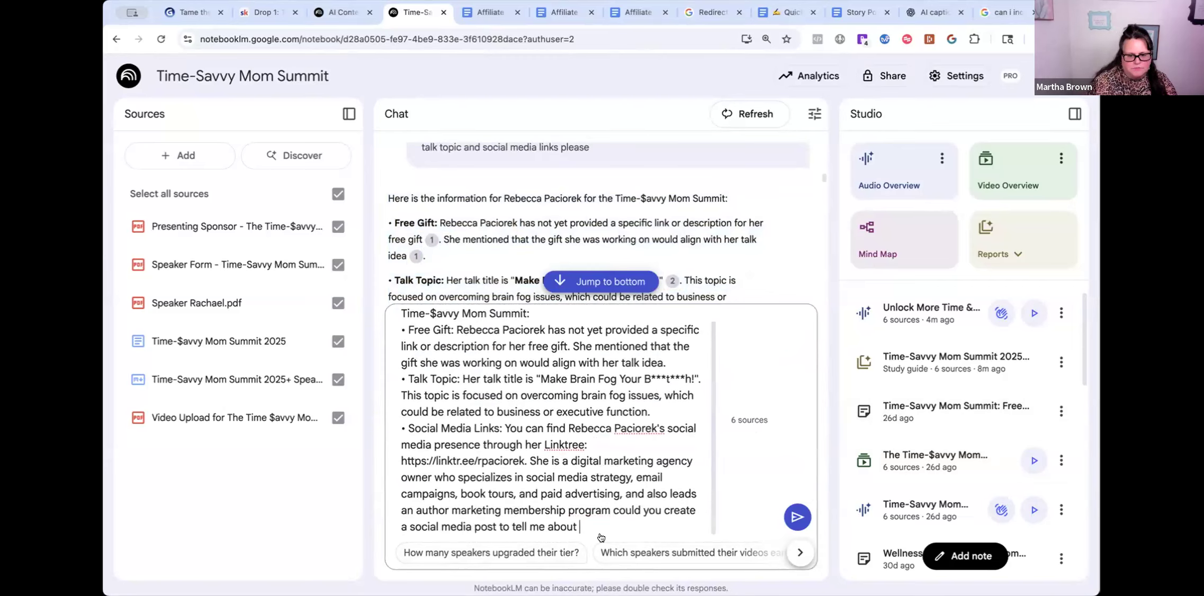
text(this pleas)
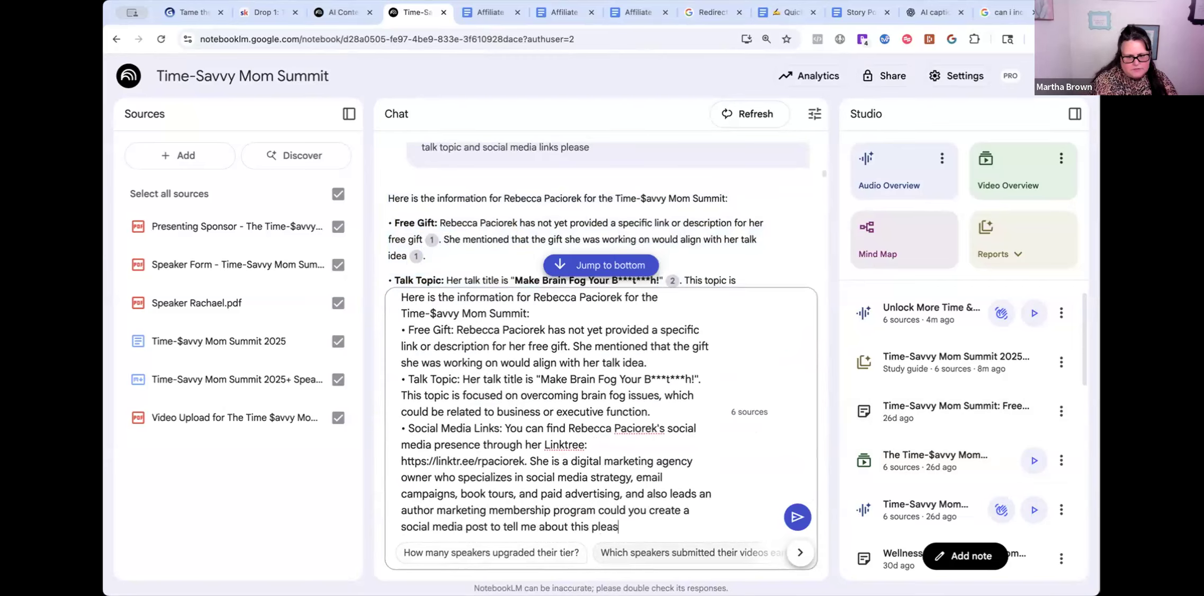
text(e)
key(Return)
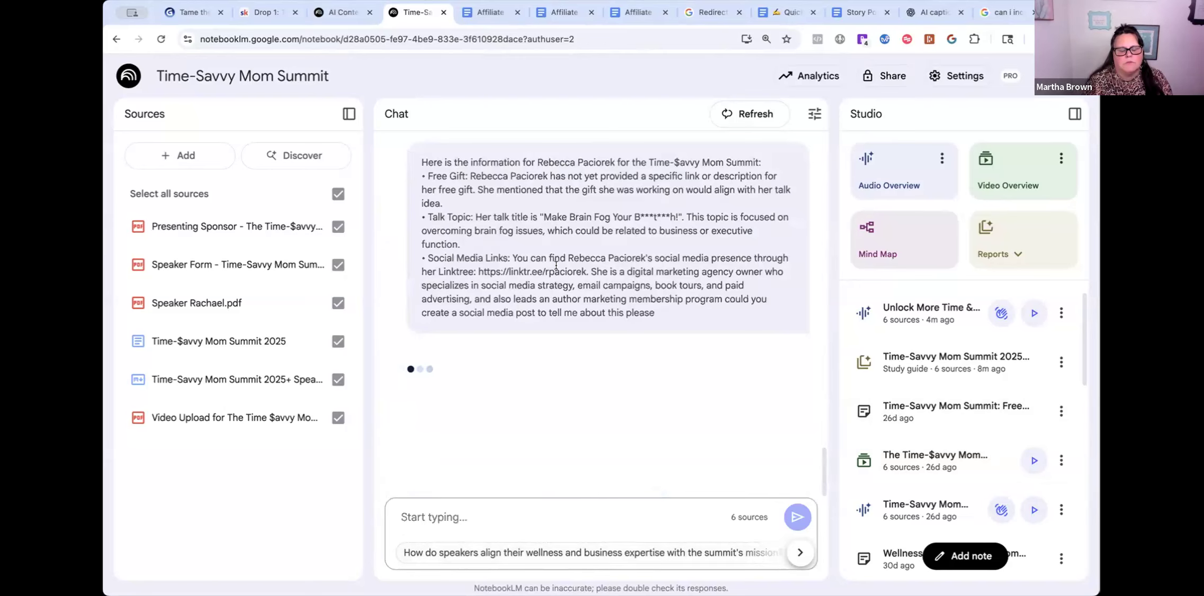
- Review the generated Speaker Spotlight post, copy it, and switch to the ChatGPT tab
scroll(711, 245, up, 4)
scroll(710, 245, up, 6)
scroll(455, 278, up, 6)
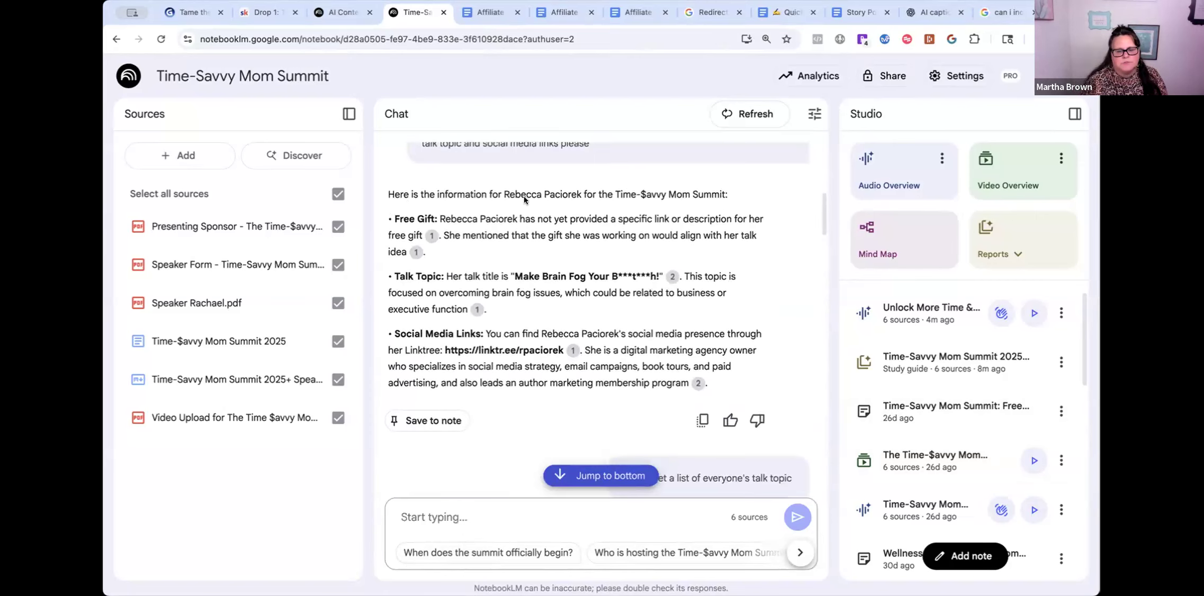
scroll(635, 360, down, 2)
scroll(533, 439, down, 15)
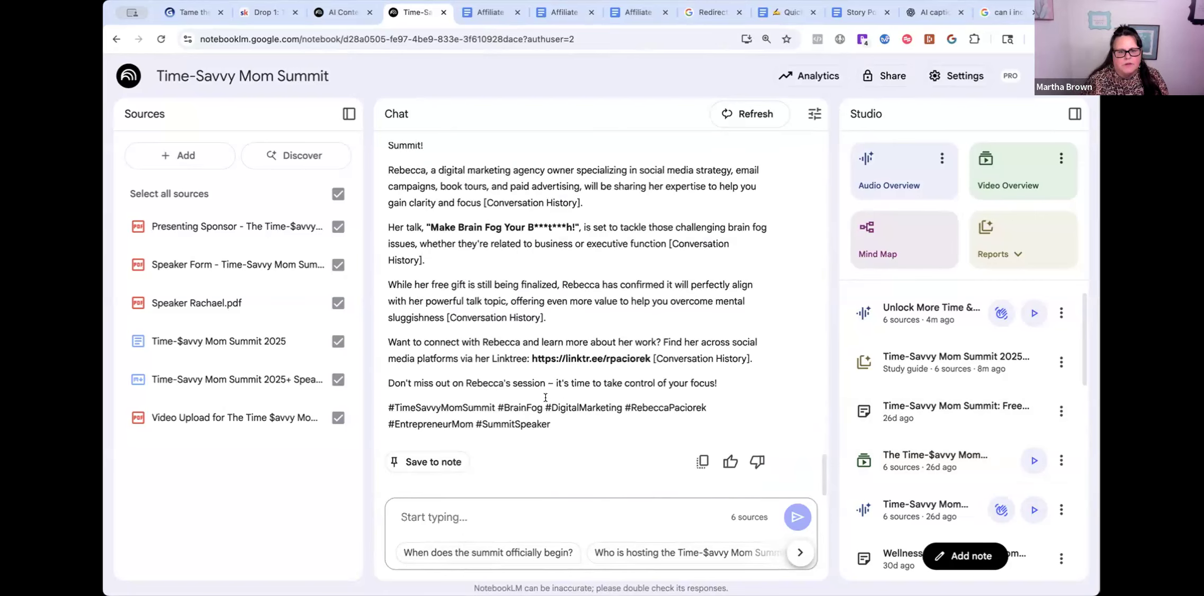
scroll(545, 397, up, 3)
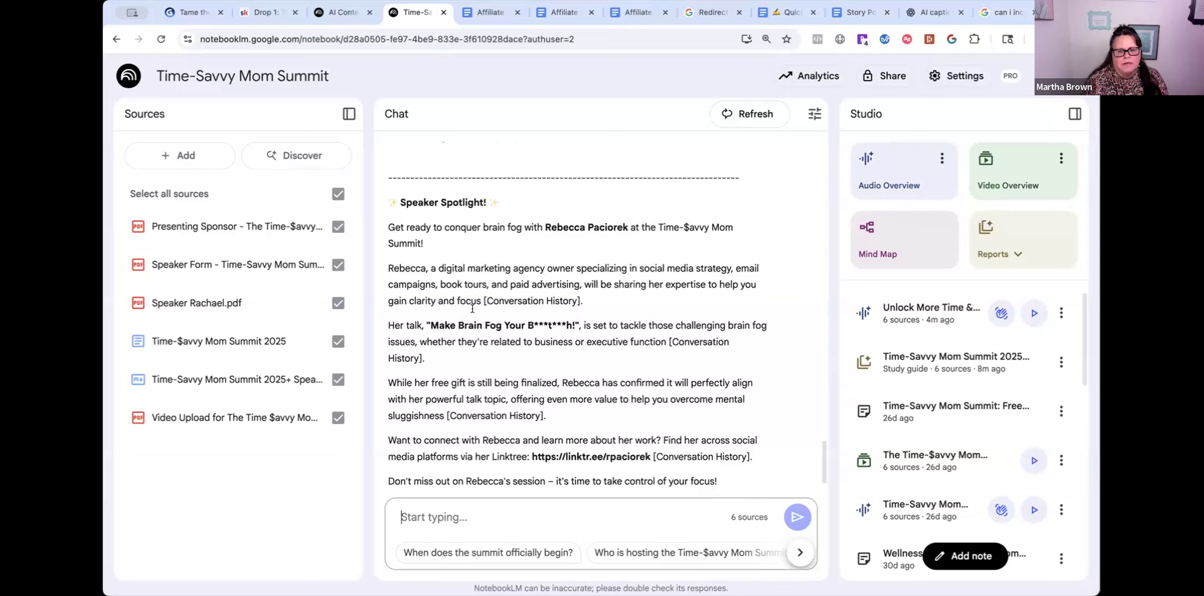
scroll(527, 396, down, 1)
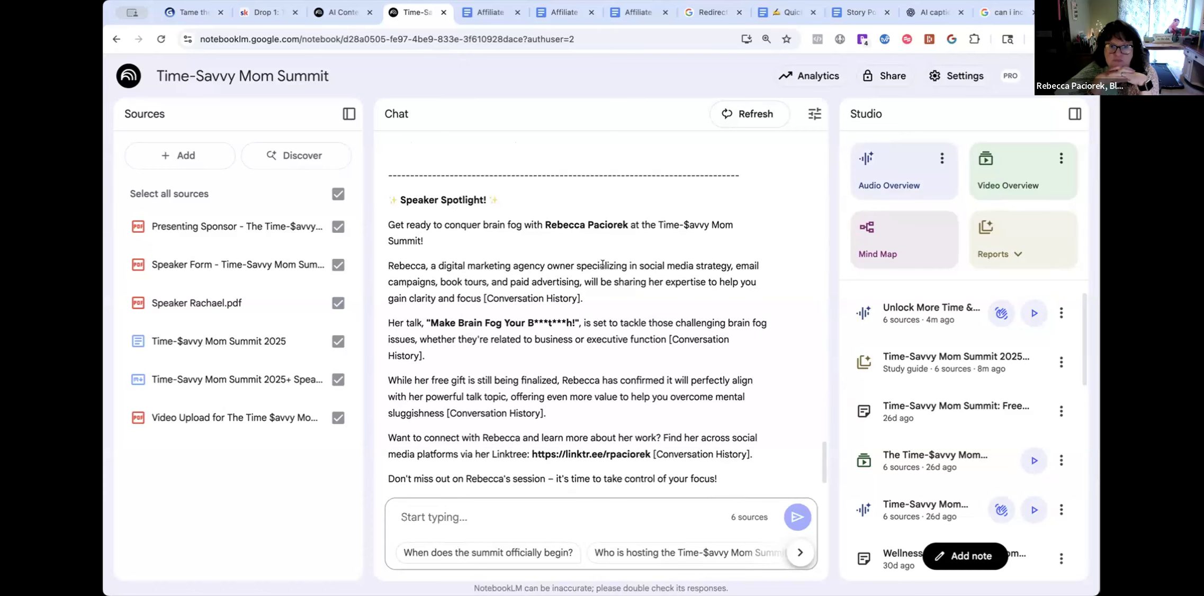
scroll(611, 364, down, 2)
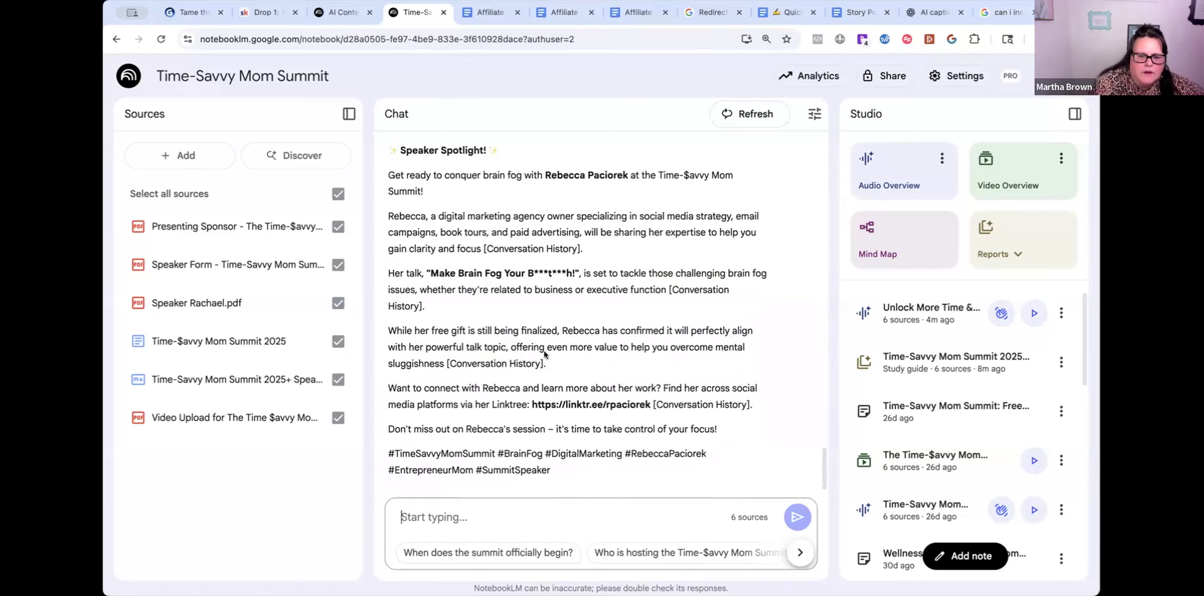
scroll(544, 352, down, 1)
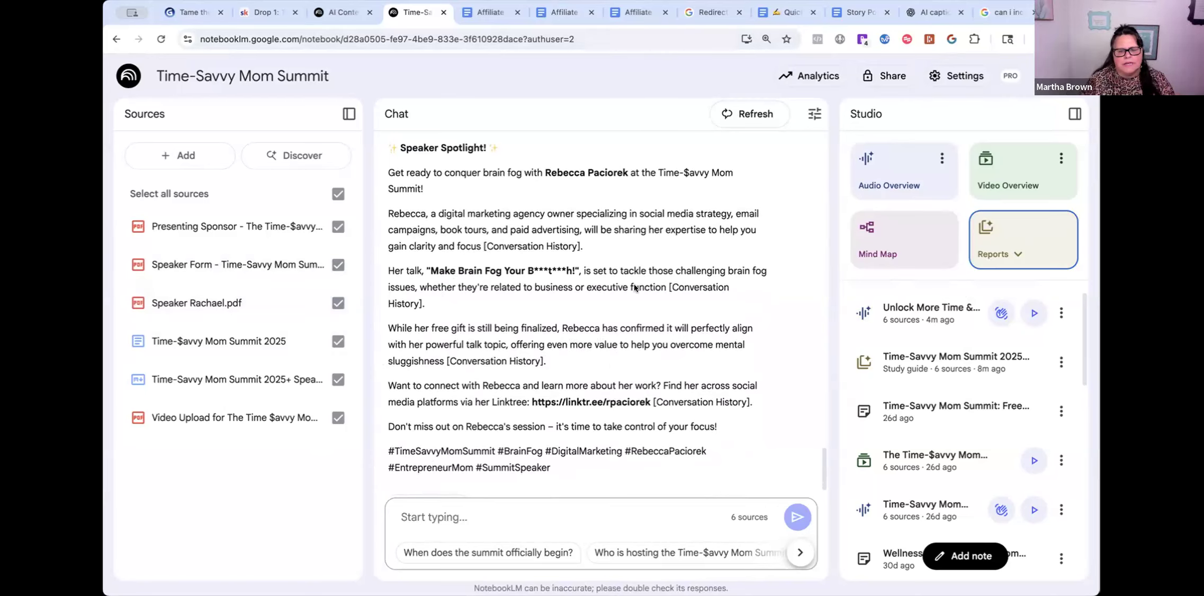
click(383, 173)
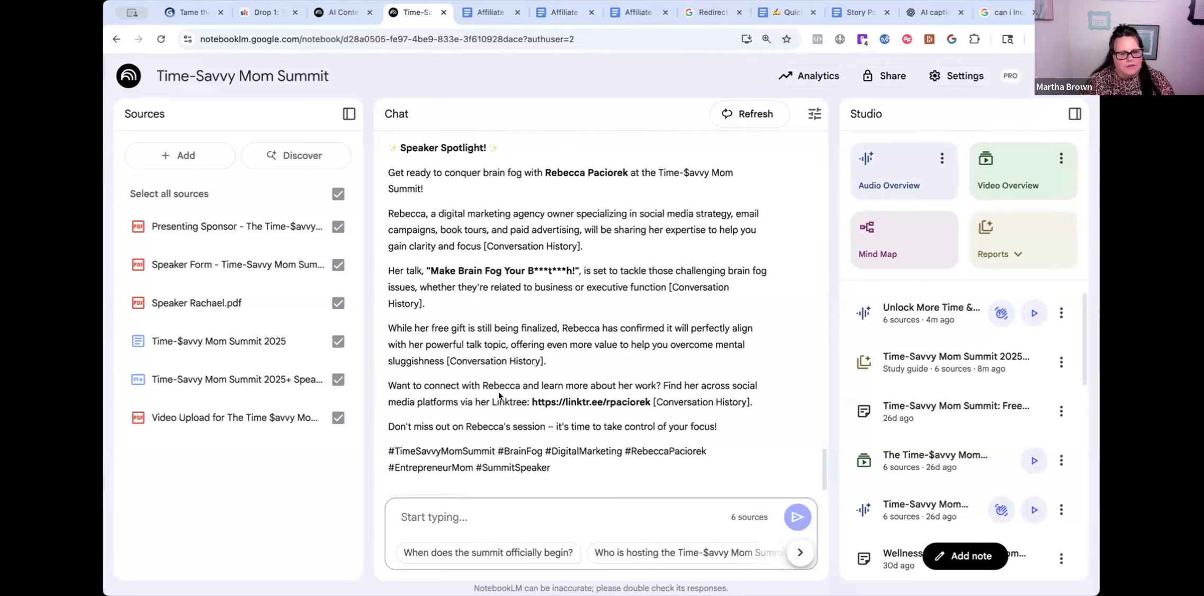
scroll(500, 396, down, 1)
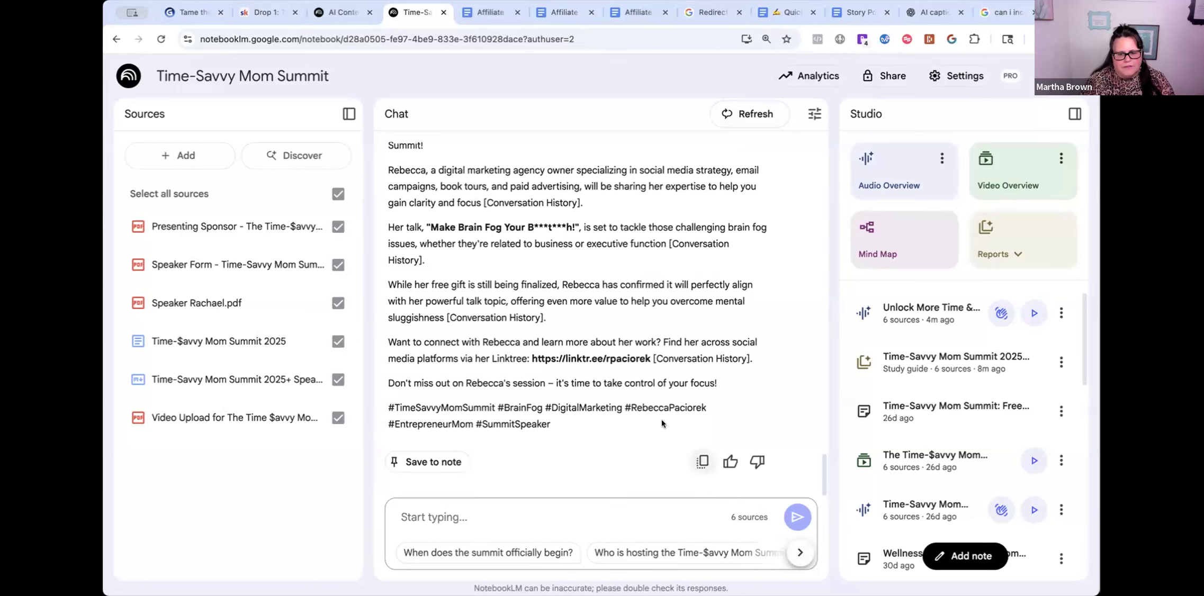
scroll(532, 438, up, 1)
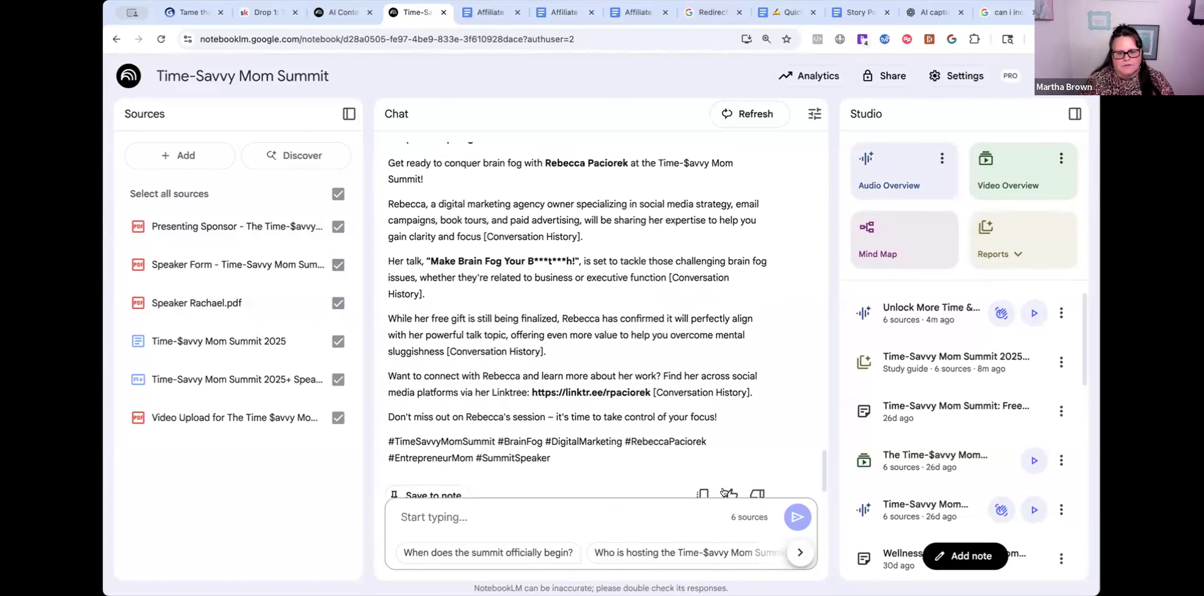
click(701, 481)
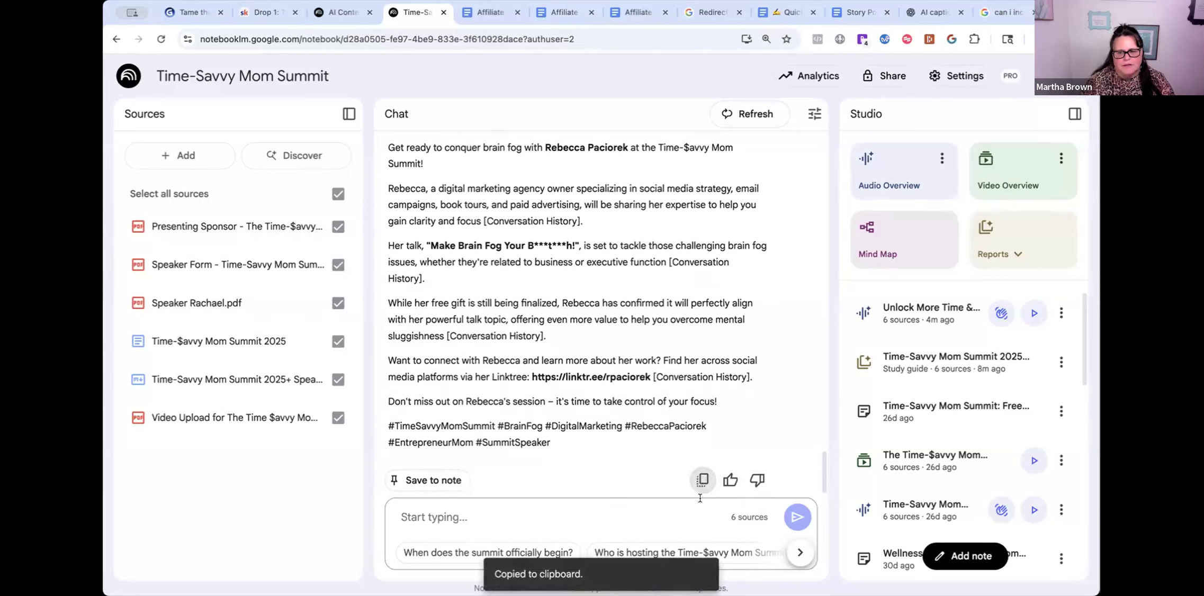
click(924, 13)
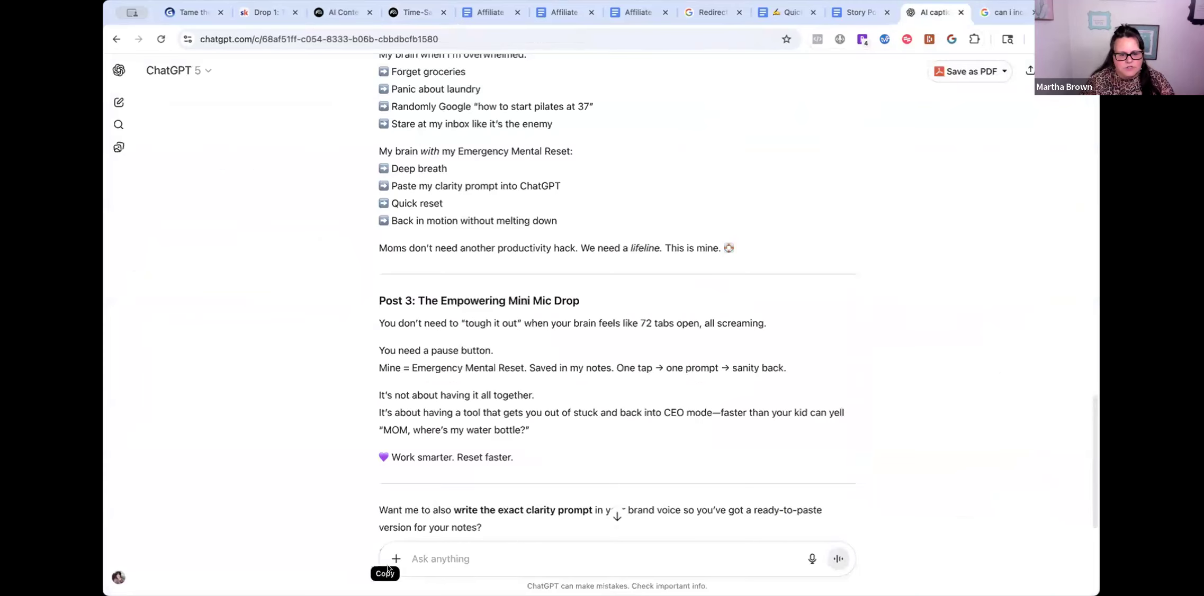
- Start a fresh, empty ChatGPT chat
click(153, 72)
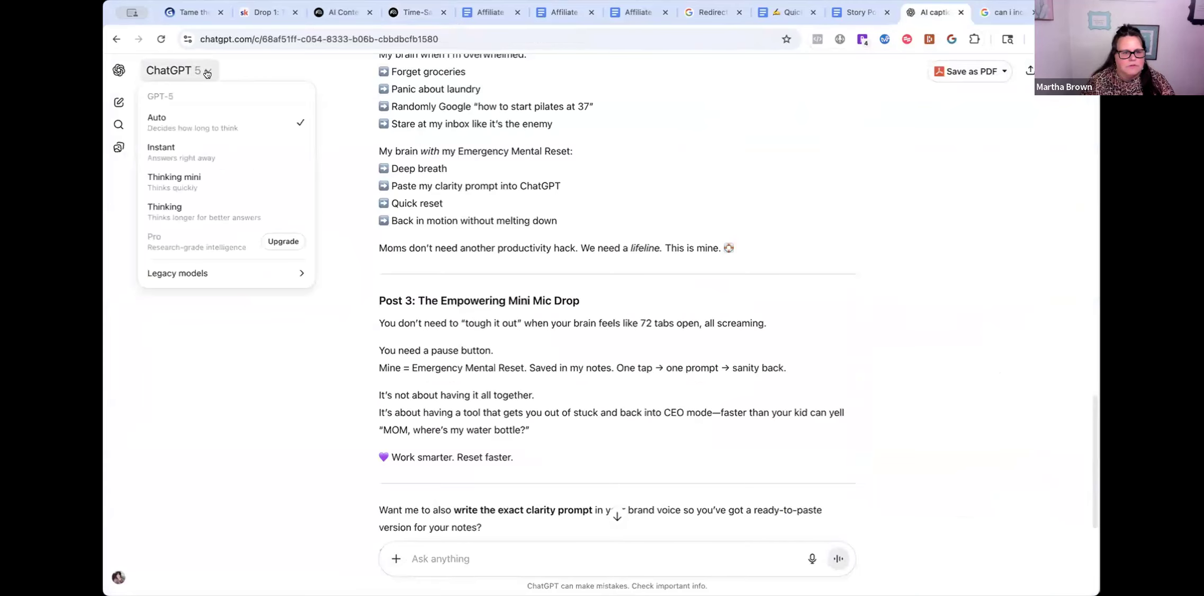
click(118, 70)
click(119, 71)
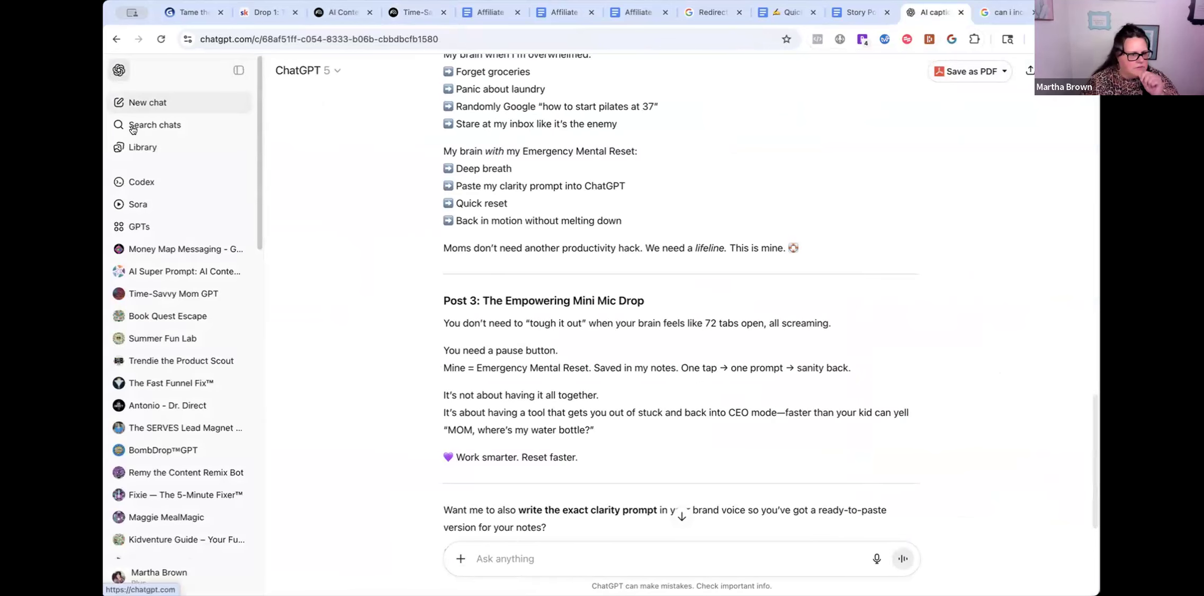
click(133, 103)
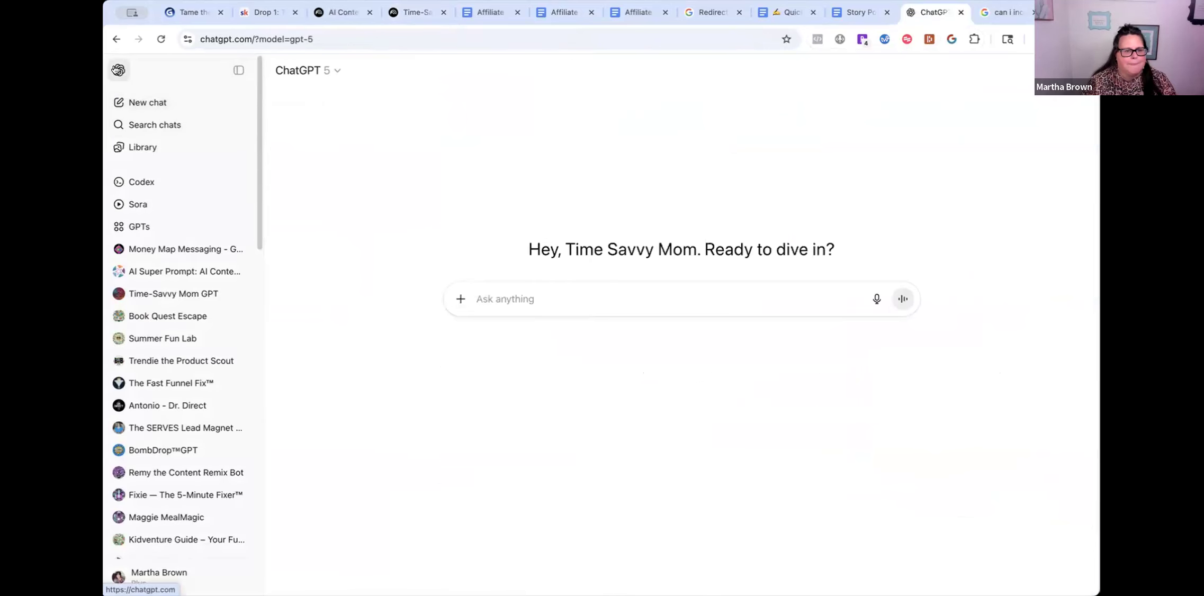
click(238, 70)
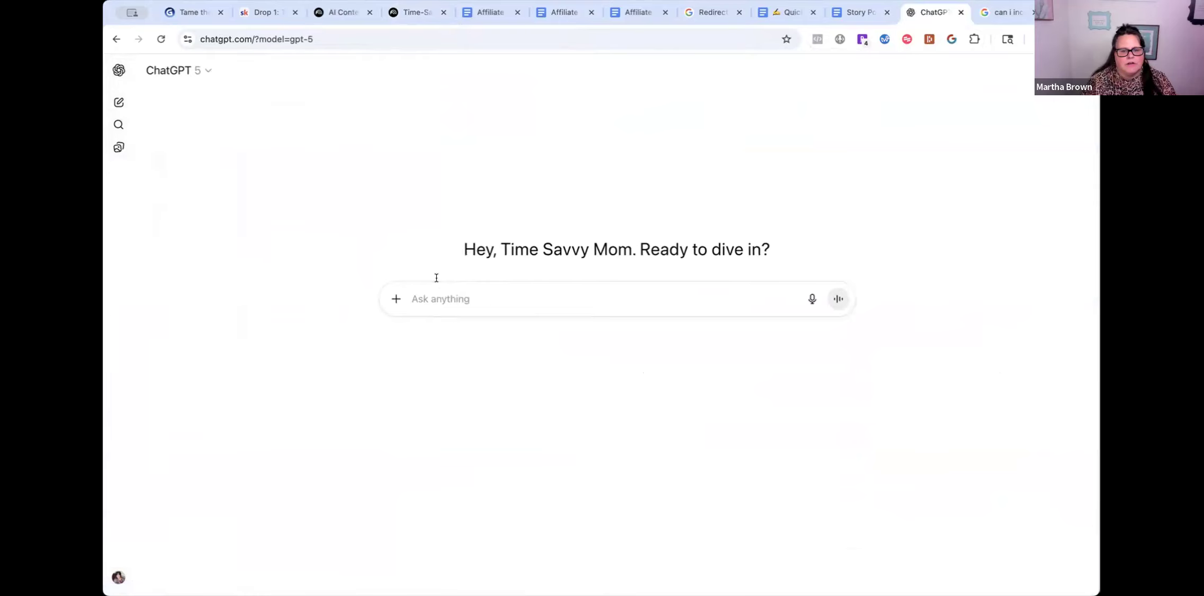
- Paste the Speaker Spotlight post and send it with 'could you write this post in my branding voice'
click(443, 304)
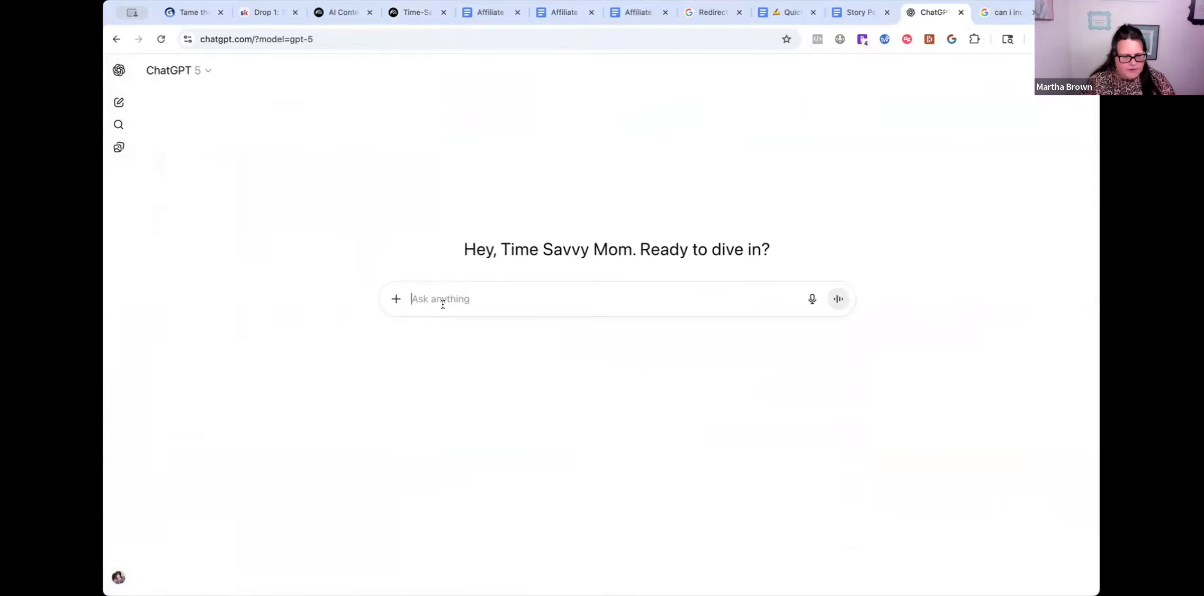
key(super+v)
drag(406, 345, 443, 269)
text(coould)
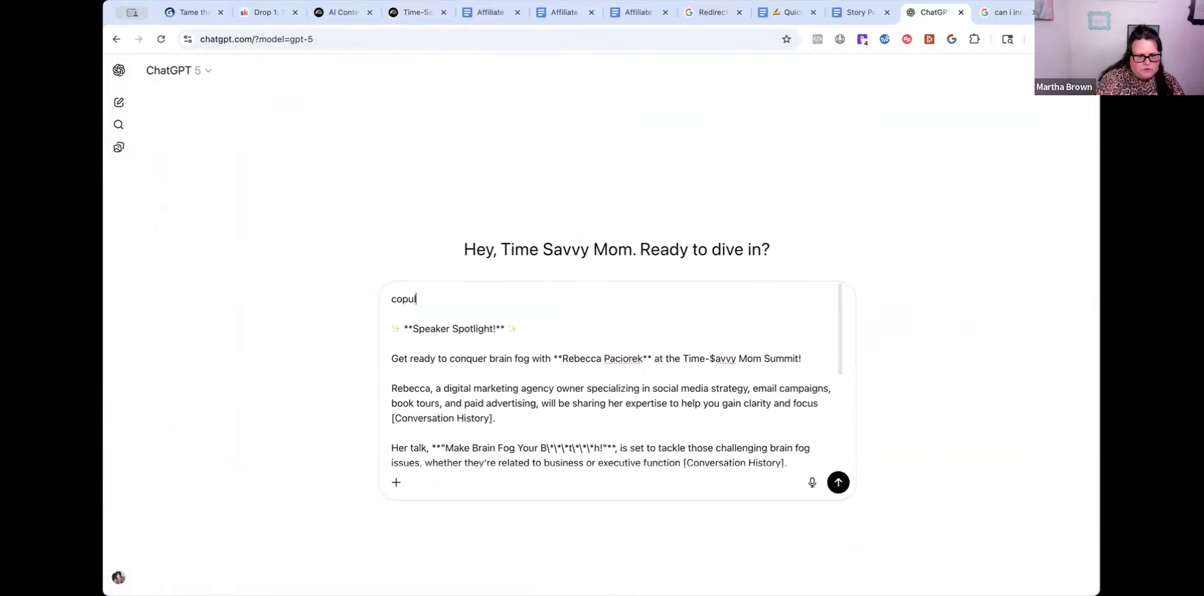
key(BackSpace)
key(BackSpace)
key(BackSpace)
key(BackSpace)
key(BackSpace)
text(ould you )
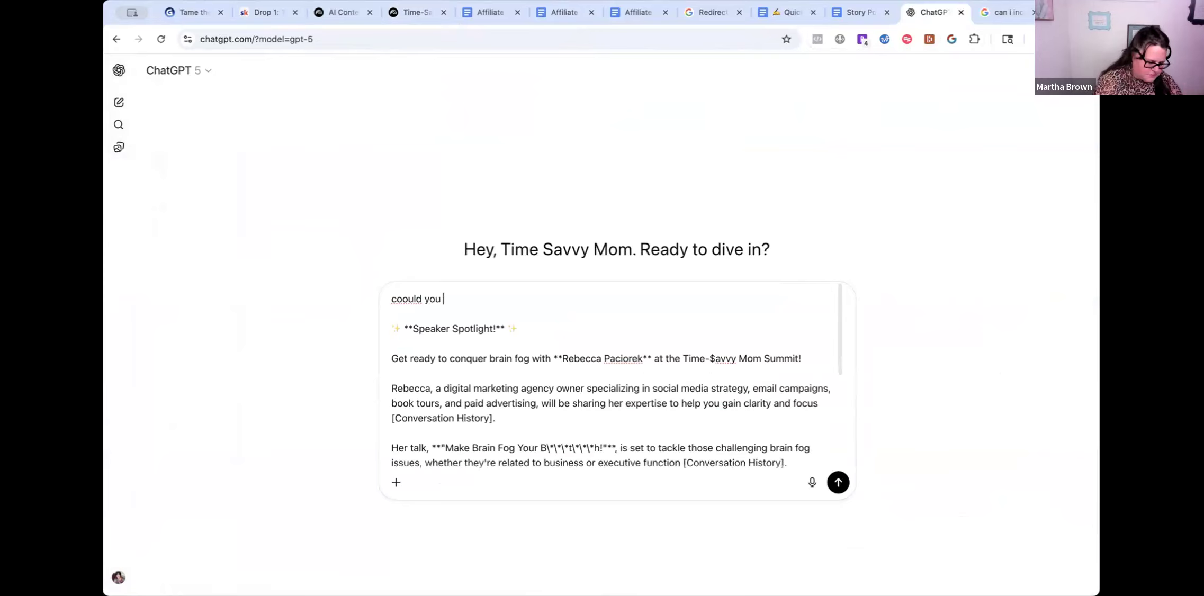
text(write t)
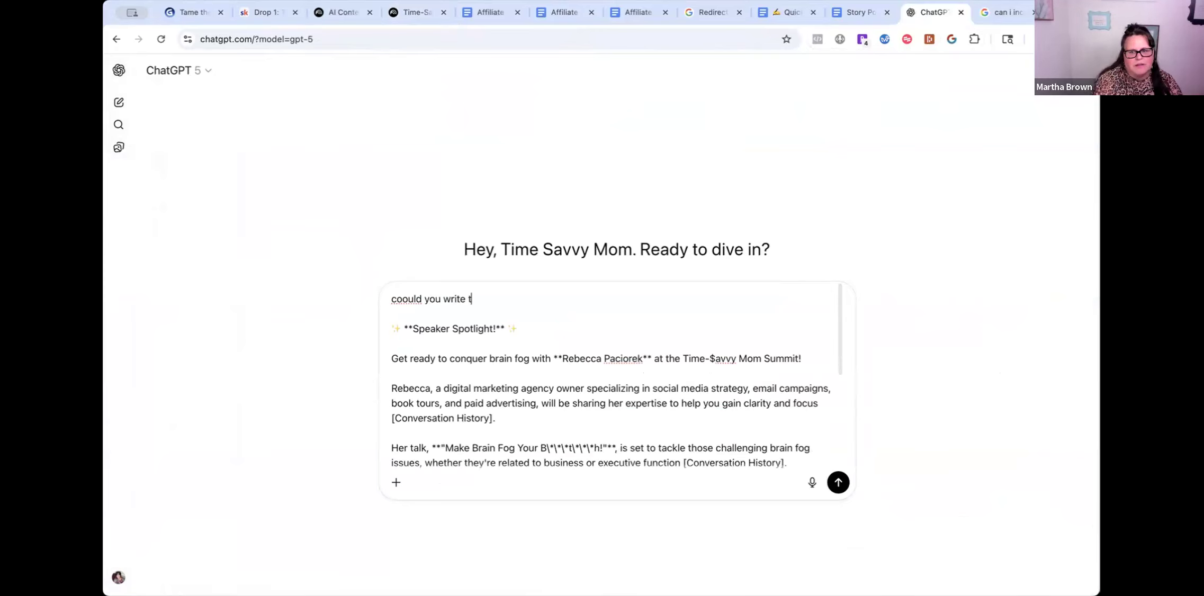
text(his post in my)
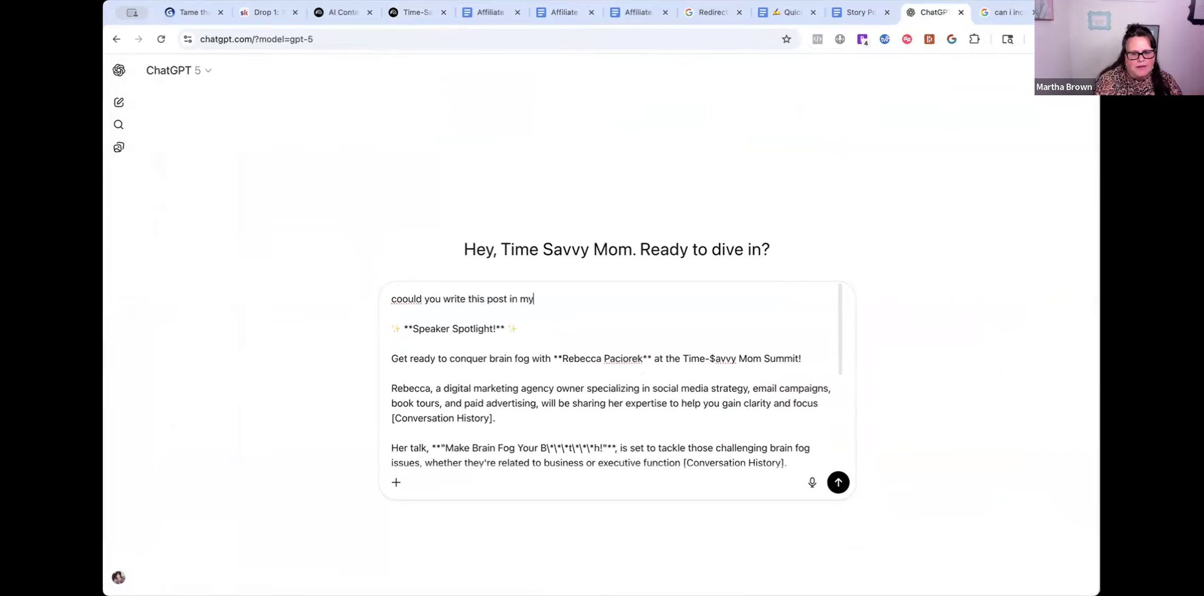
text( brandin)
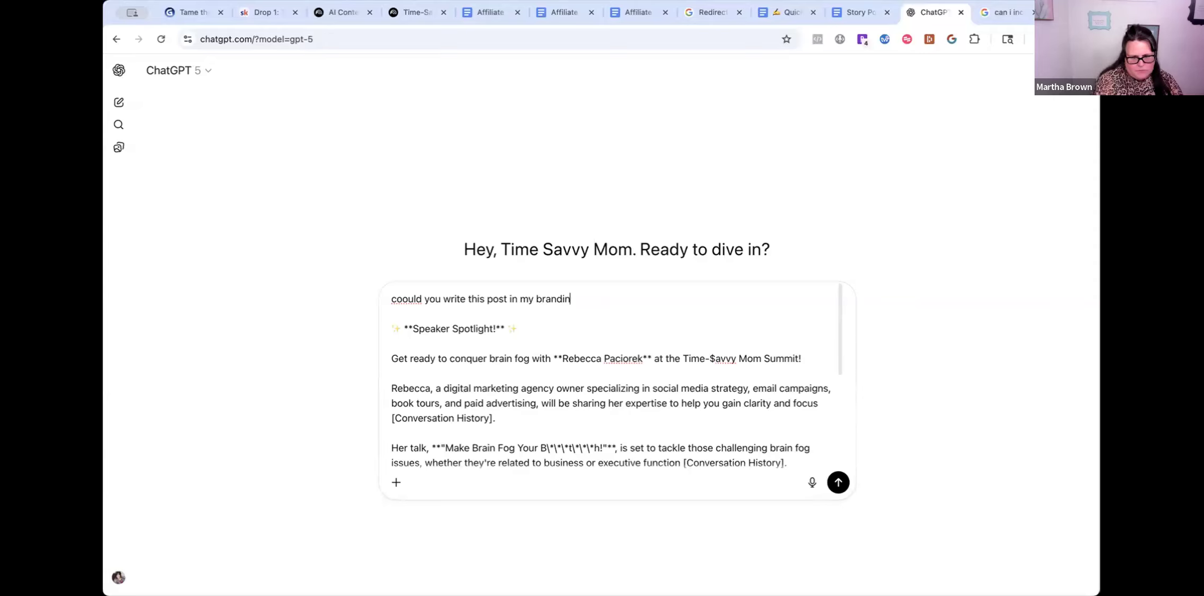
text(g voice)
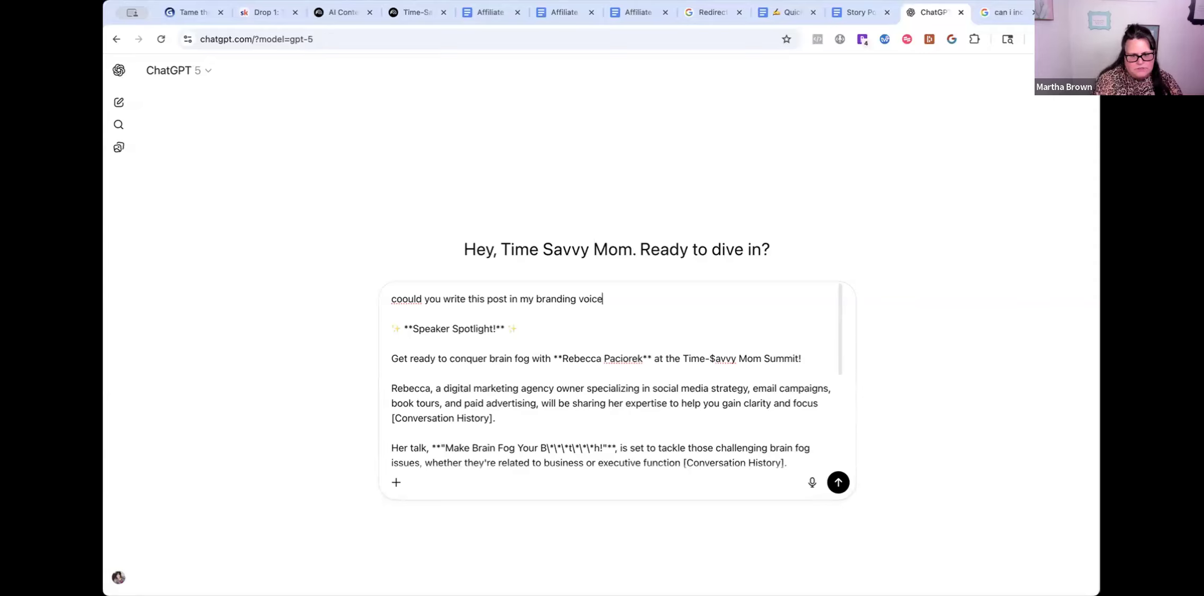
key(Return)
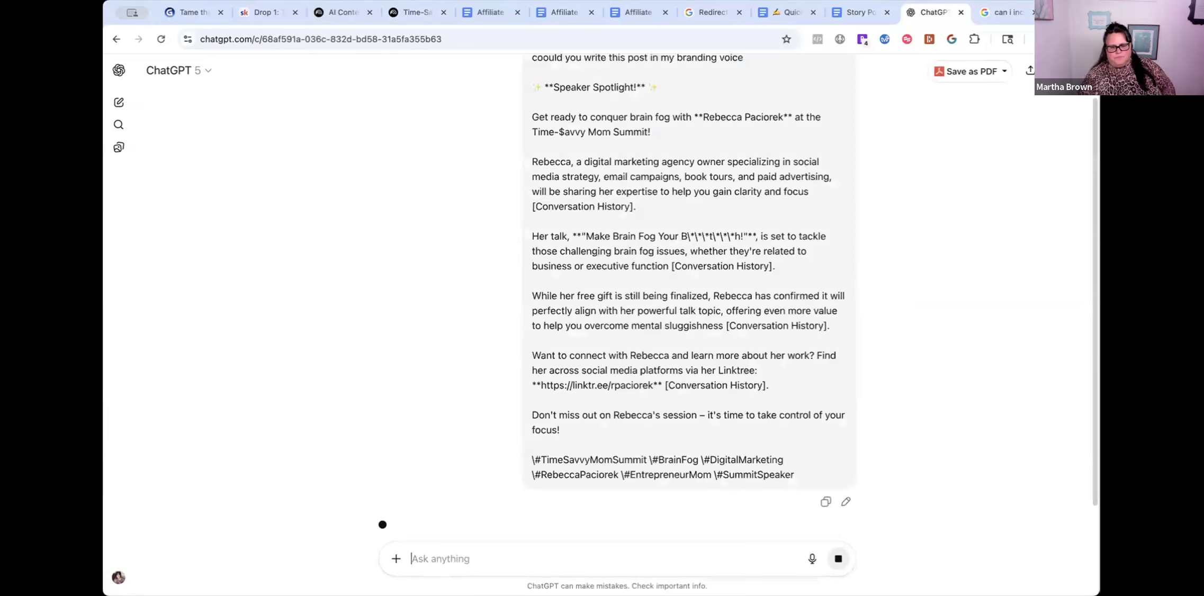
- Read through the bold, sassy Time-Savvy Mom rewrite of the Speaker Spotlight post, hashtags included
scroll(801, 403, down, 5)
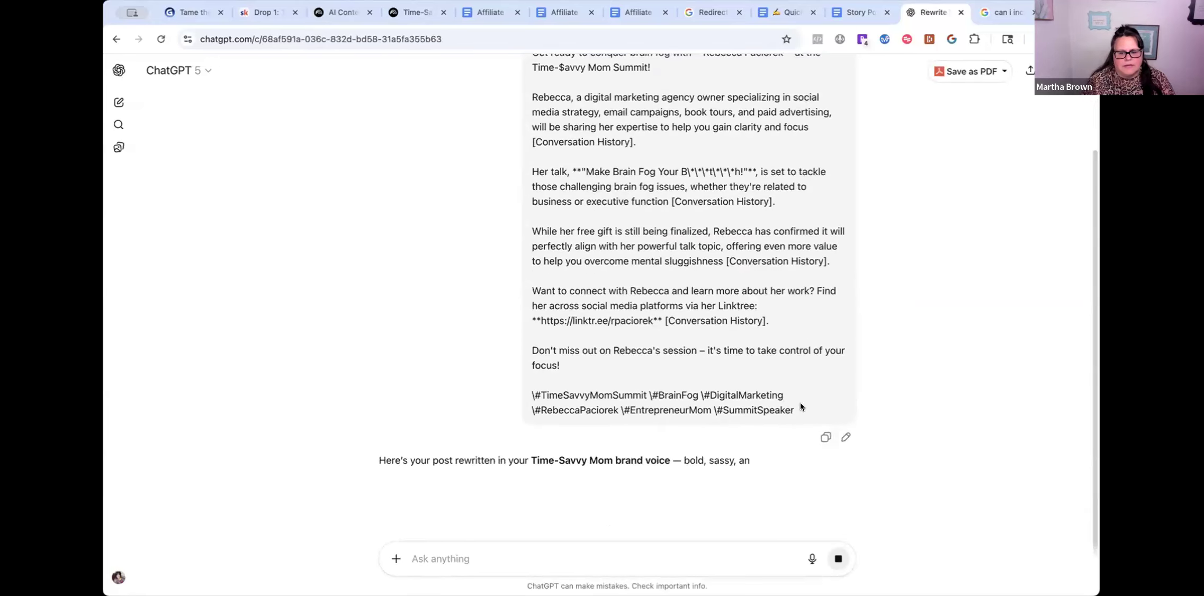
scroll(734, 436, down, 2)
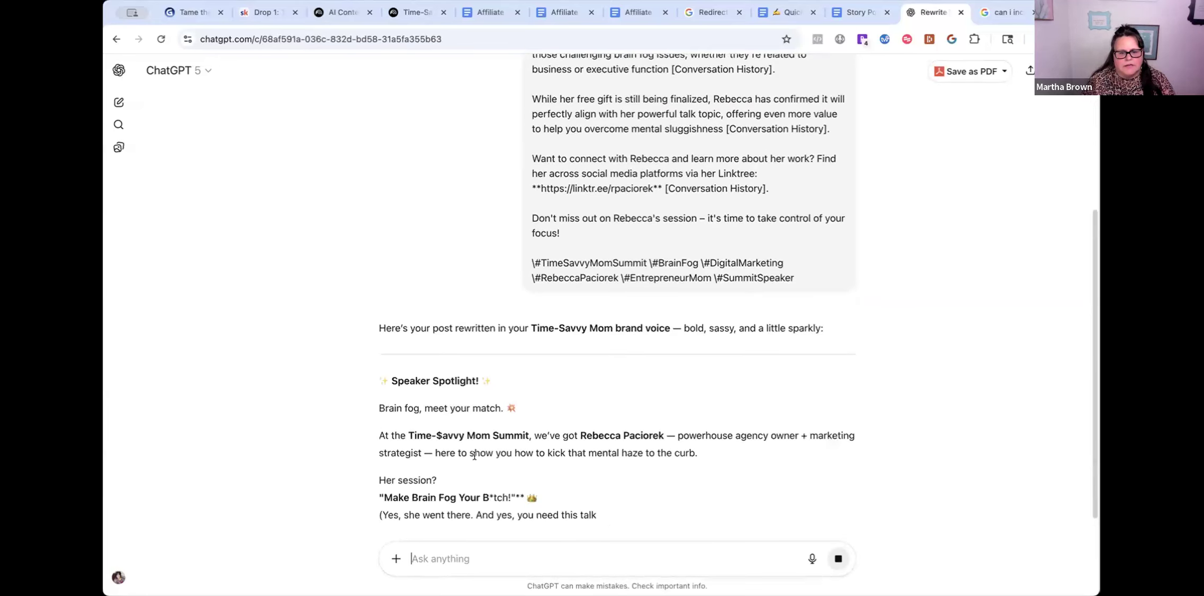
scroll(577, 478, down, 2)
scroll(577, 478, down, 3)
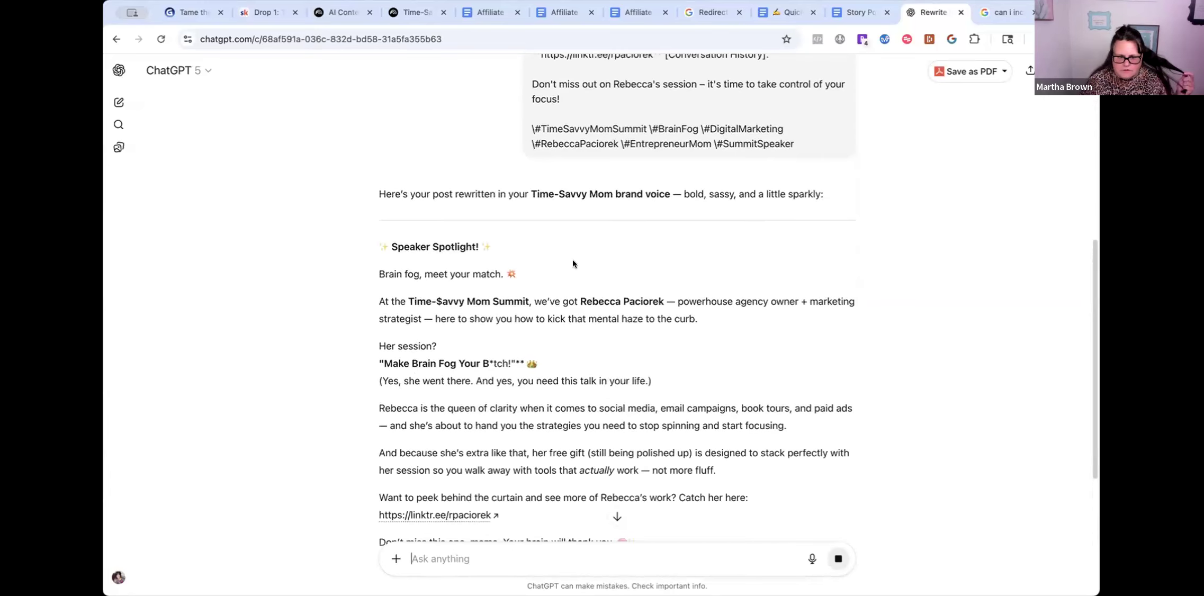
scroll(419, 285, down, 2)
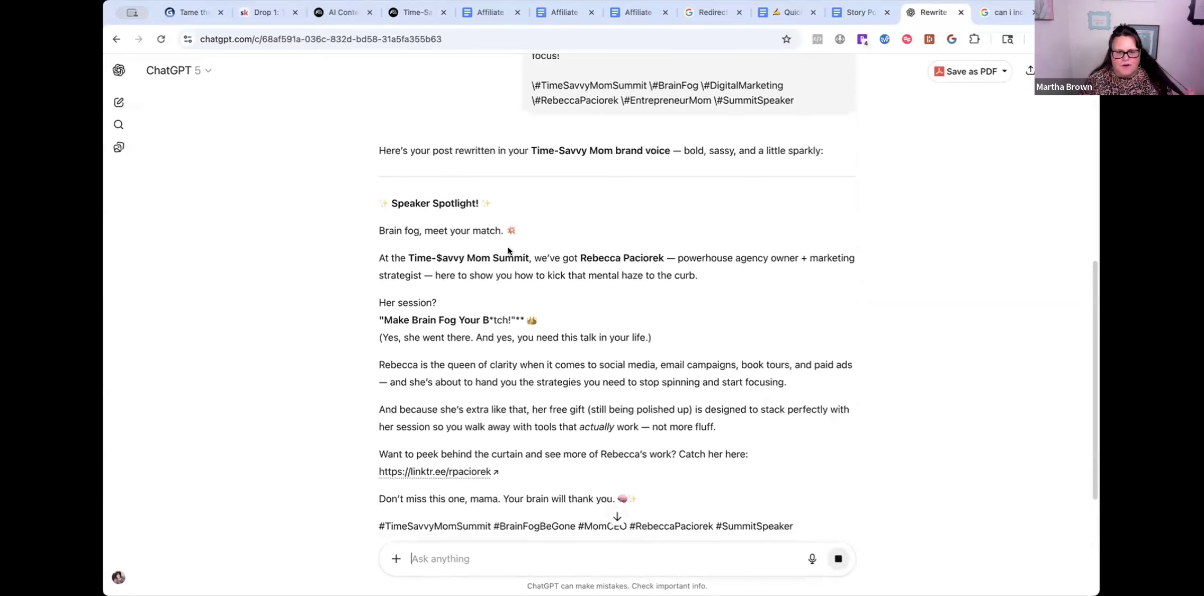
scroll(630, 285, down, 3)
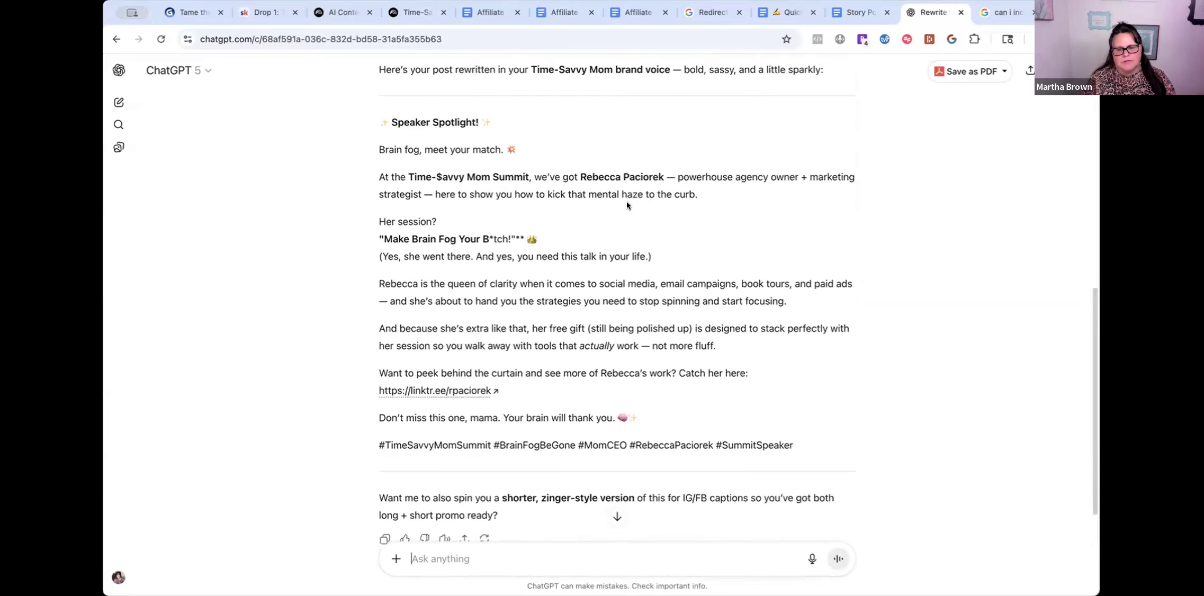
scroll(787, 225, down, 1)
scroll(754, 233, down, 1)
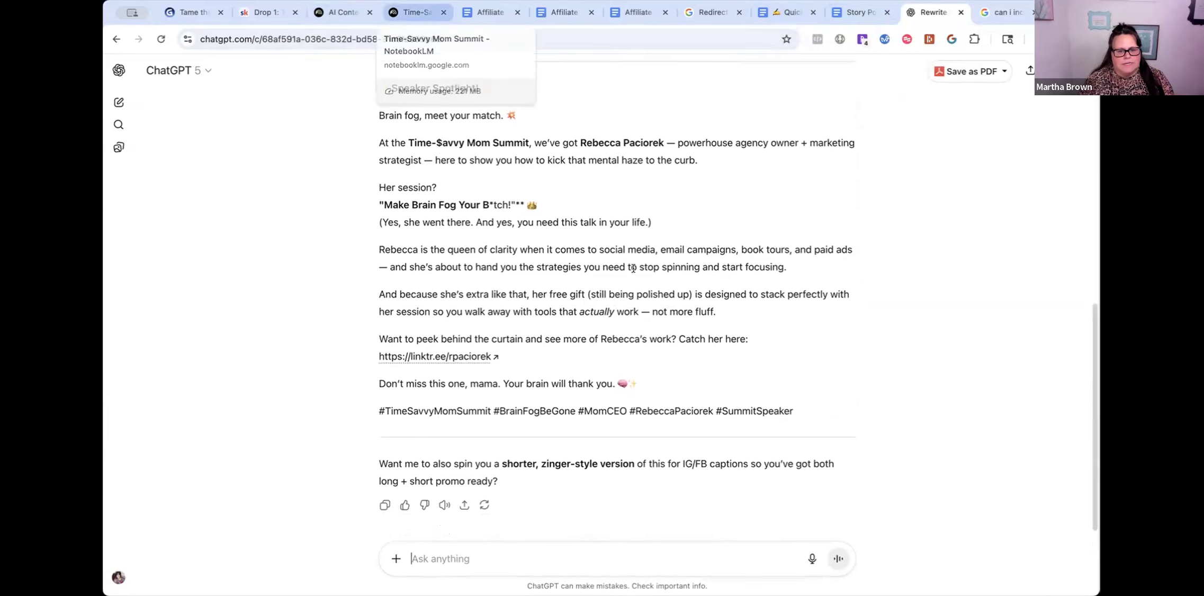
scroll(633, 269, up, 2)
scroll(633, 269, up, 3)
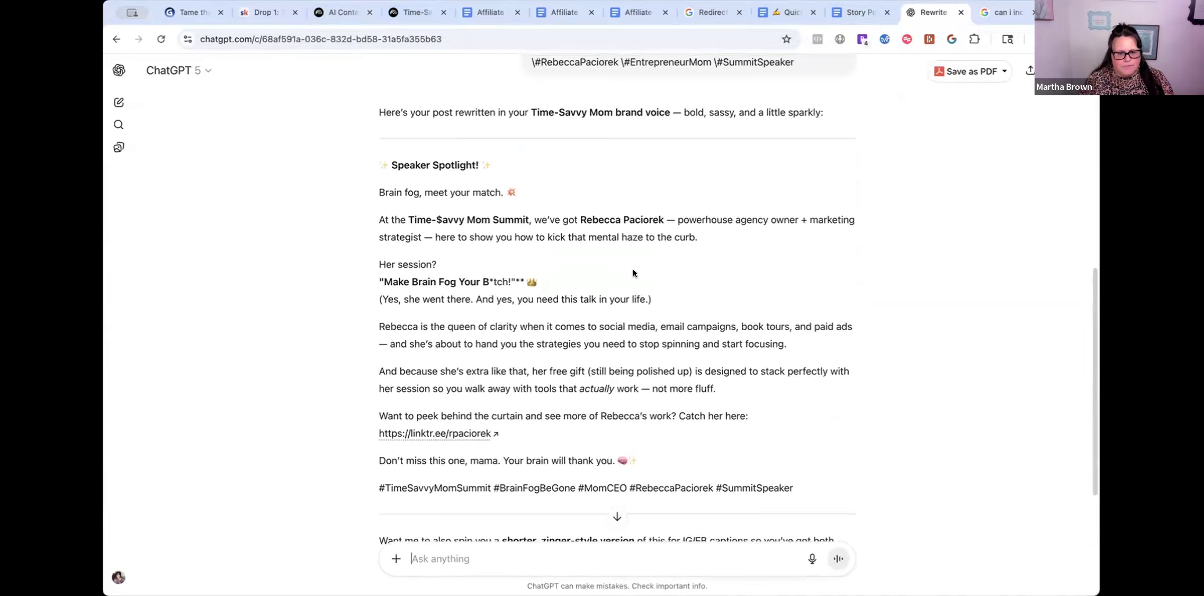
scroll(862, 268, down, 3)
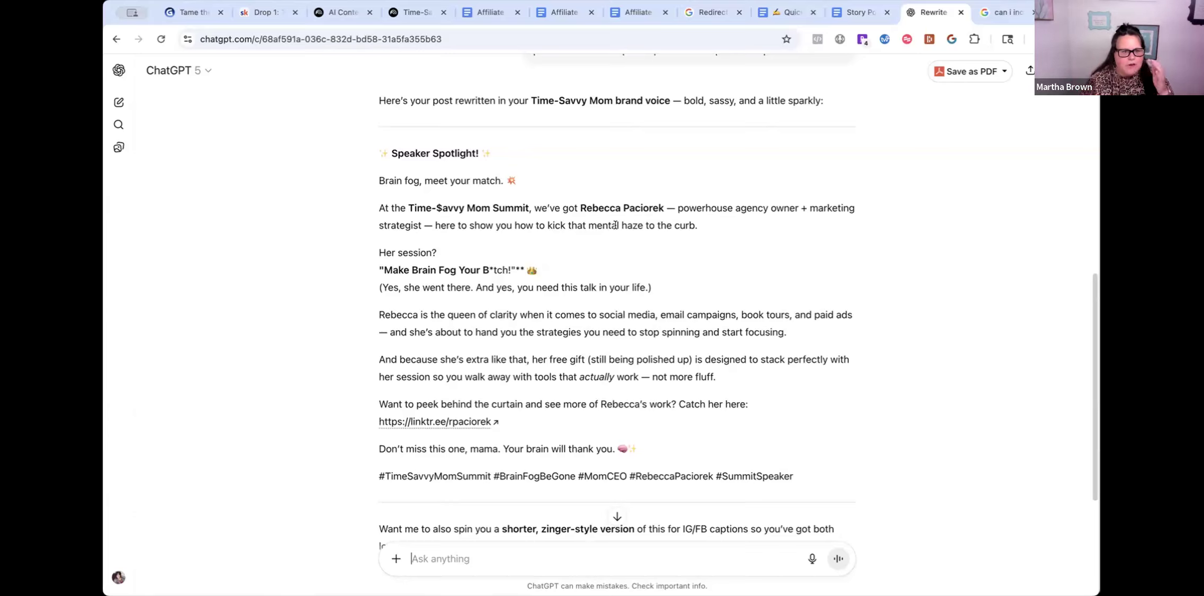
click(404, 16)
- Compare the original NotebookLM post, then return to ChatGPT's rewrite and its shorter IG/FB offer
scroll(582, 379, down, 2)
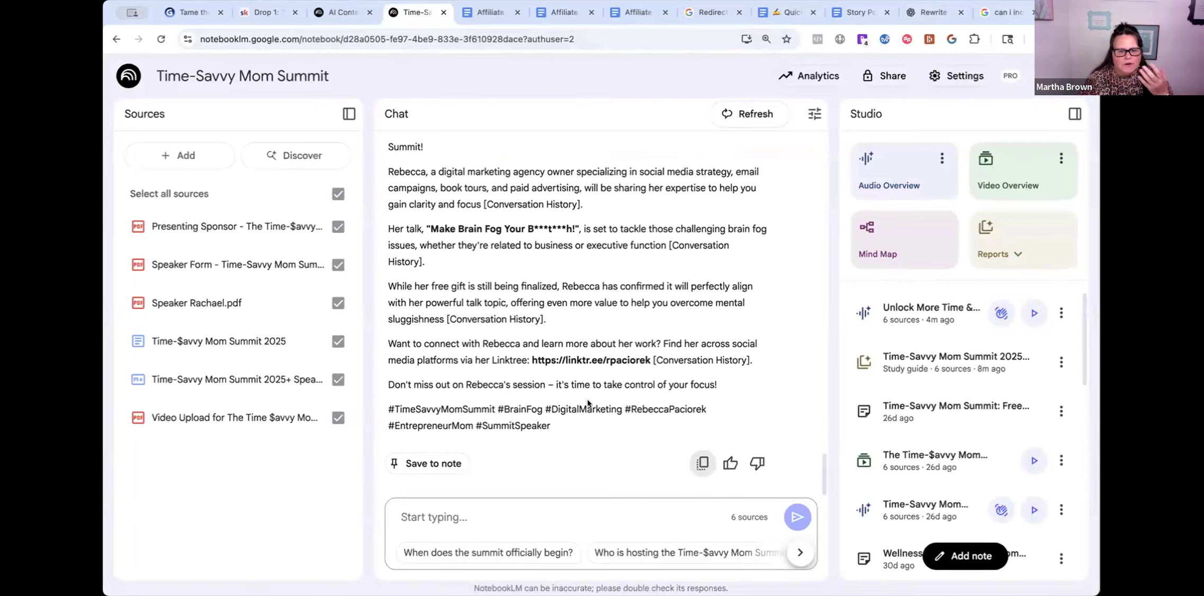
scroll(591, 405, up, 2)
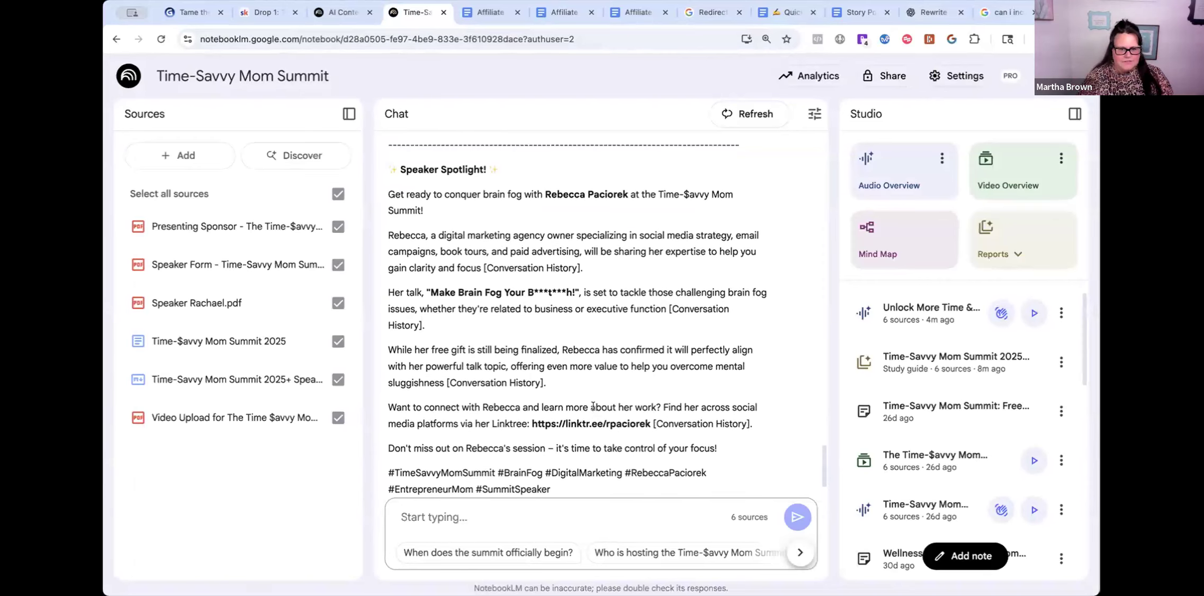
scroll(593, 406, down, 1)
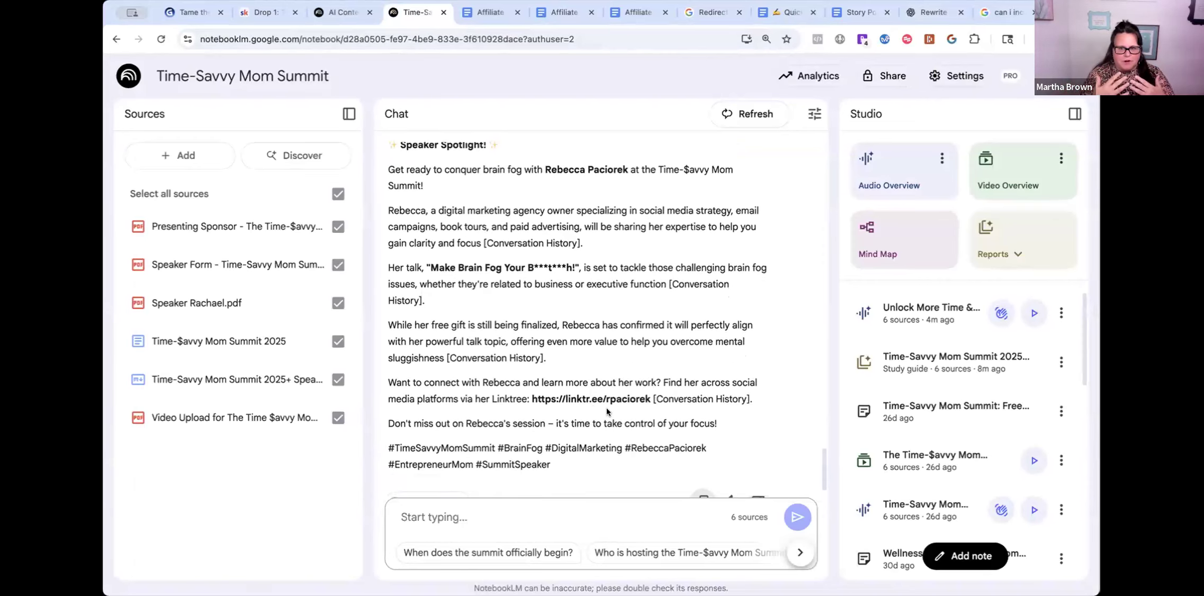
click(932, 12)
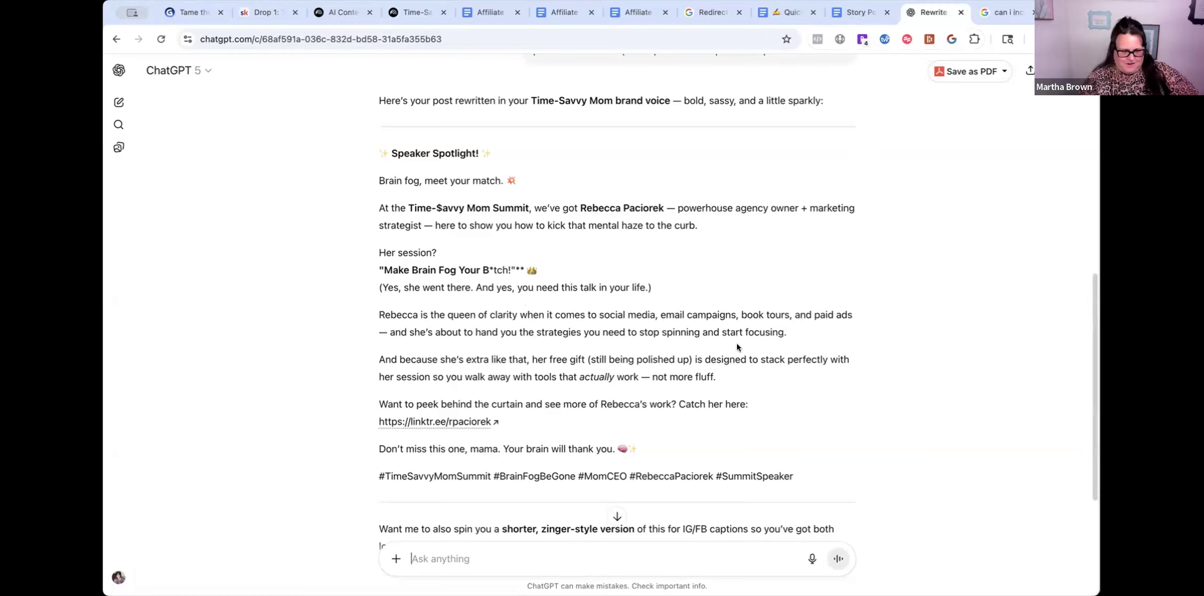
scroll(652, 347, down, 1)
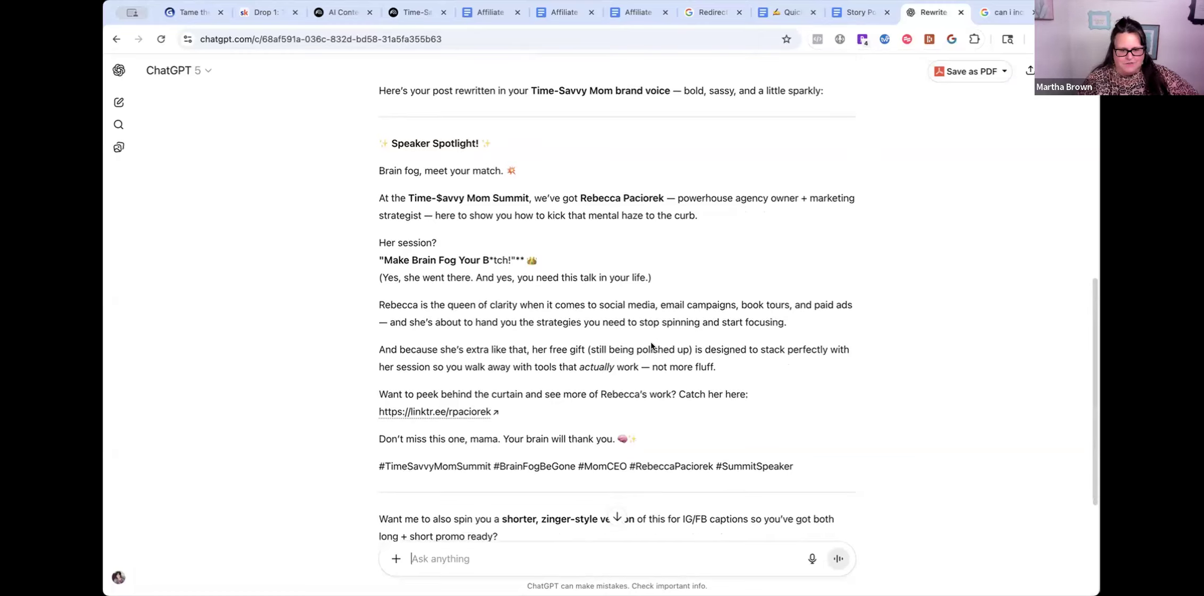